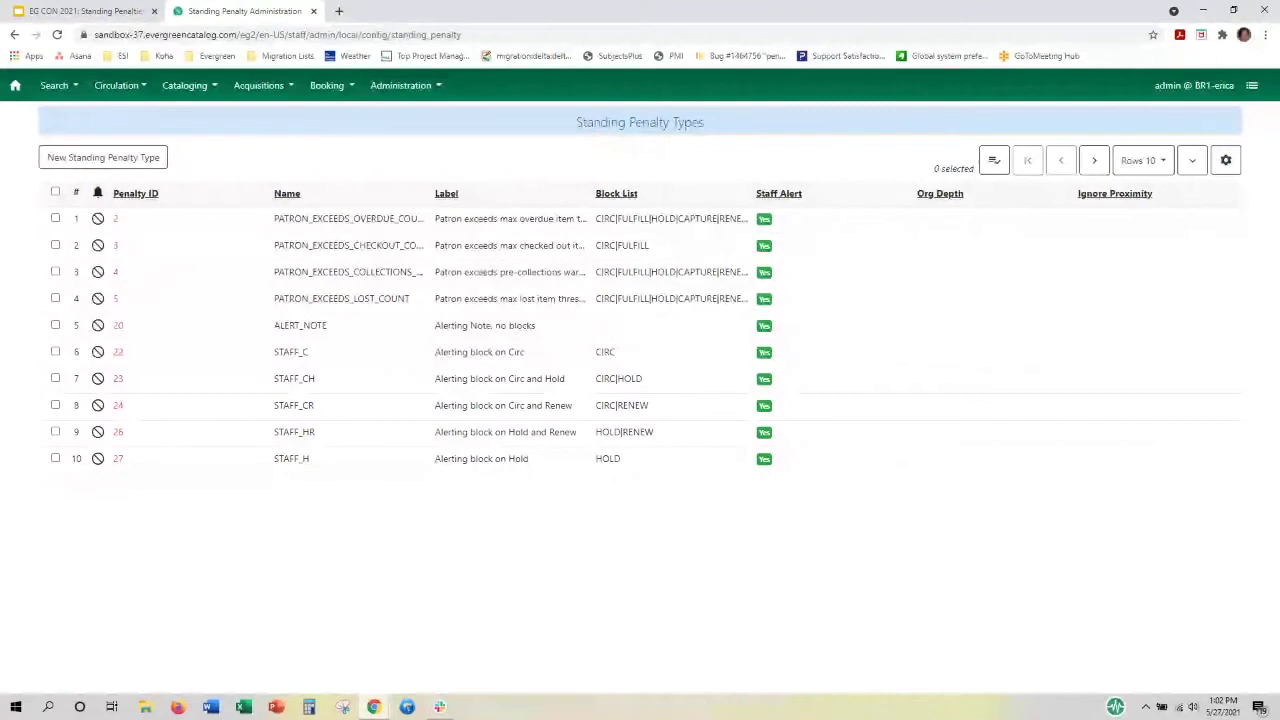
# Show 100 rows per page in the Standing Penalty Types list
pyautogui.hotkey('ctrl', '+')
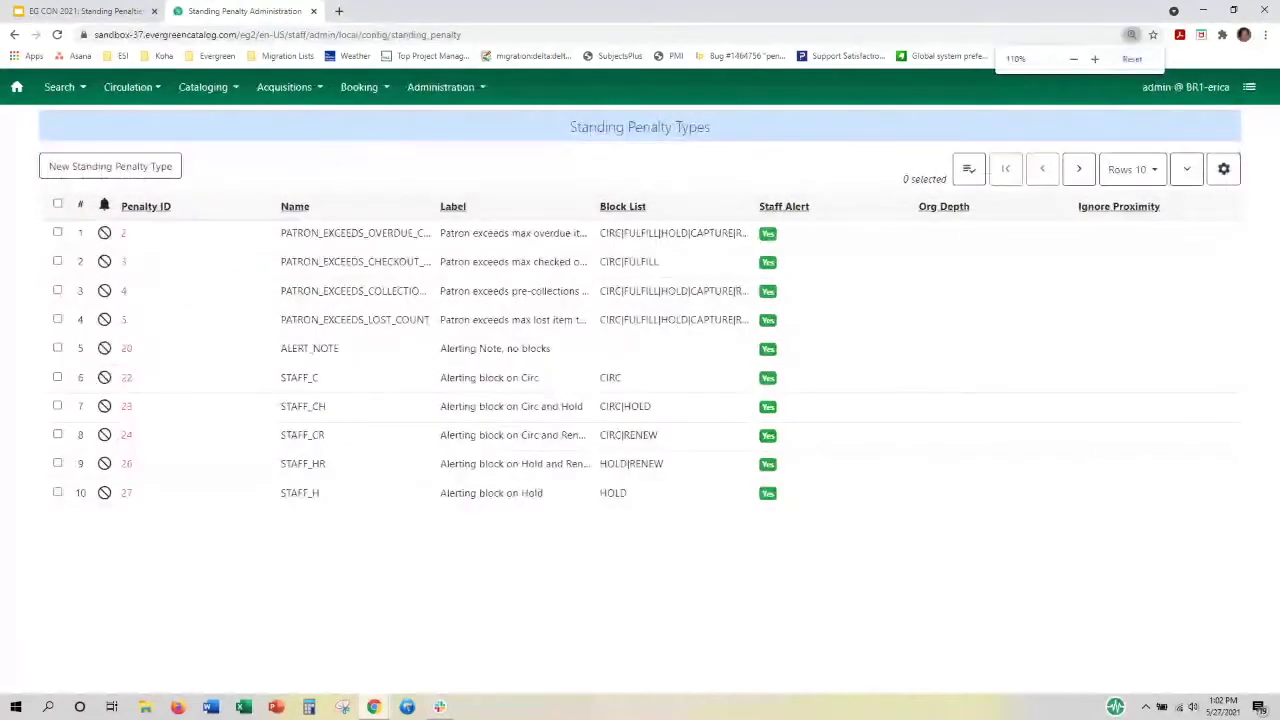
pyautogui.hotkey('ctrl', '+')
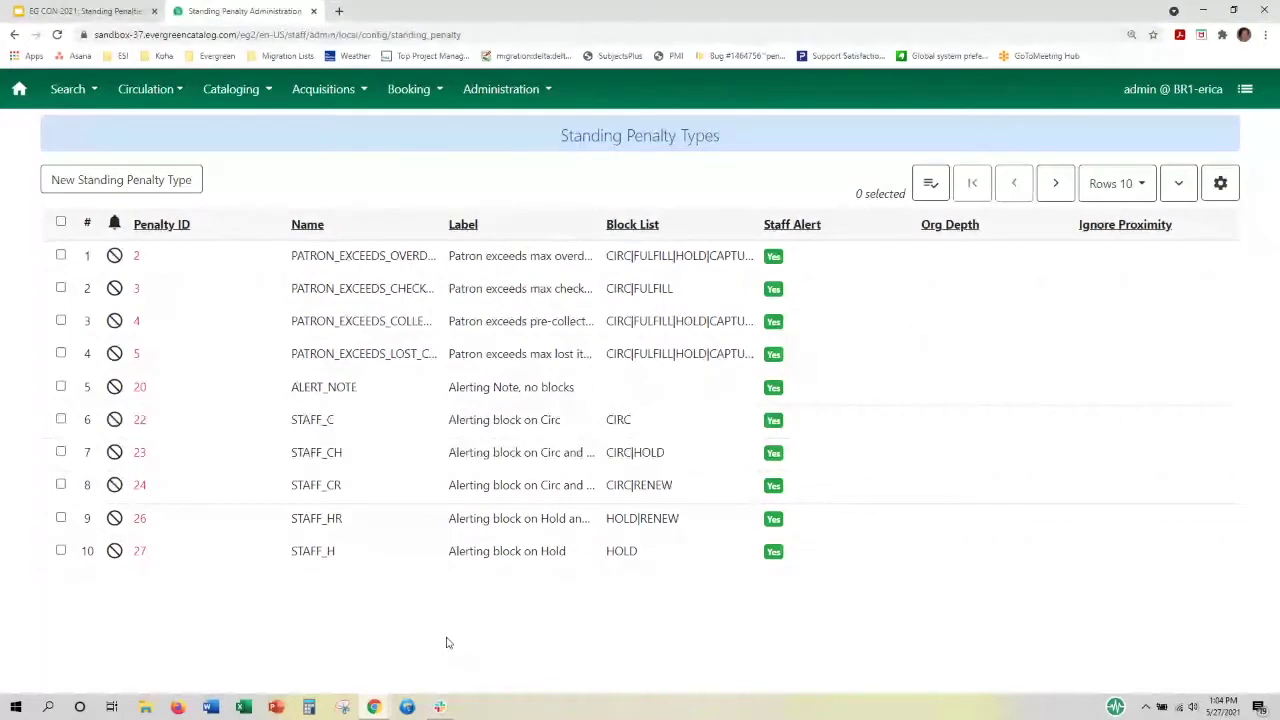
pyautogui.click(1137, 188)
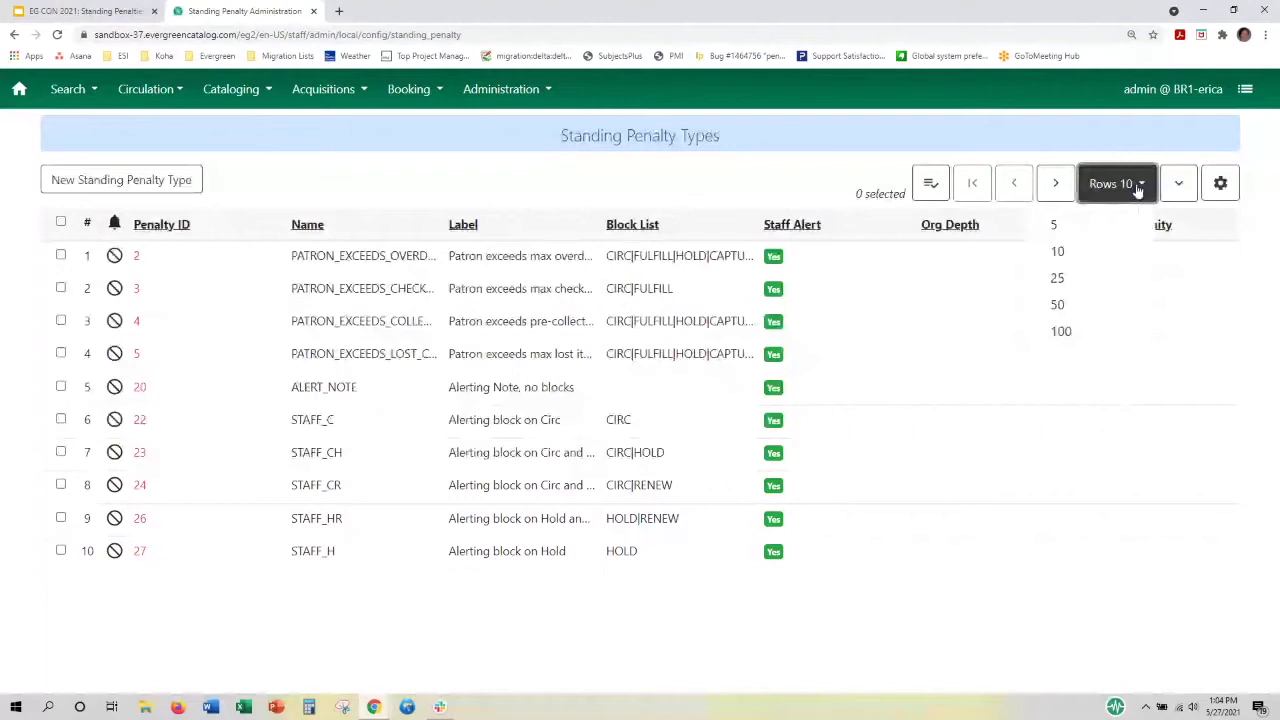
pyautogui.click(1057, 278)
# Examine the full list of standing penalty types, comparing their block lists, staff alert, org depth and ignore proximity settings
pyautogui.scroll(-3, 450, 617)
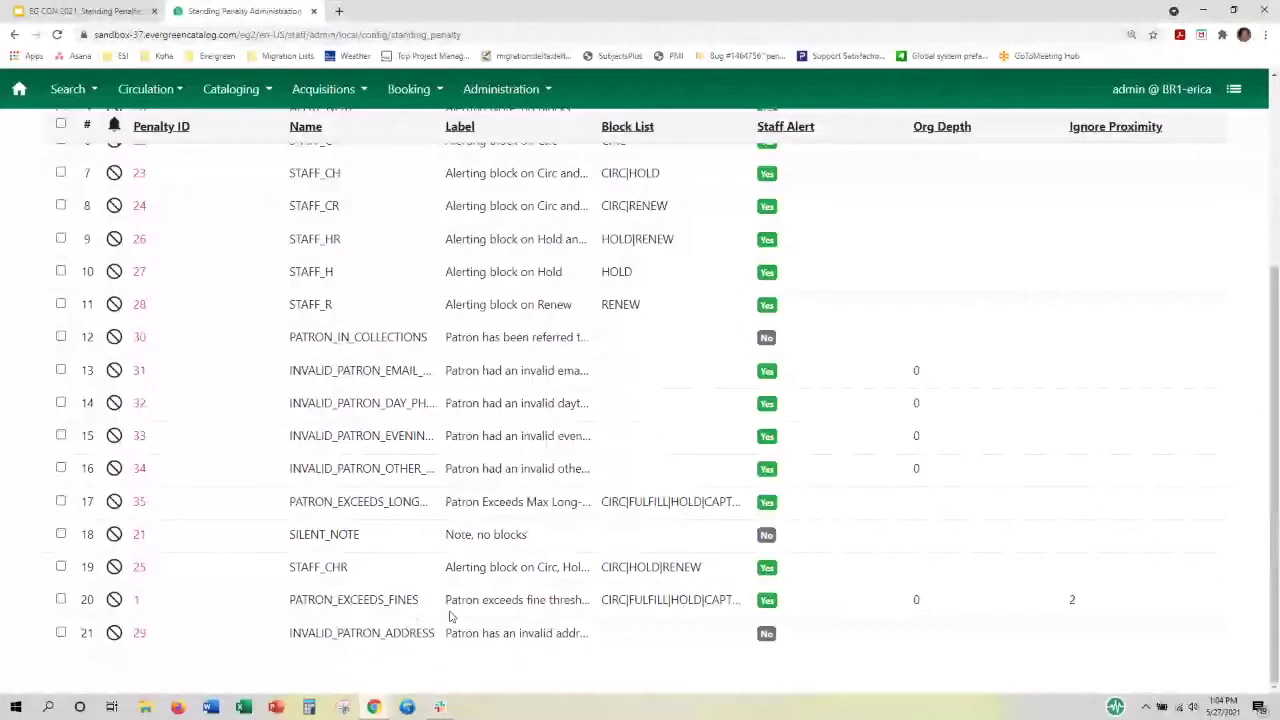
pyautogui.scroll(1, 450, 617)
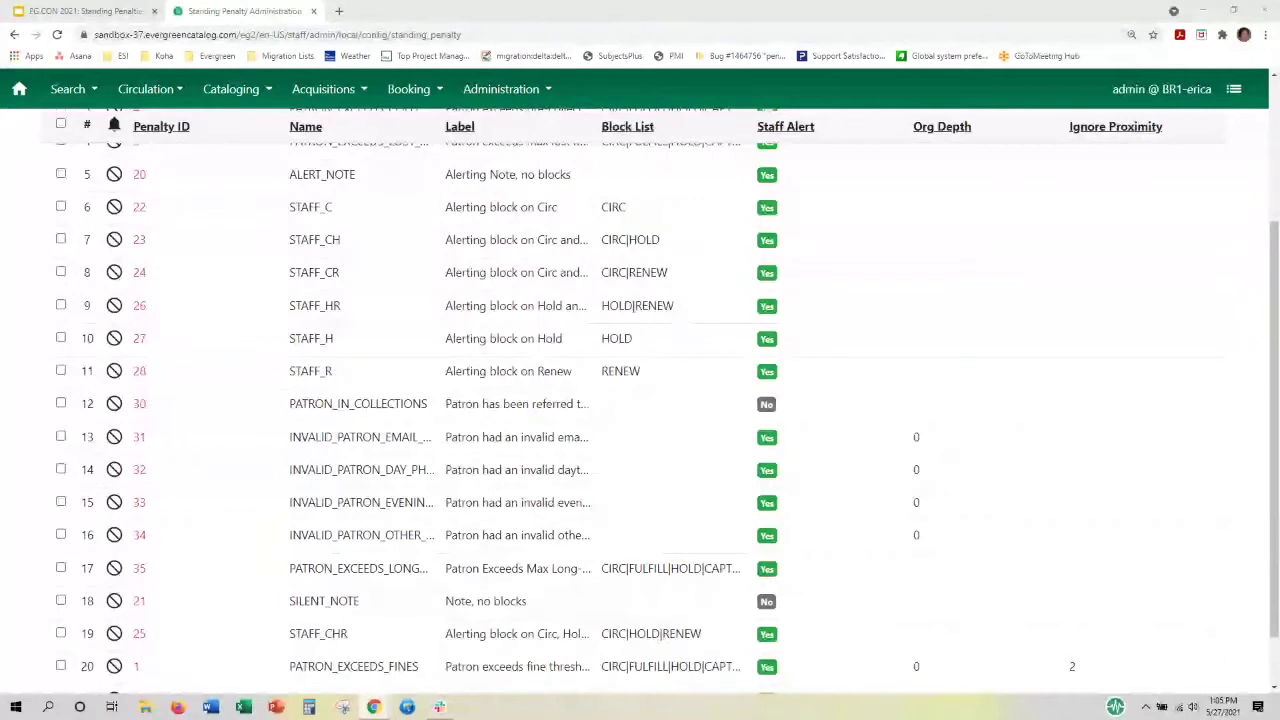
pyautogui.scroll(2, 866, 435)
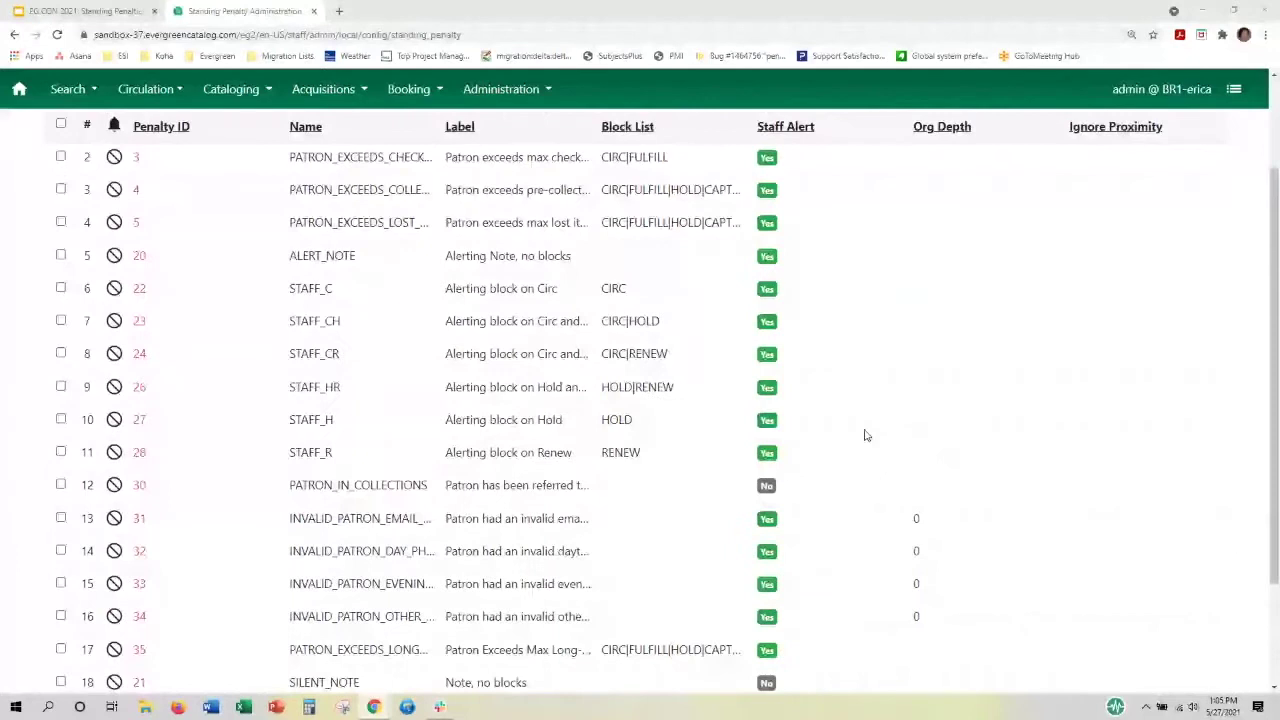
pyautogui.scroll(1, 866, 435)
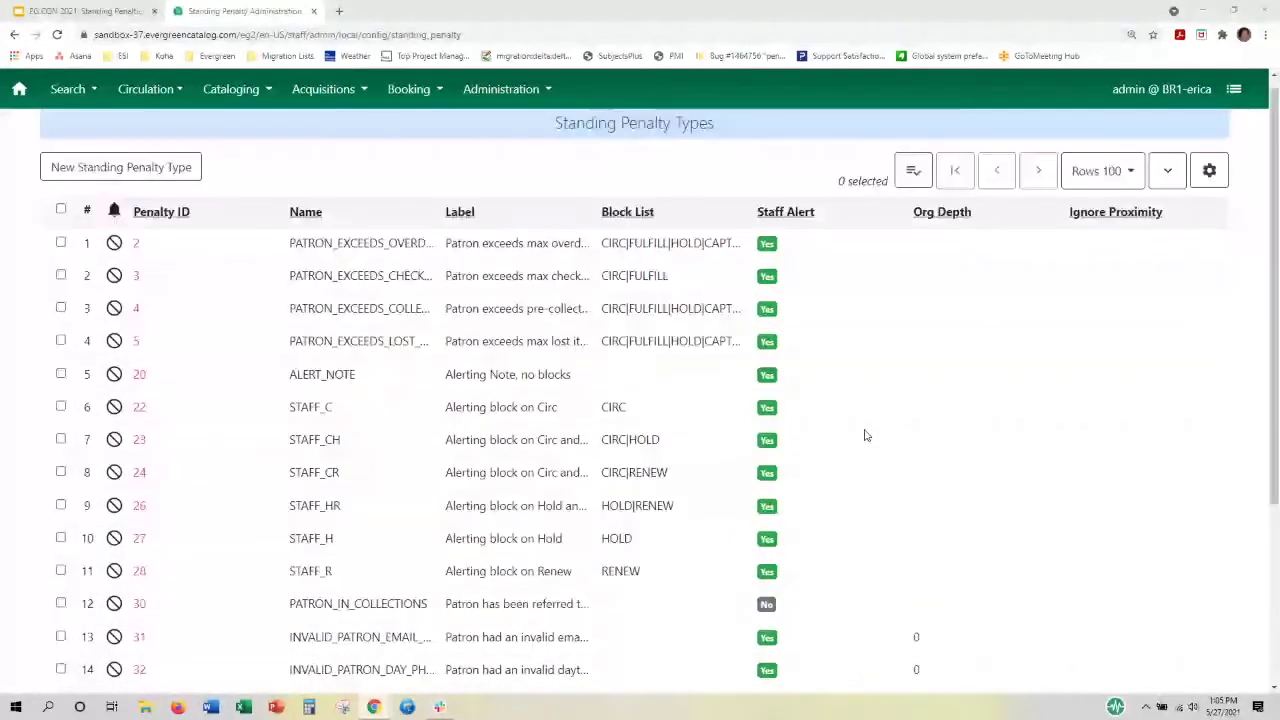
pyautogui.scroll(-3, 866, 435)
pyautogui.scroll(-1, 300, 571)
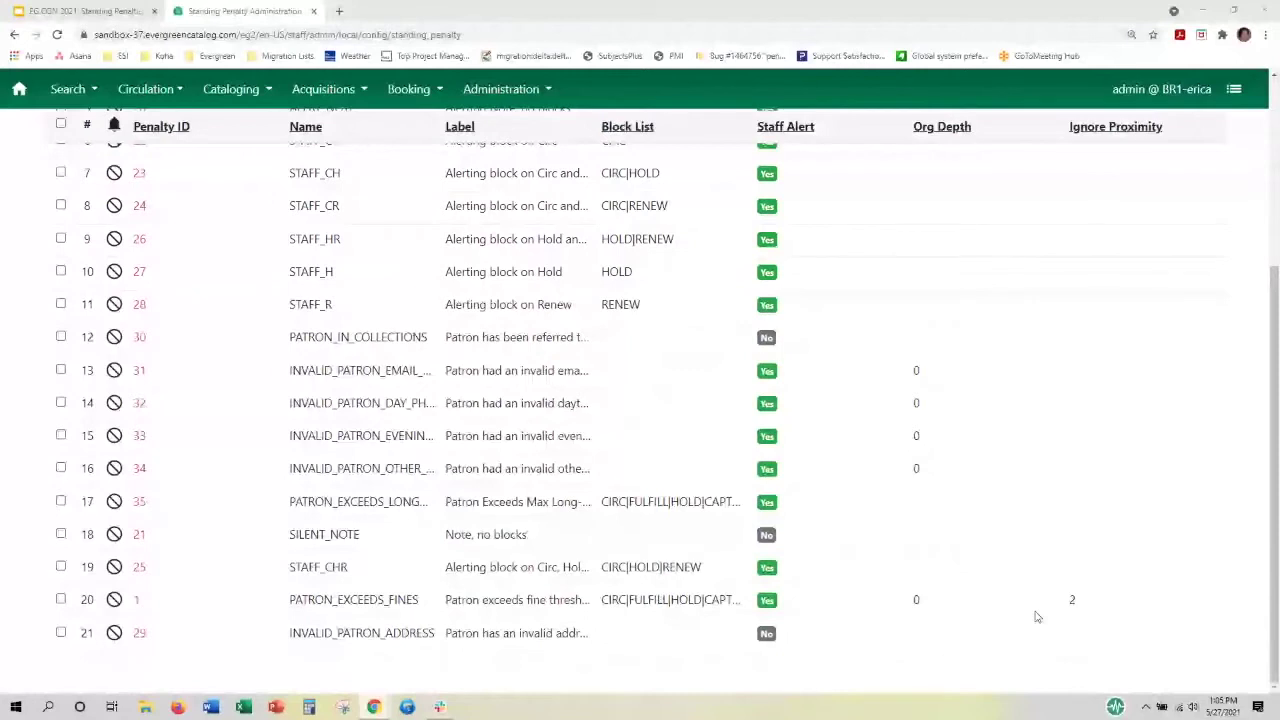
pyautogui.scroll(3, 1036, 617)
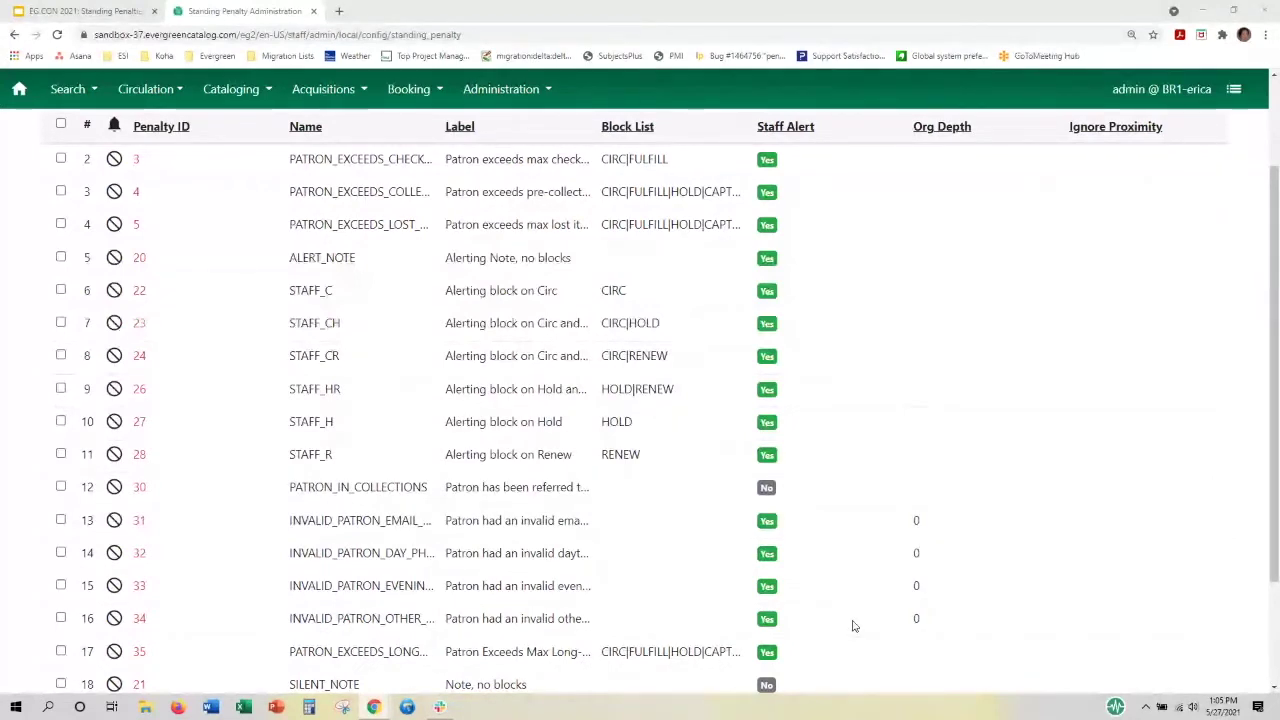
pyautogui.scroll(1, 925, 210)
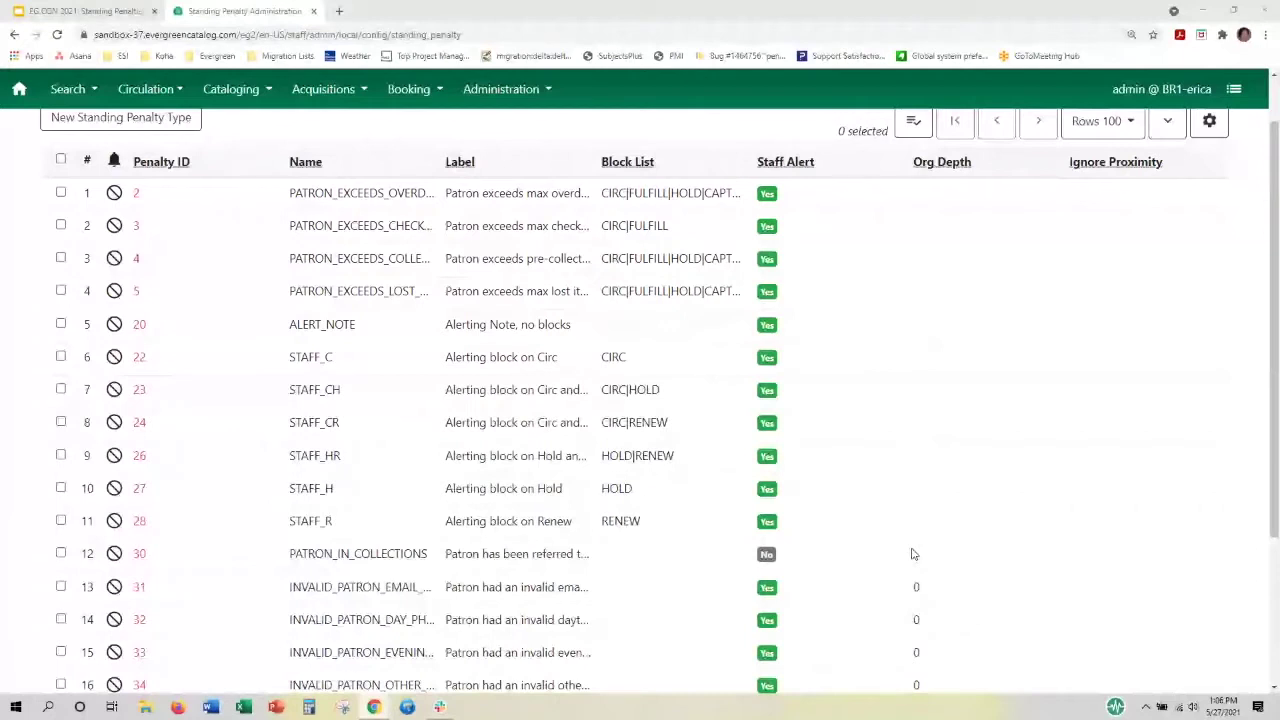
pyautogui.scroll(1, 912, 554)
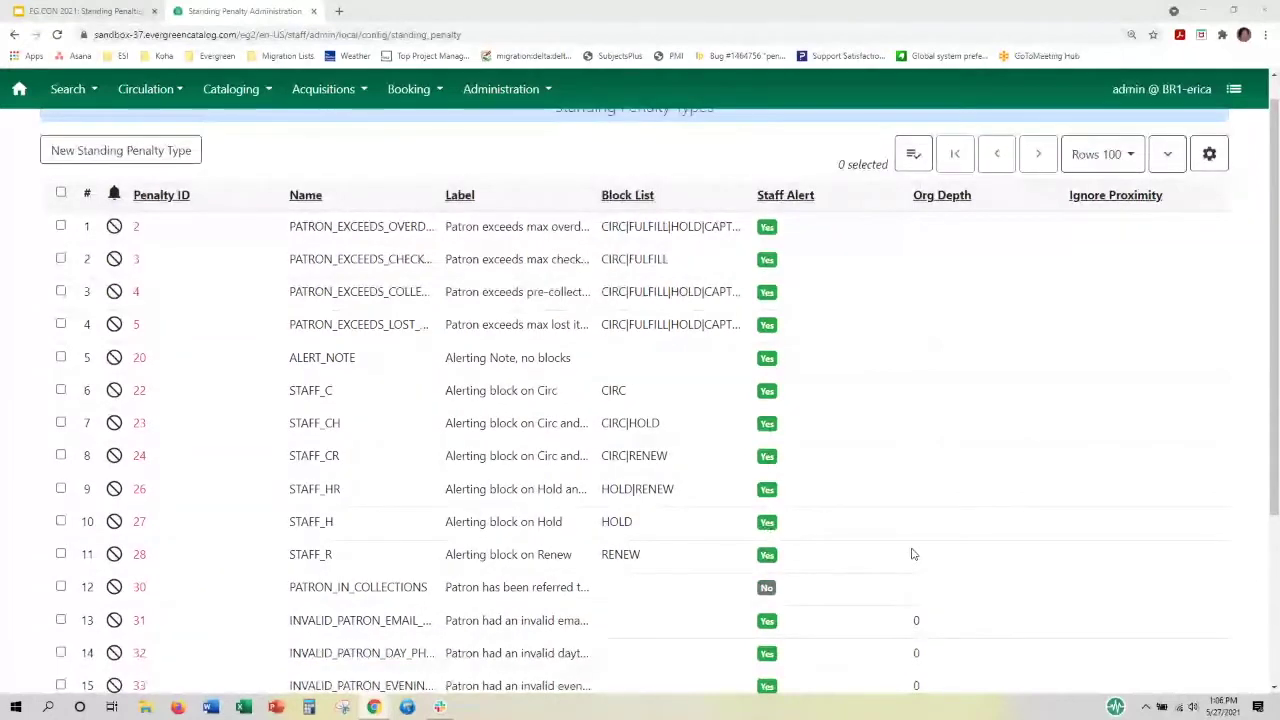
pyautogui.scroll(-3, 912, 554)
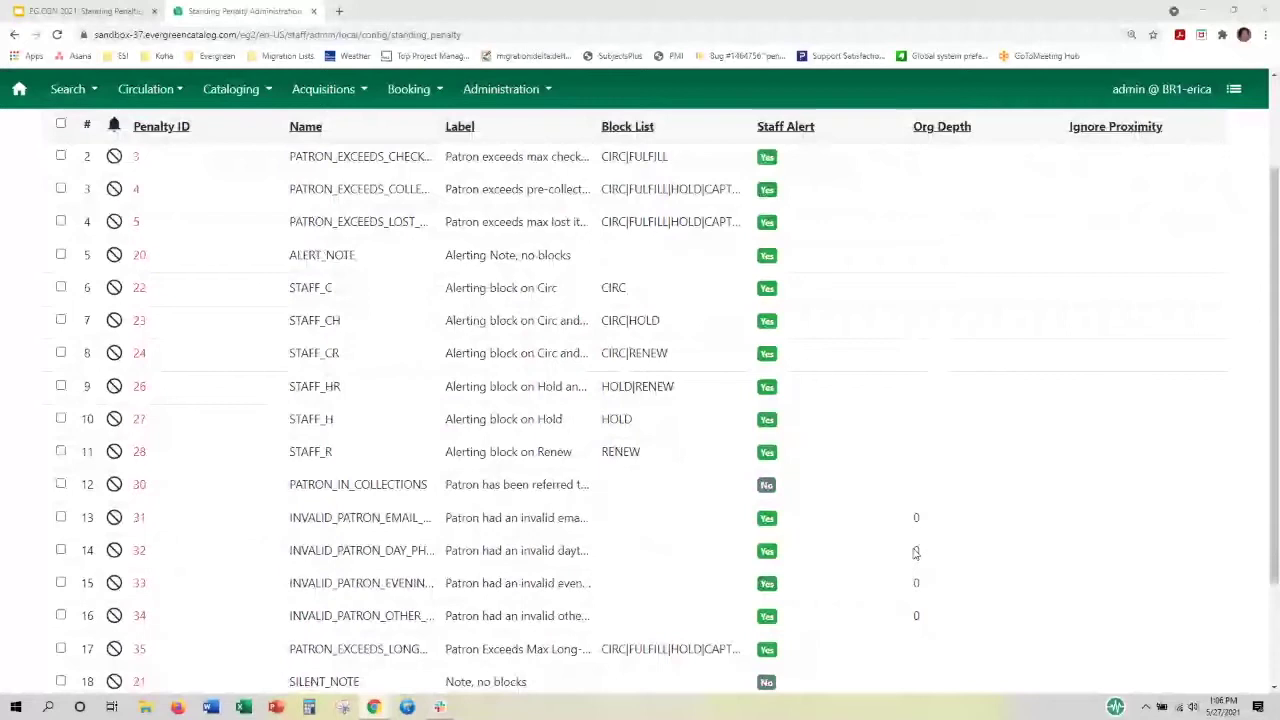
pyautogui.scroll(-5, 916, 560)
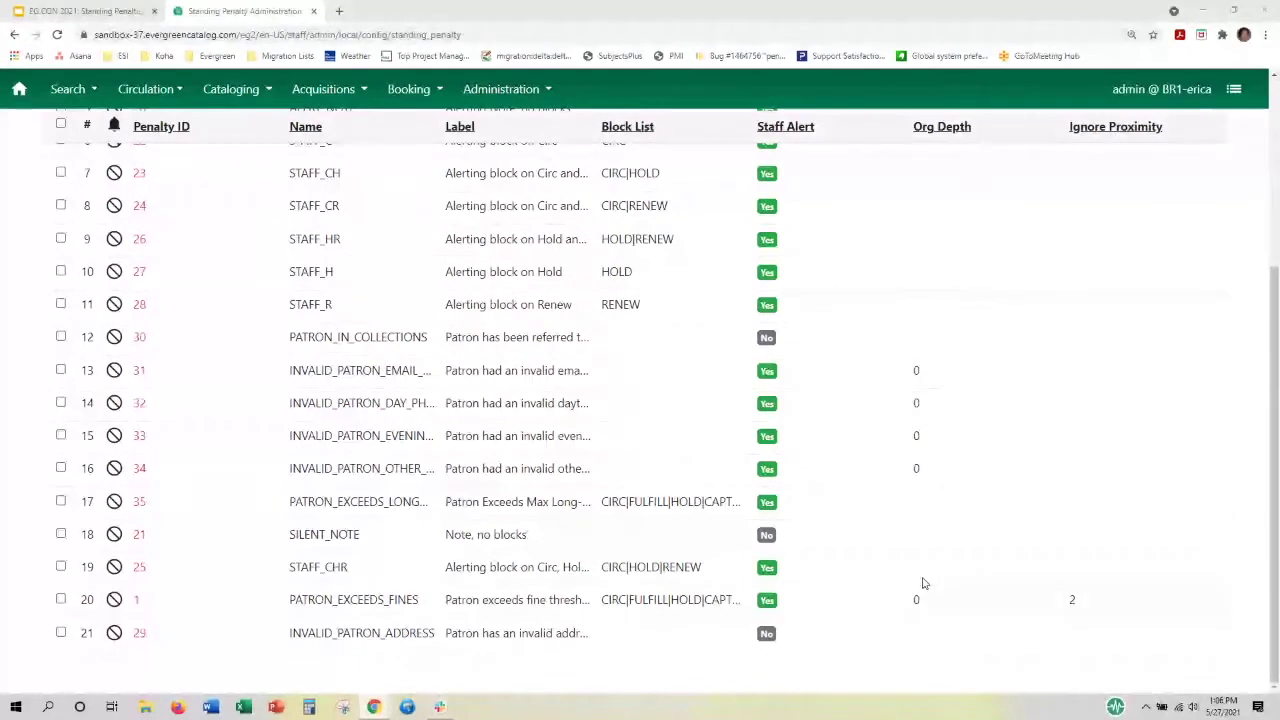
pyautogui.scroll(1, 920, 583)
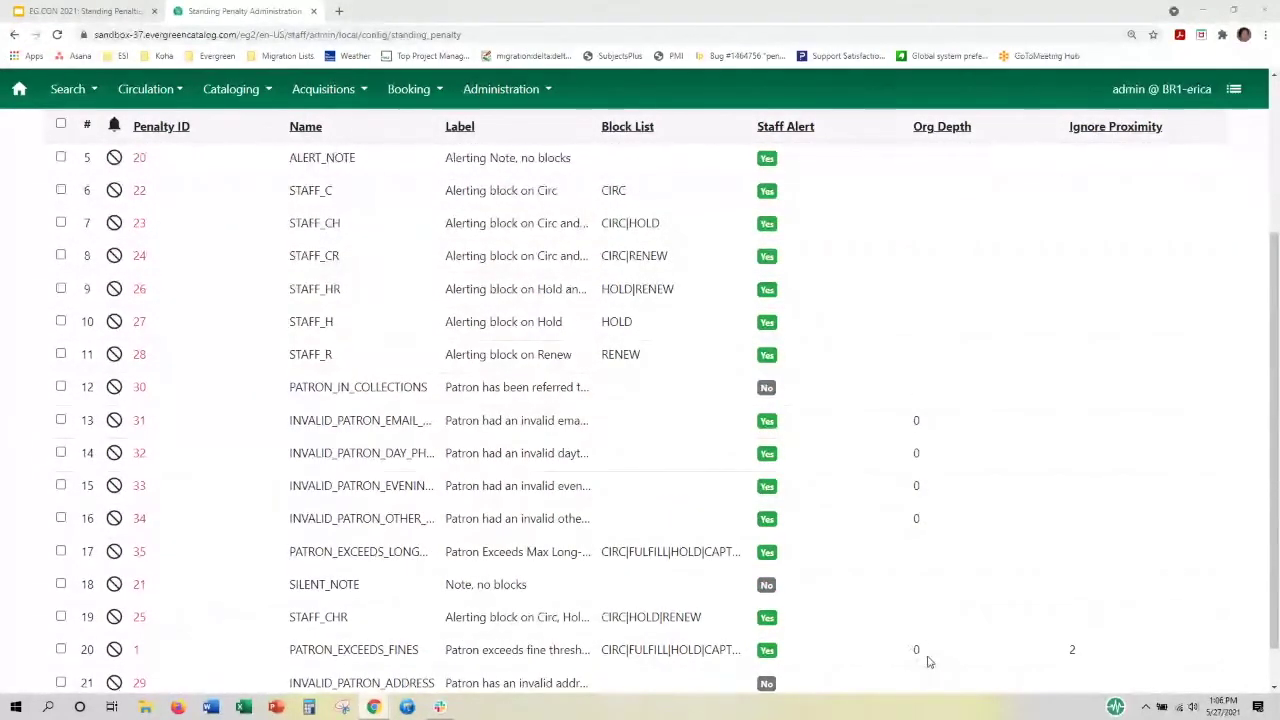
pyautogui.scroll(1, 936, 660)
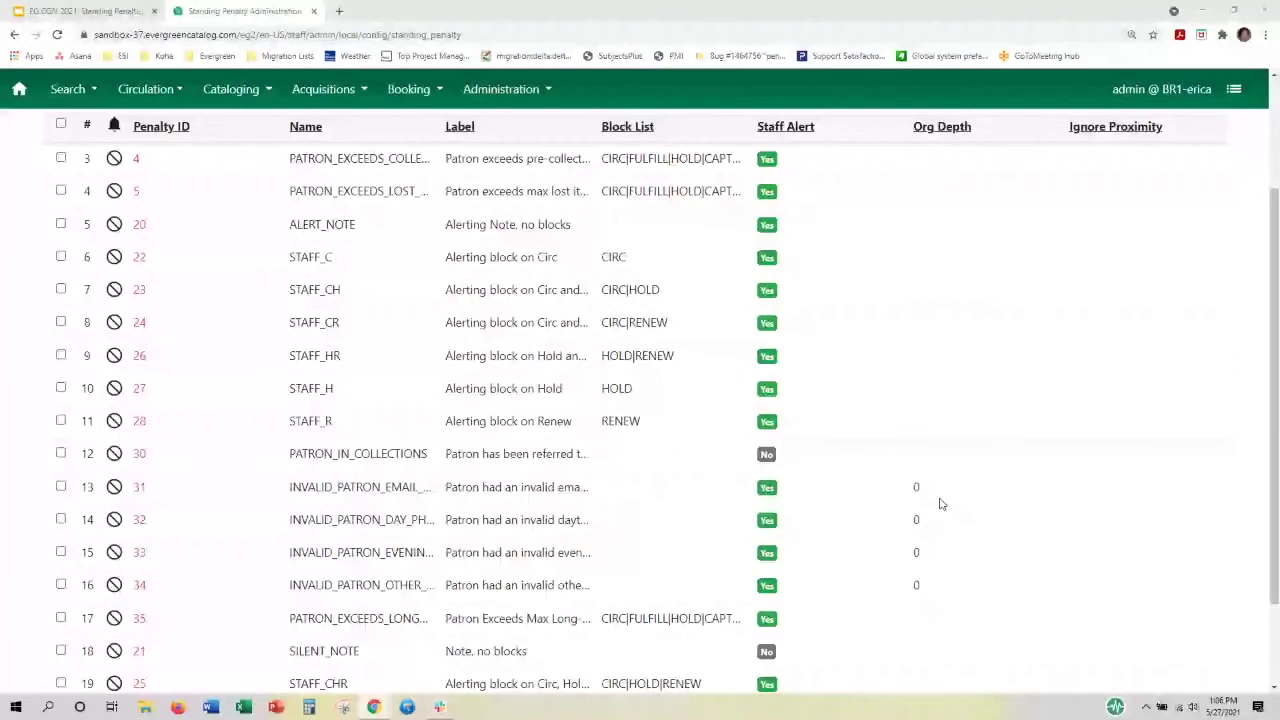
pyautogui.scroll(2, 932, 497)
pyautogui.scroll(1, 928, 497)
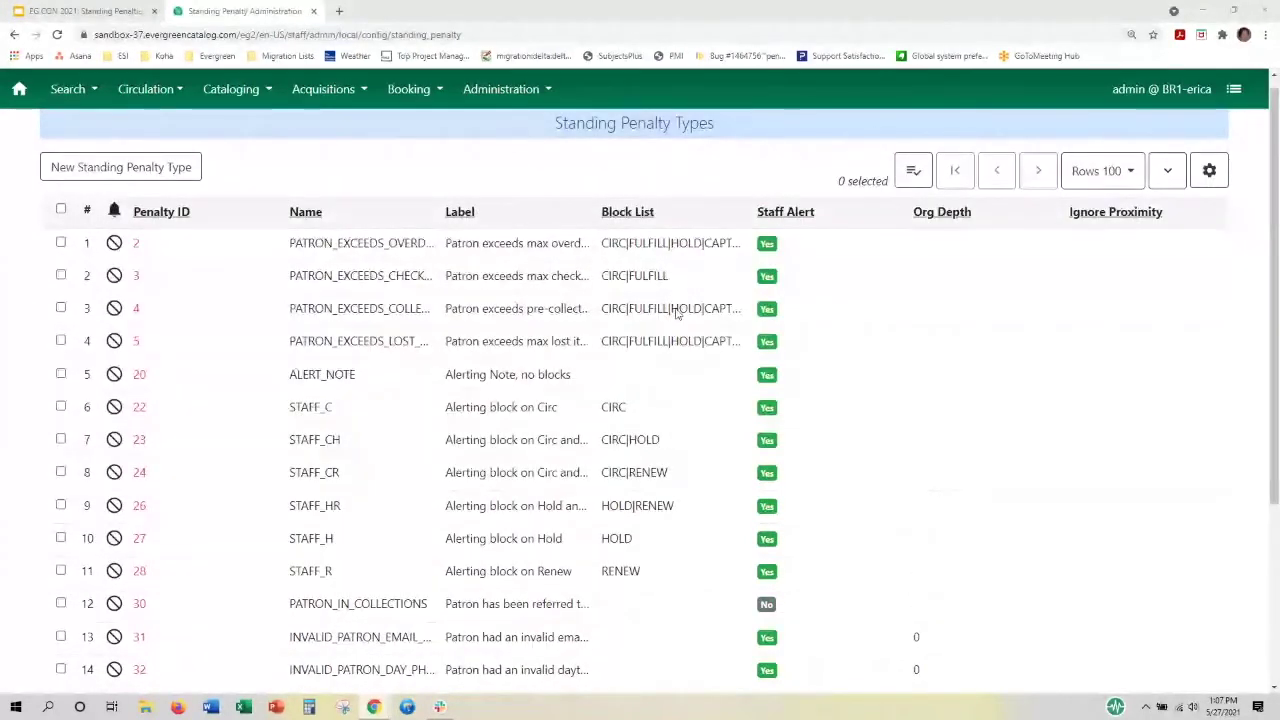
# Start a new standing penalty type and set its block list to CIRC
pyautogui.click(121, 167)
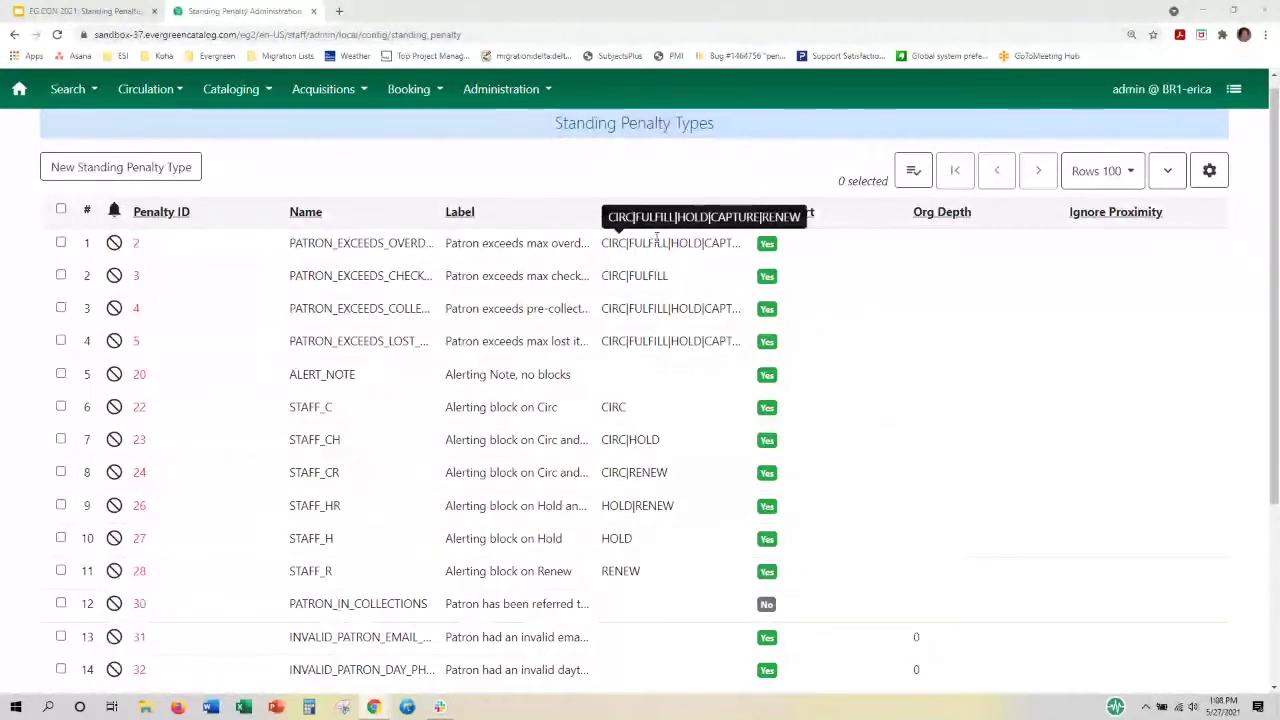
pyautogui.click(196, 168)
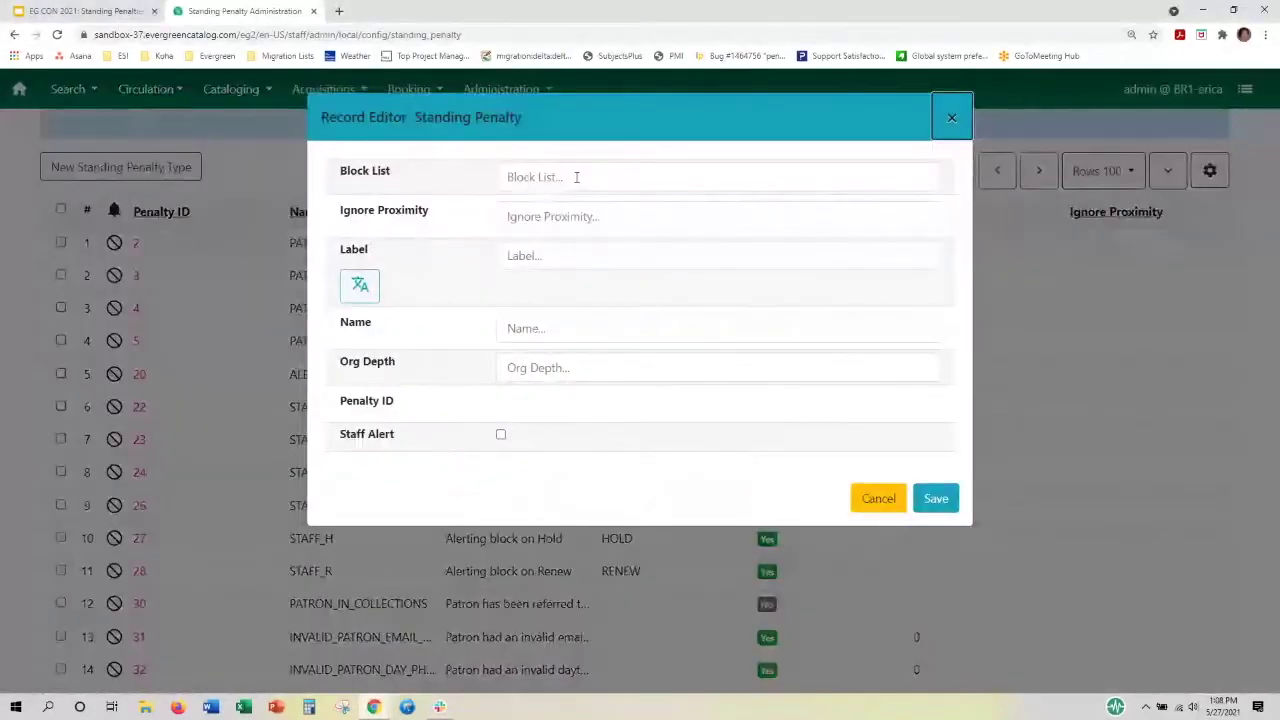
pyautogui.click(576, 177)
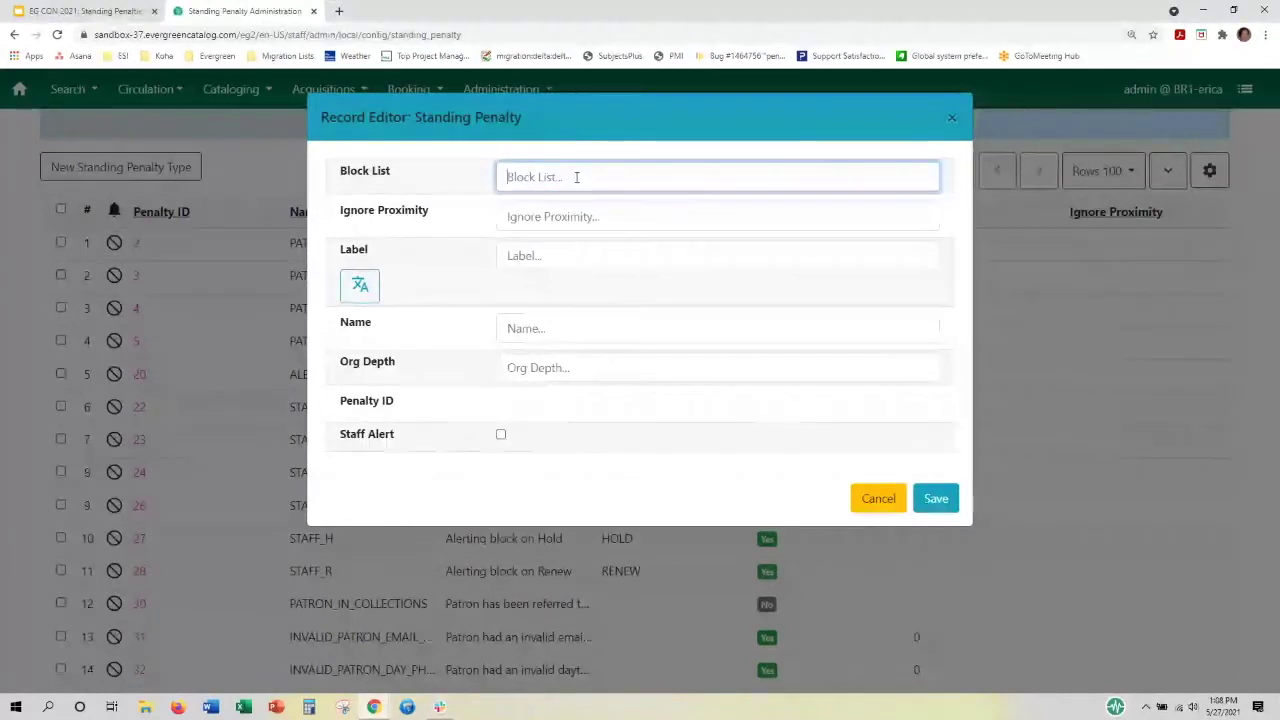
pyautogui.write('CIR')
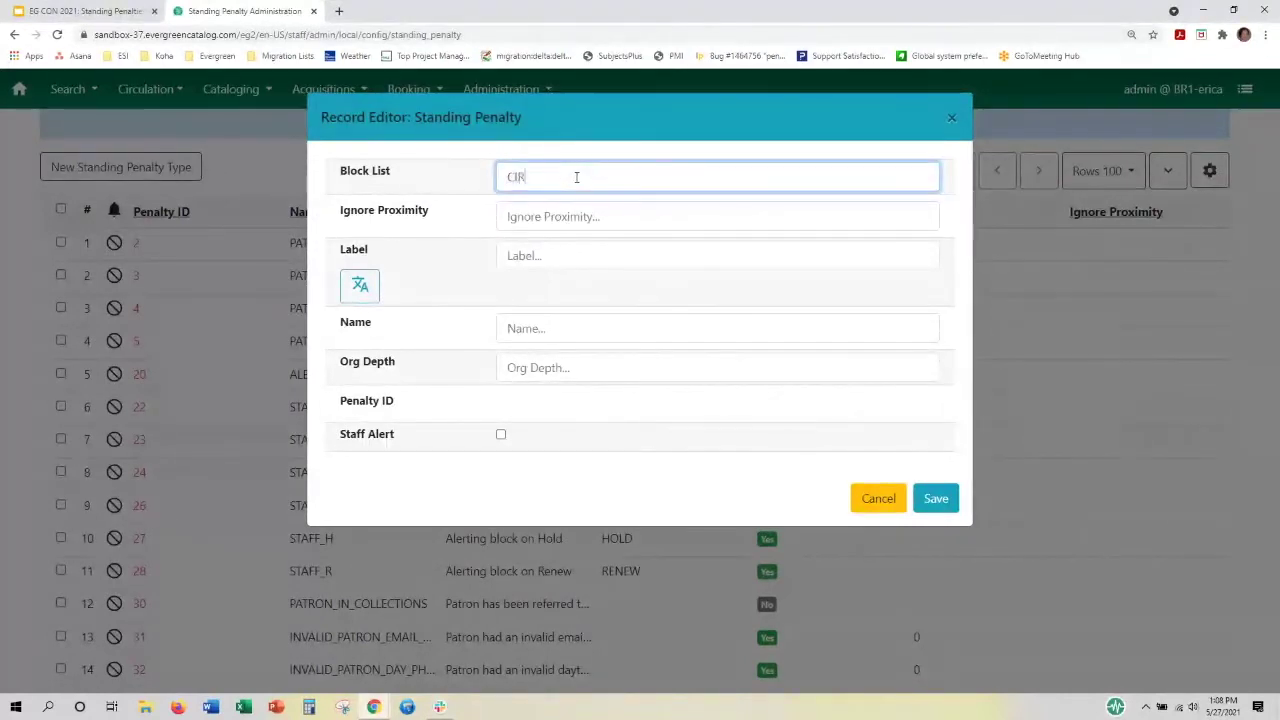
pyautogui.write('C')
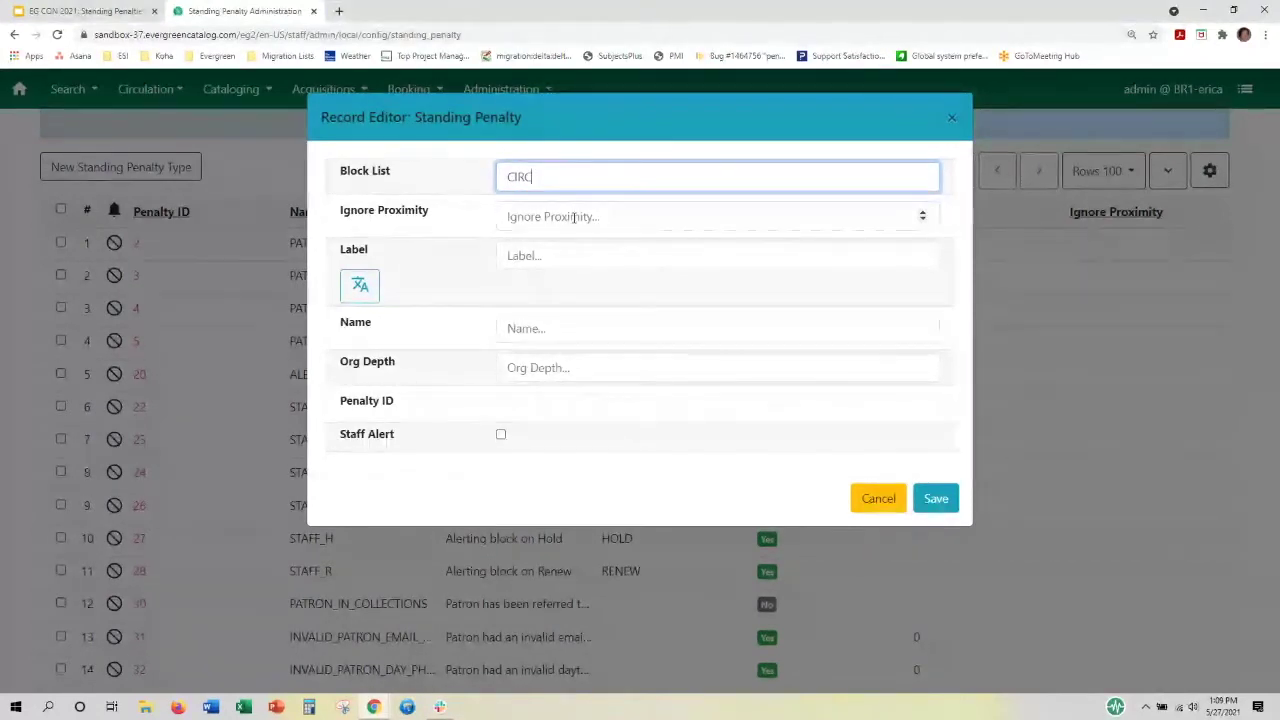
# Label the new standing penalty "Suspended Patron" and name it "Patron account suspended"
pyautogui.click(564, 253)
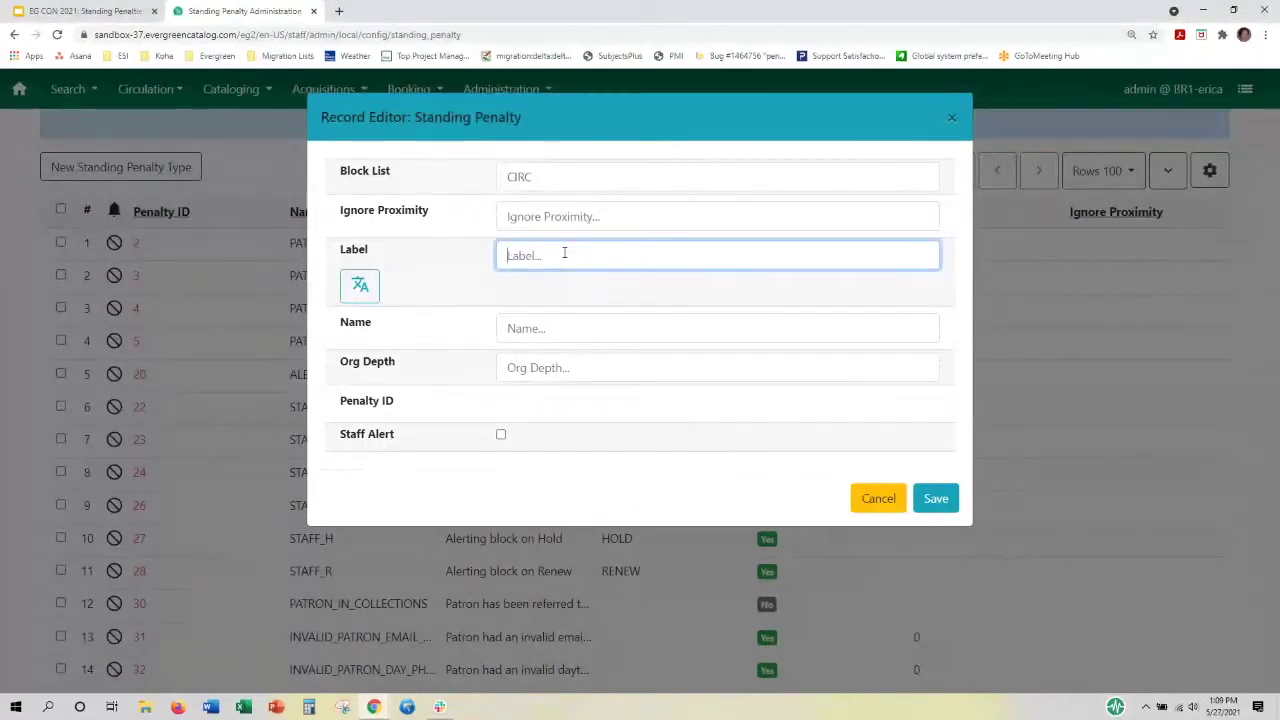
pyautogui.write('Suspended')
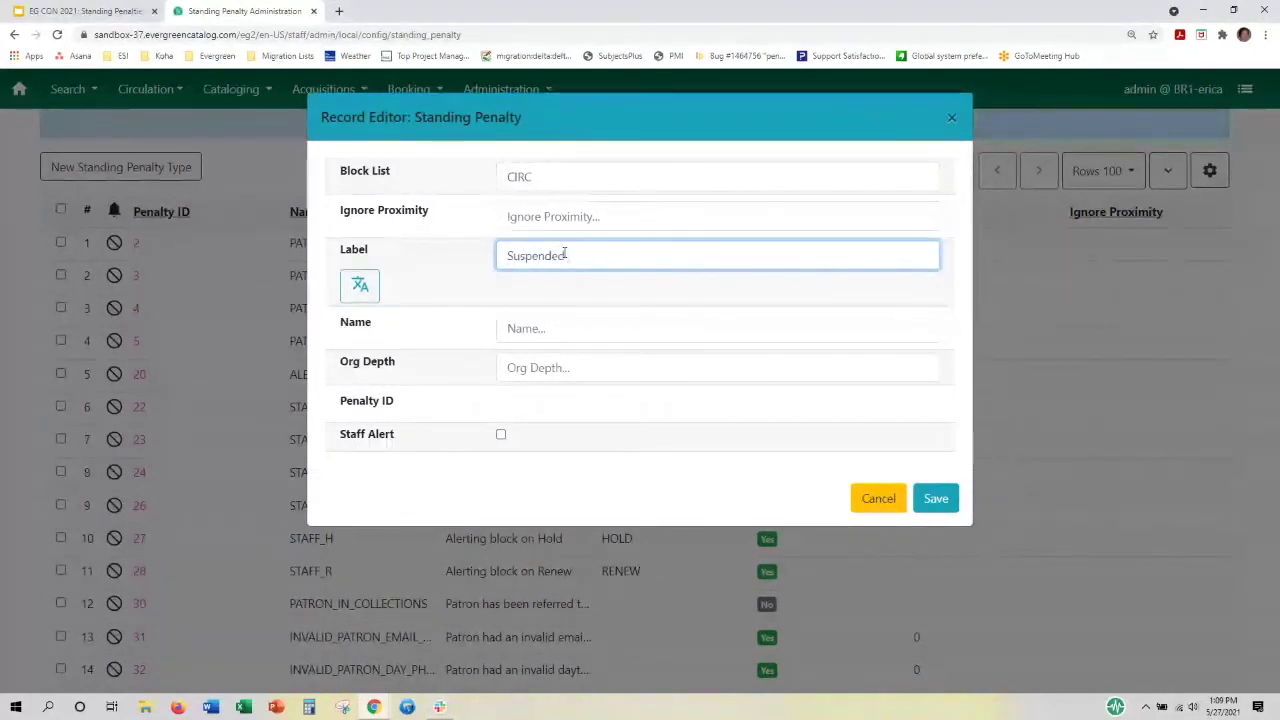
pyautogui.write(' Patron')
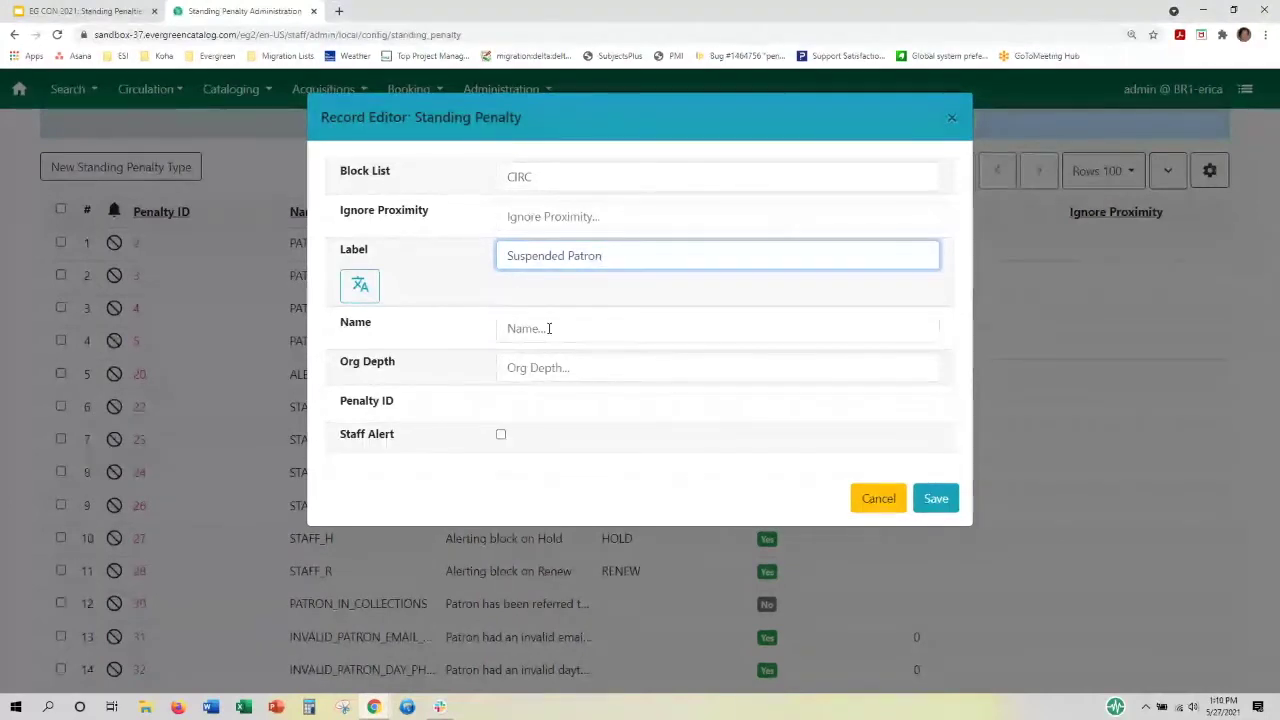
pyautogui.click(548, 328)
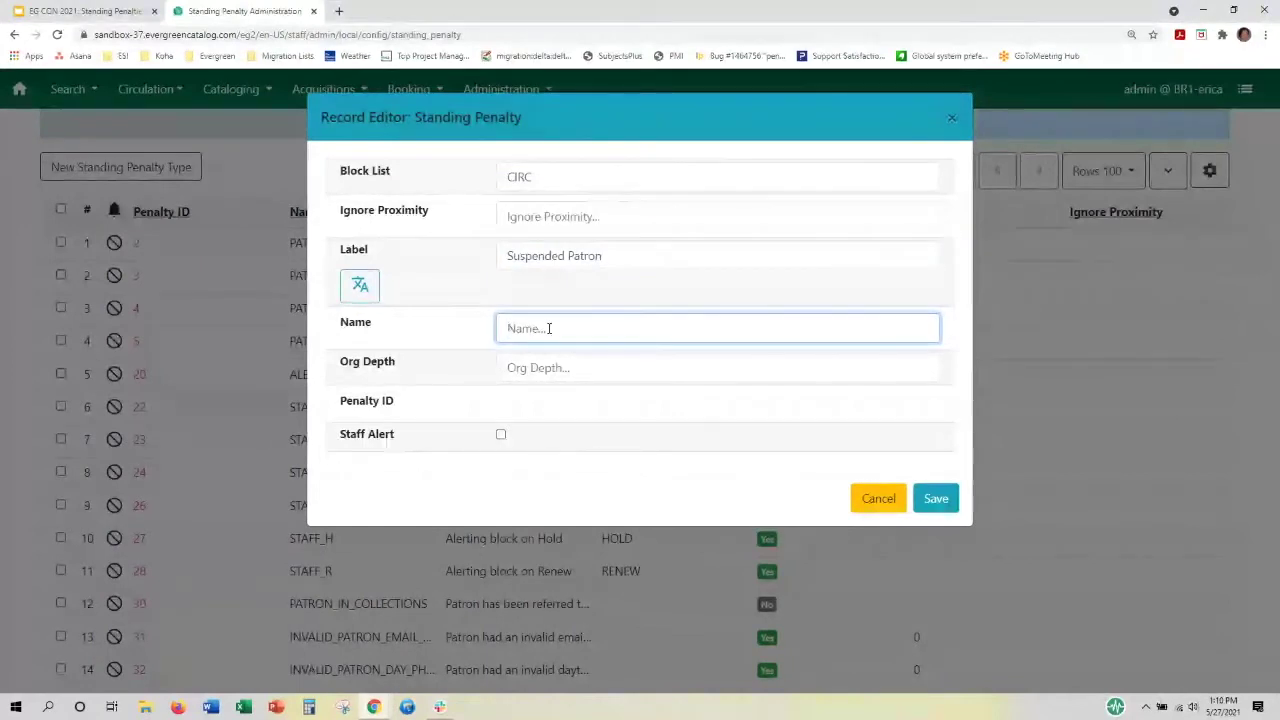
pyautogui.write('P')
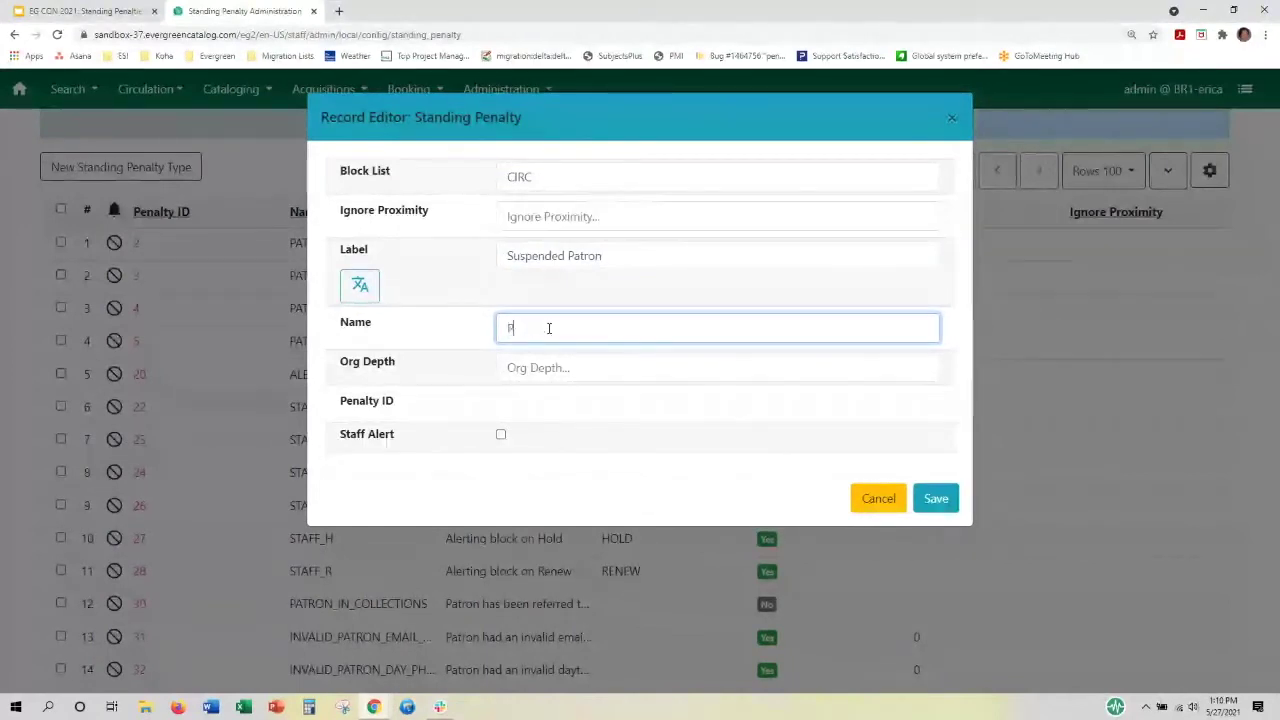
pyautogui.write('atron a')
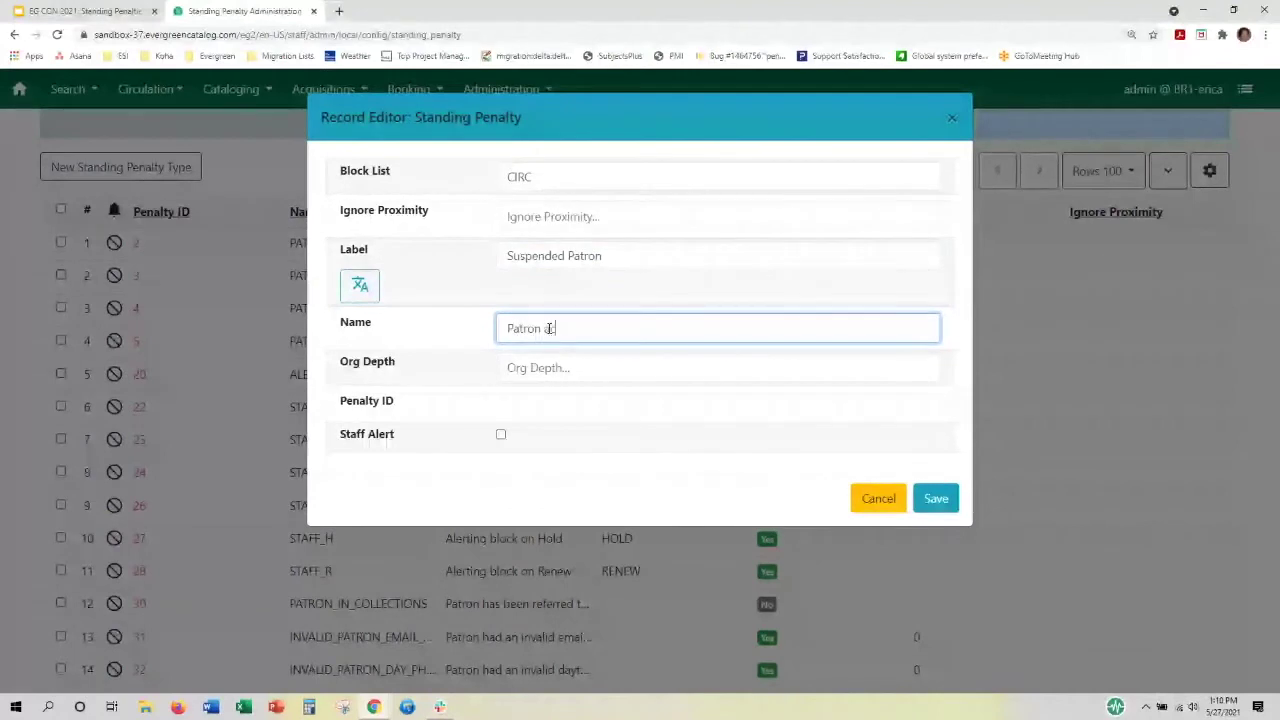
pyautogui.write('ccount sus')
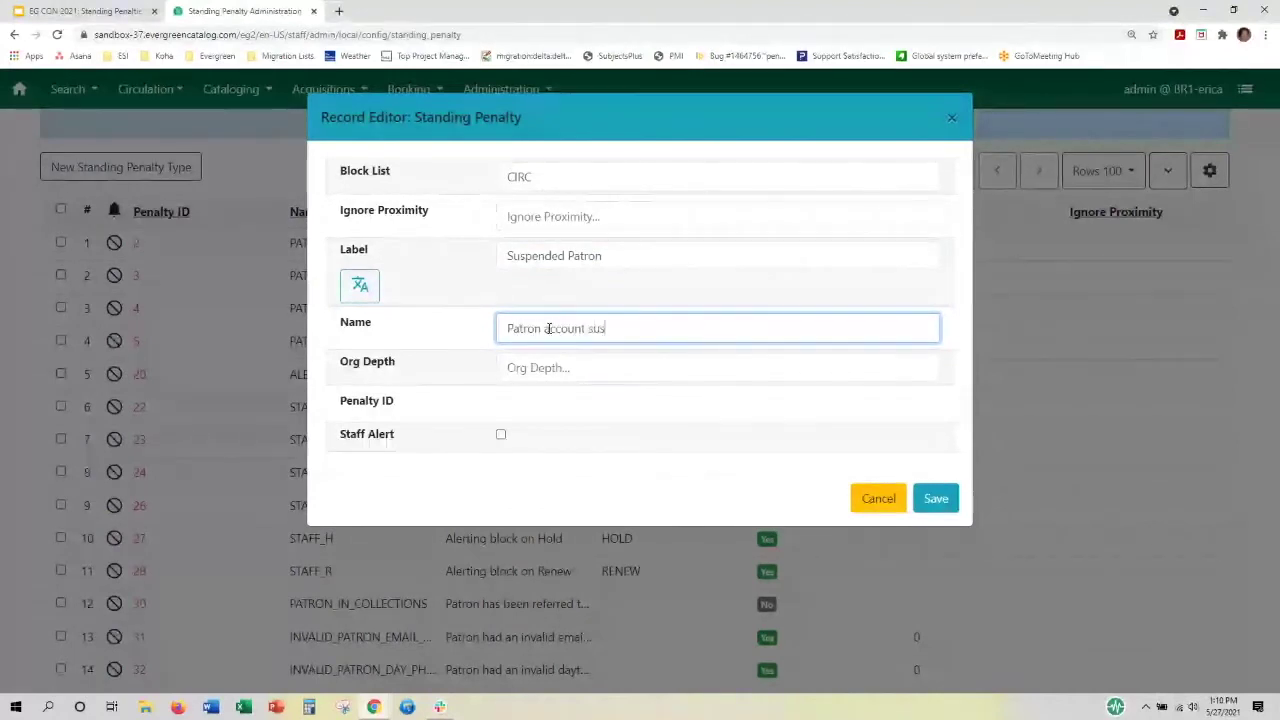
pyautogui.write('pended')
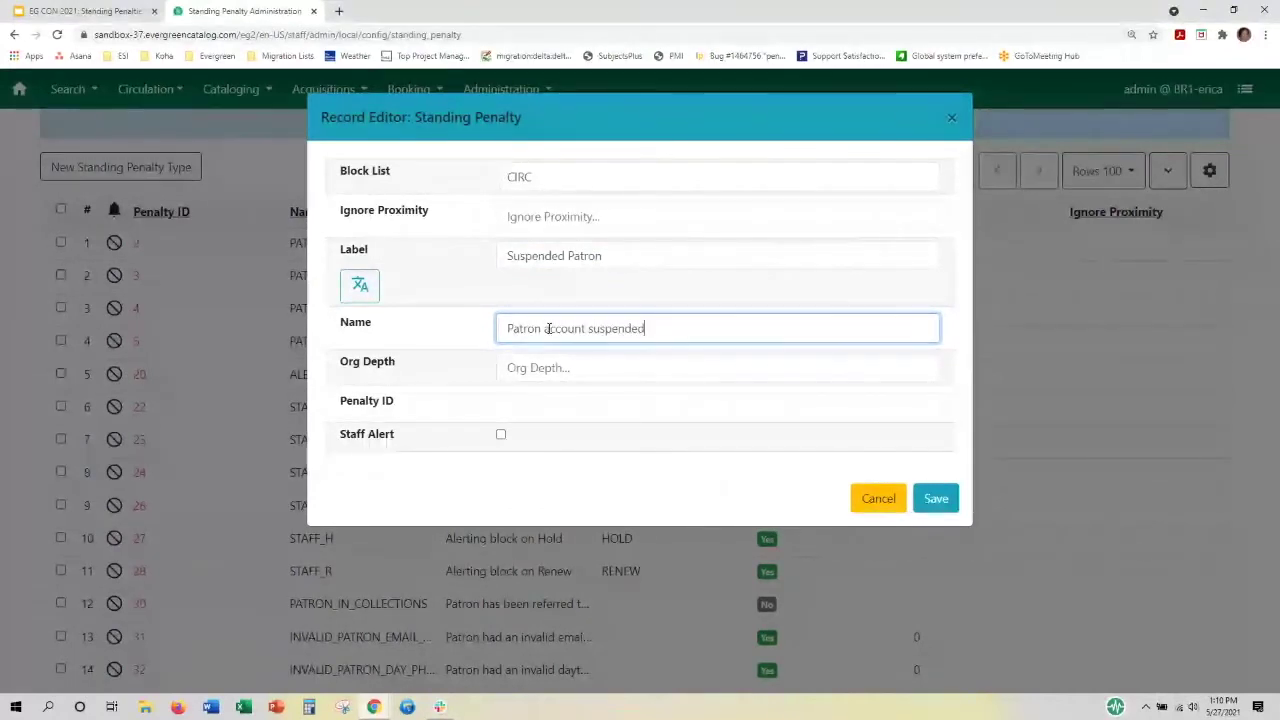
# Set the new penalty's org depth to 0, enable its staff alert and save the record
pyautogui.click(555, 362)
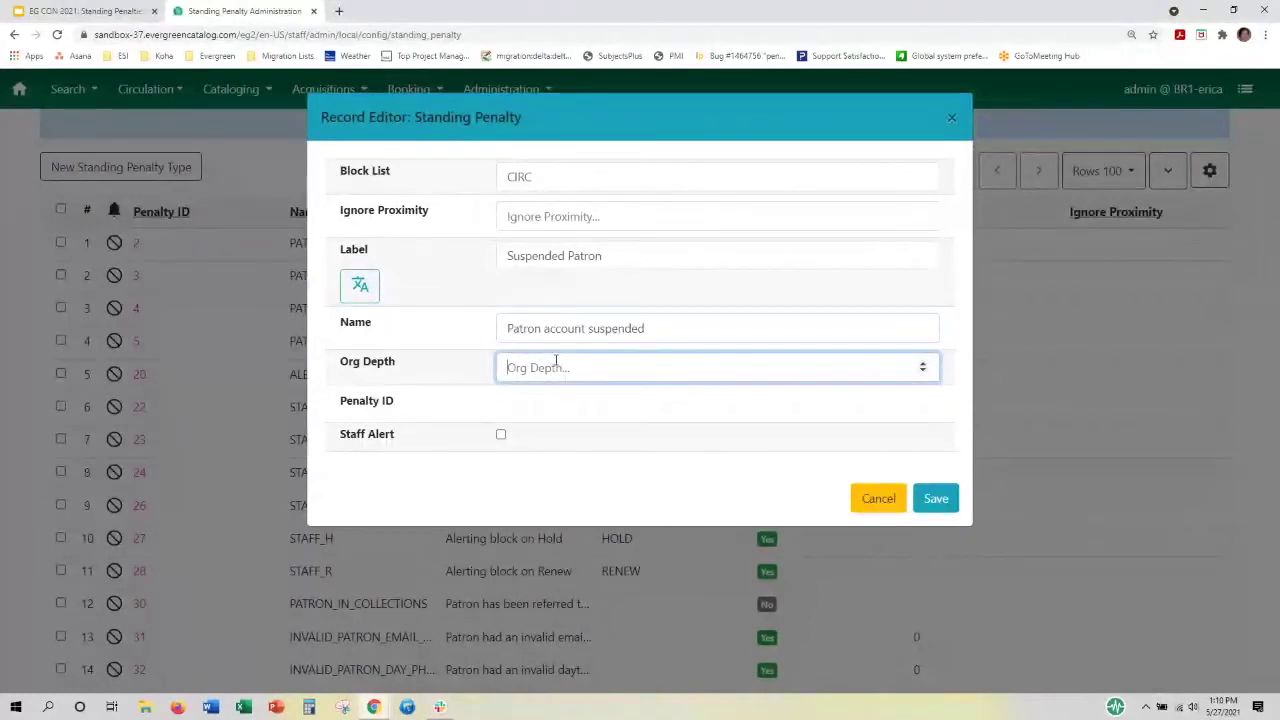
pyautogui.write('0')
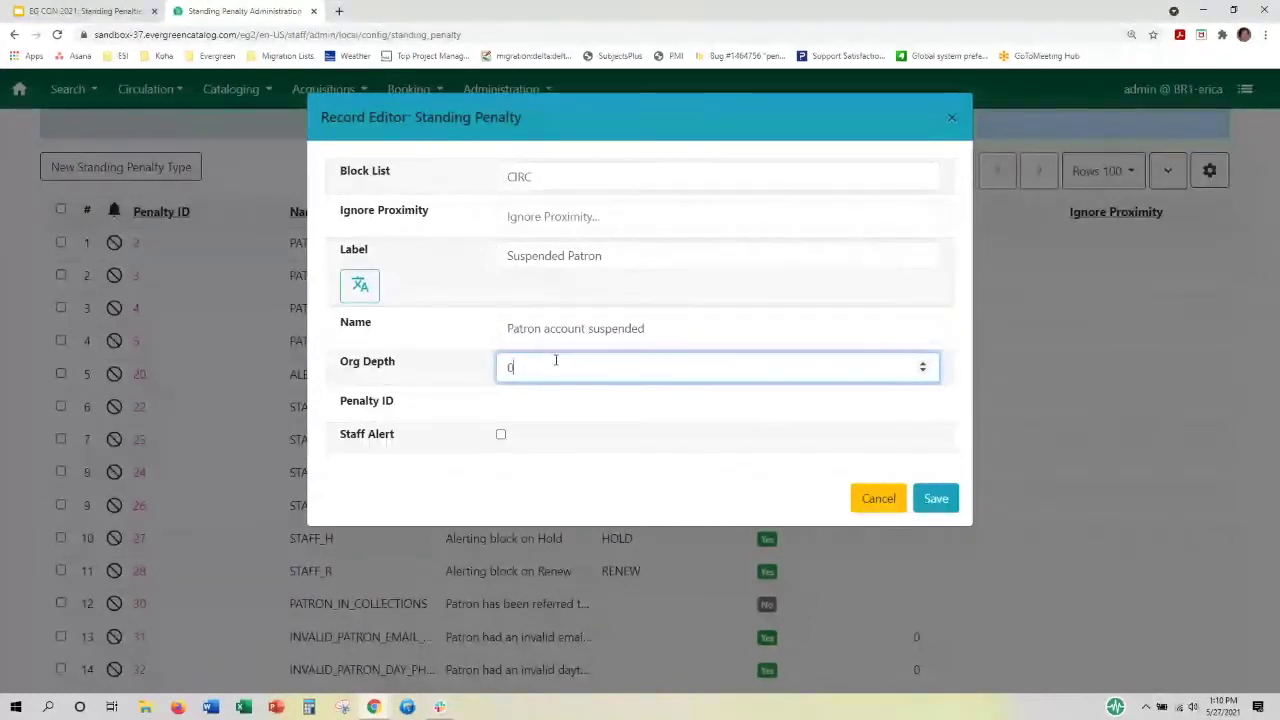
pyautogui.click(501, 436)
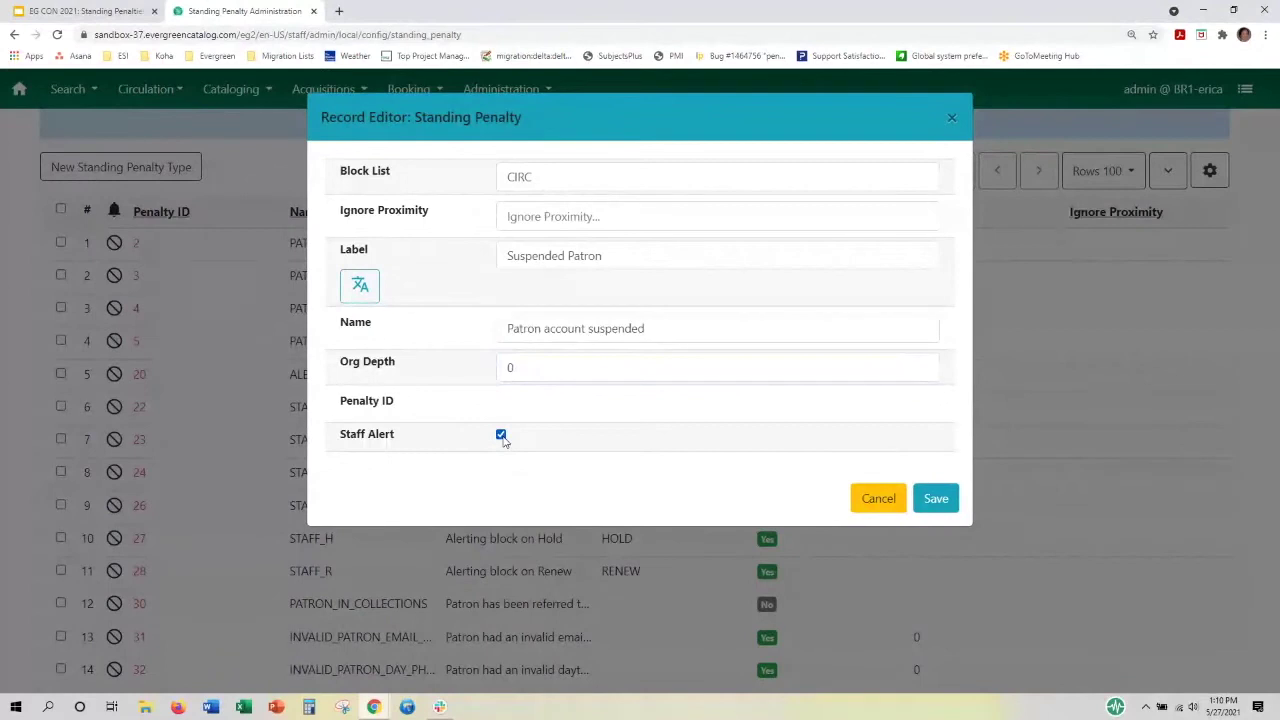
pyautogui.click(930, 498)
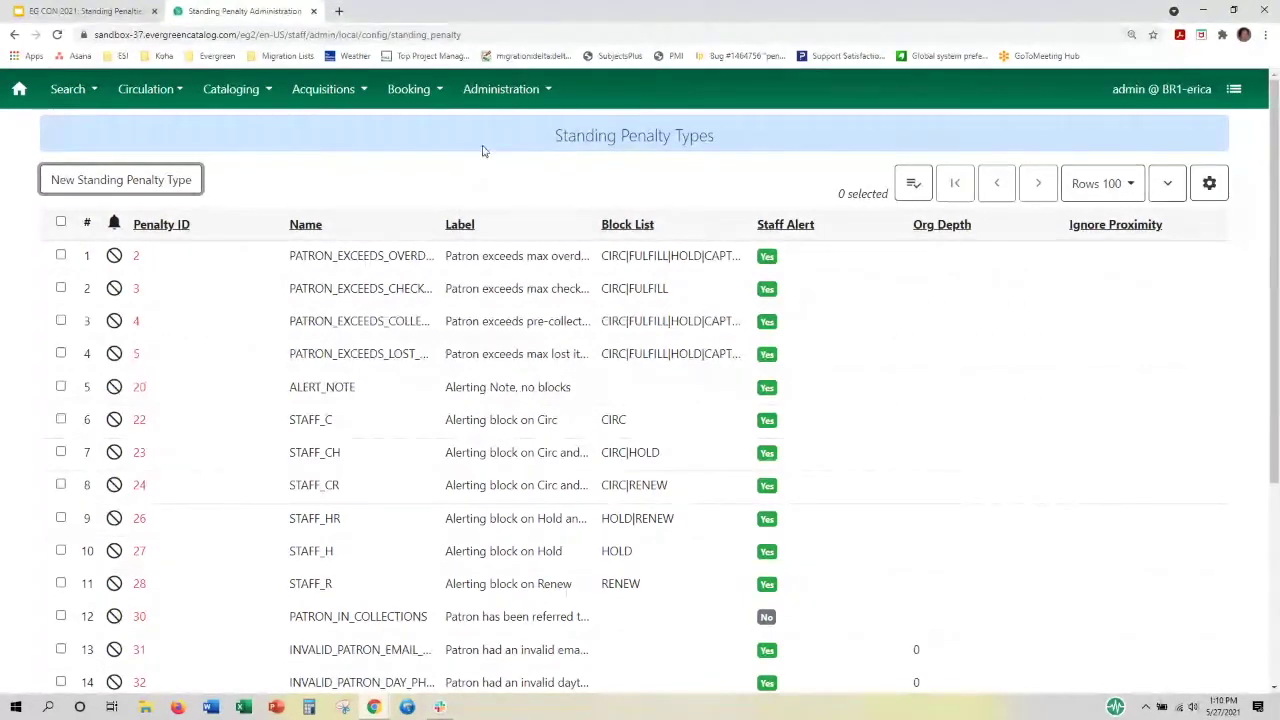
# Open the group penalty thresholds in local administration and show those of the CONS library
pyautogui.click(548, 90)
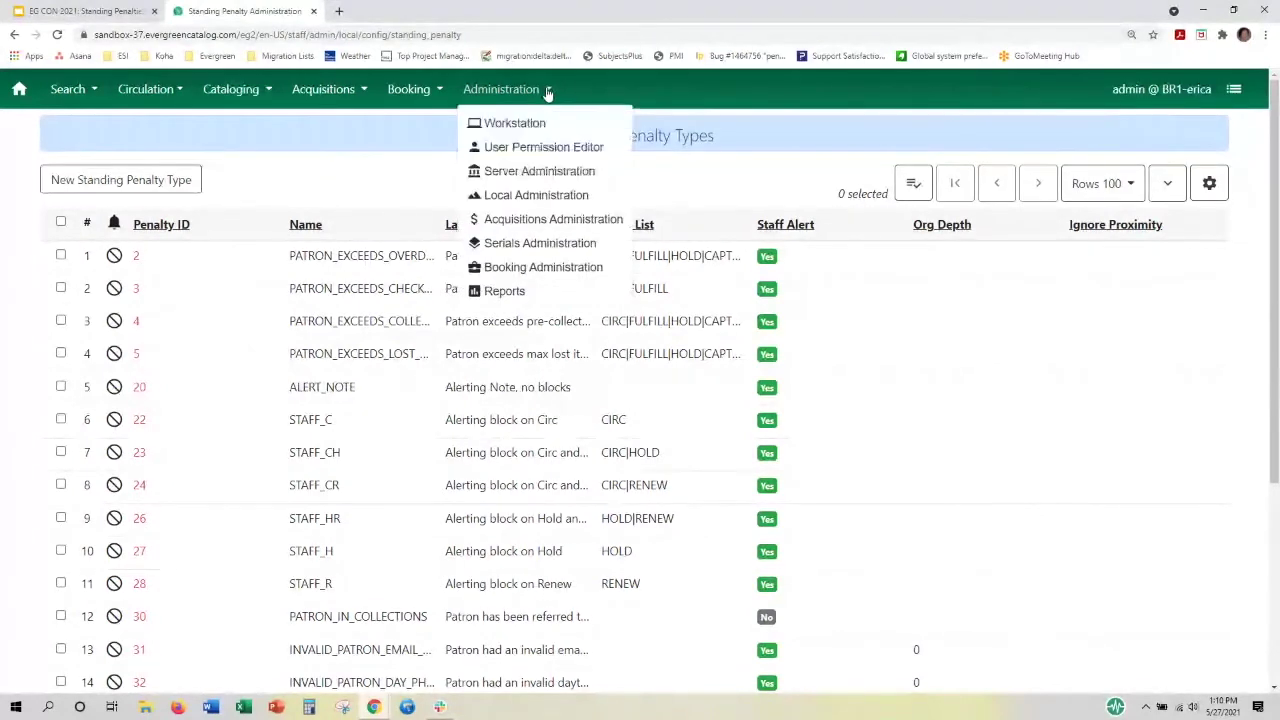
pyautogui.click(537, 196)
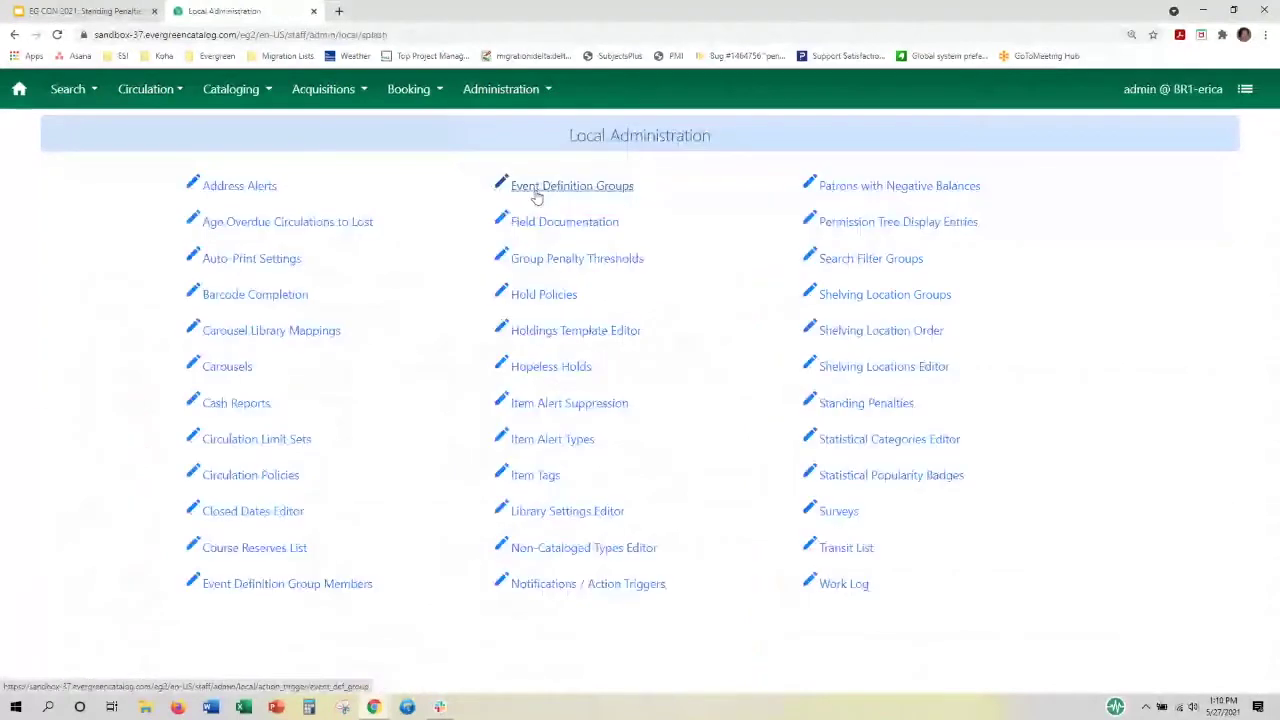
pyautogui.click(596, 258)
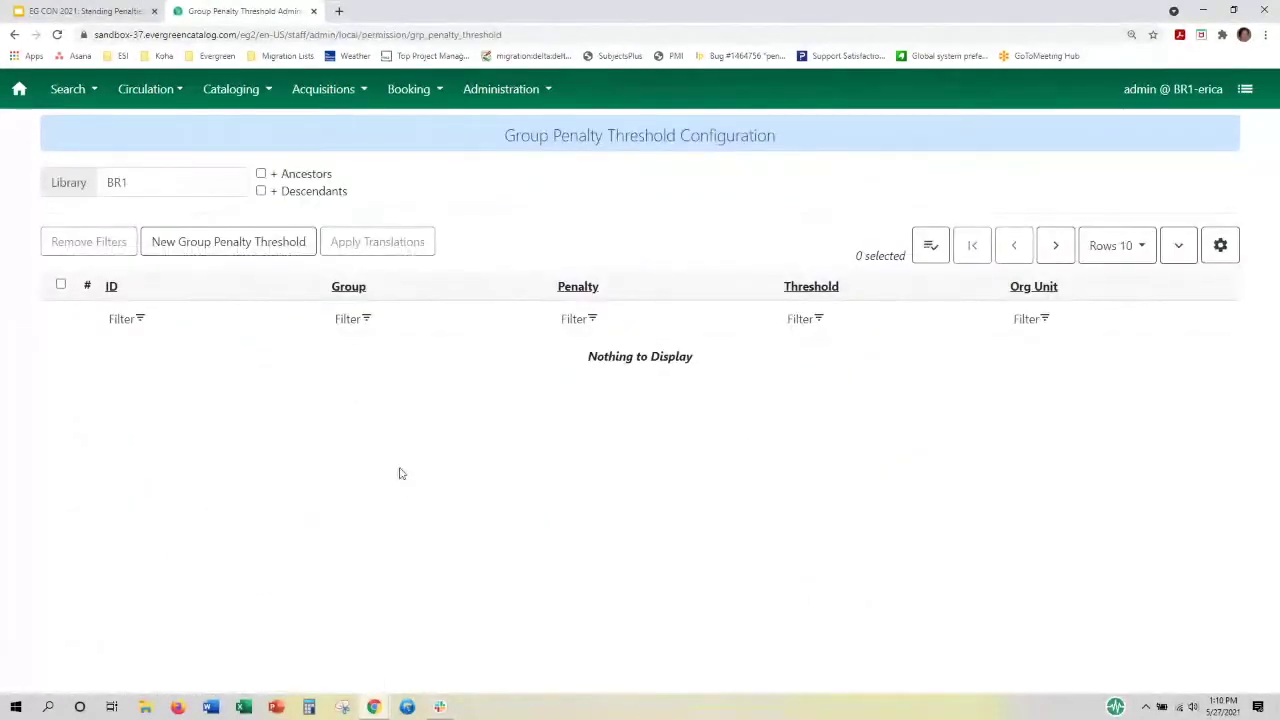
pyautogui.moveTo(148, 181); pyautogui.dragTo(104, 179)
pyautogui.click(139, 221)
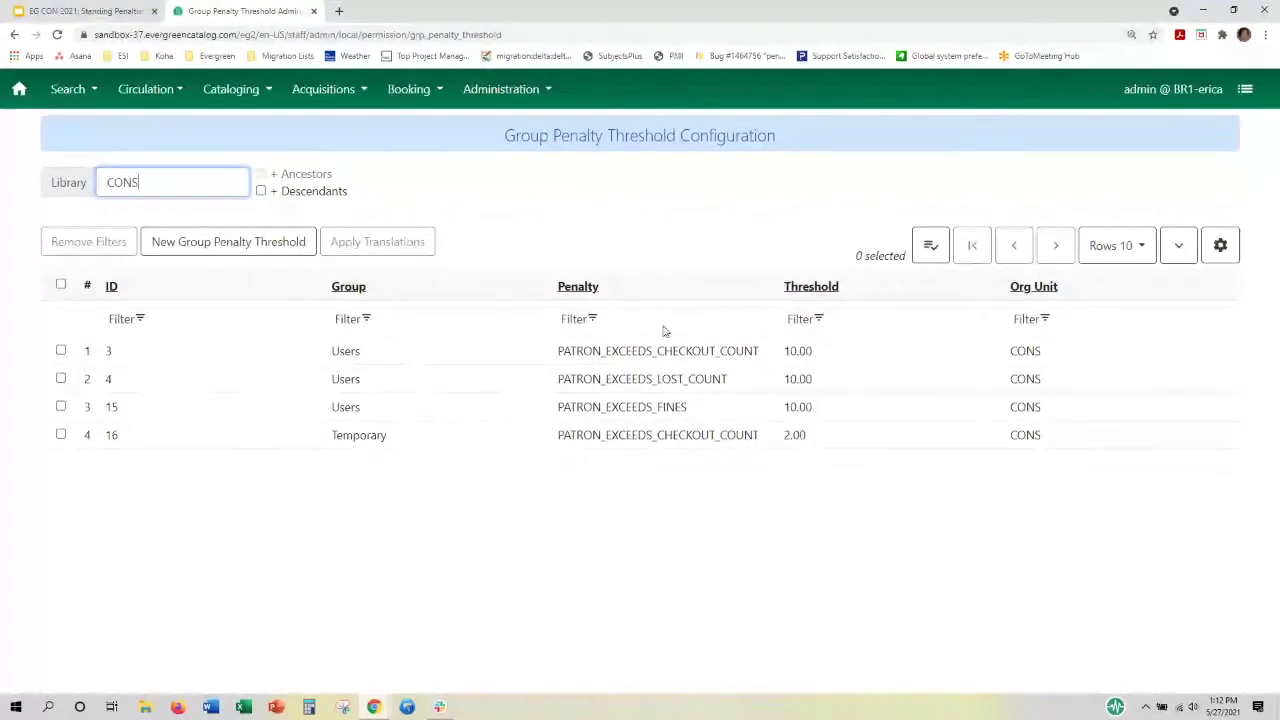
# Start a new group penalty threshold for the Temporary group with CONS as its org unit
pyautogui.click(218, 248)
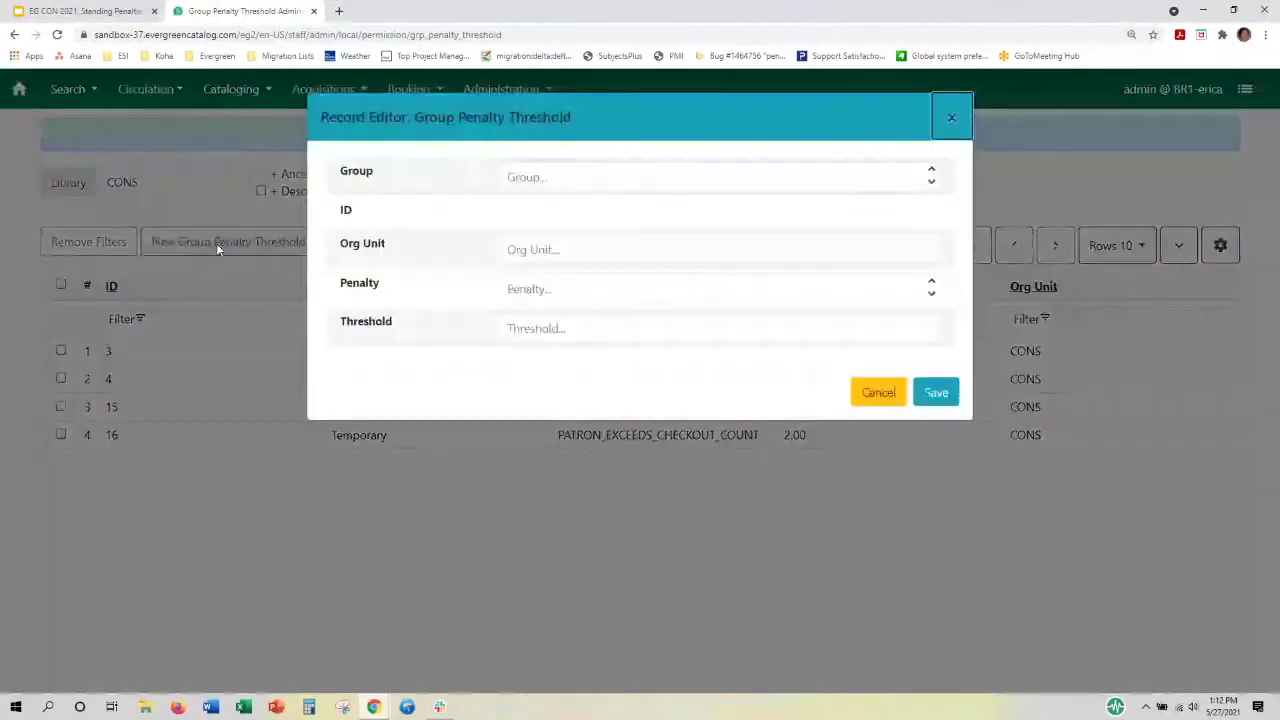
pyautogui.click(565, 177)
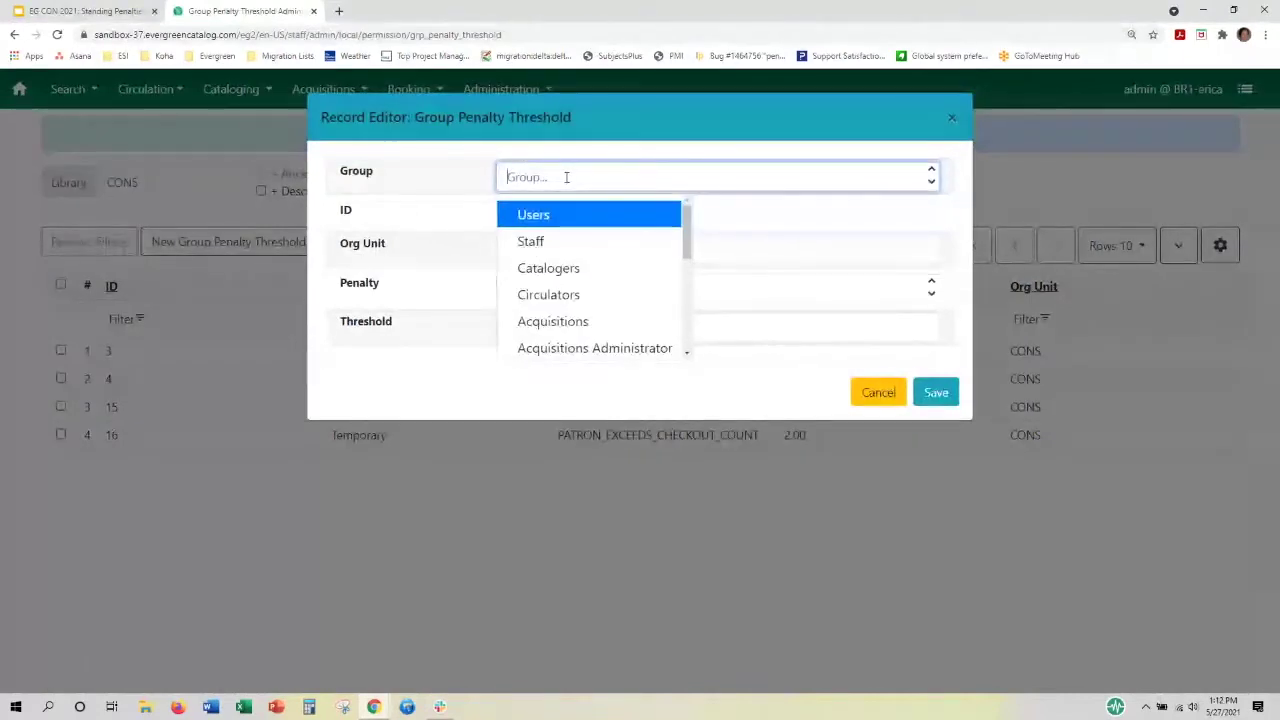
pyautogui.scroll(-4, 572, 240)
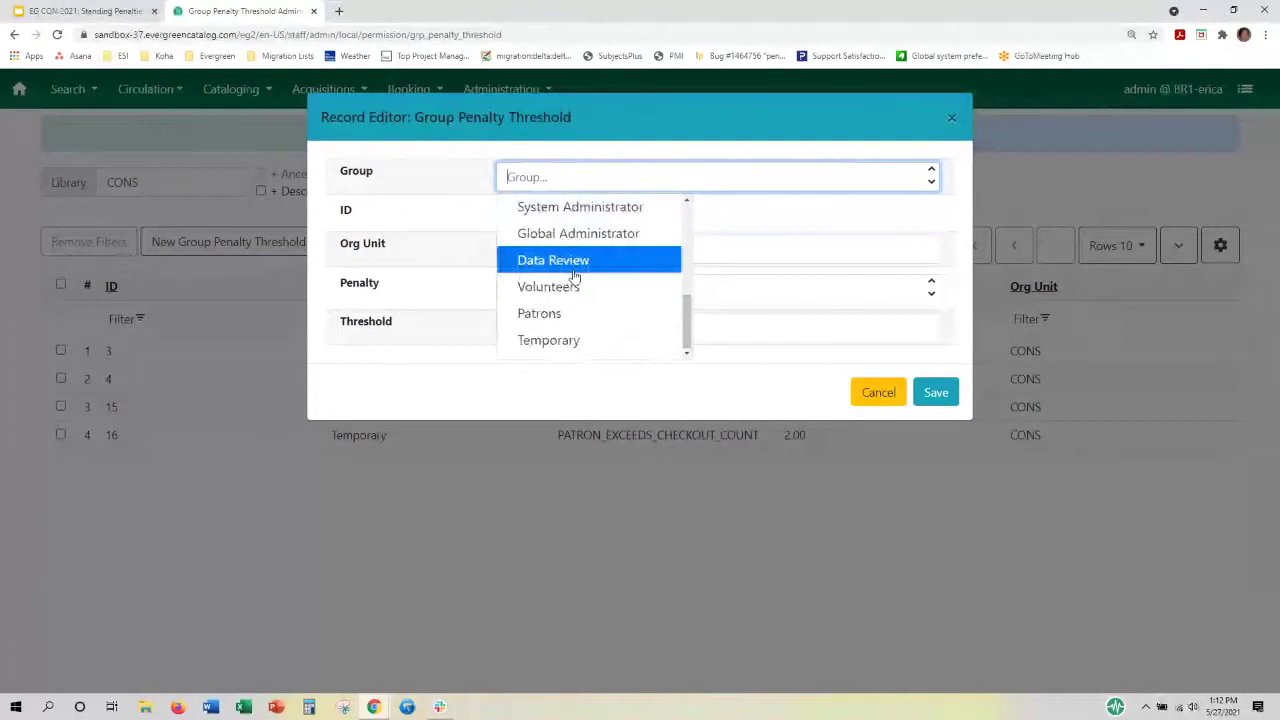
pyautogui.click(566, 342)
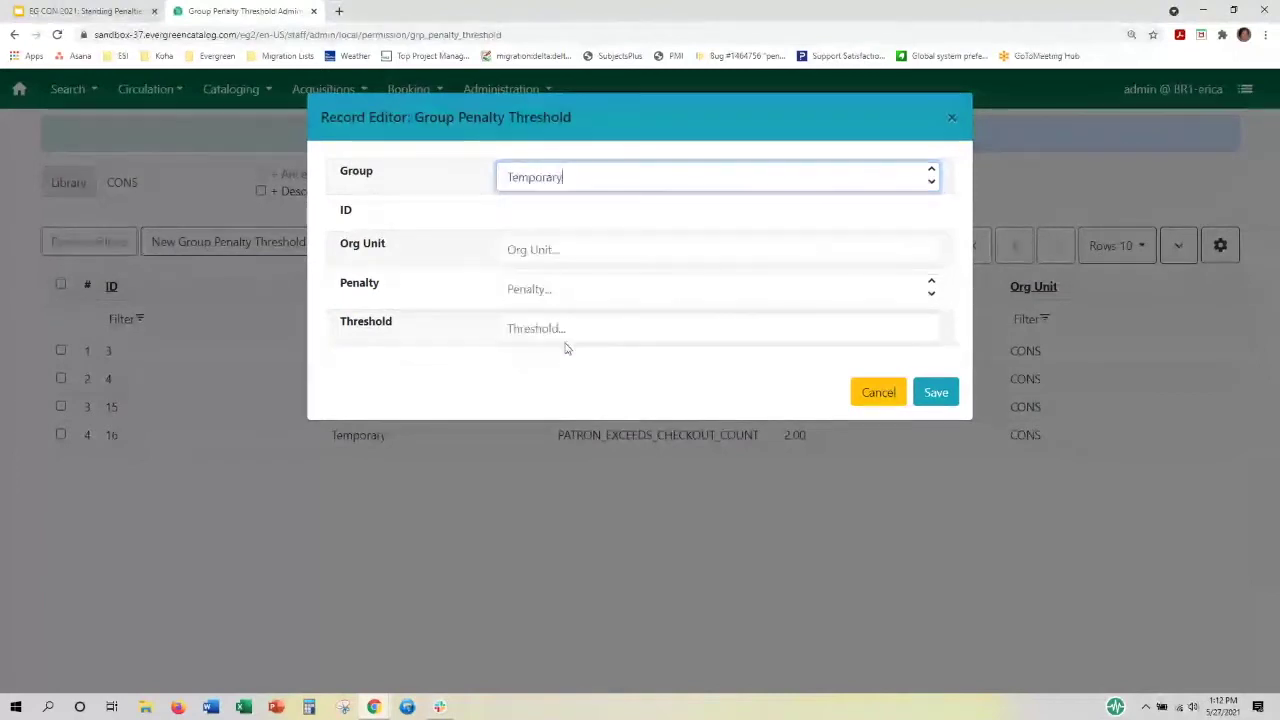
pyautogui.click(560, 250)
pyautogui.write('c')
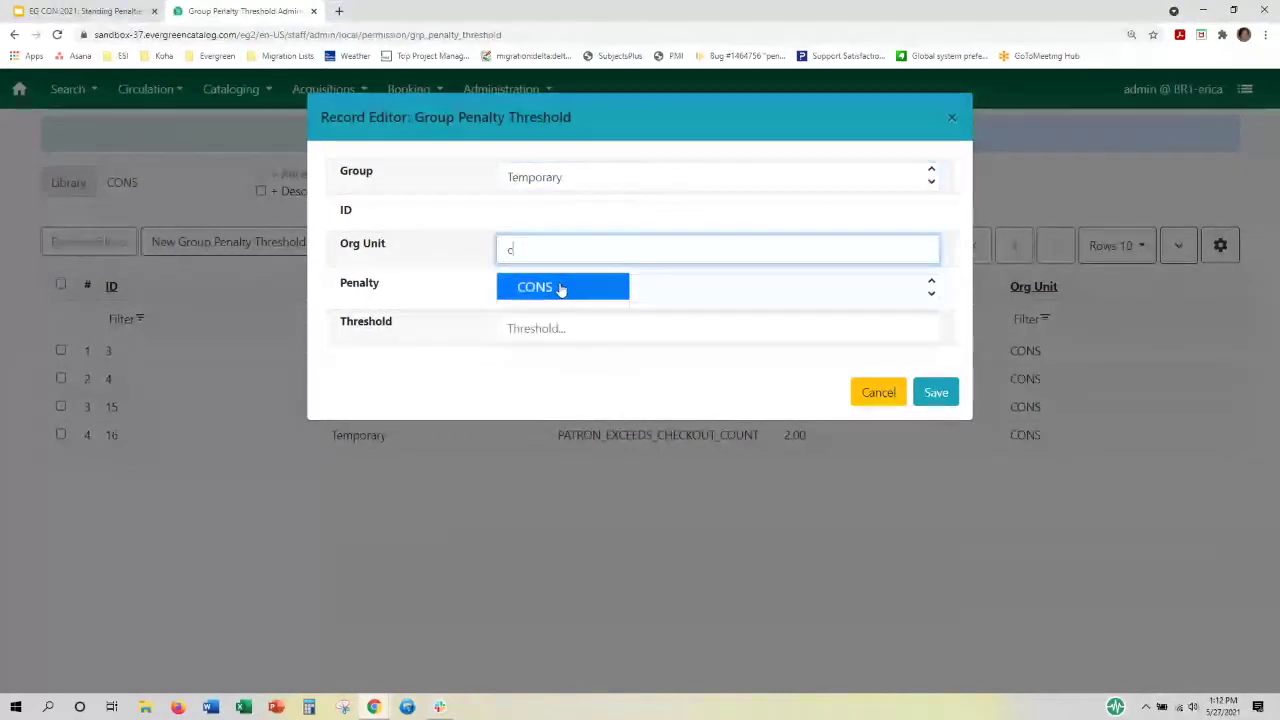
pyautogui.click(560, 287)
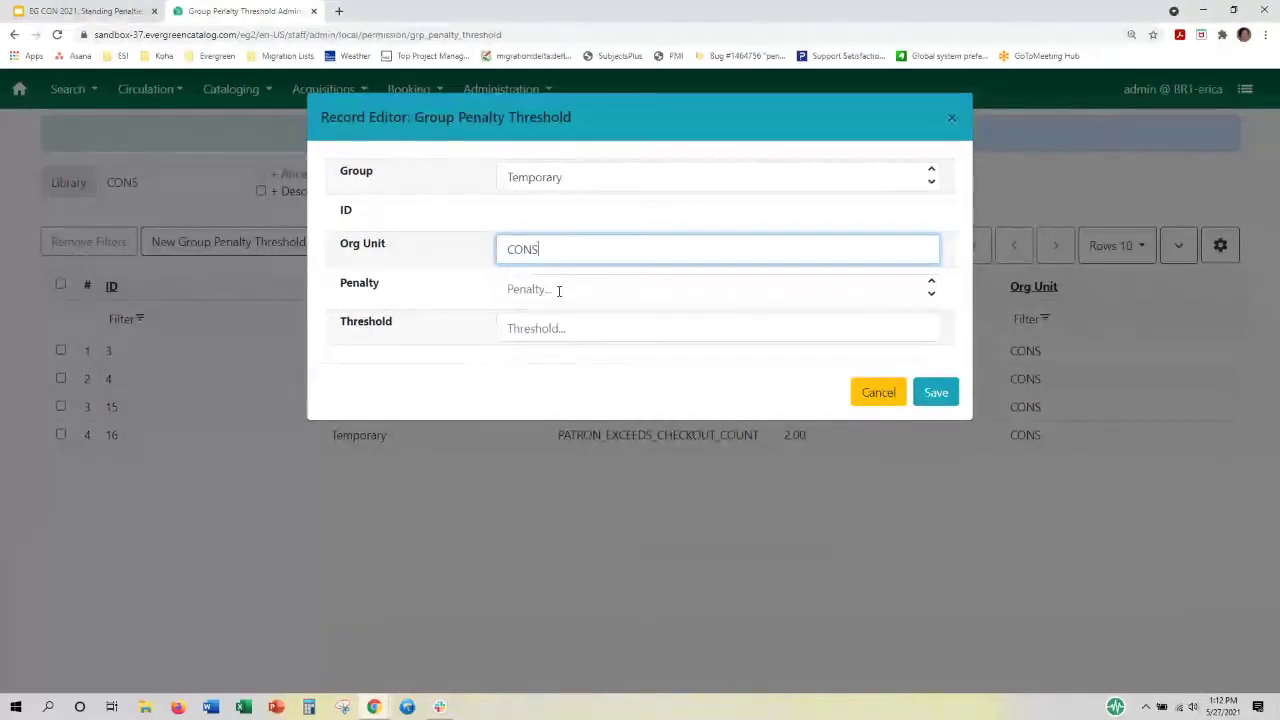
# Assign the PATRON_EXCEEDS_FINES penalty with a threshold of 5.00 and save the new group penalty threshold
pyautogui.click(558, 290)
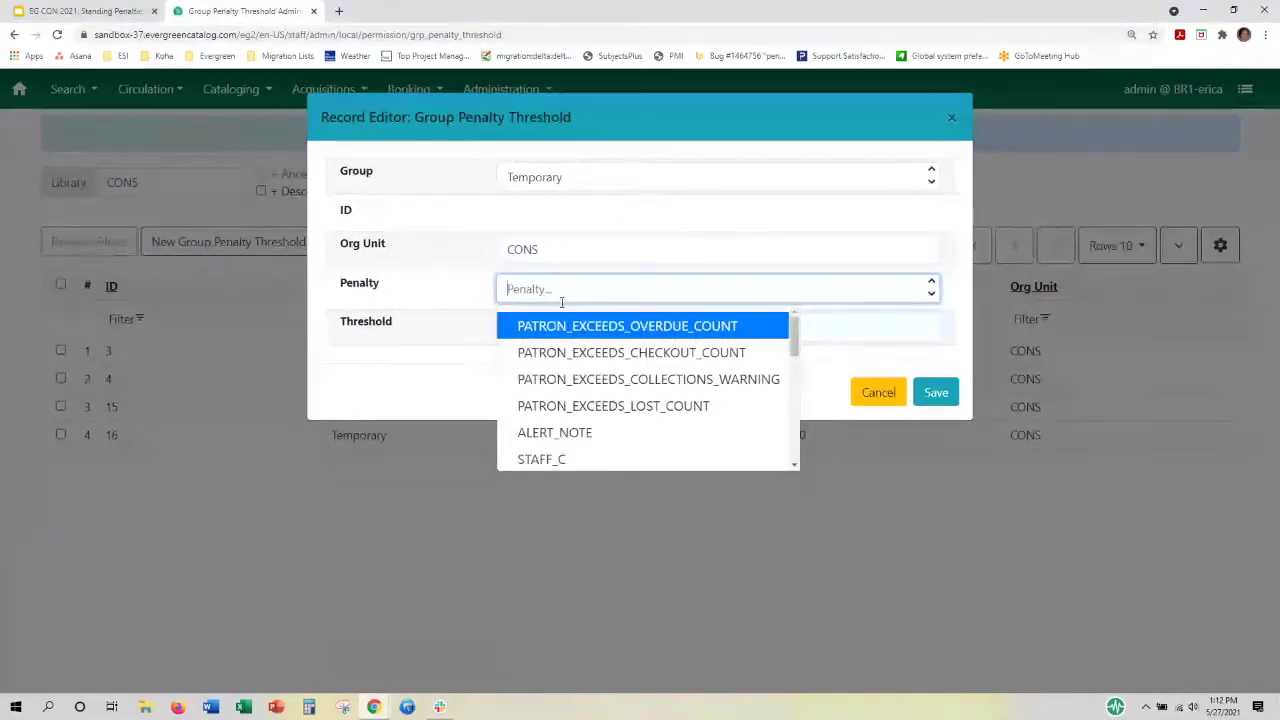
pyautogui.scroll(-2, 571, 350)
pyautogui.scroll(-5, 578, 349)
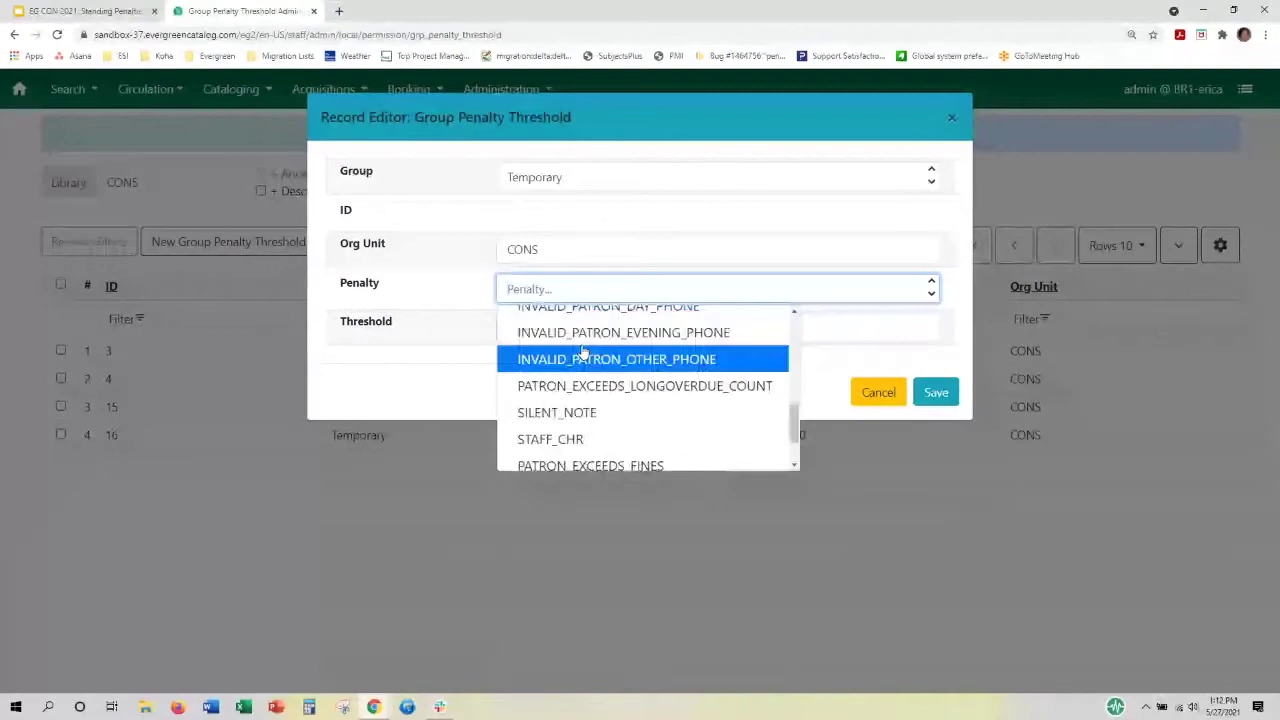
pyautogui.click(588, 399)
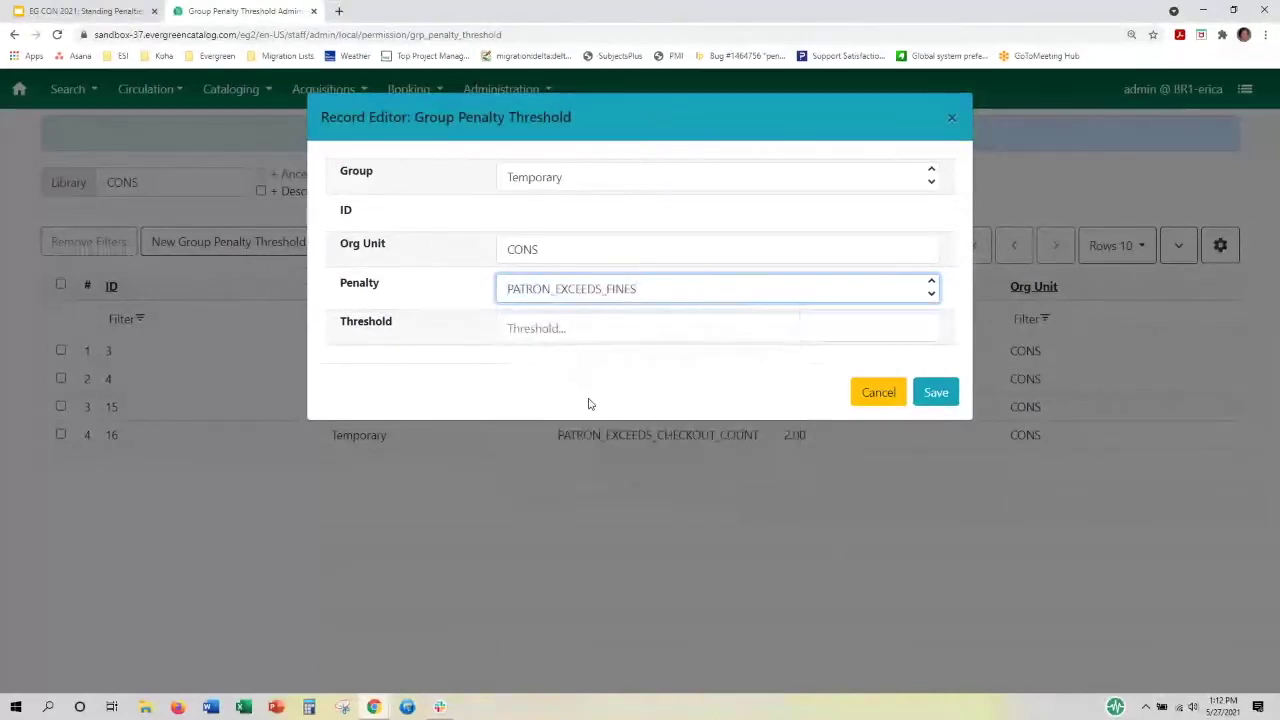
pyautogui.click(559, 327)
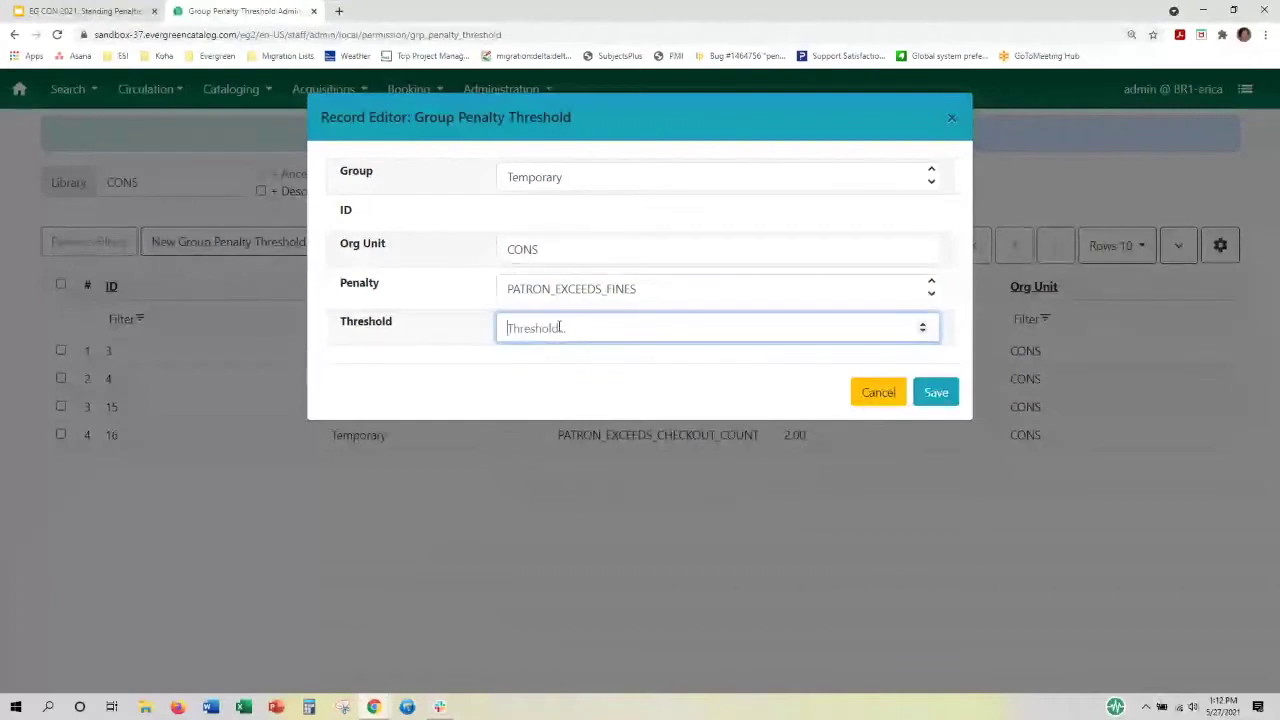
pyautogui.write('5.00')
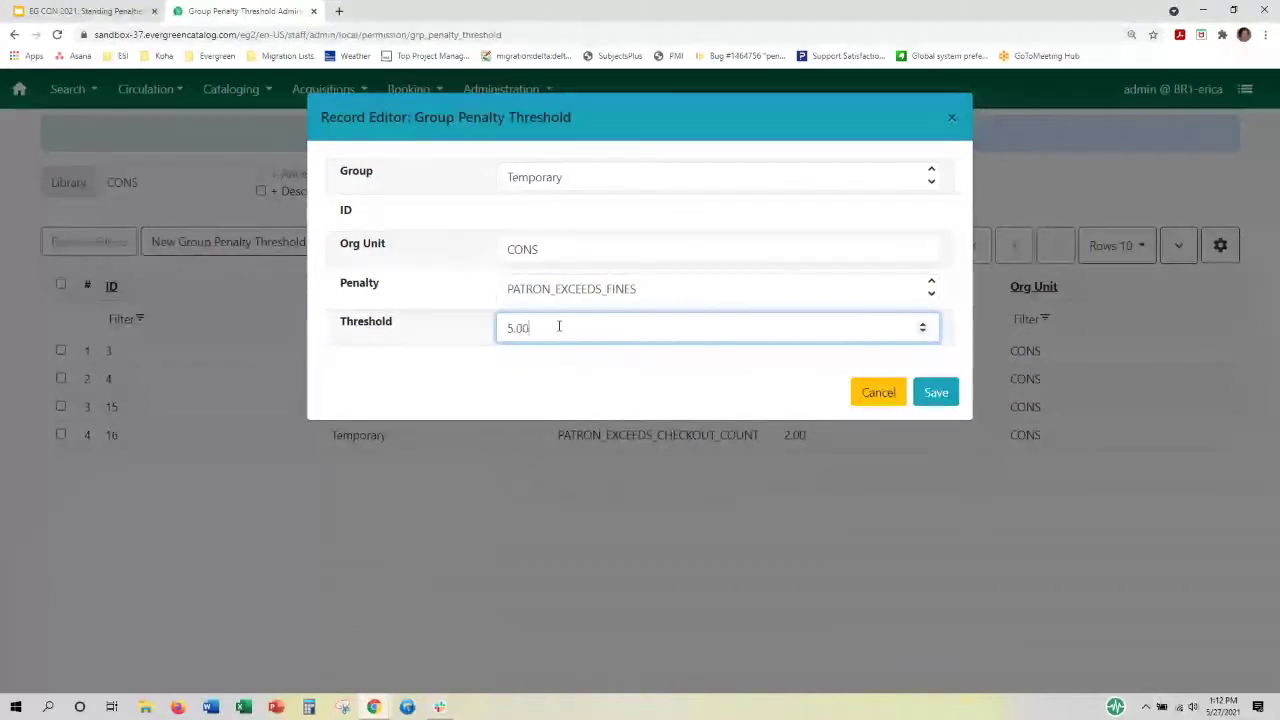
pyautogui.click(933, 393)
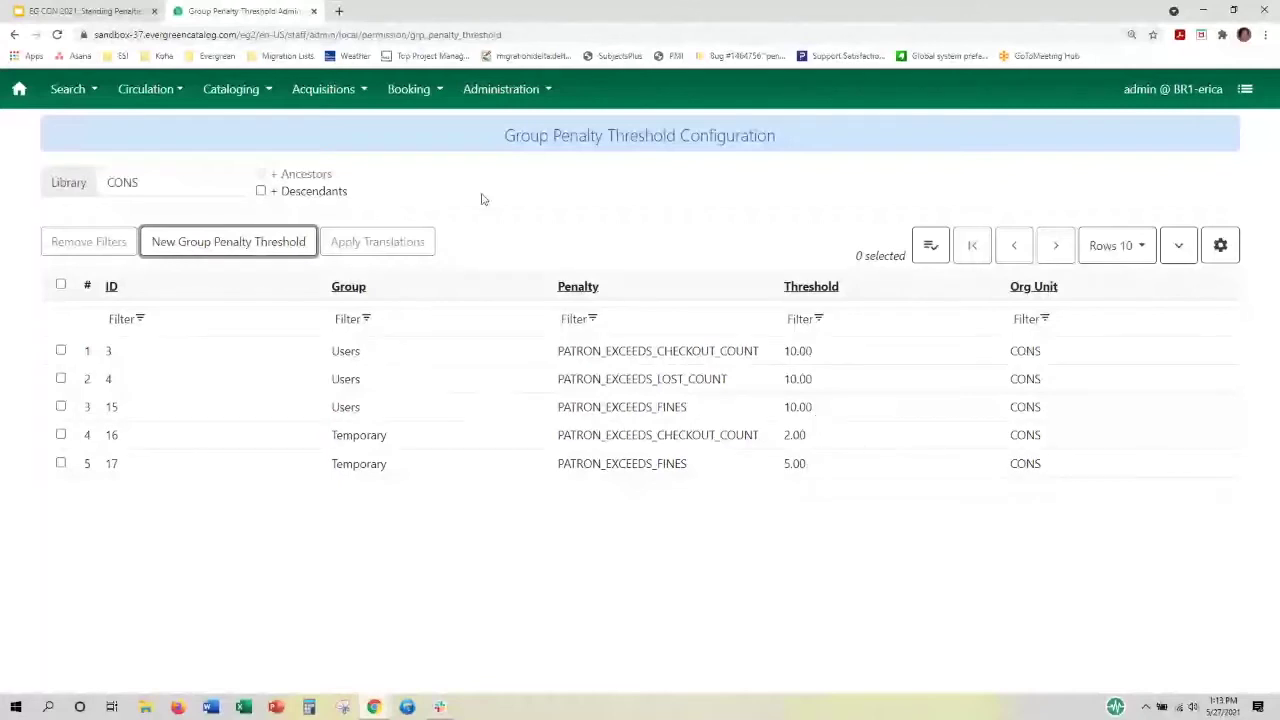
# Open the notifications and action triggers in local administration and try to filter the event definitions by the name "fine limit exceeded"
pyautogui.click(540, 91)
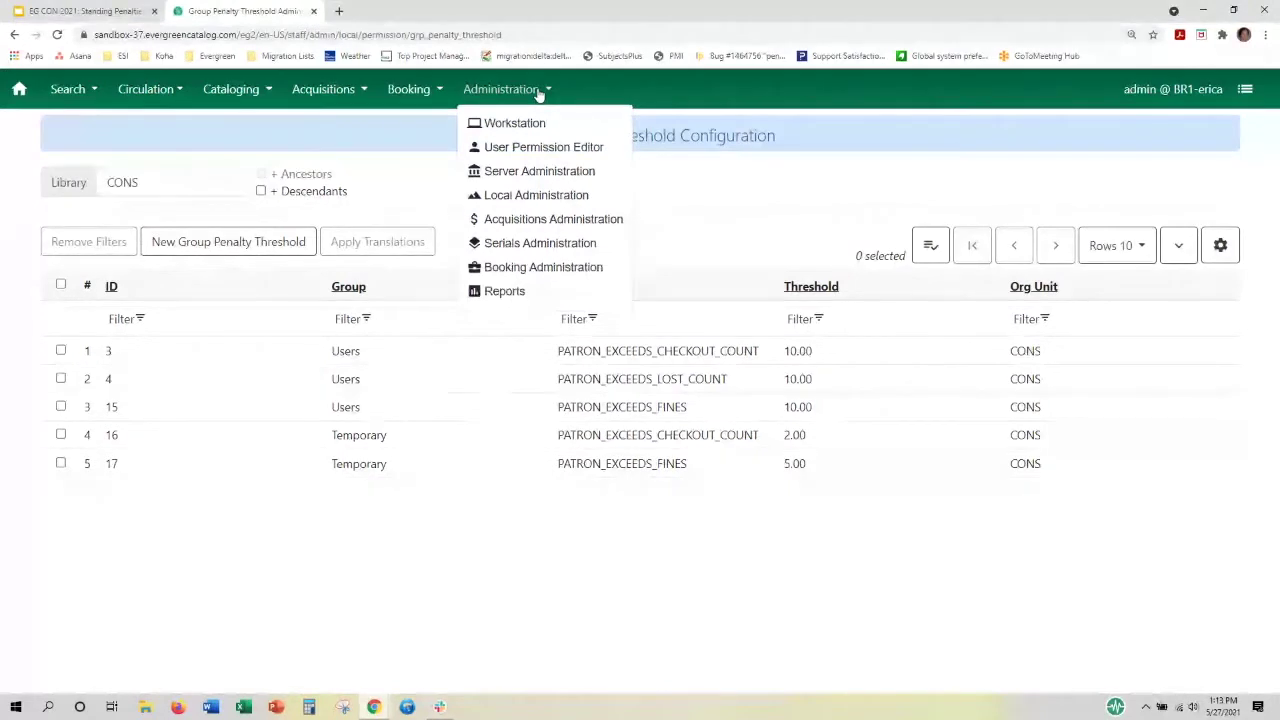
pyautogui.click(537, 196)
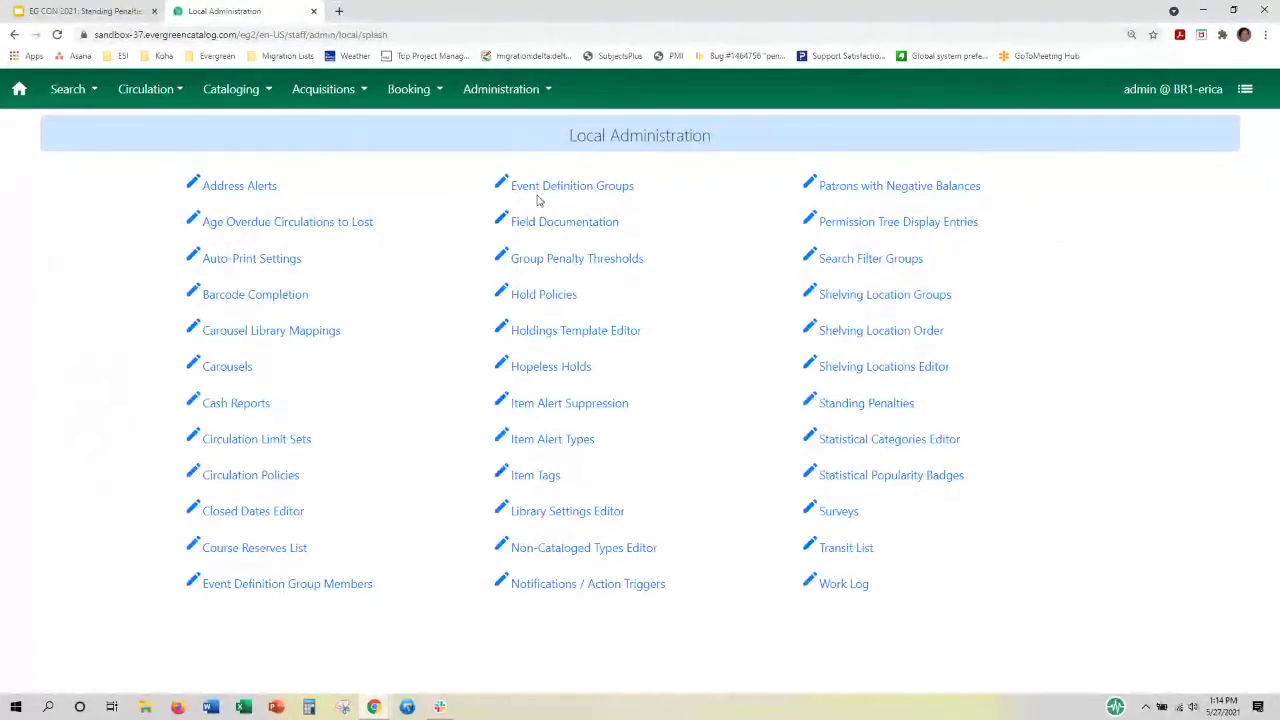
pyautogui.click(581, 588)
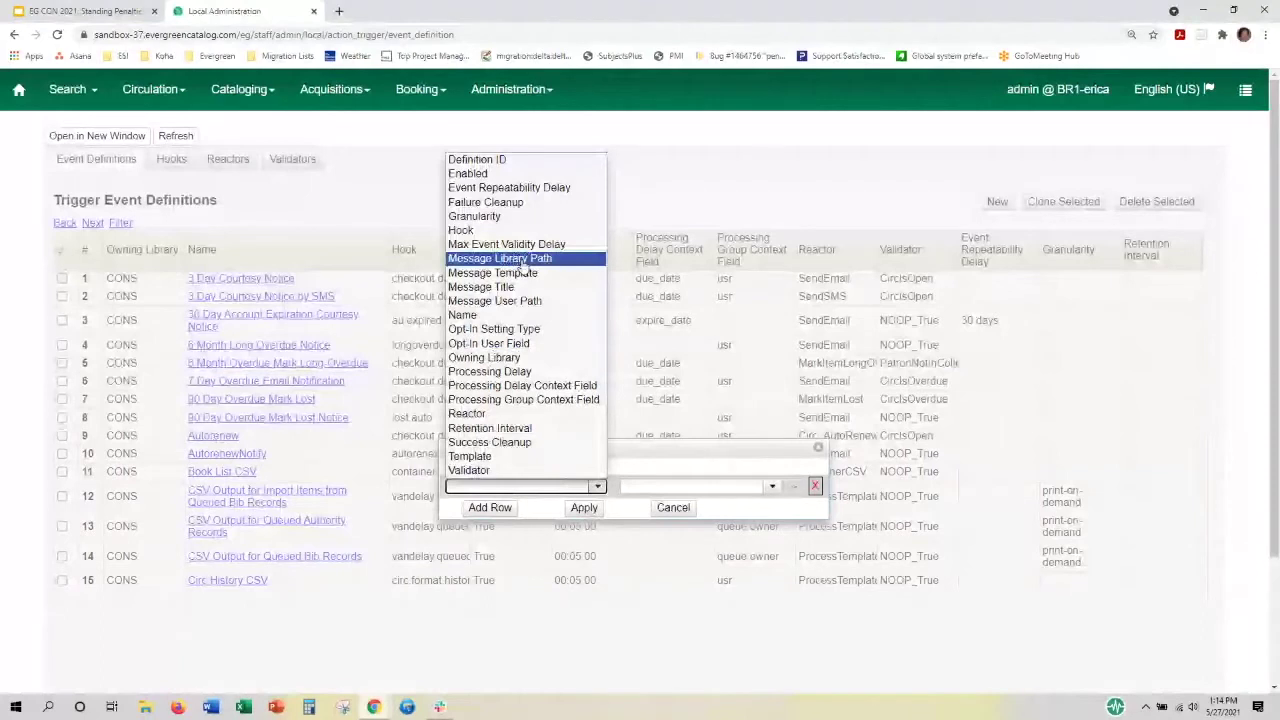
pyautogui.click(548, 314)
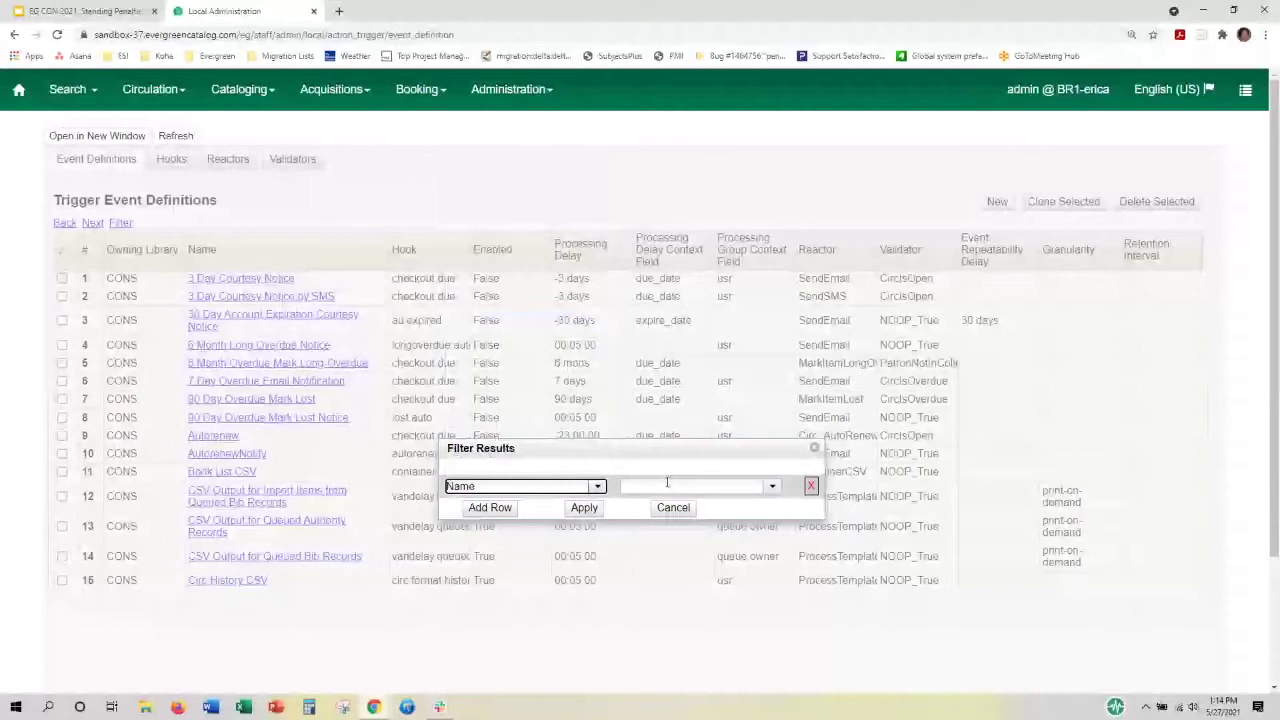
pyautogui.click(667, 485)
pyautogui.write('fine limit exceeded')
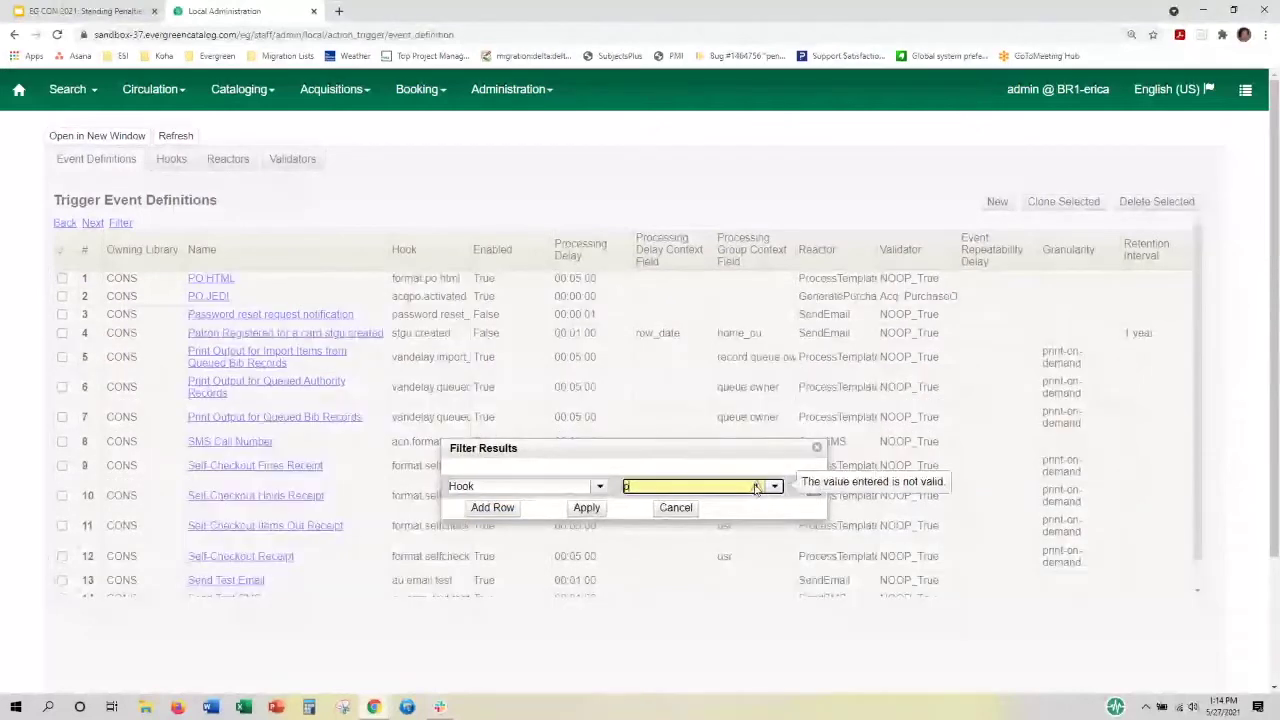
# Filter the trigger event definitions by hook with the "is" operator to isolate the Fine Limit Exceeded definition
pyautogui.click(757, 487)
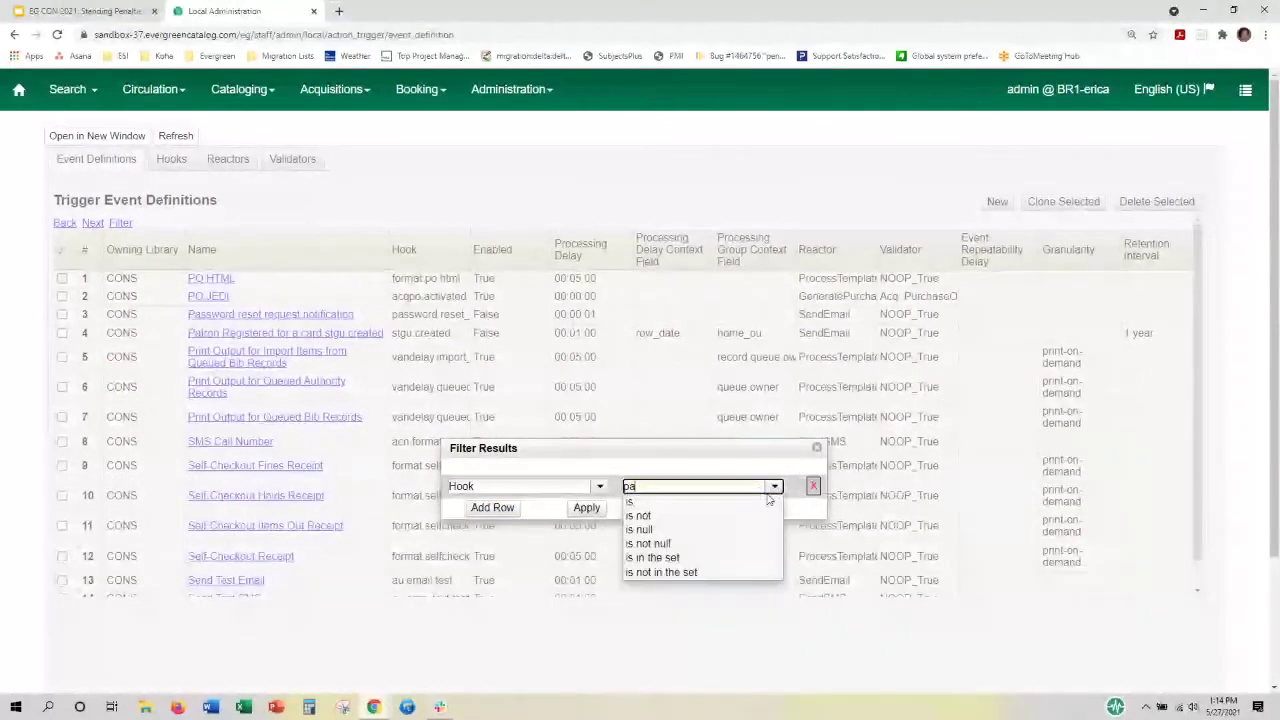
pyautogui.click(703, 504)
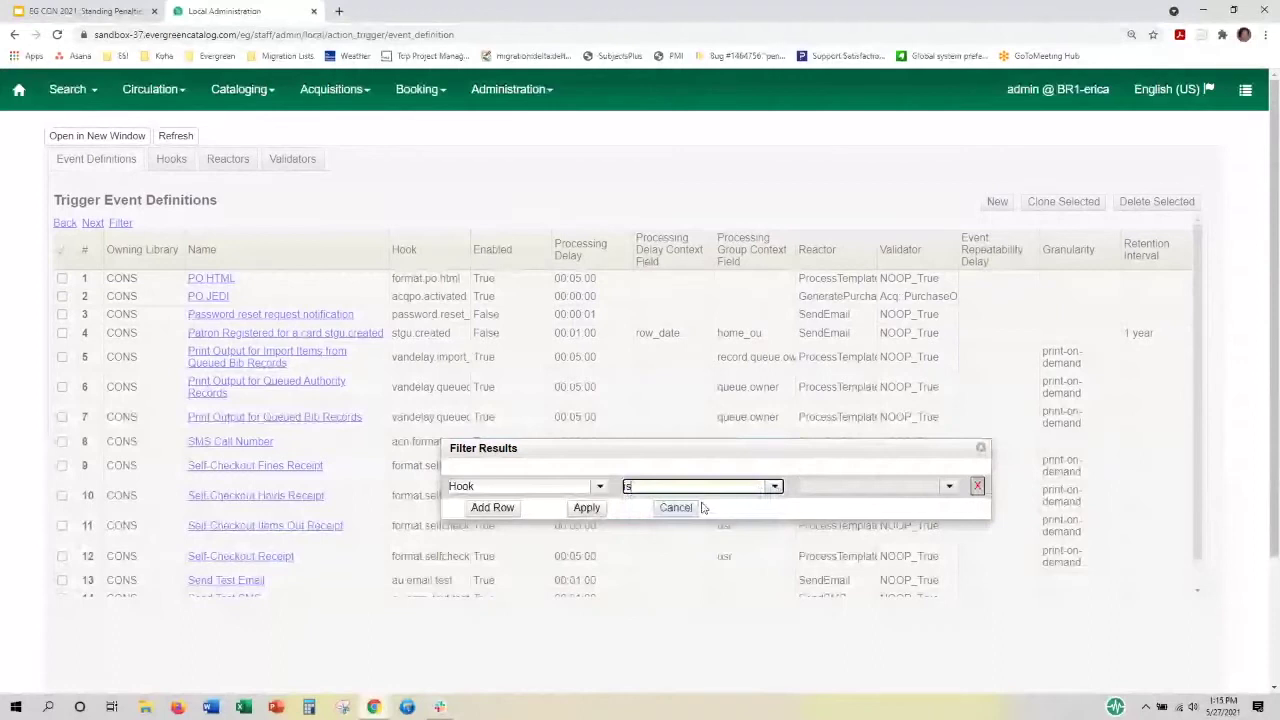
pyautogui.write('s')
pyautogui.press('Return')
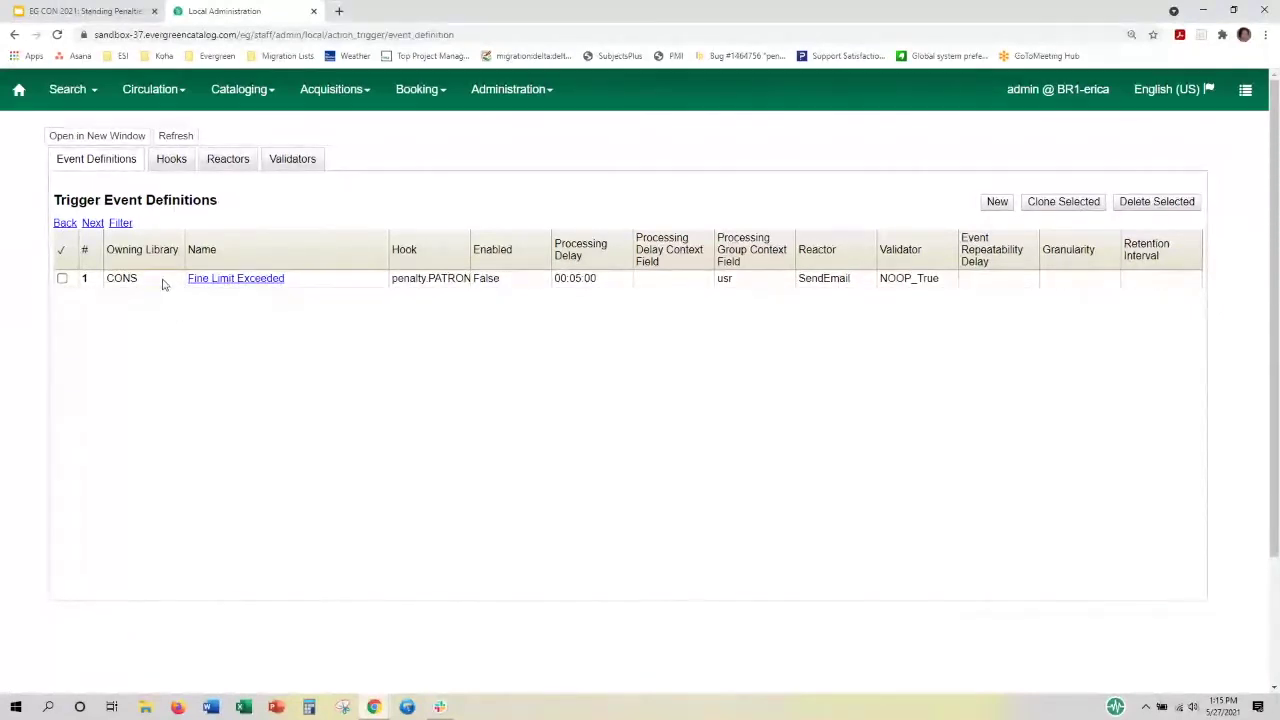
# Open the Fine Limit Exceeded event definition and examine its settings, email template and available penalty hooks
pyautogui.doubleClick(162, 284)
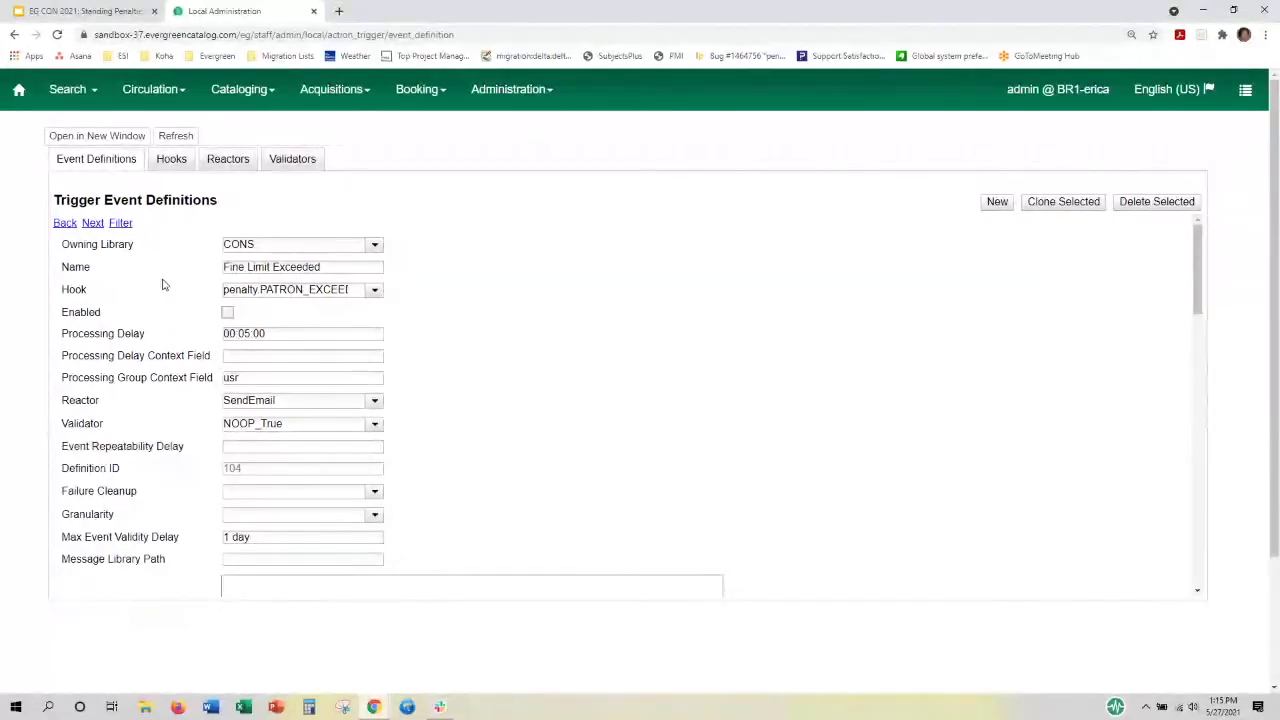
pyautogui.scroll(-5, 164, 285)
pyautogui.scroll(-7, 164, 285)
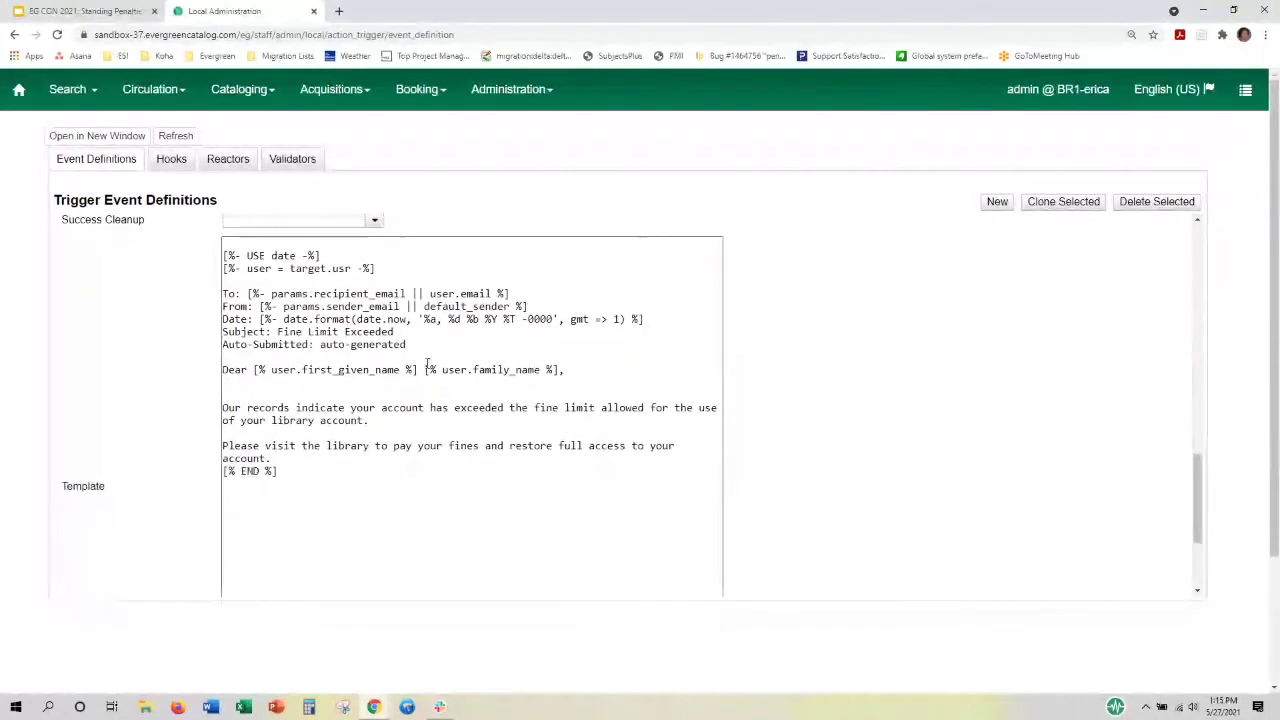
pyautogui.scroll(-2, 427, 365)
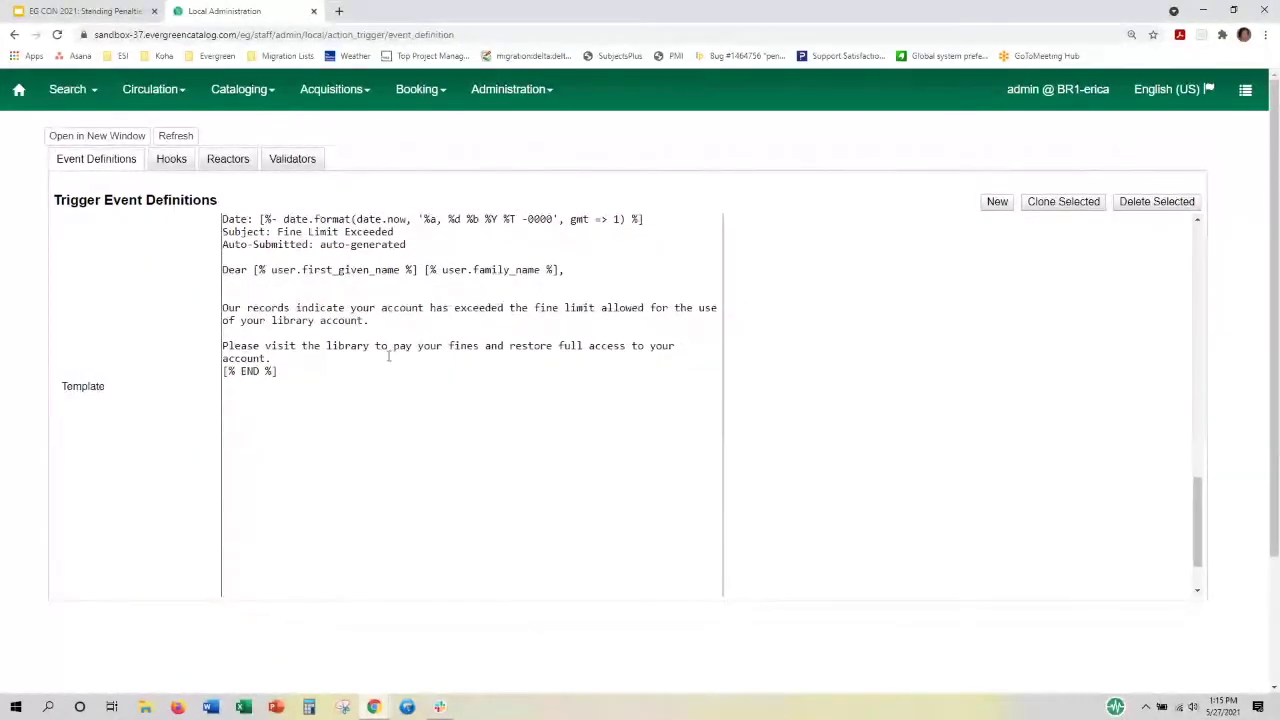
pyautogui.scroll(1, 389, 356)
pyautogui.scroll(10, 389, 356)
pyautogui.scroll(5, 388, 356)
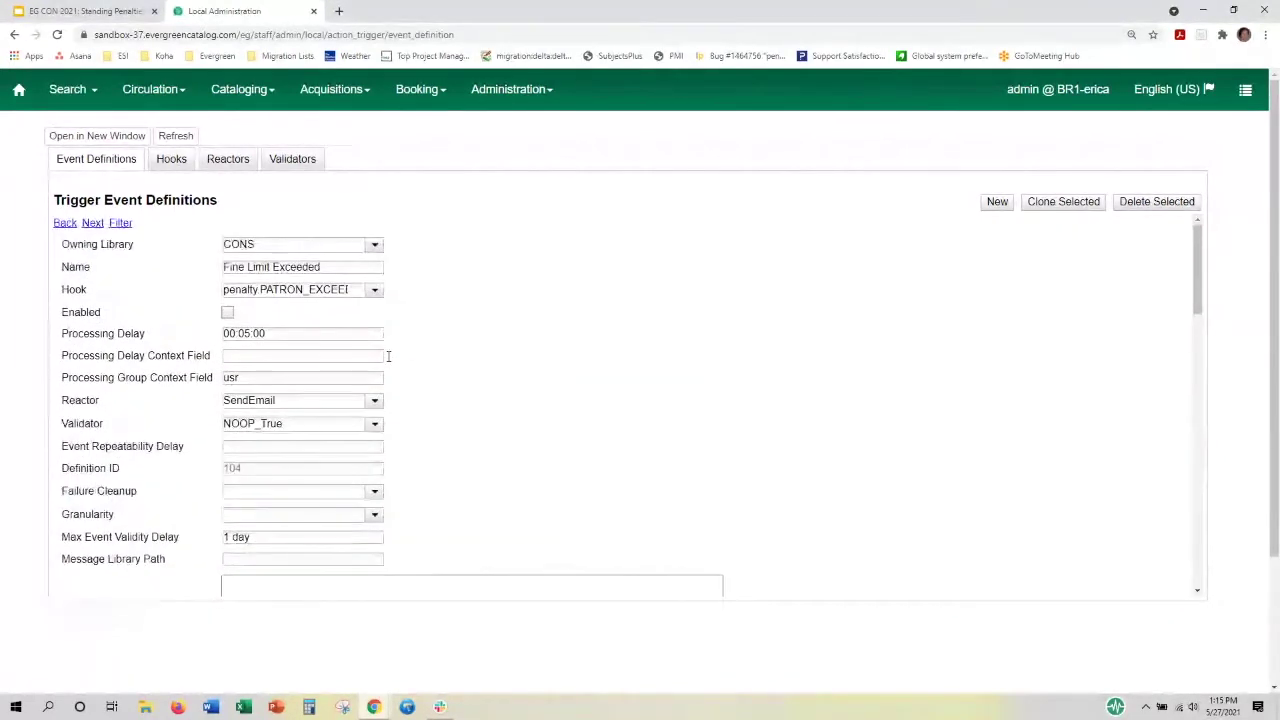
pyautogui.click(374, 289)
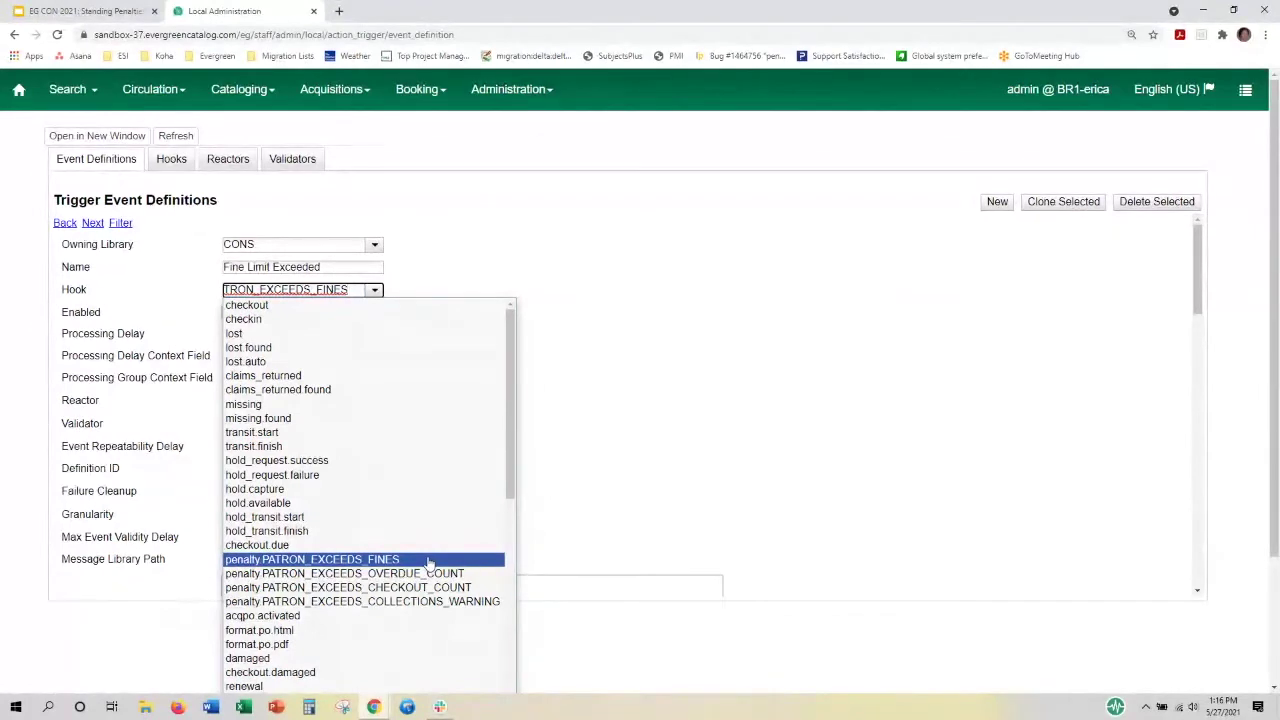
pyautogui.click(611, 533)
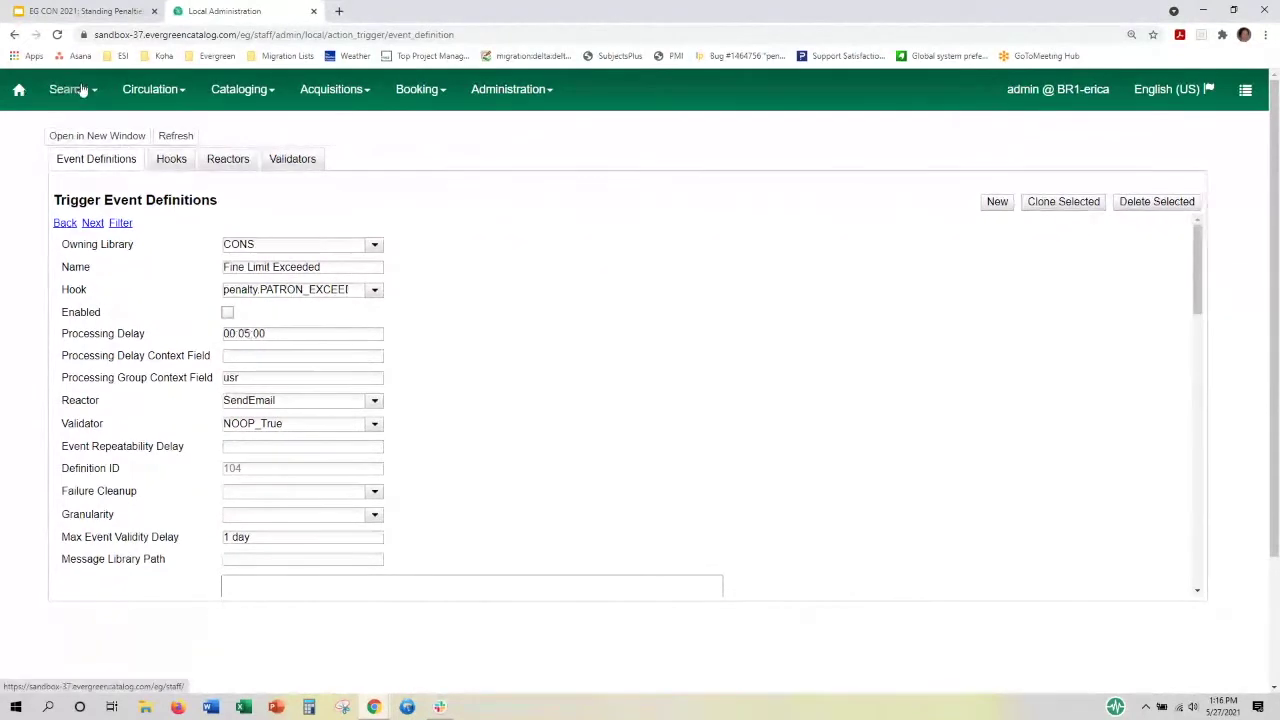
# Retrieve a patron for checkout by entering the patron barcode, and examine the account's alert message and penalties
pyautogui.click(177, 93)
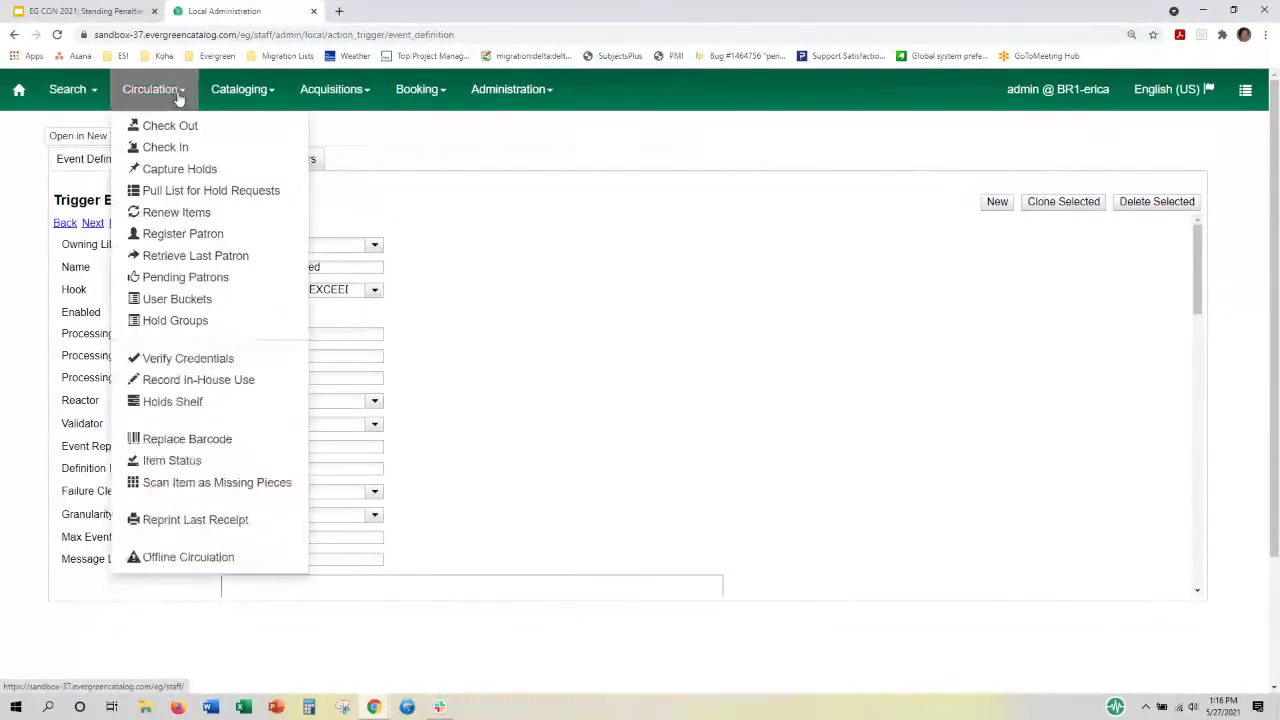
pyautogui.click(177, 127)
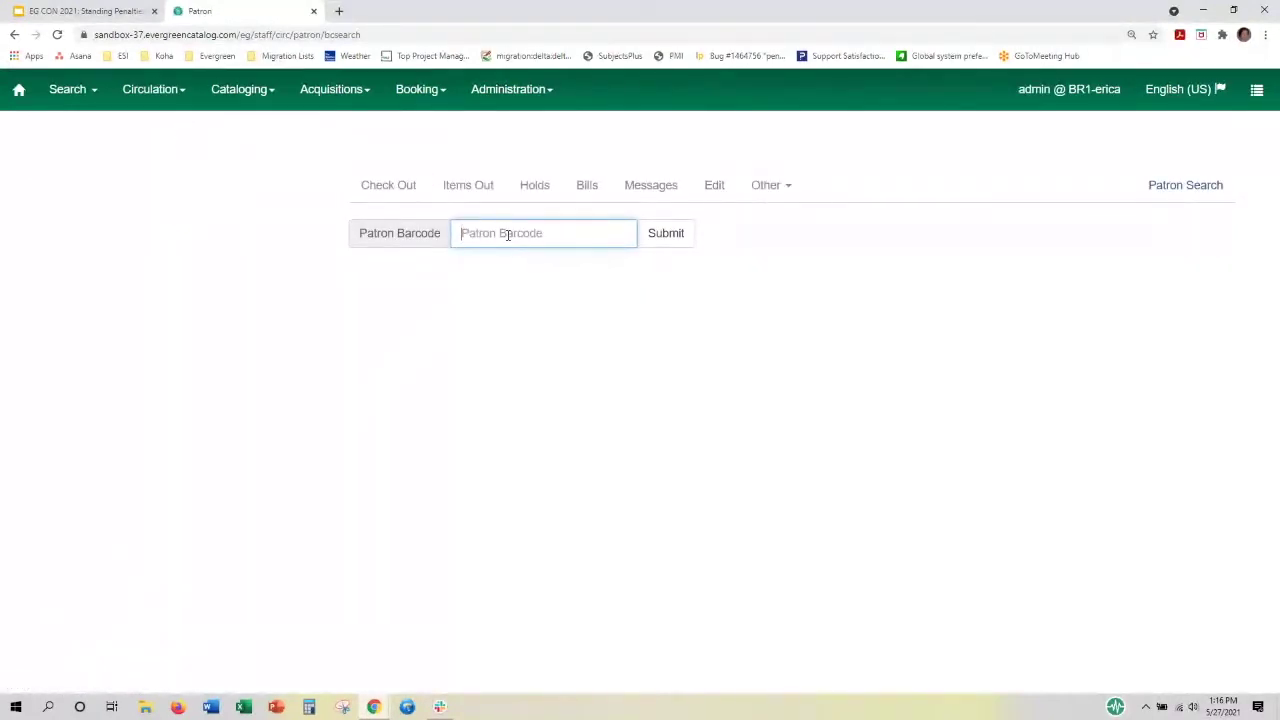
pyautogui.write('78956')
pyautogui.click(654, 238)
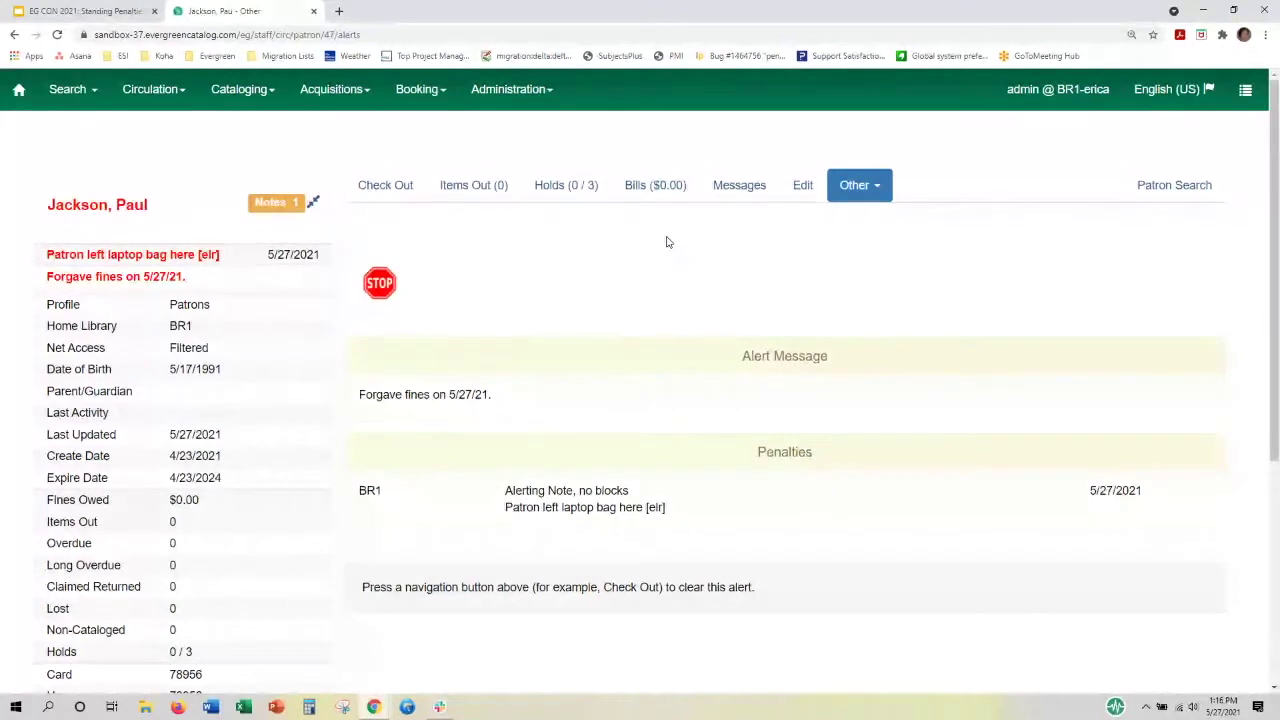
pyautogui.scroll(-1, 668, 242)
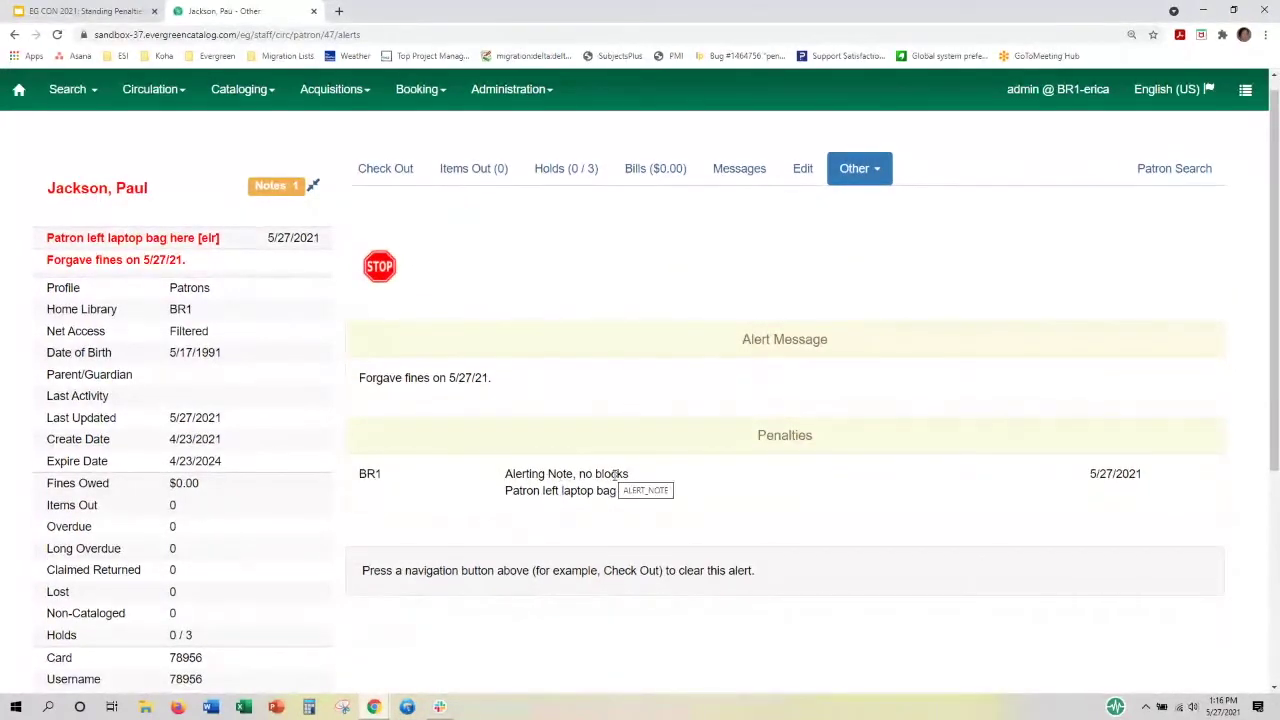
pyautogui.scroll(1, 614, 306)
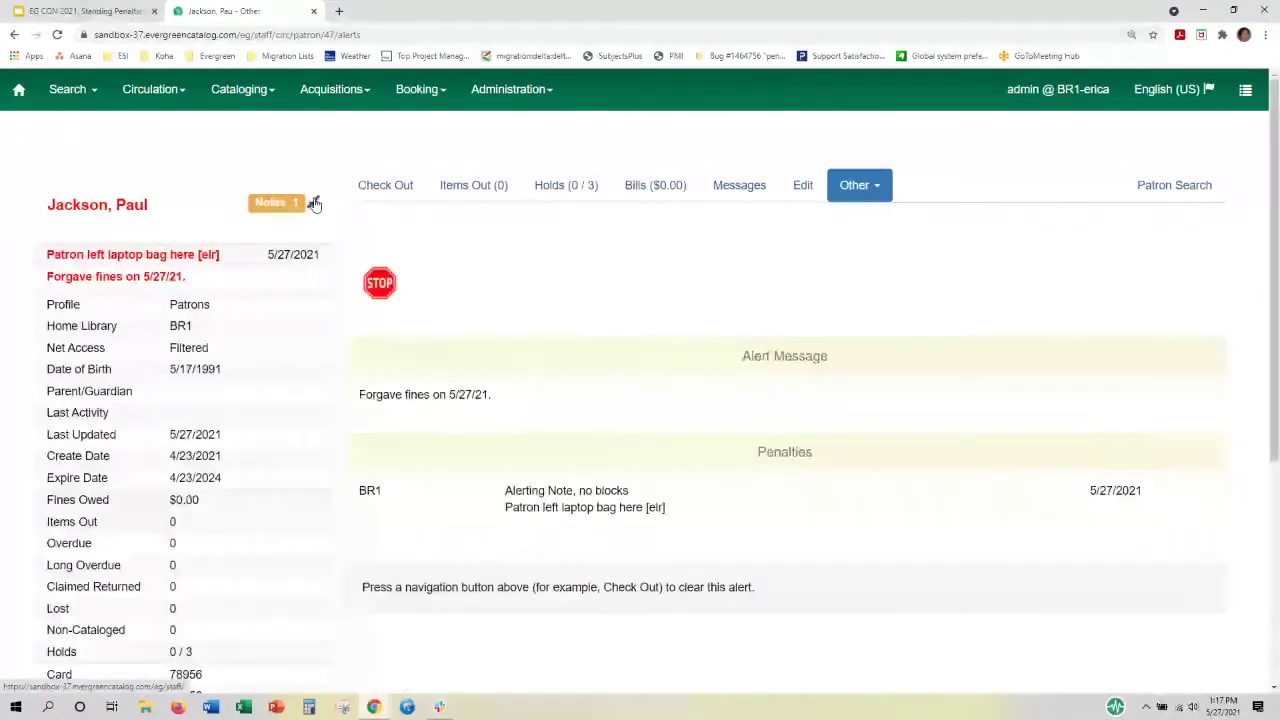
# View the patron's notes, open the account for editing, and examine the Alert Message field and the matching alert in the patron summary
pyautogui.click(280, 204)
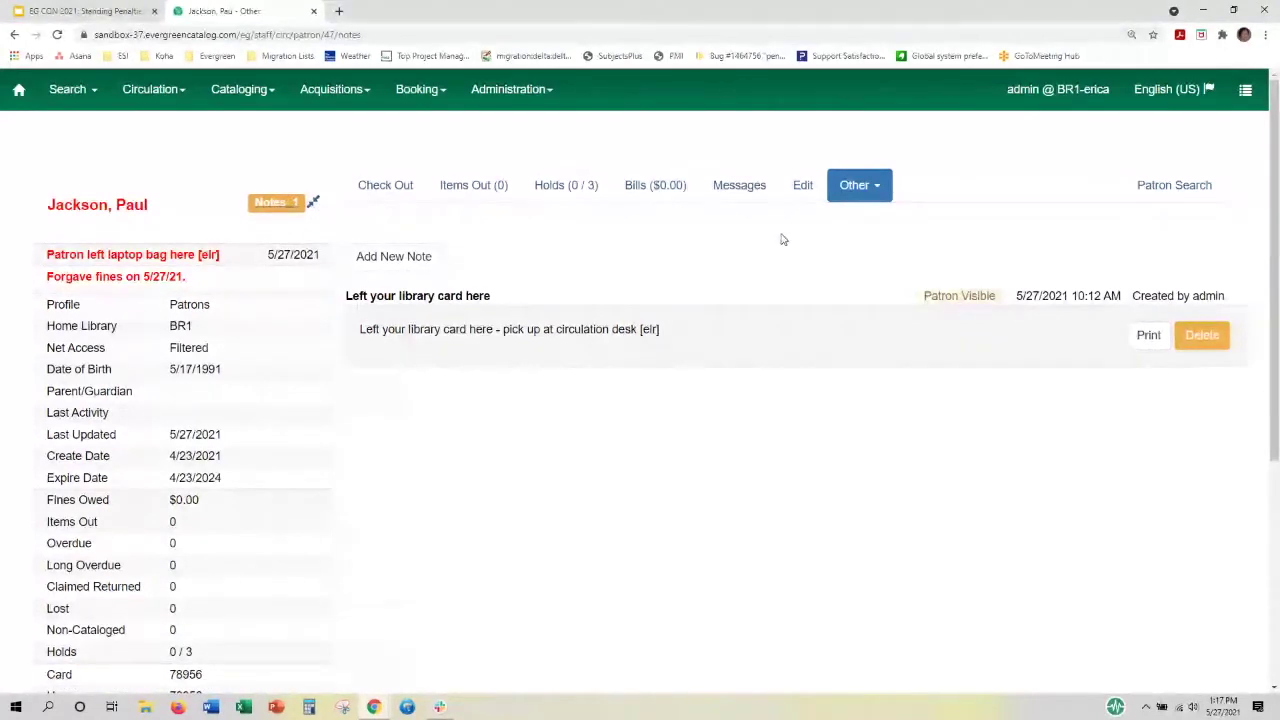
pyautogui.click(803, 187)
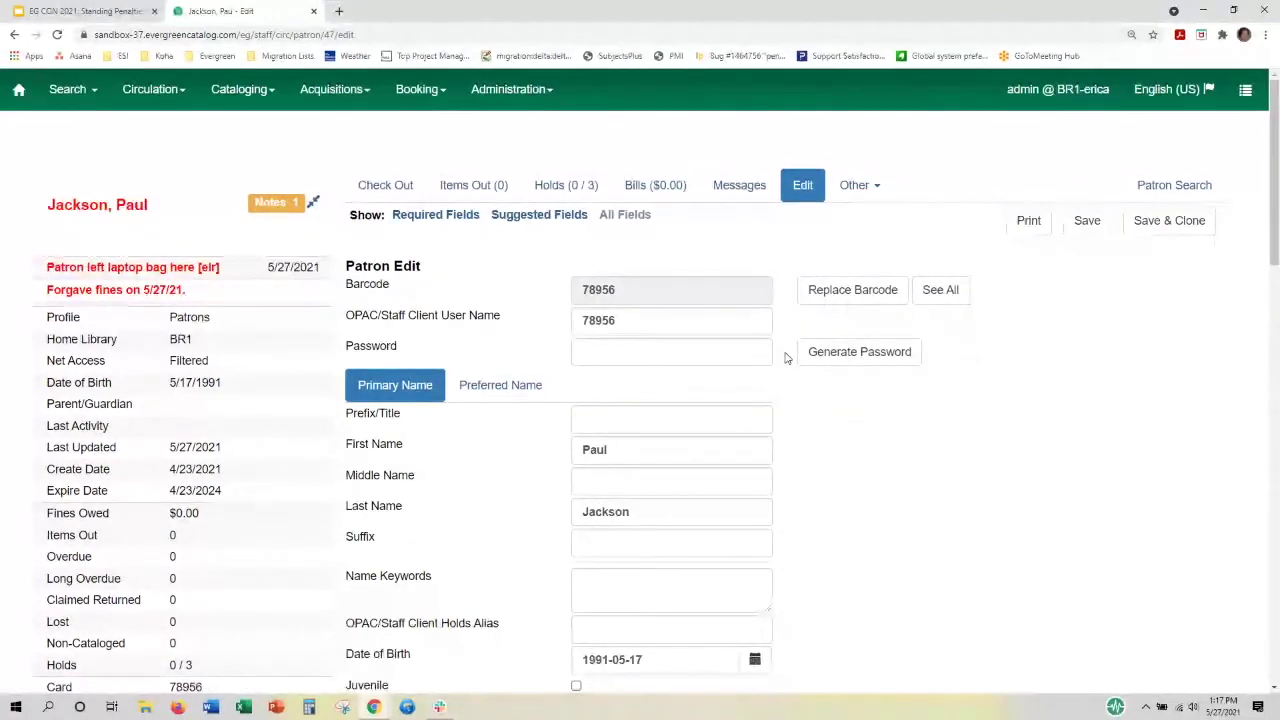
pyautogui.scroll(-3, 784, 358)
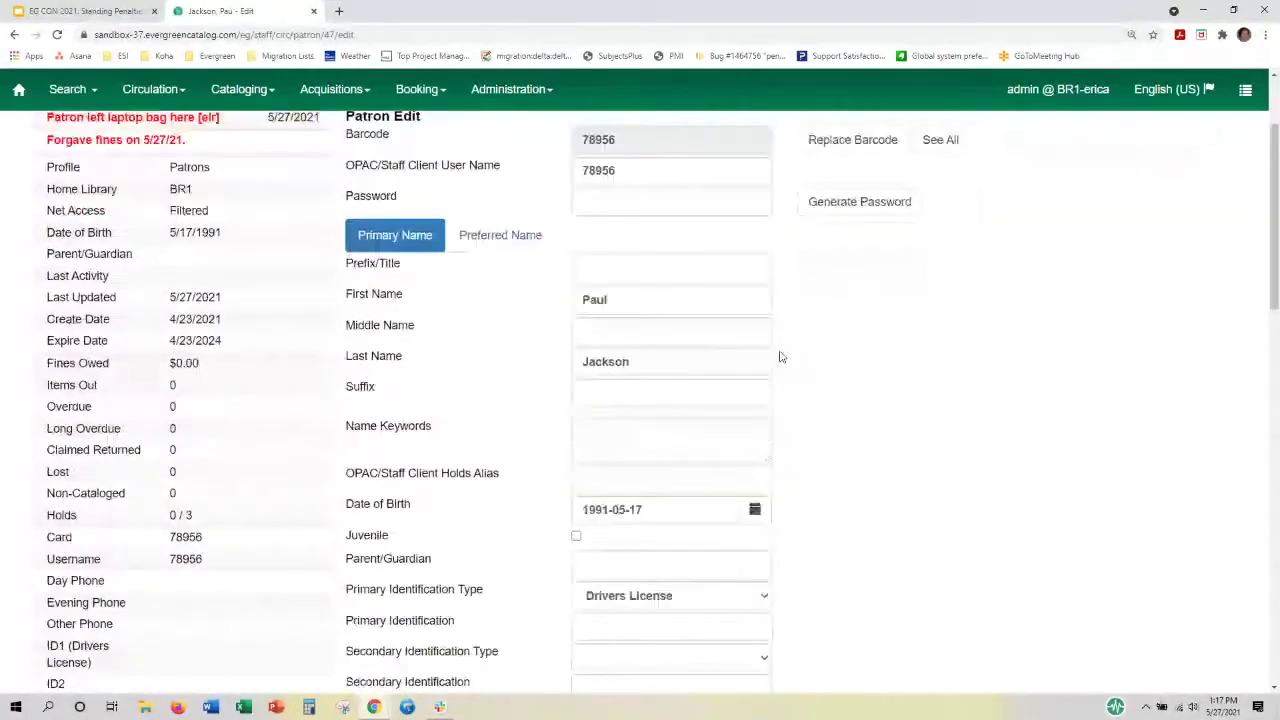
pyautogui.scroll(-1, 781, 357)
pyautogui.scroll(-12, 781, 357)
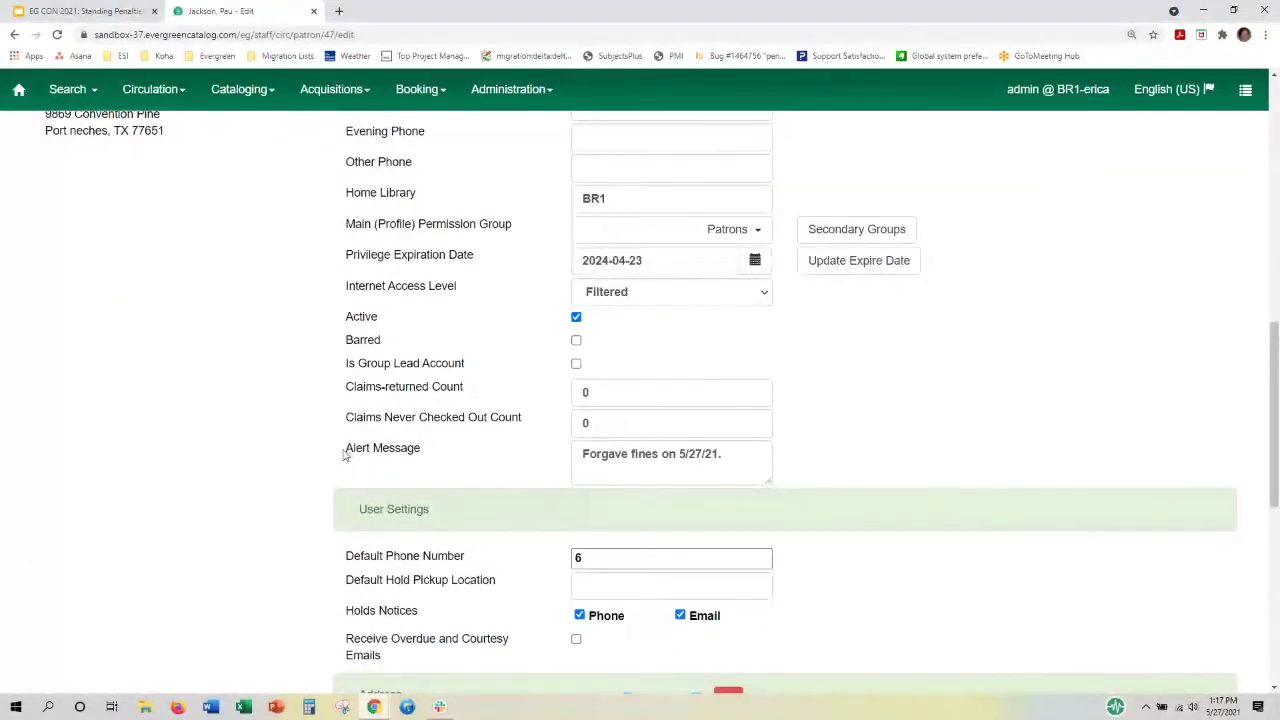
pyautogui.moveTo(345, 452); pyautogui.dragTo(417, 455)
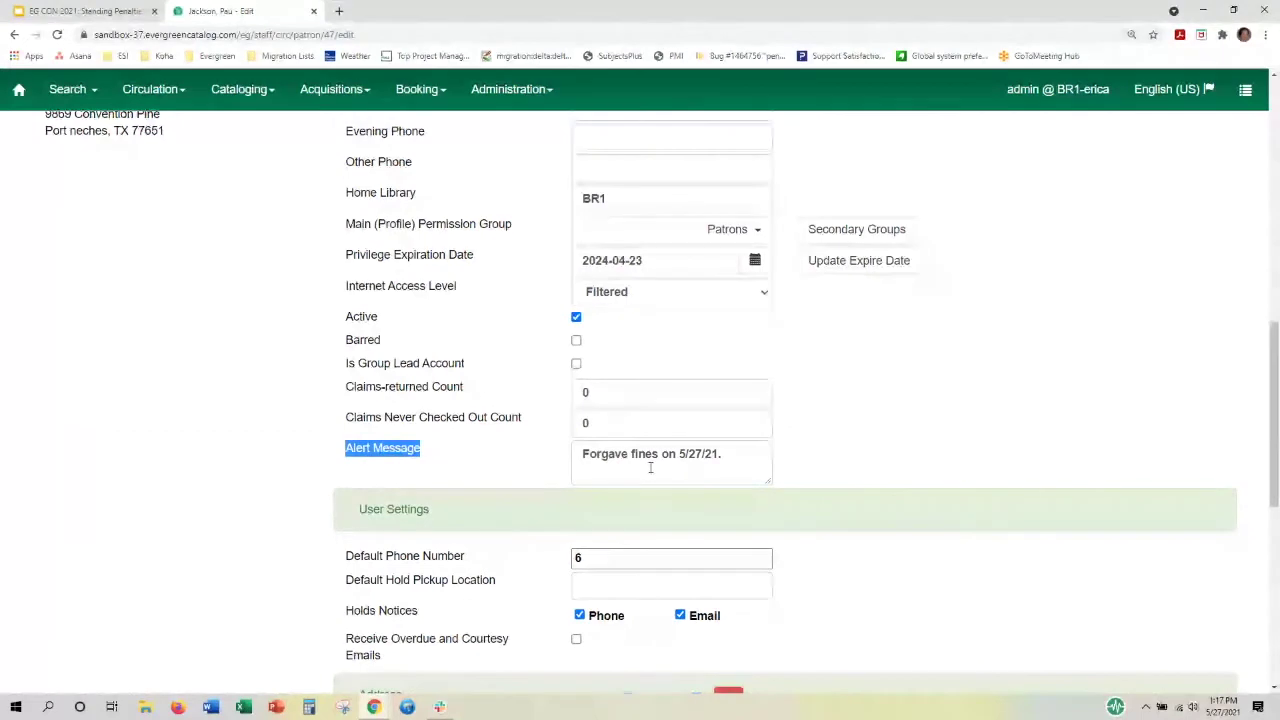
pyautogui.click(740, 463)
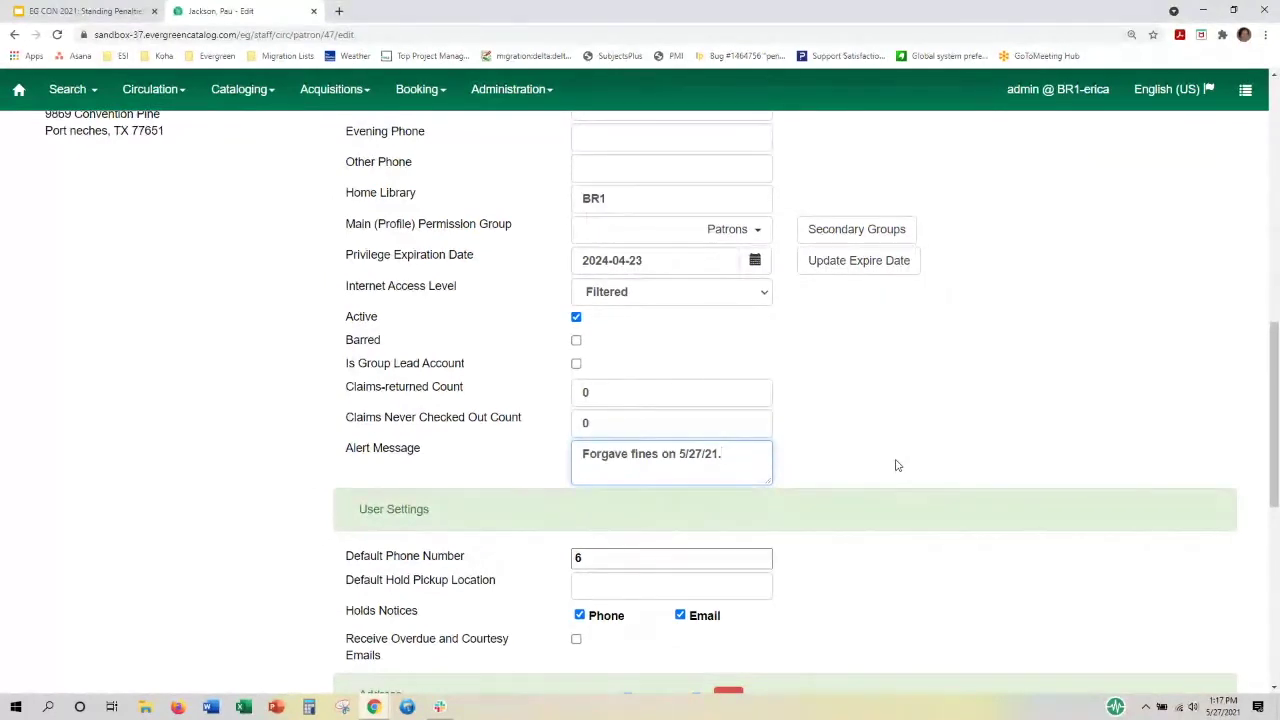
pyautogui.scroll(1, 897, 465)
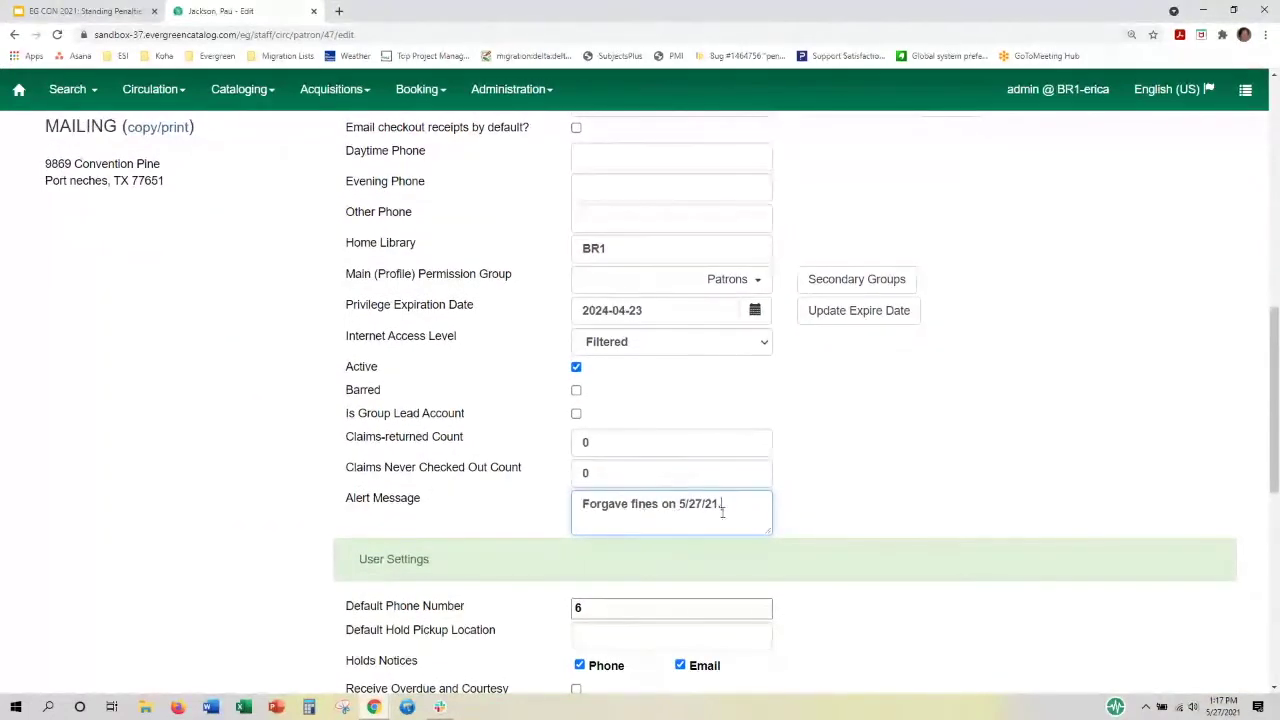
pyautogui.scroll(8, 877, 500)
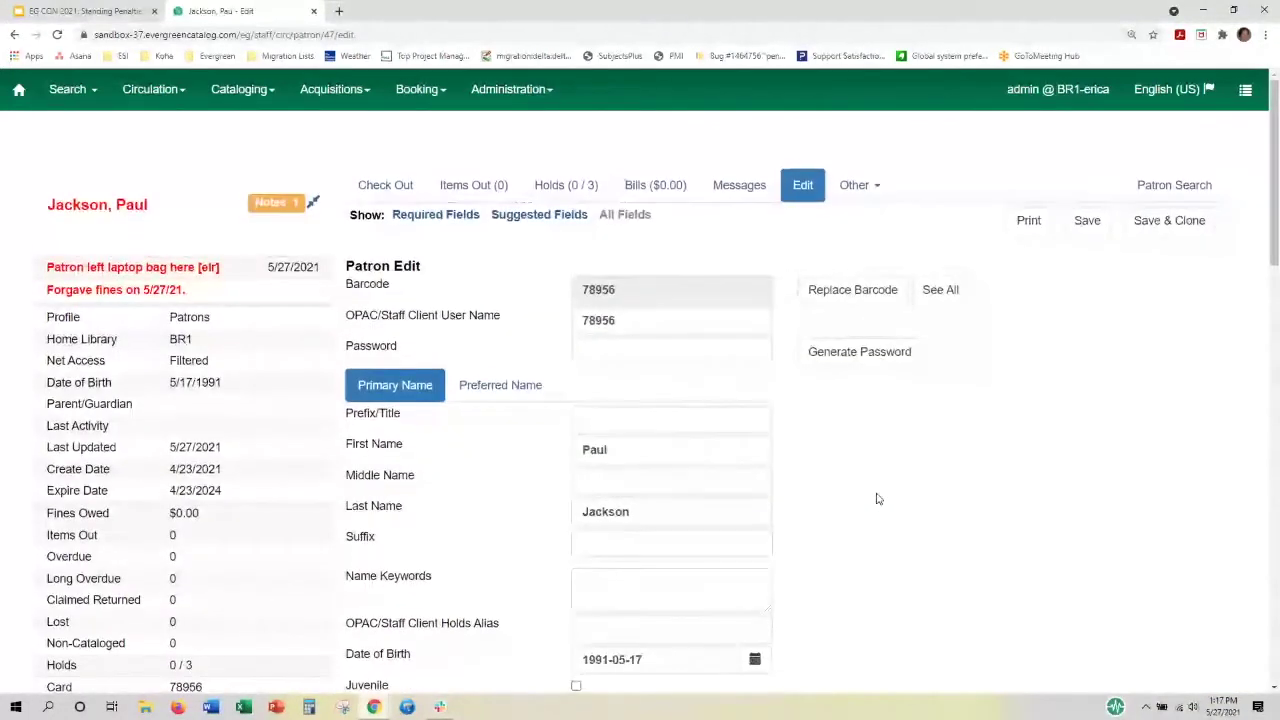
pyautogui.moveTo(47, 290); pyautogui.dragTo(190, 292)
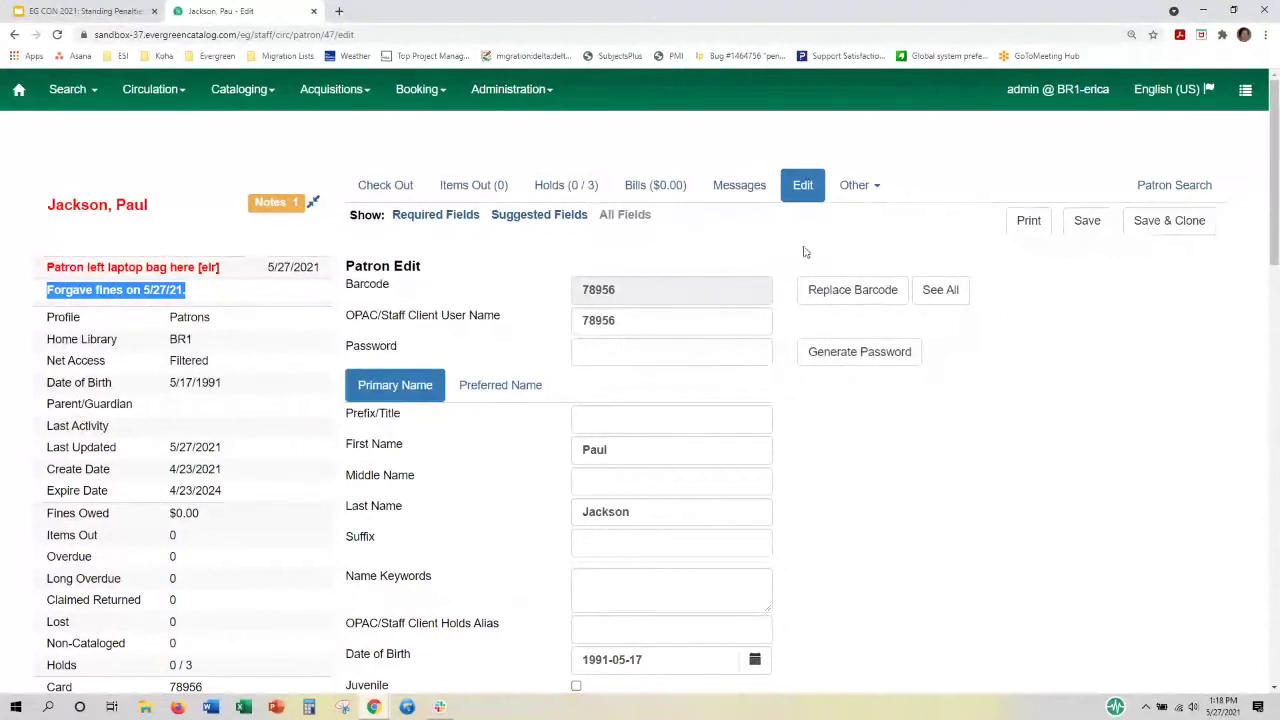
# Open the patron's notes and examine the blank form for creating a new note, closing it without saving
pyautogui.click(877, 194)
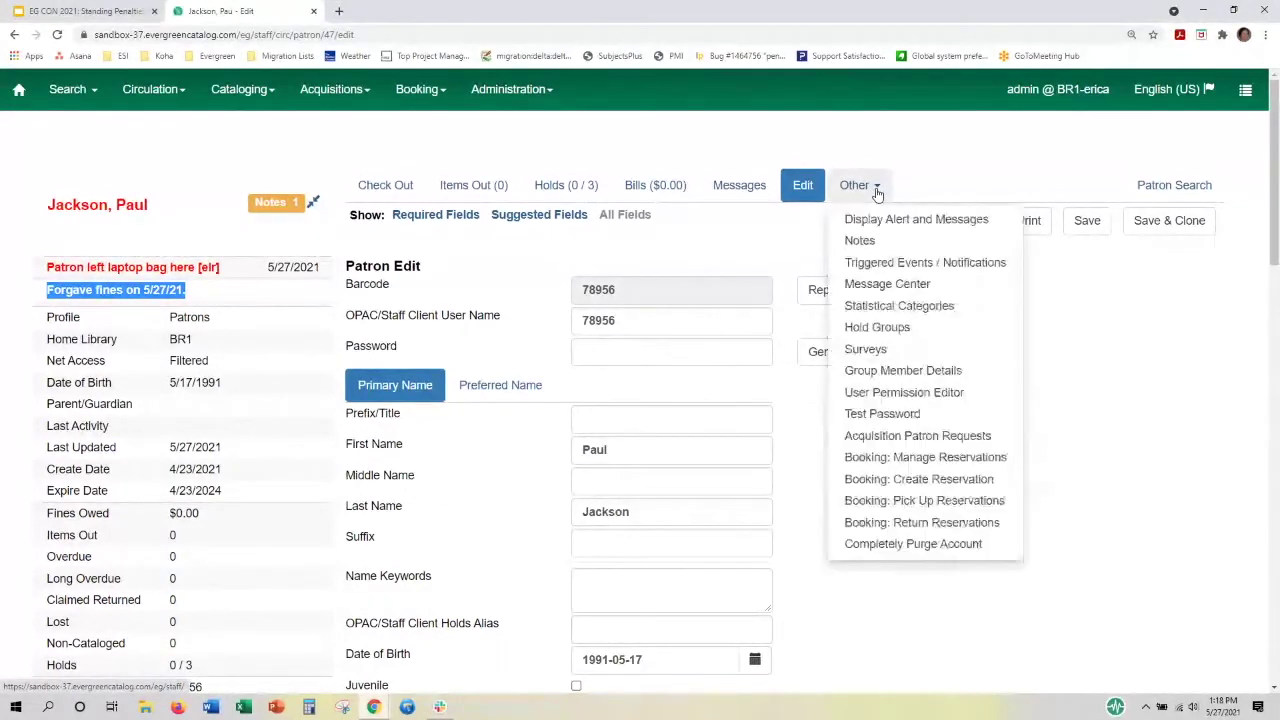
pyautogui.click(858, 241)
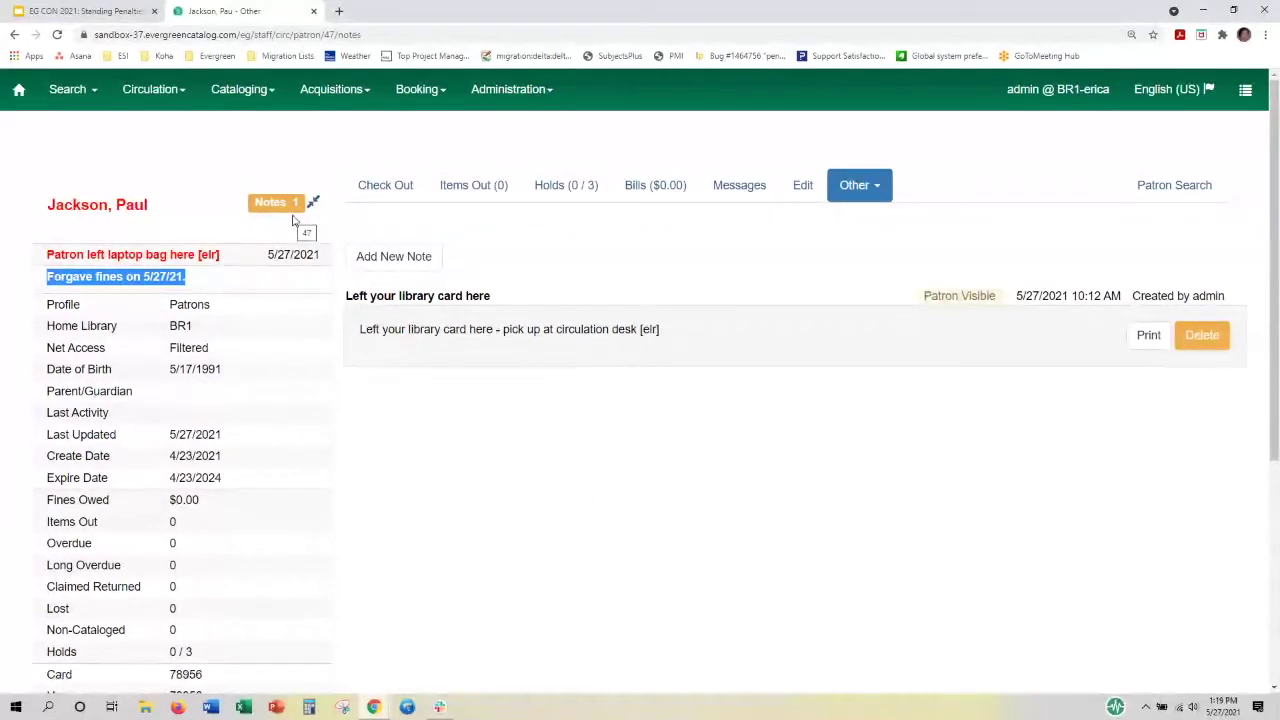
pyautogui.click(388, 259)
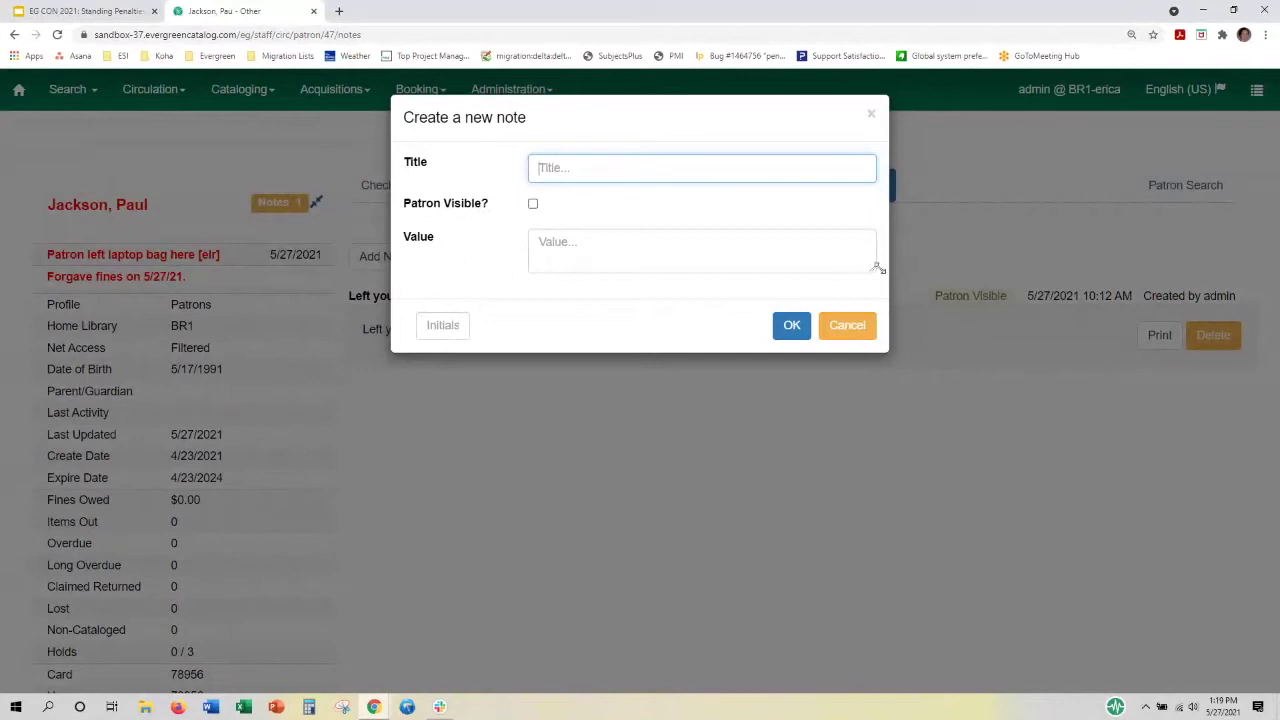
pyautogui.click(406, 352)
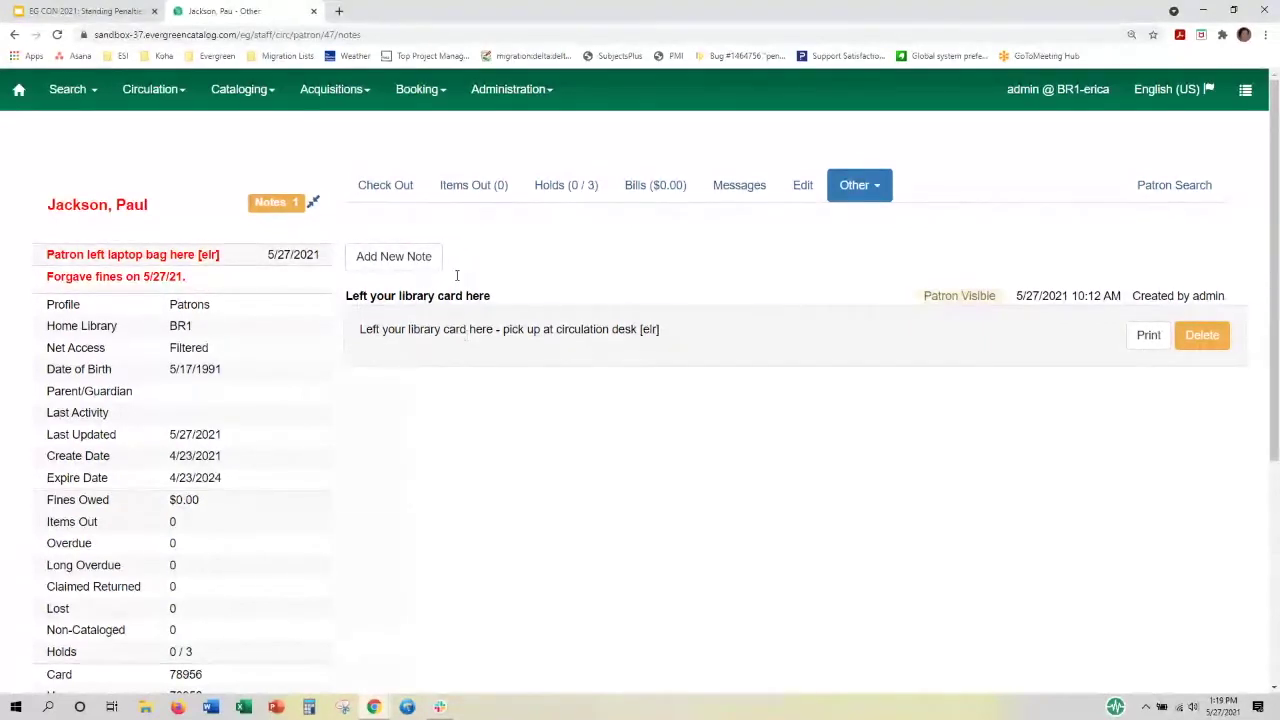
pyautogui.click(418, 262)
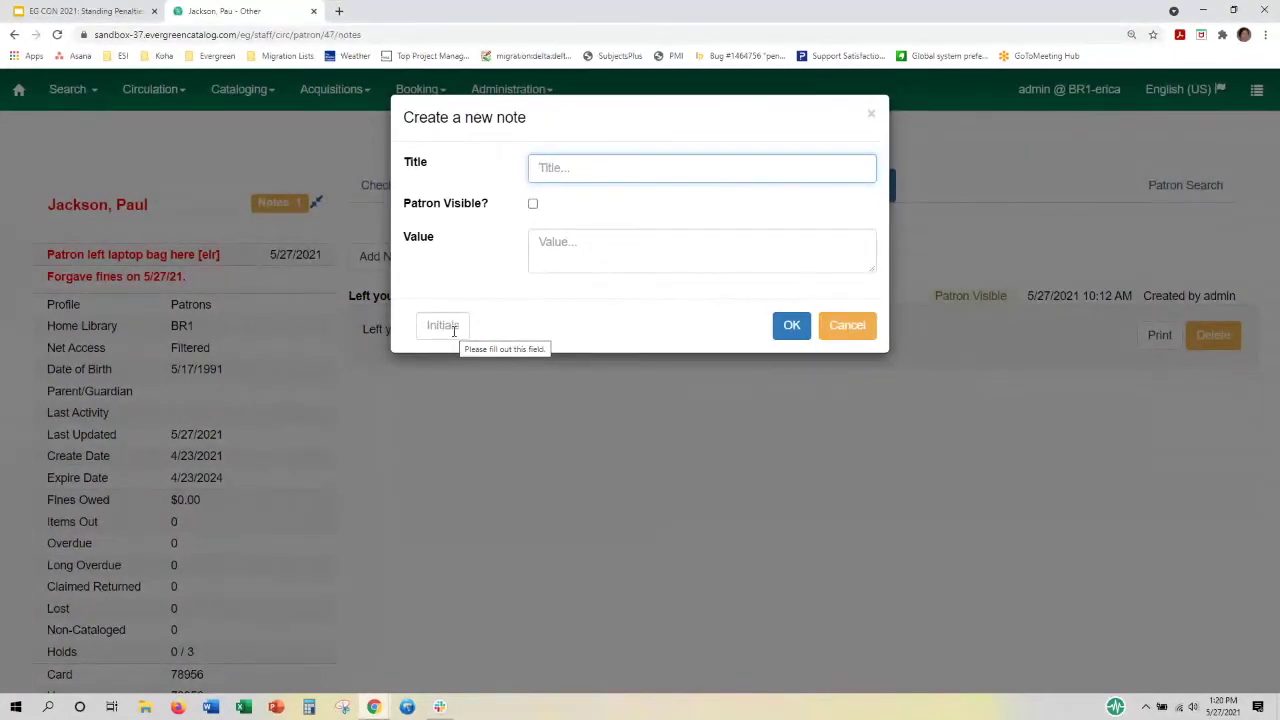
pyautogui.click(846, 328)
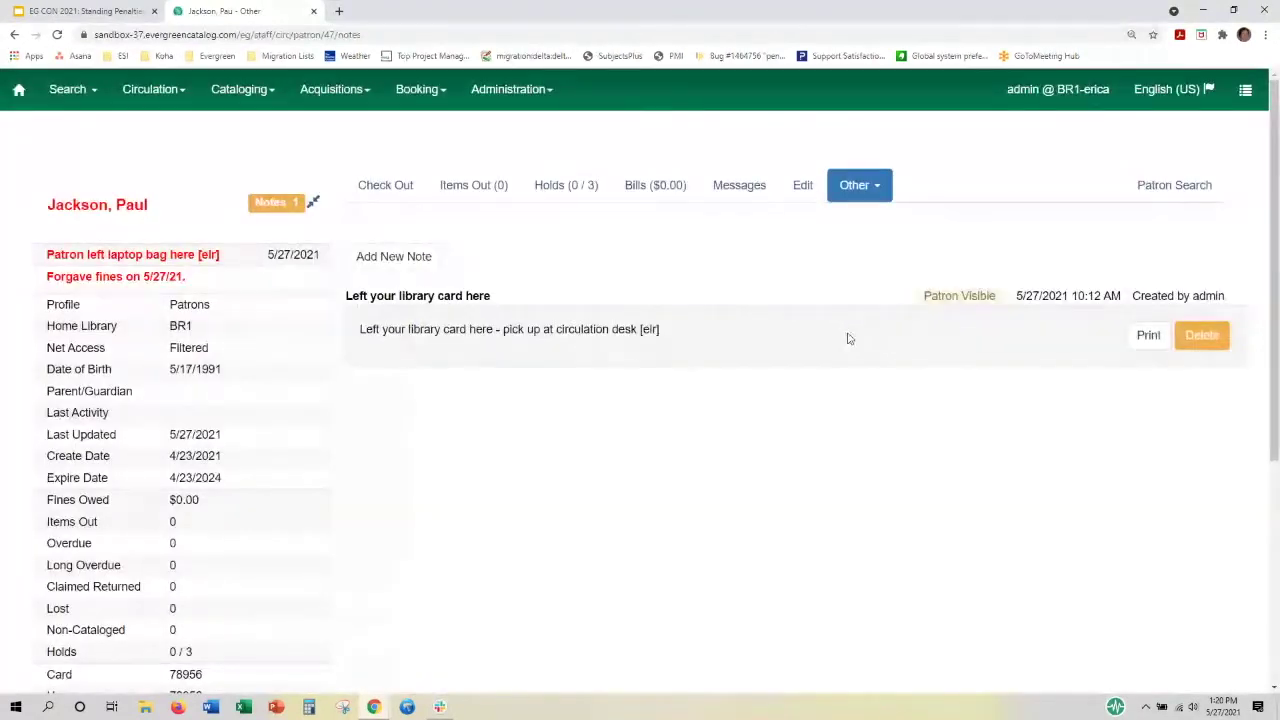
# Open the patron's messages, and list the standing penalty types from local administration in a separate browser tab with 100 rows shown
pyautogui.click(741, 187)
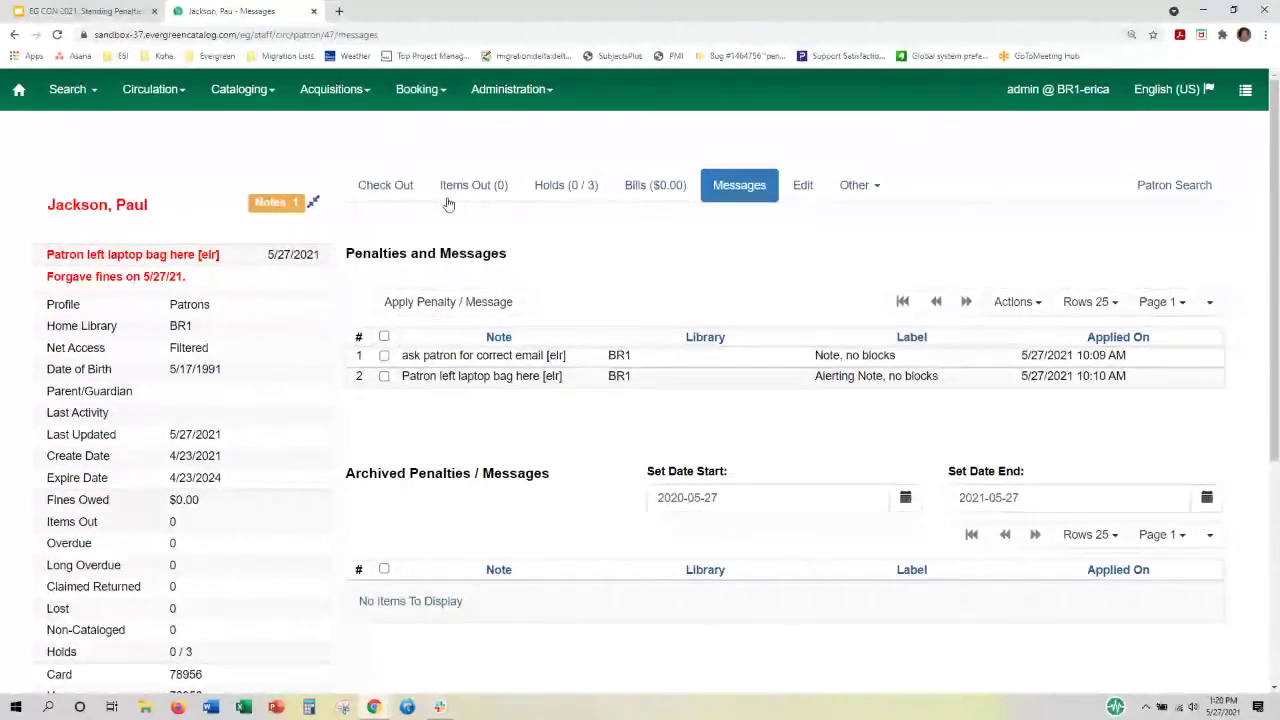
pyautogui.rightClick(519, 97)
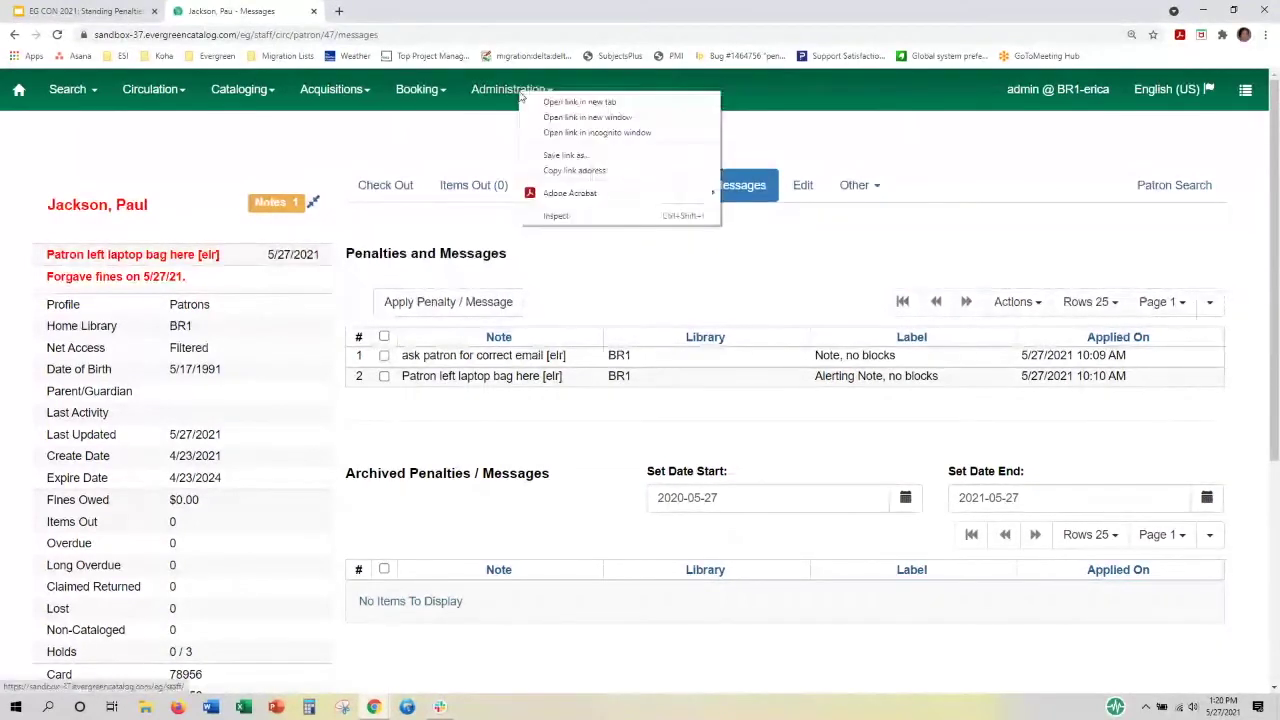
pyautogui.click(580, 103)
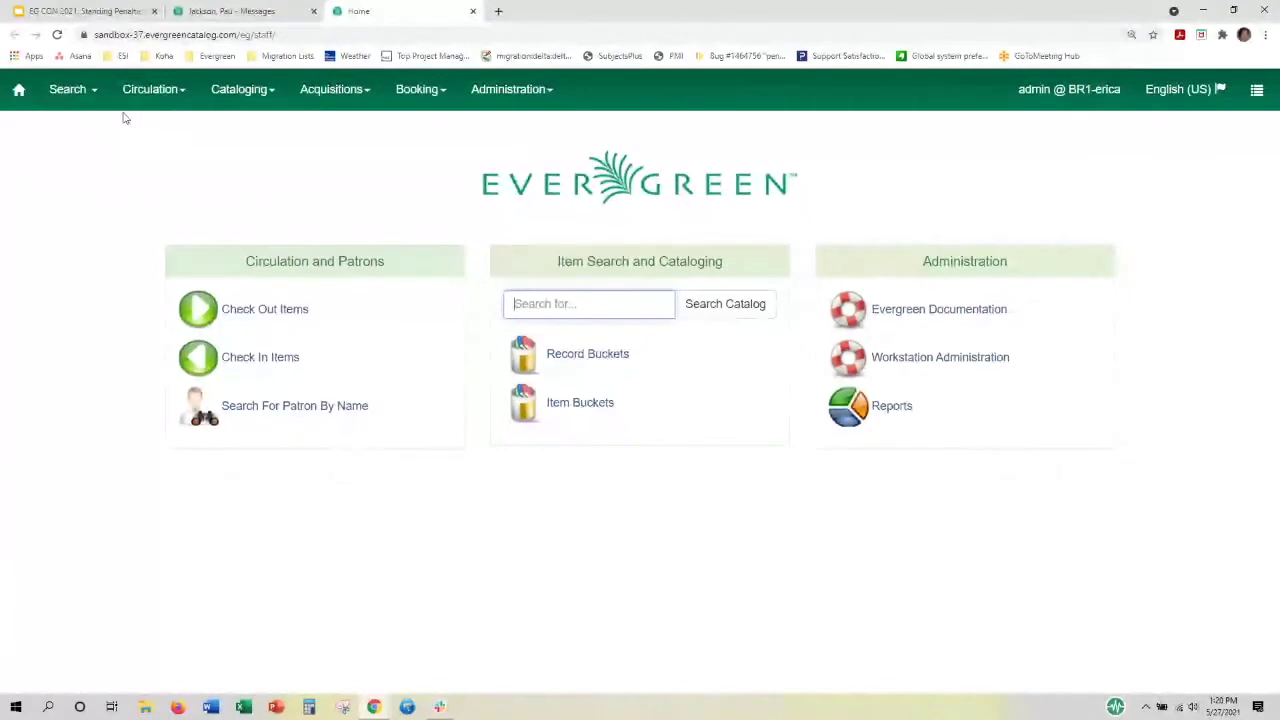
pyautogui.click(515, 97)
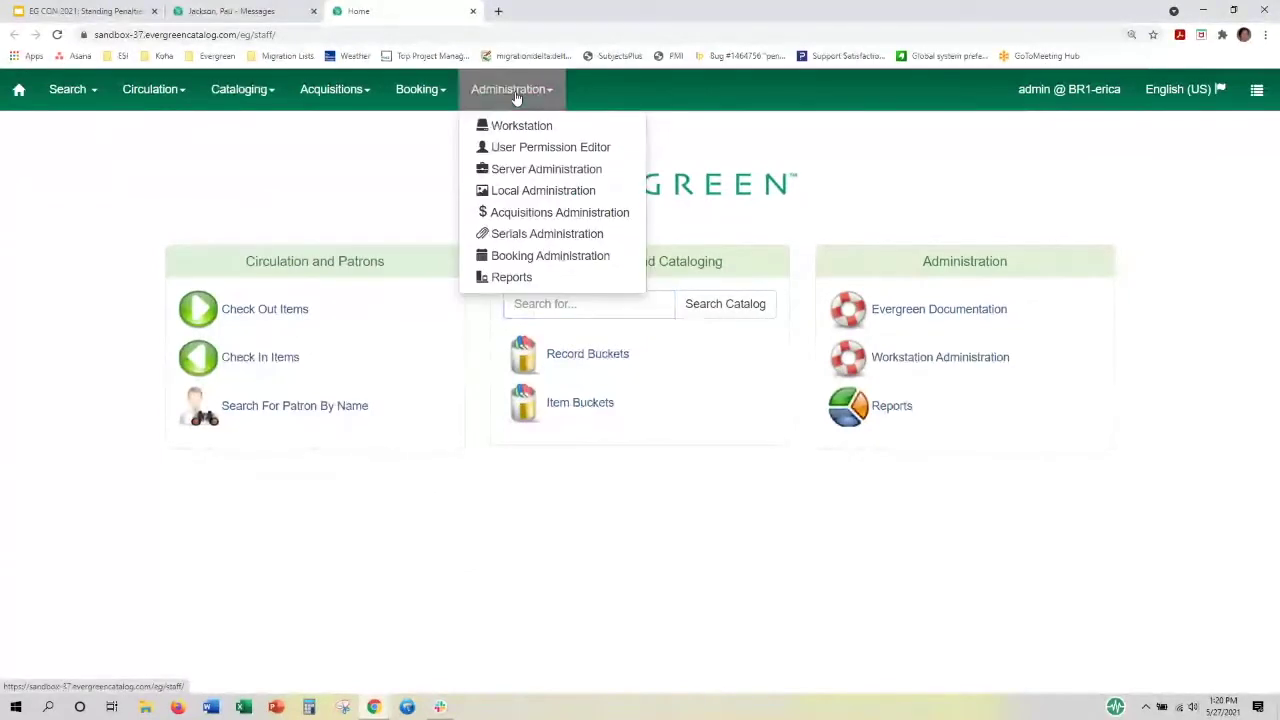
pyautogui.click(529, 191)
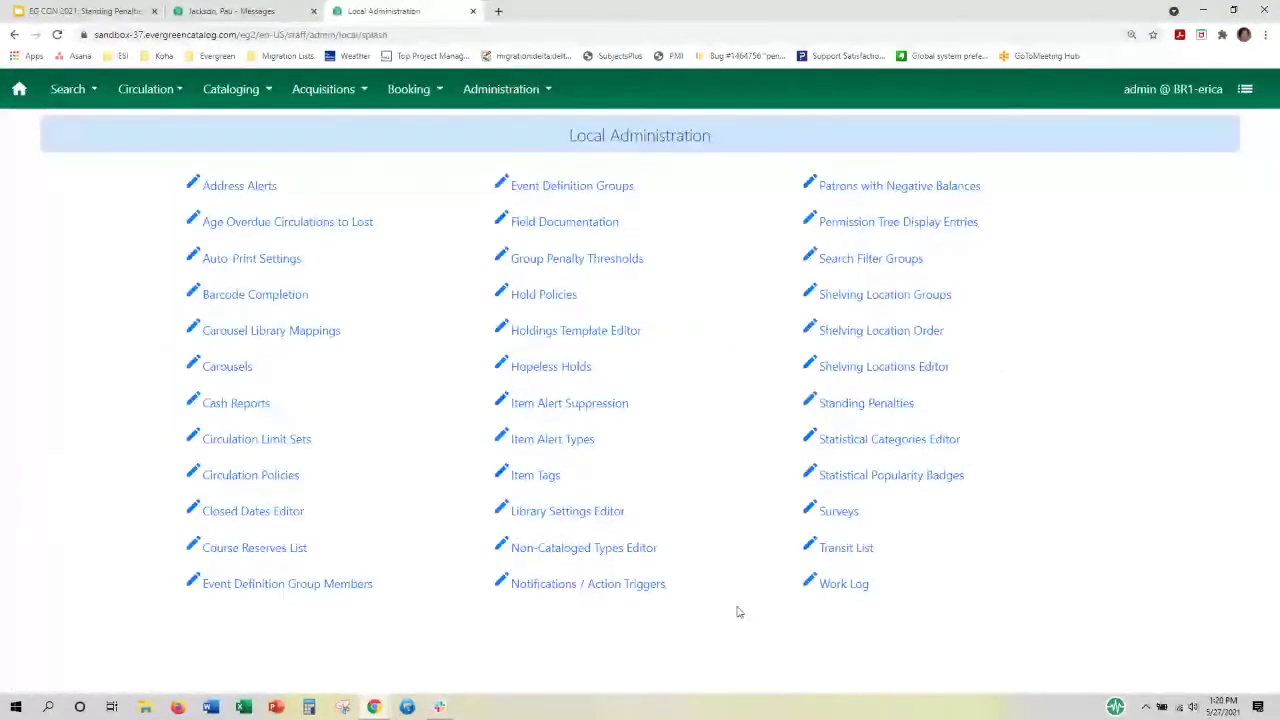
pyautogui.click(860, 406)
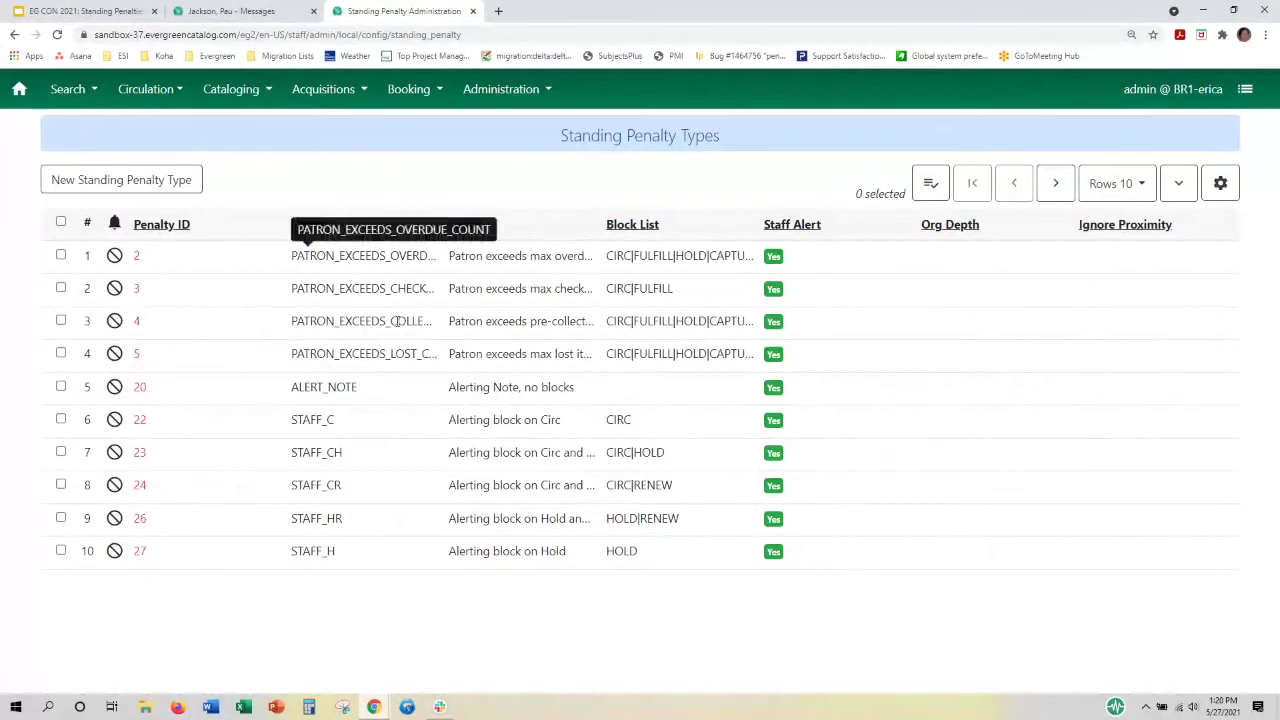
pyautogui.click(1113, 183)
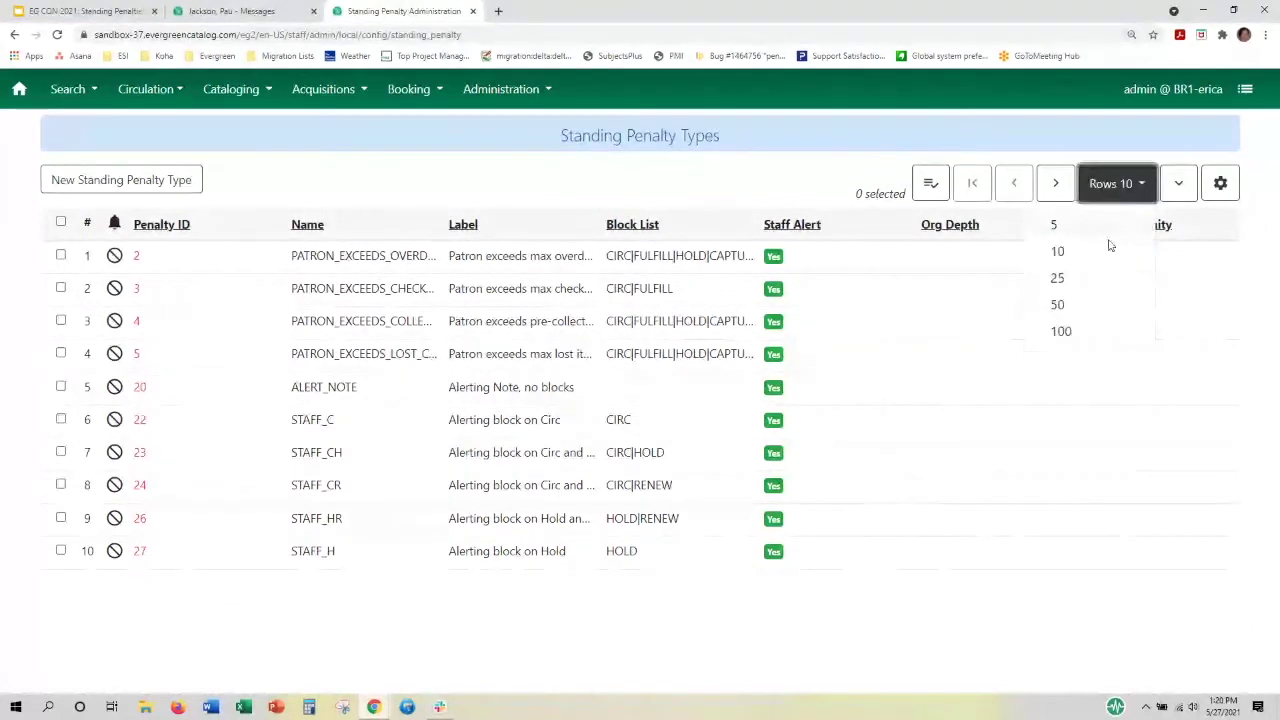
pyautogui.click(1076, 332)
pyautogui.scroll(-3, 463, 440)
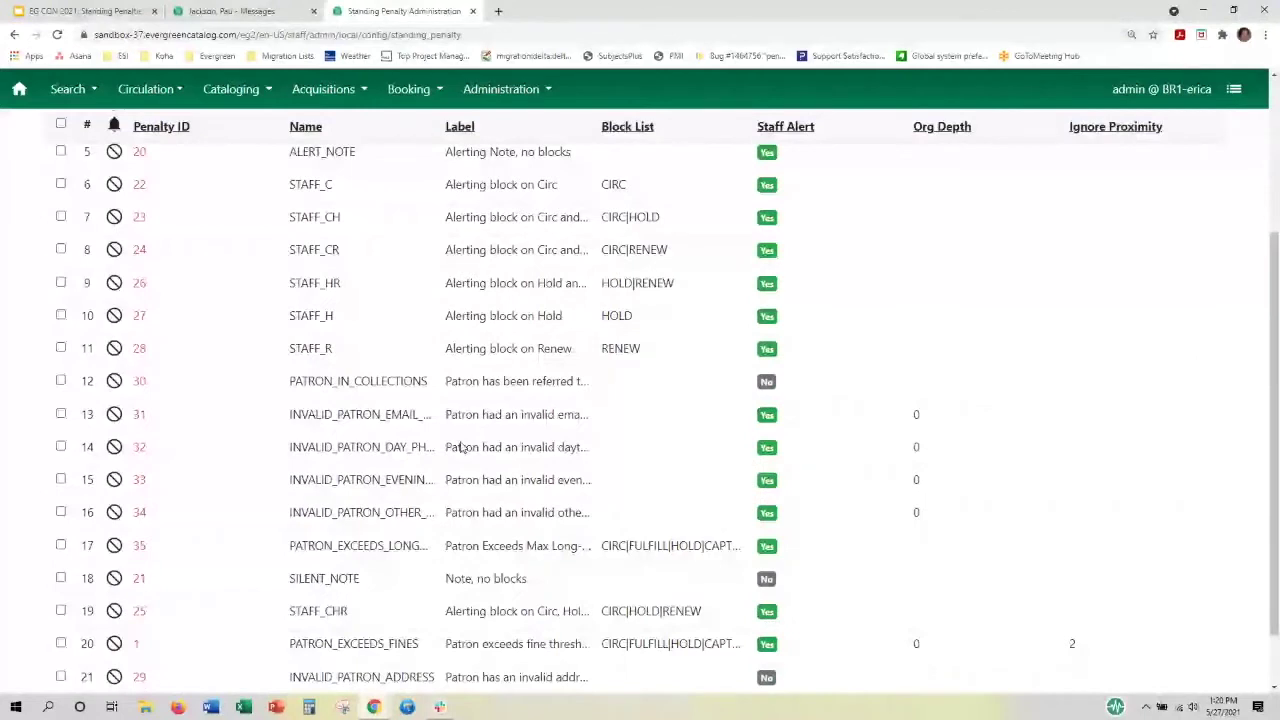
# Open the form for applying a penalty or message to the patron, and compare its Note and Alert options with SILENT_NOTE and ALERT_NOTE
pyautogui.click(232, 11)
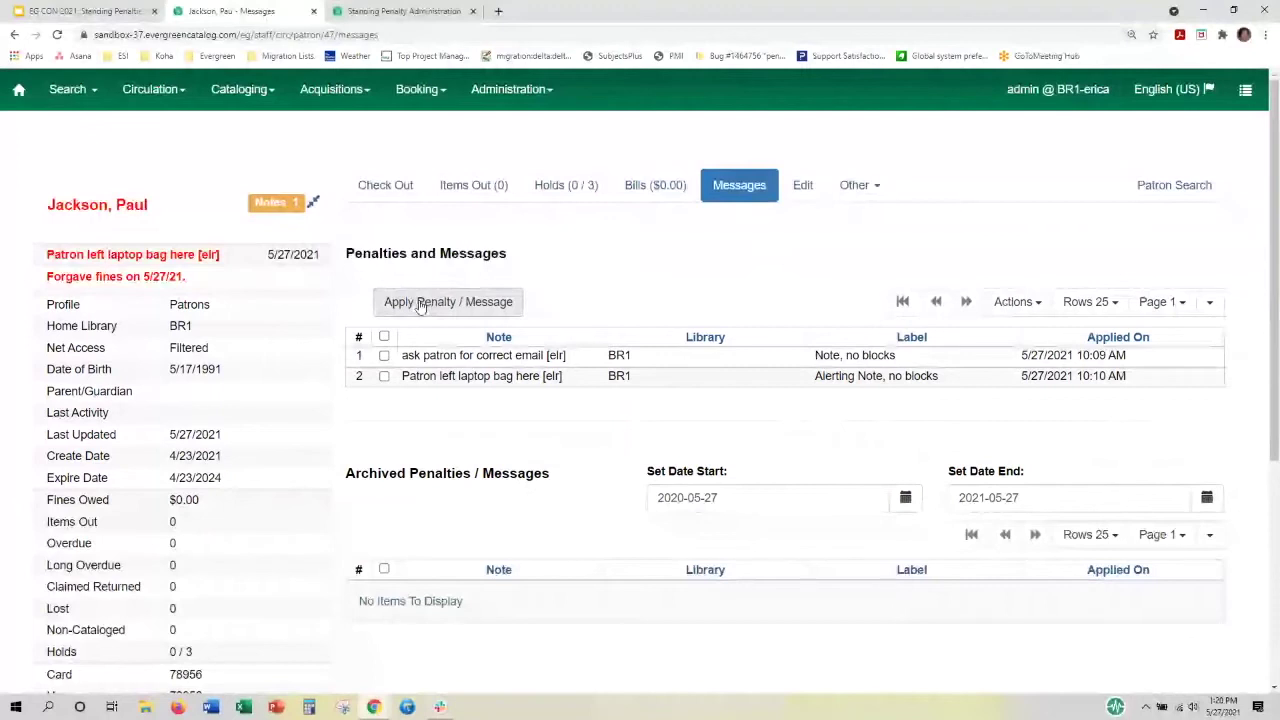
pyautogui.hotkey('ctrl', 'Tab')
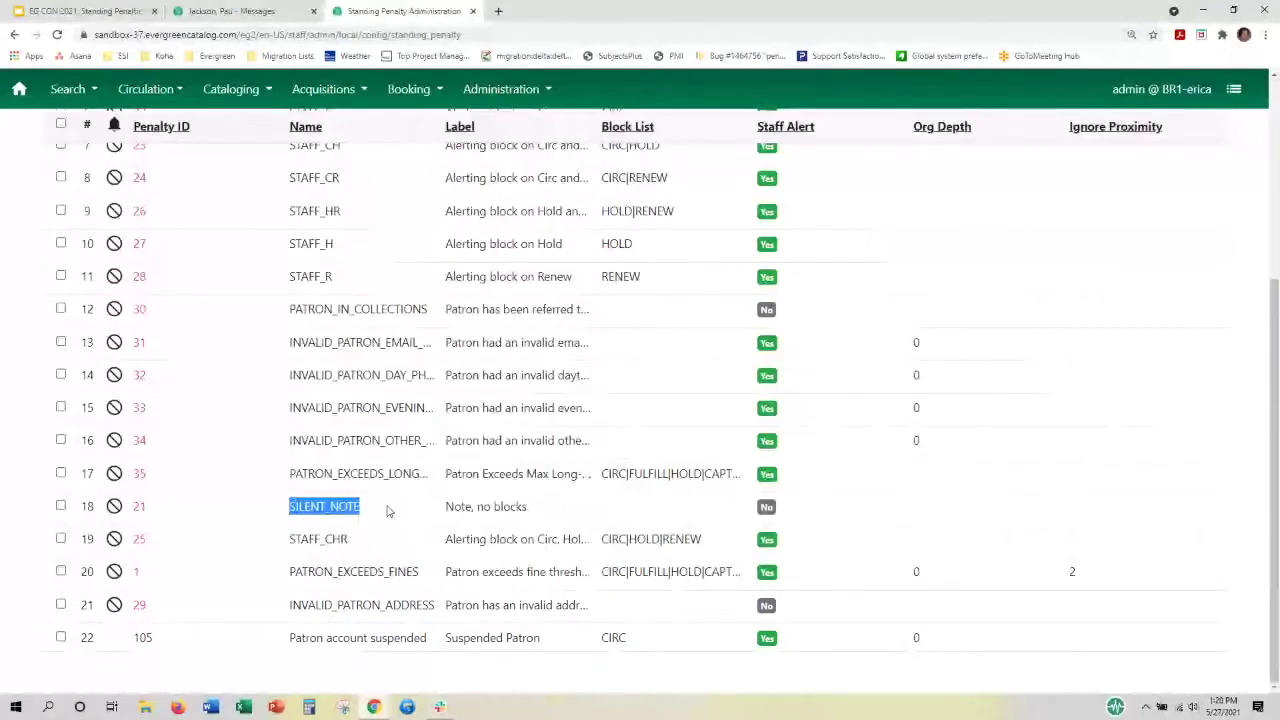
pyautogui.doubleClick(389, 511)
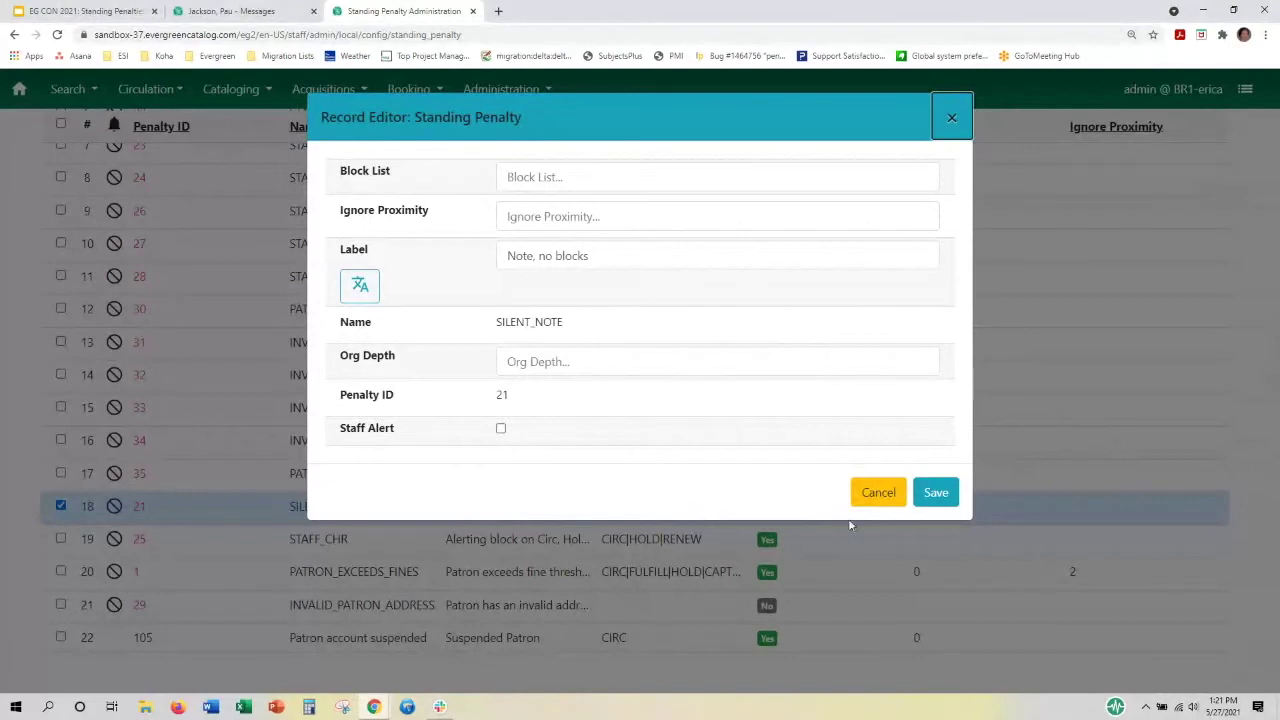
pyautogui.click(878, 492)
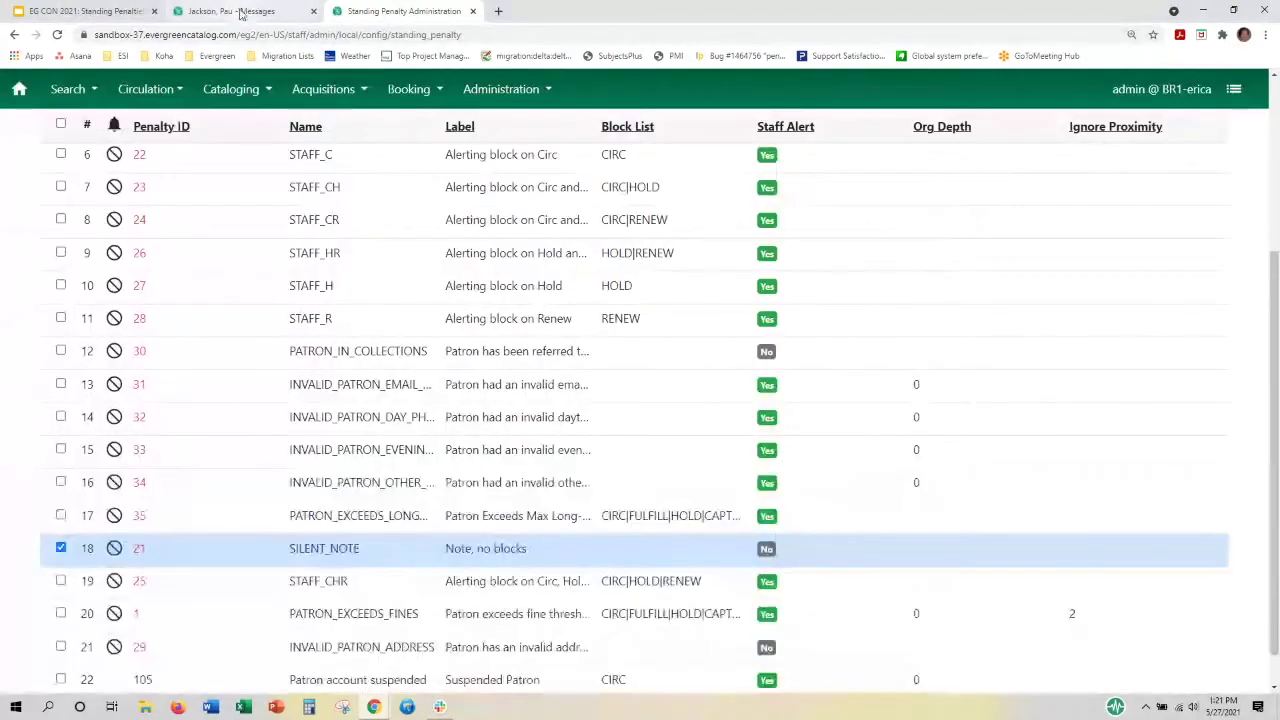
pyautogui.click(240, 12)
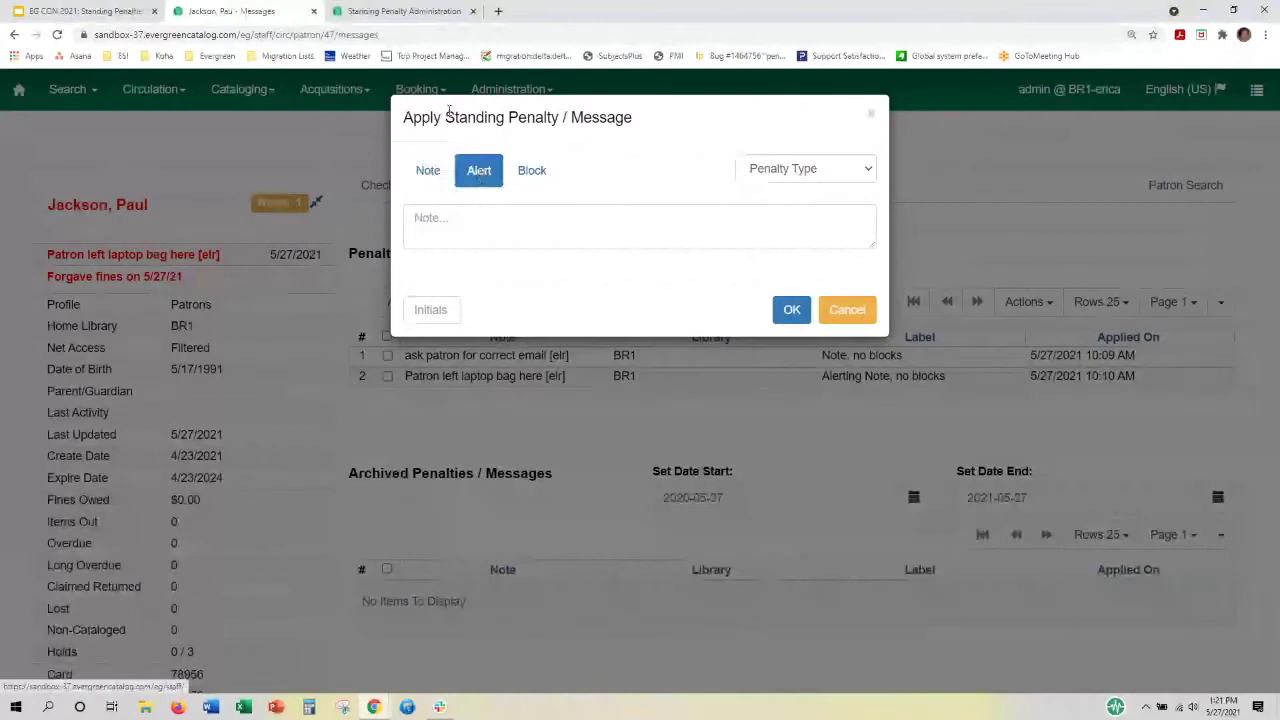
pyautogui.click(405, 12)
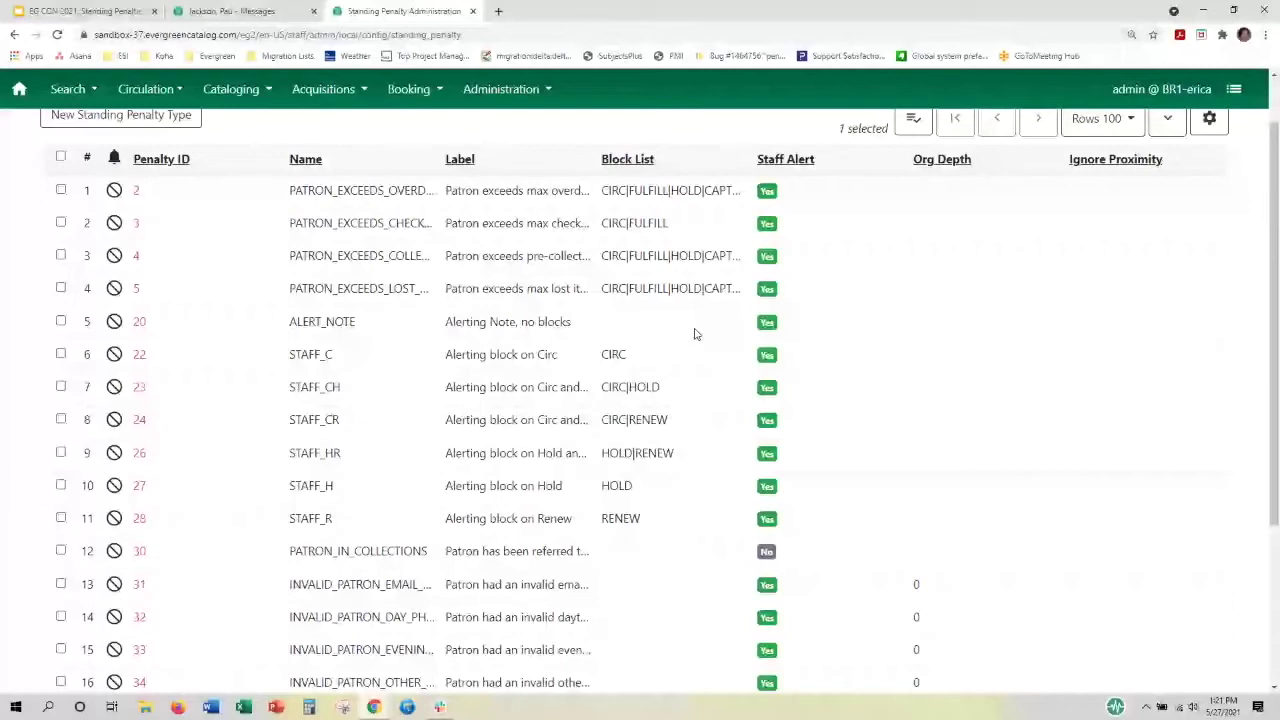
# Set the patron's new penalty to Block and locate the corresponding STAFF_CHR entry among the standing penalty types
pyautogui.click(232, 11)
pyautogui.click(530, 182)
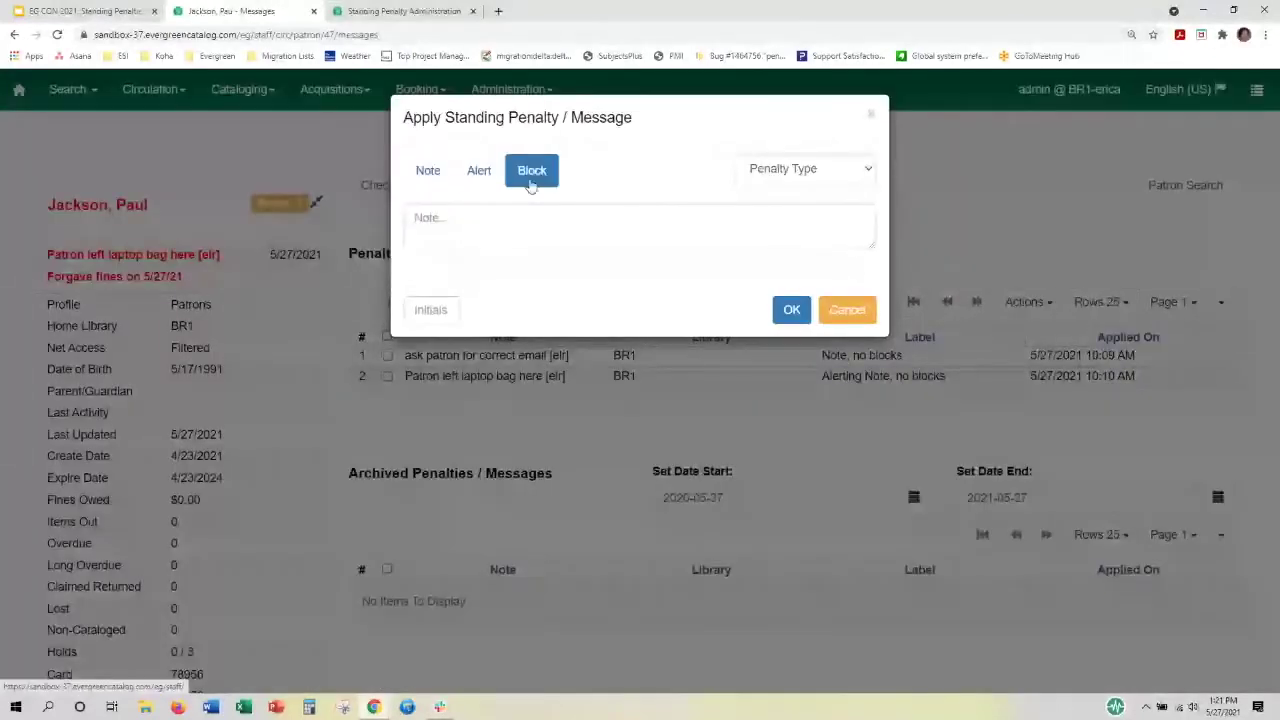
pyautogui.click(419, 217)
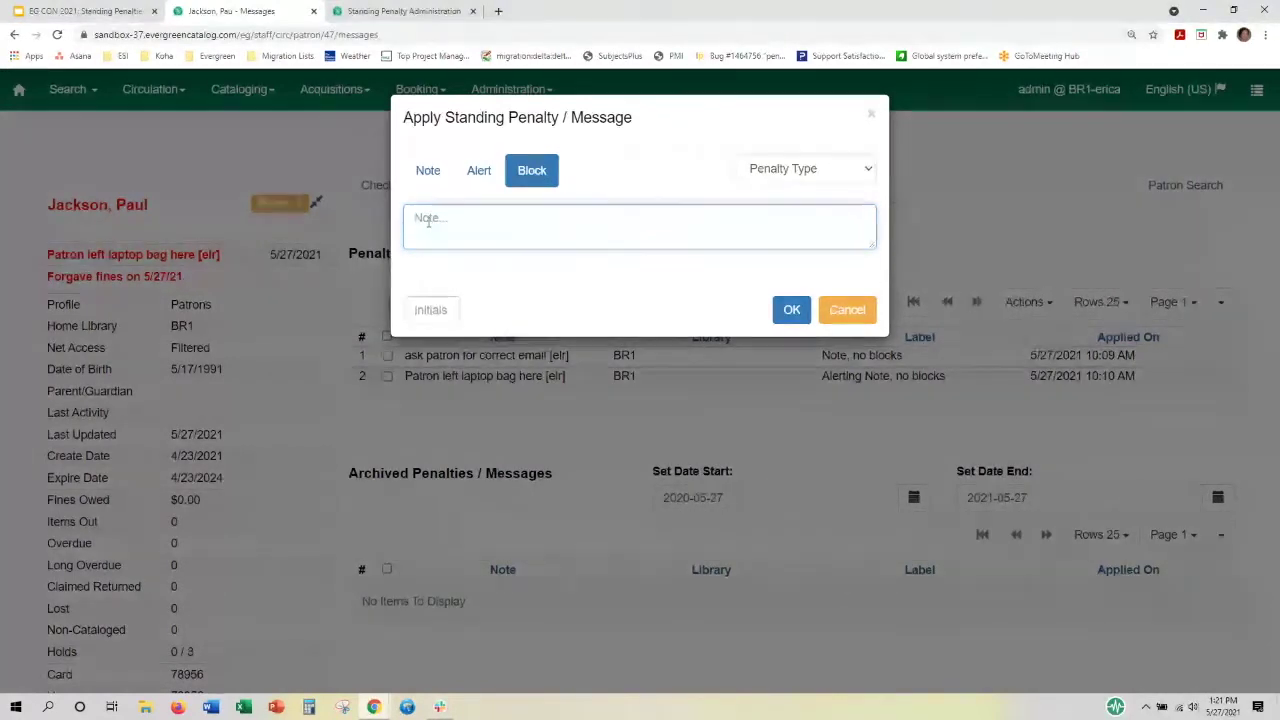
pyautogui.click(403, 11)
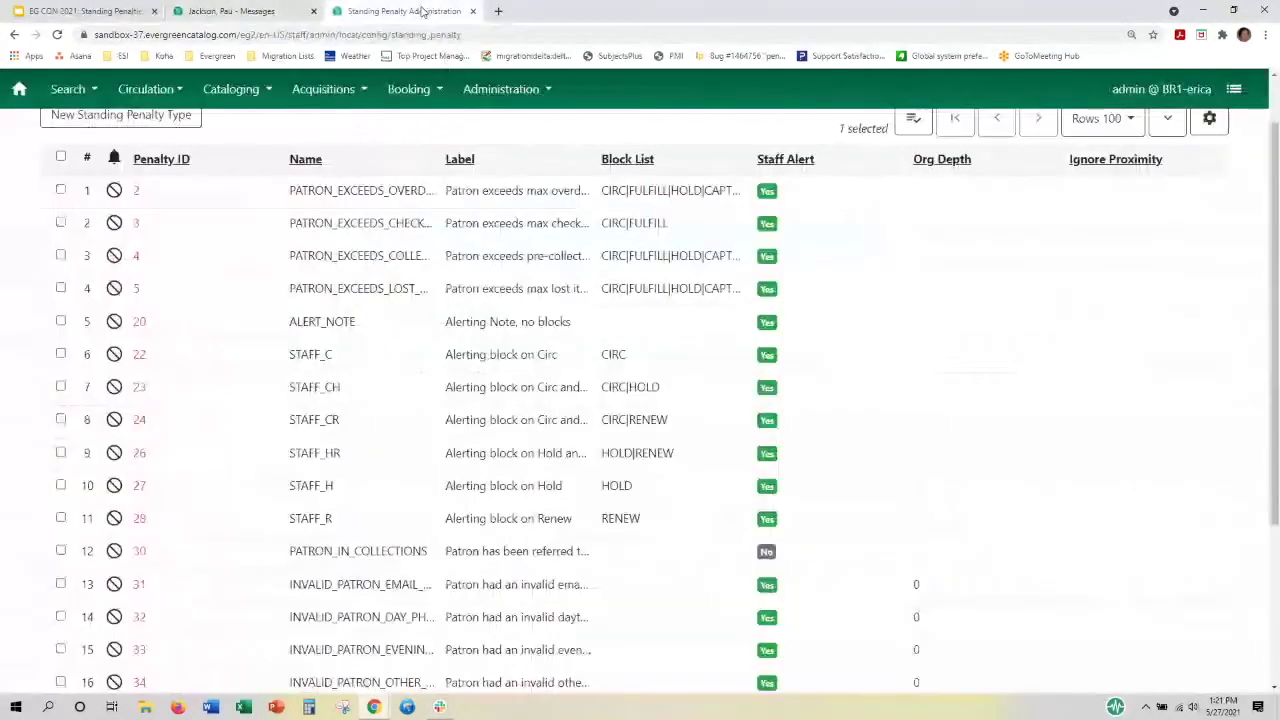
pyautogui.scroll(-2, 455, 420)
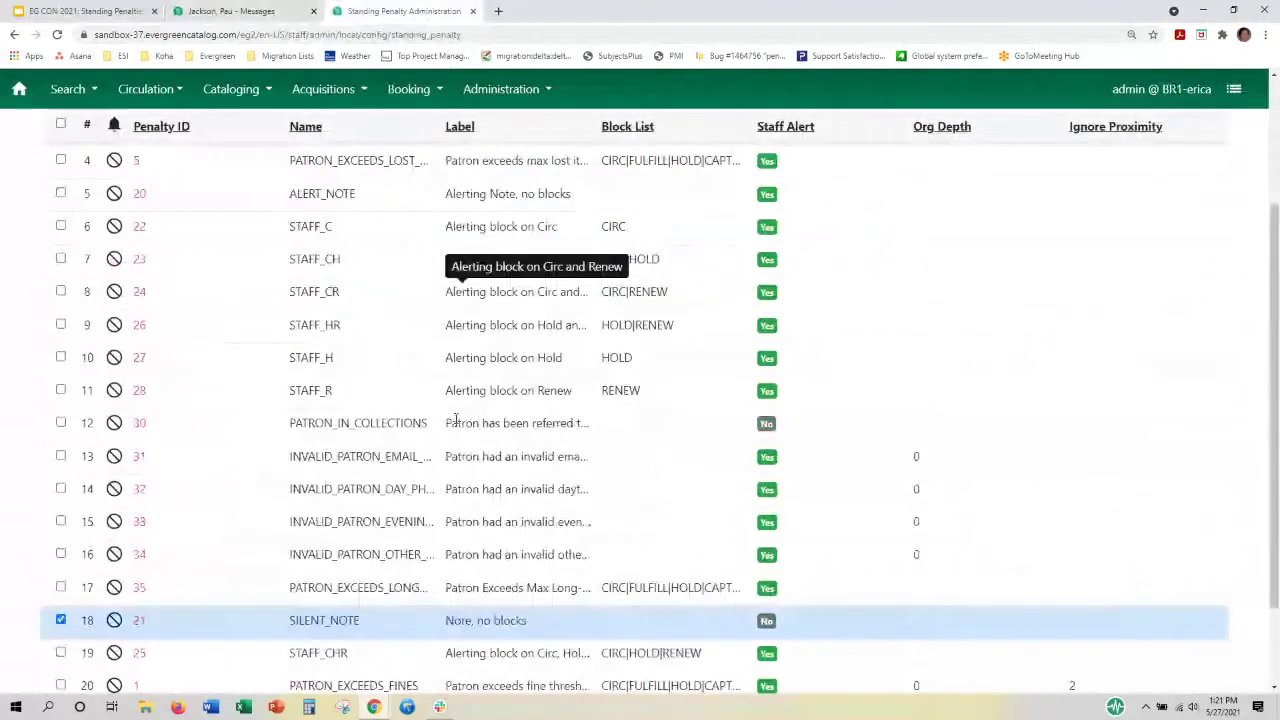
pyautogui.scroll(-1, 455, 420)
pyautogui.click(392, 552)
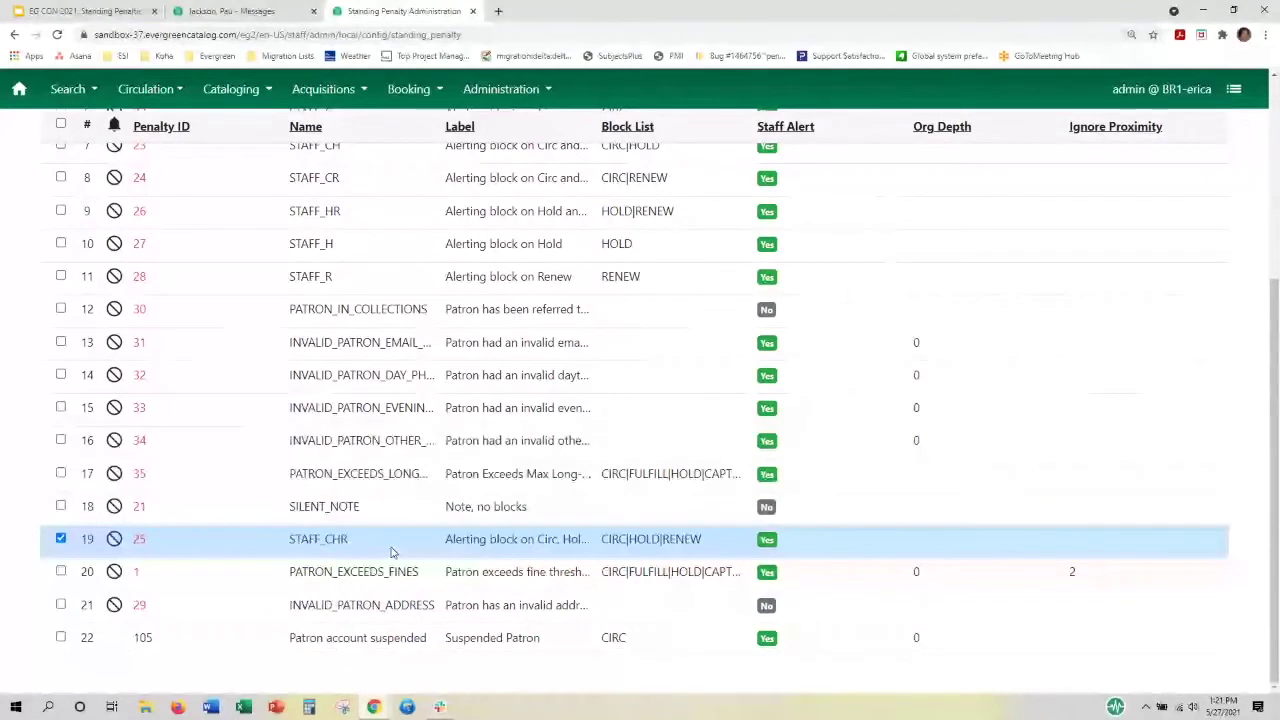
pyautogui.hotkey('ctrl', 'shift', 'Tab')
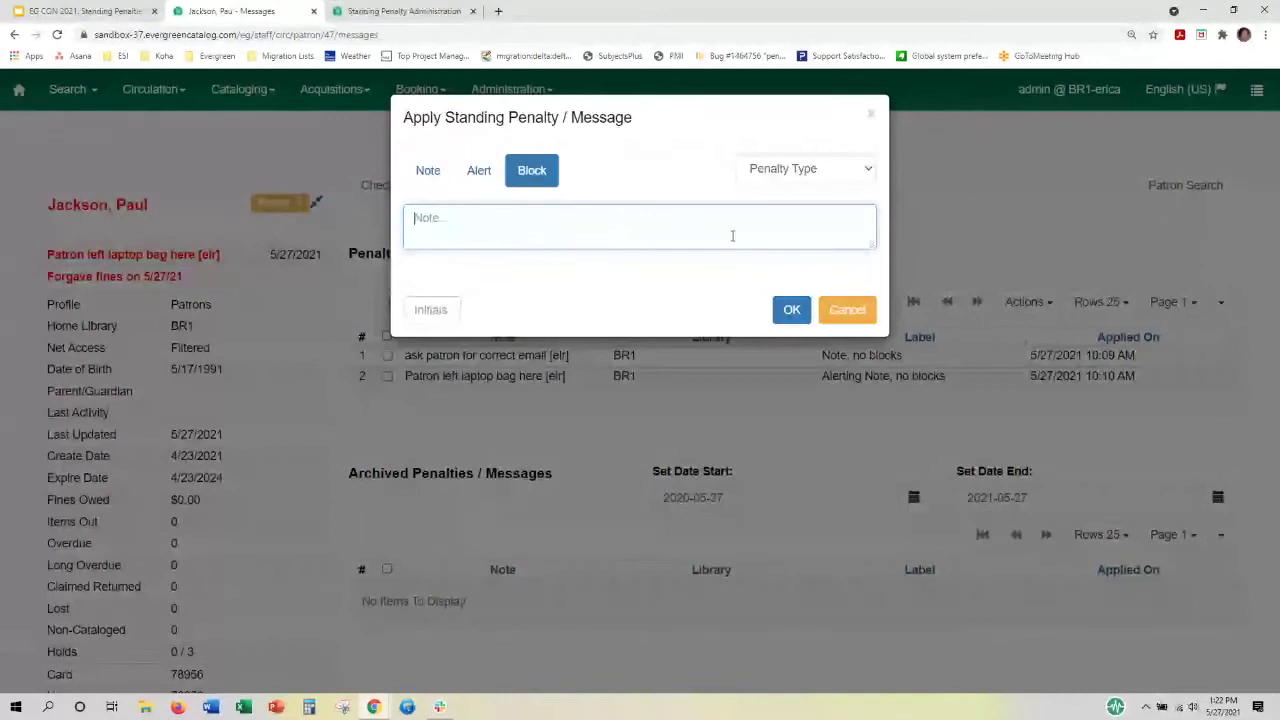
# Apply a Suspended Patron block with the note "Patron needs to see manager" and staff initials, and check its entry among the standing penalty types
pyautogui.click(855, 172)
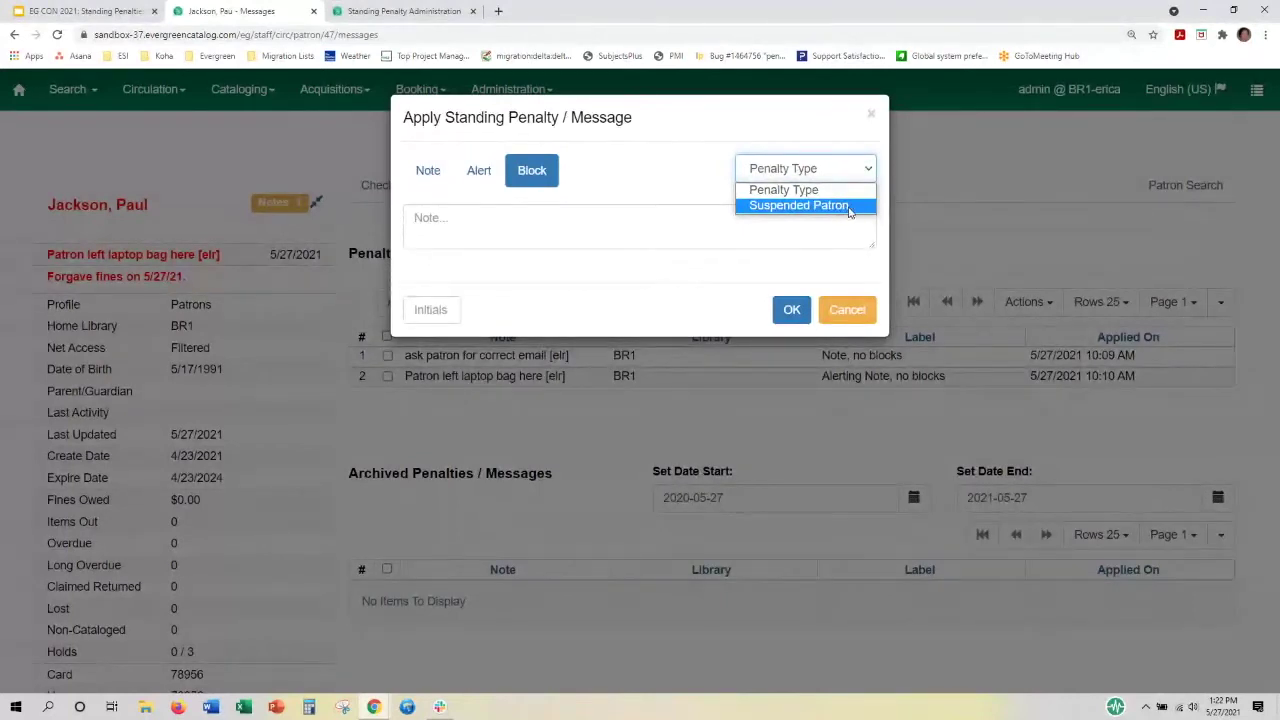
pyautogui.click(851, 206)
pyautogui.click(470, 216)
pyautogui.write('Patron needs to ')
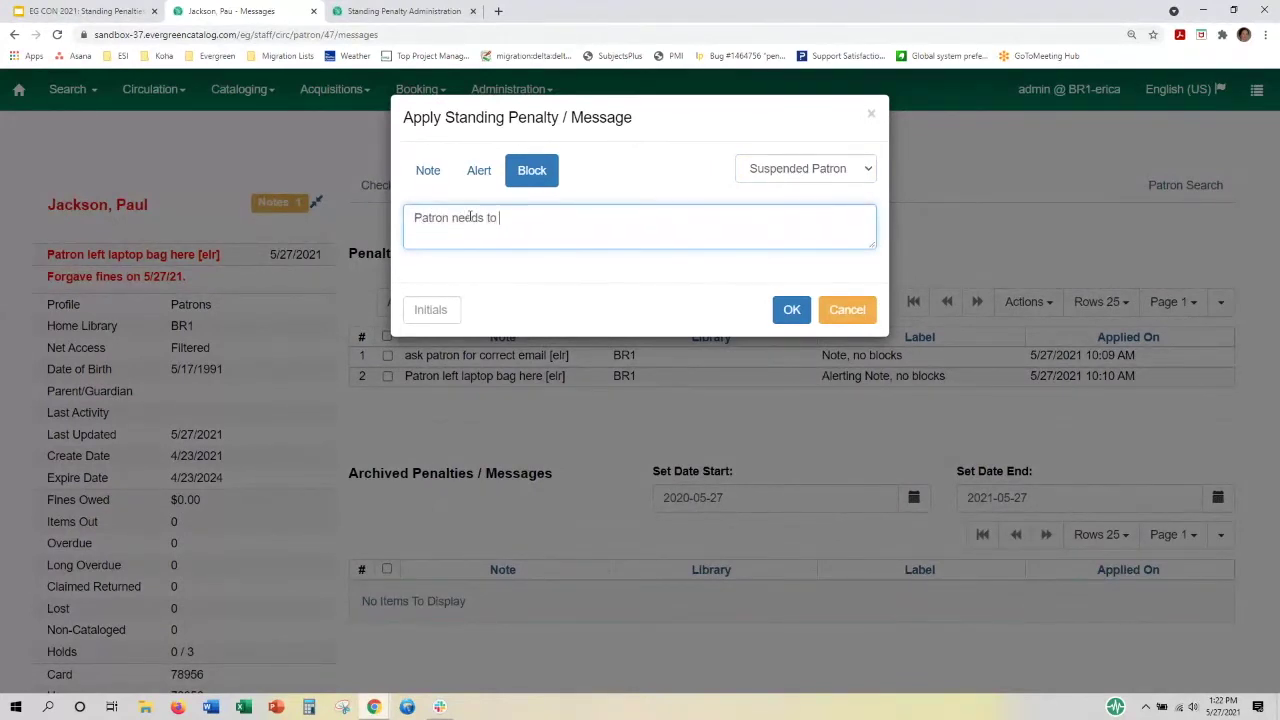
pyautogui.write('see manager')
pyautogui.click(441, 311)
pyautogui.write('elr')
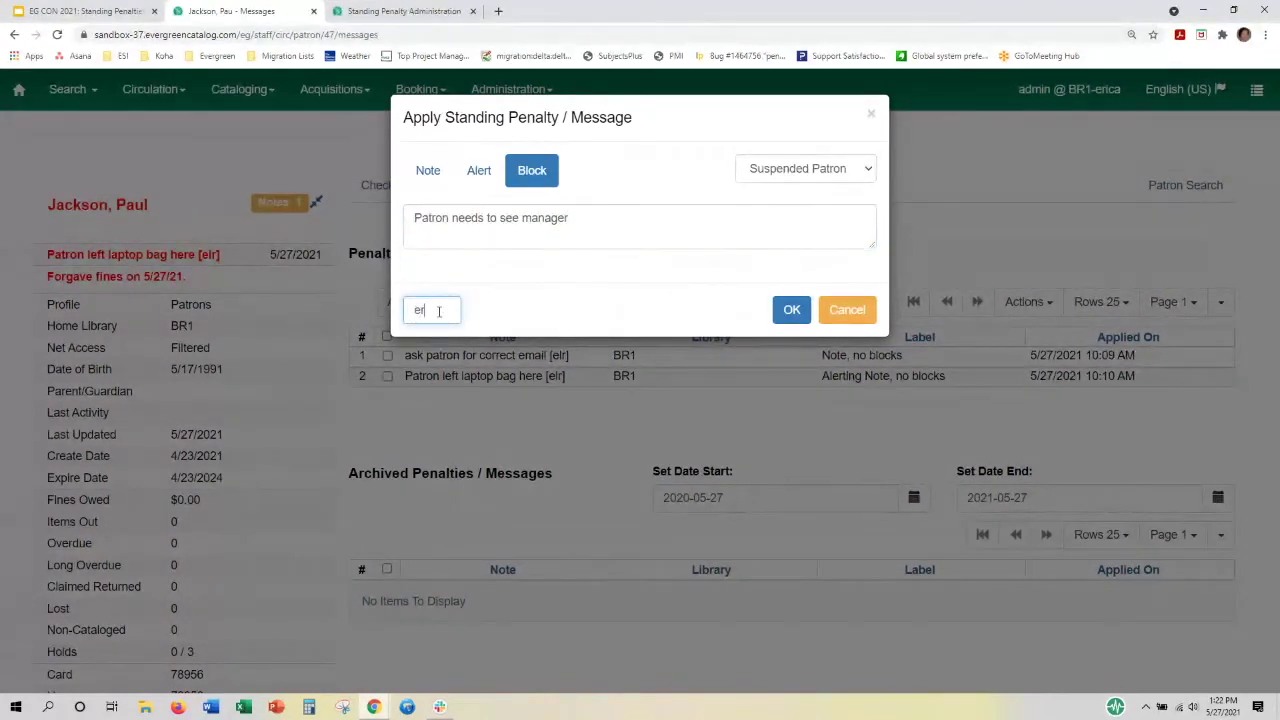
pyautogui.click(788, 310)
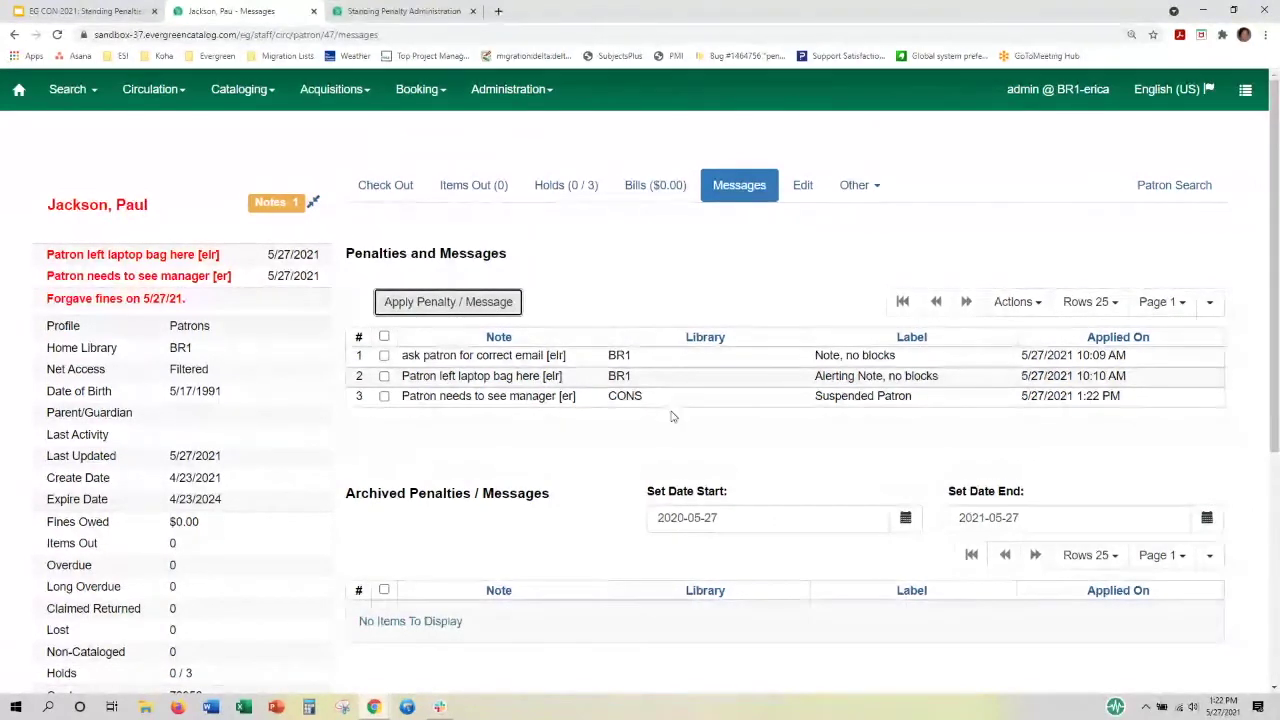
pyautogui.scroll(-1, 672, 418)
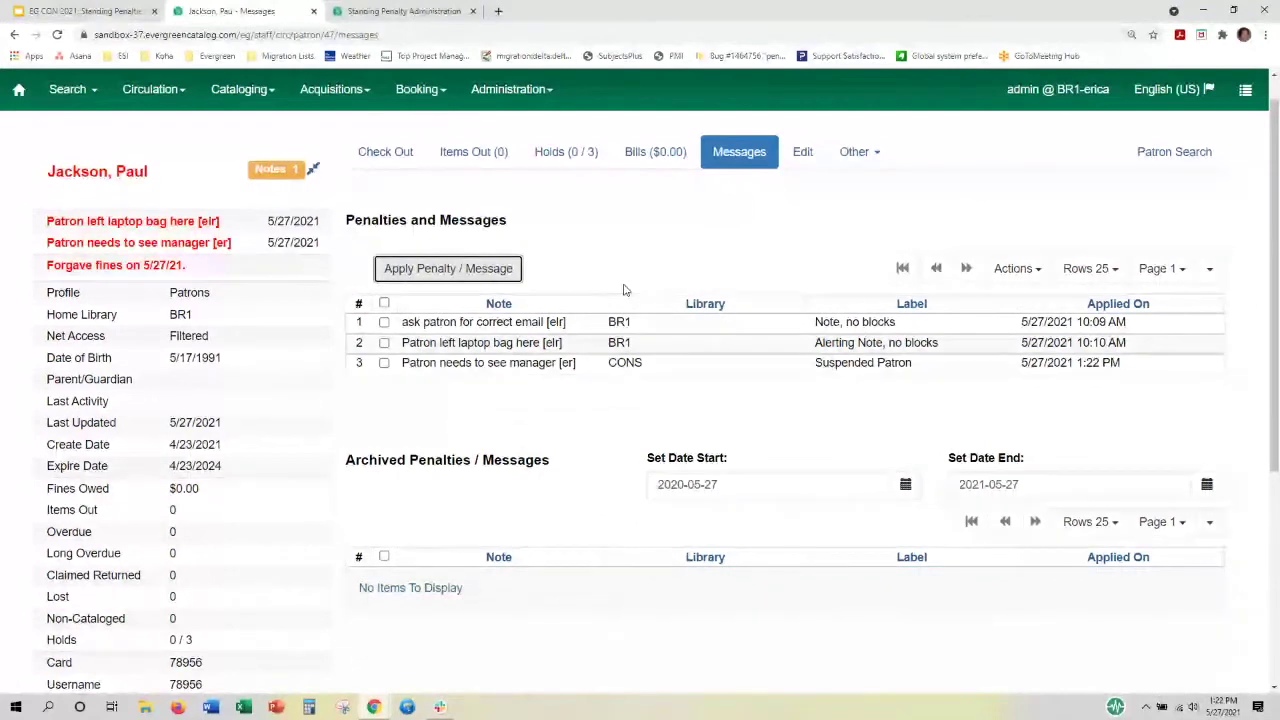
pyautogui.click(443, 10)
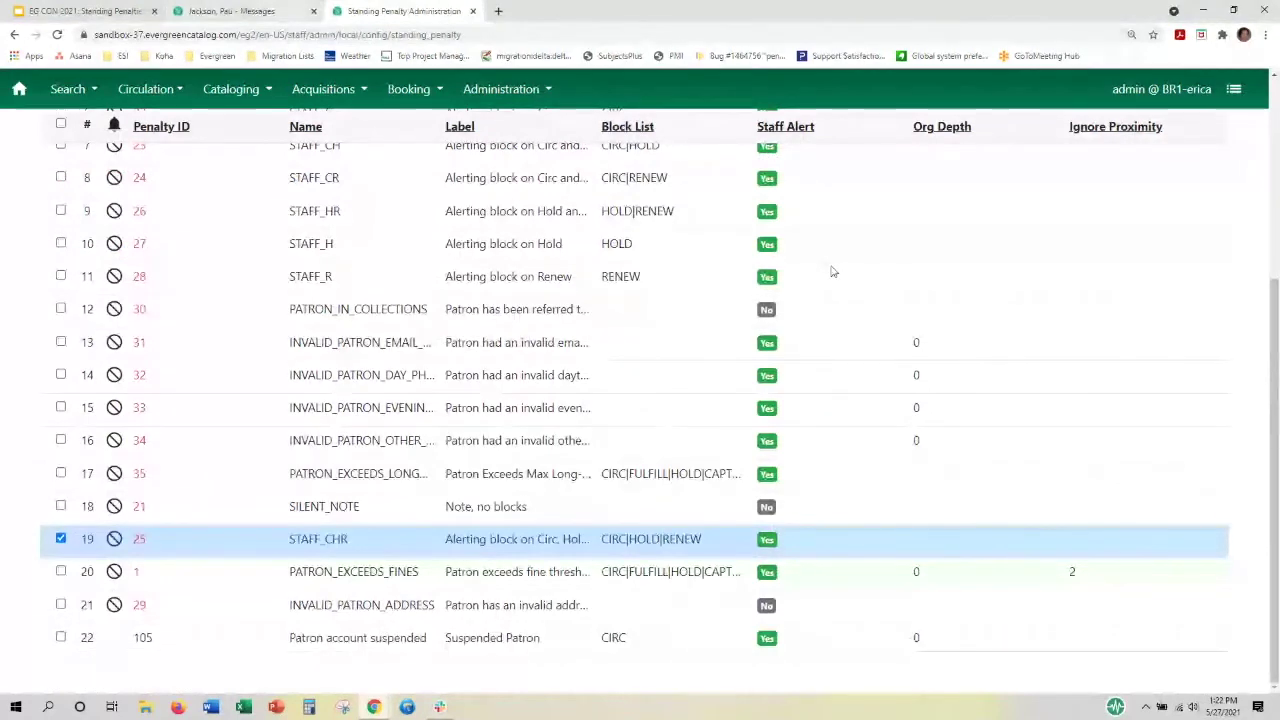
pyautogui.scroll(1, 580, 145)
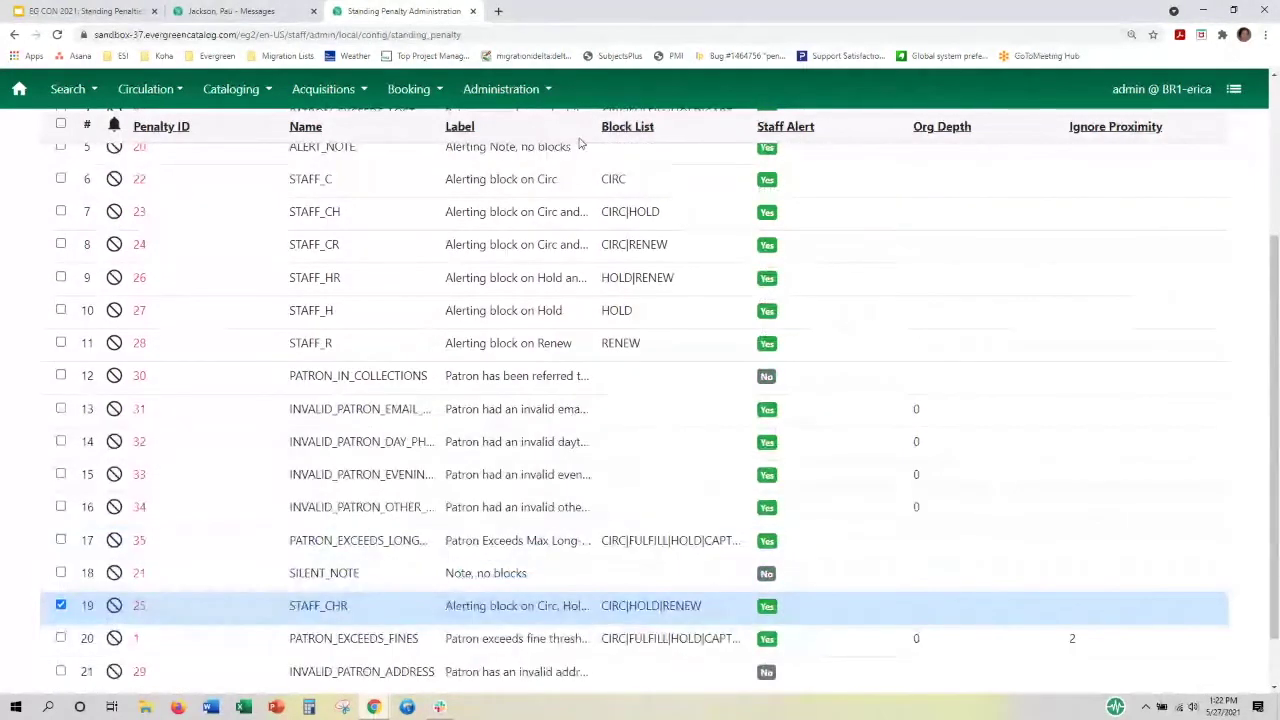
pyautogui.hotkey('ctrl', 'shift', 'Tab')
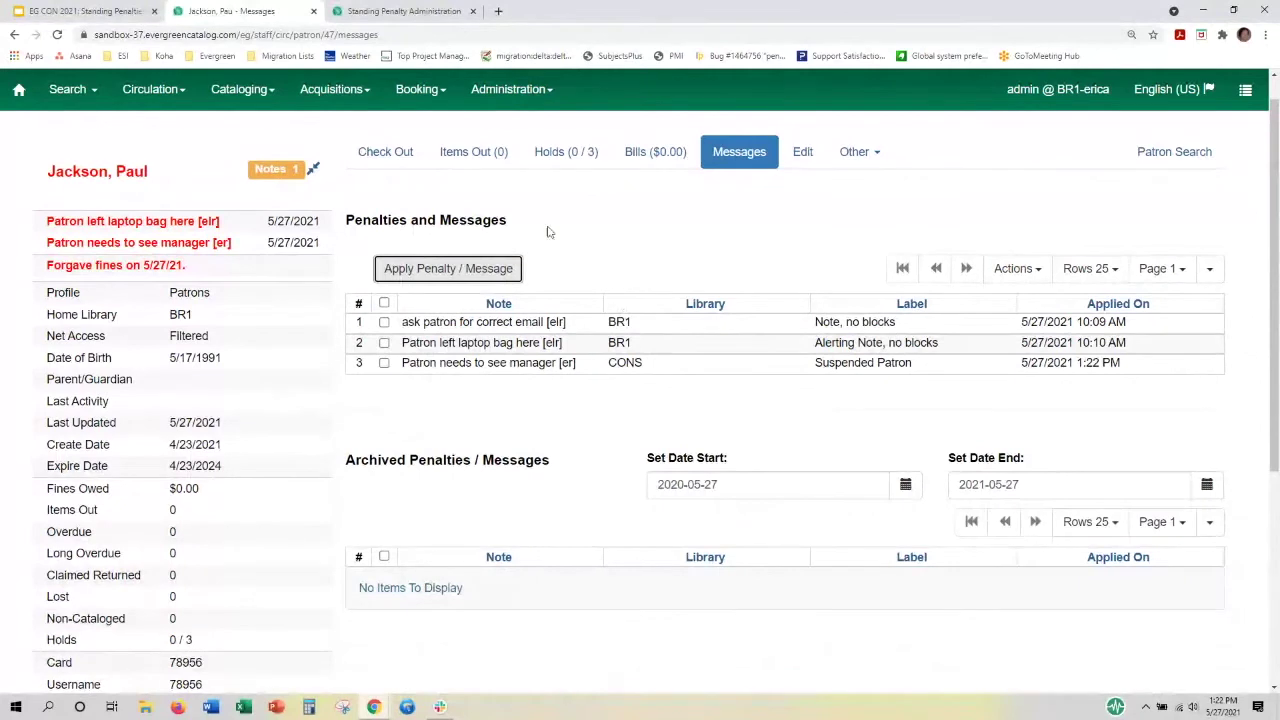
# Try to check out item CONC40000616 to the suspended patron, examine the reason given in the alert, and dismiss it
pyautogui.click(396, 155)
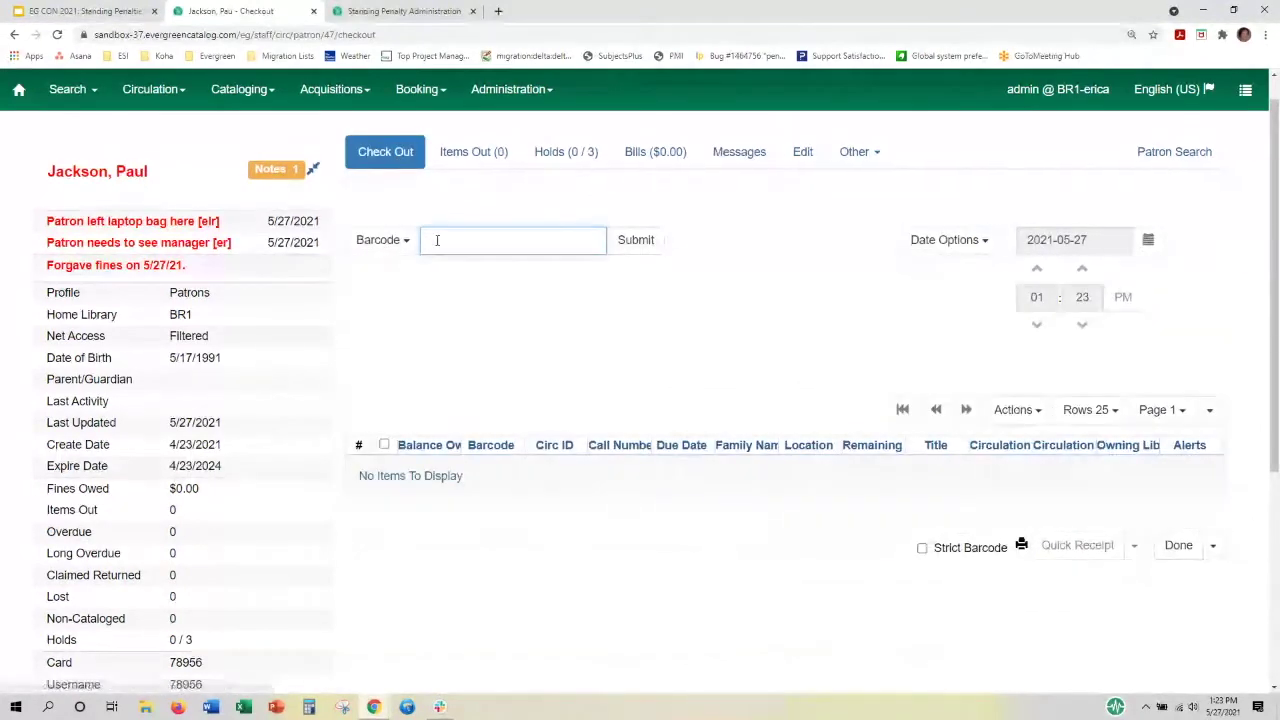
pyautogui.click(59, 35)
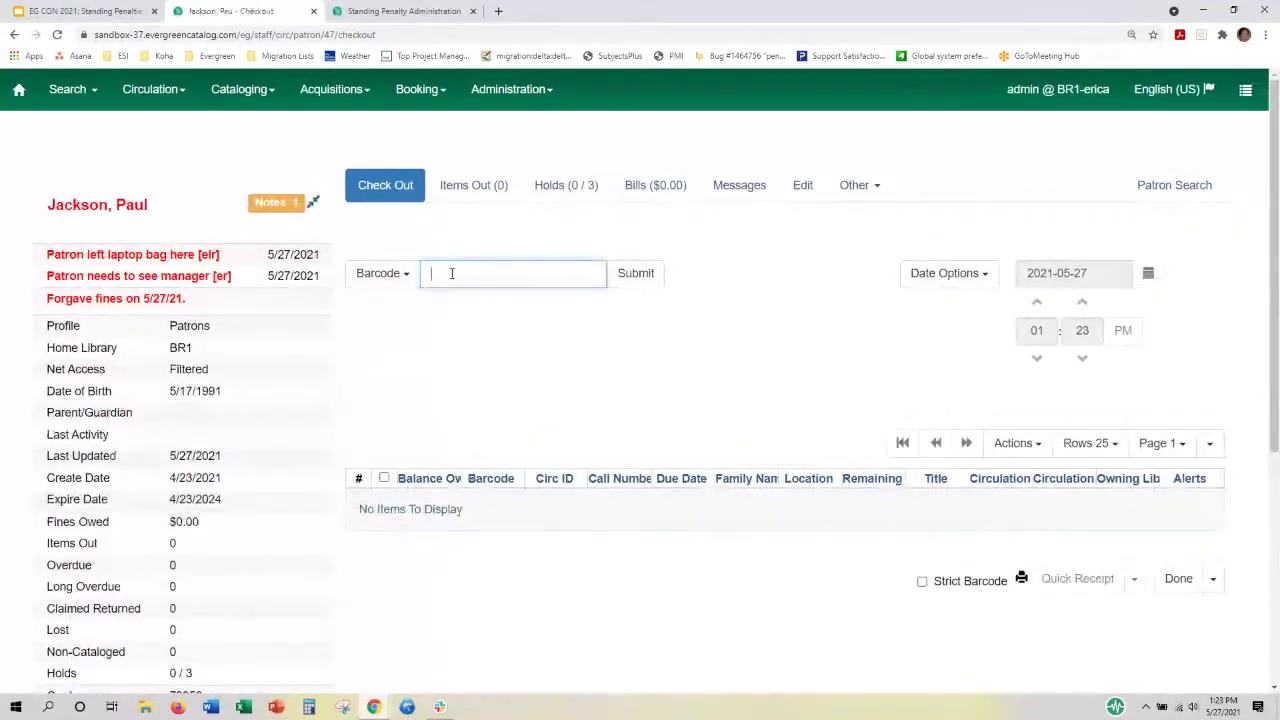
pyautogui.click(452, 273)
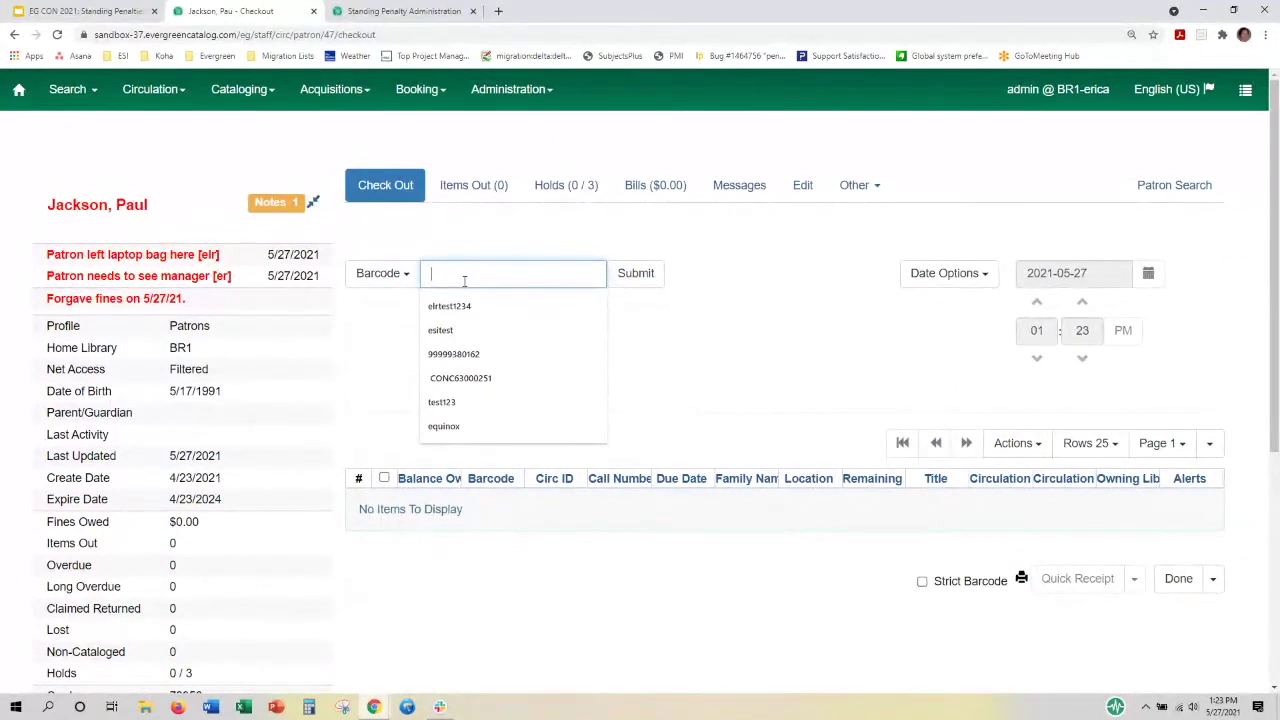
pyautogui.write('CONC')
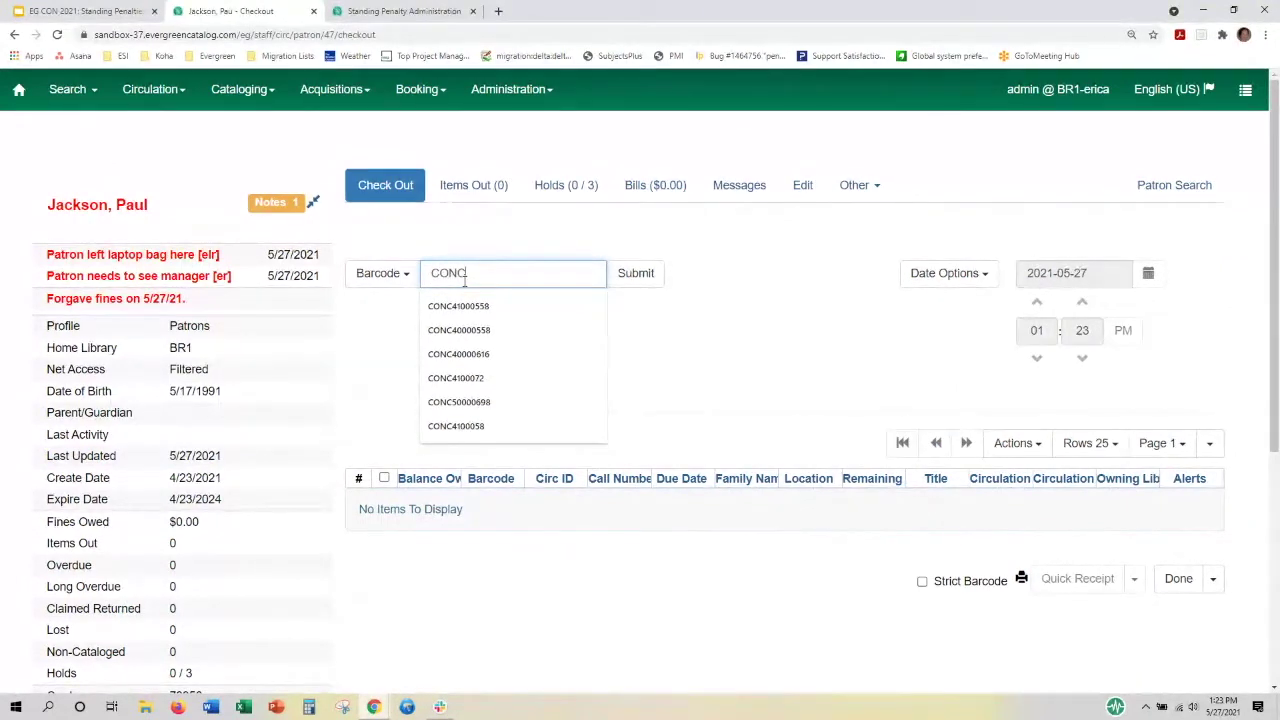
pyautogui.write('40000616')
pyautogui.click(641, 276)
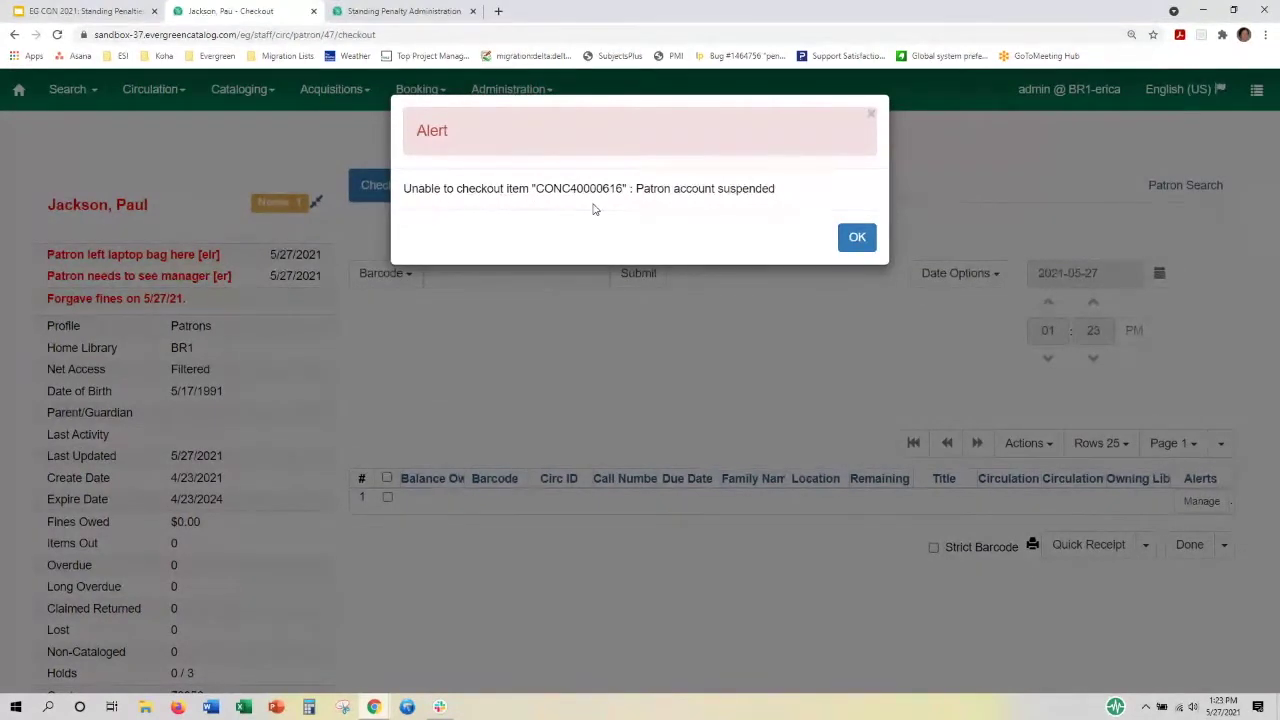
pyautogui.moveTo(782, 190); pyautogui.dragTo(638, 195)
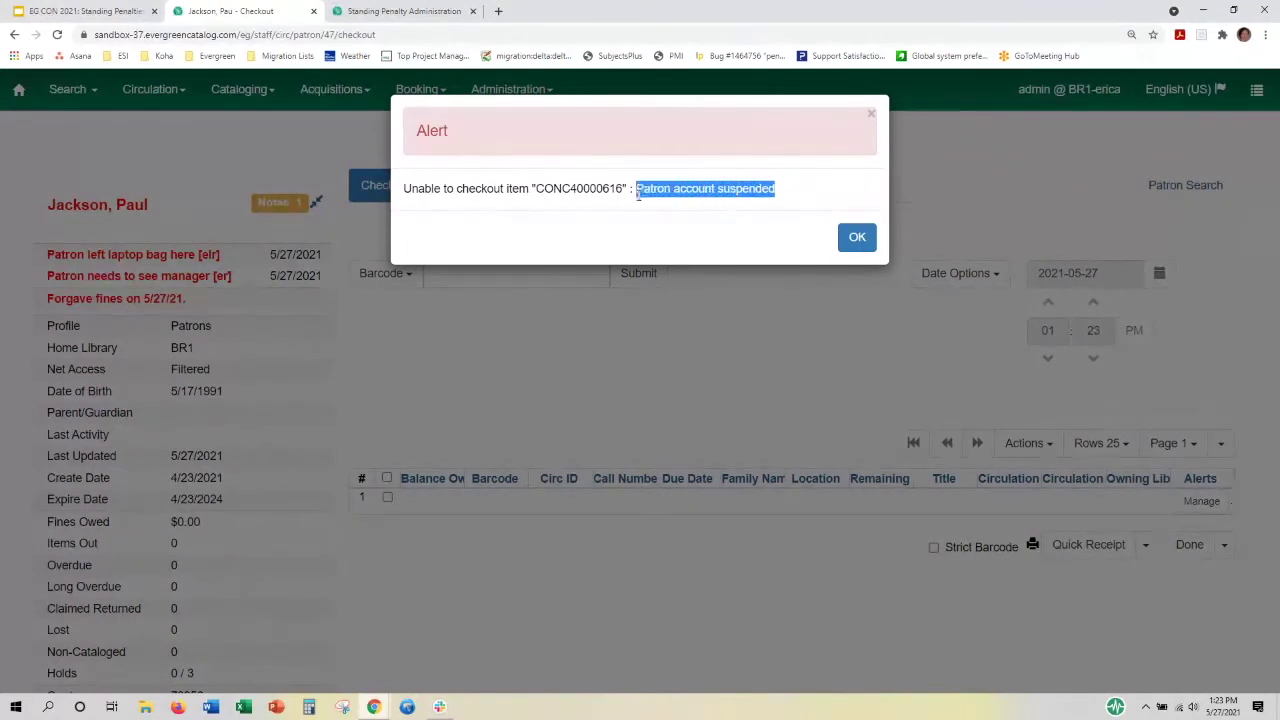
pyautogui.click(695, 207)
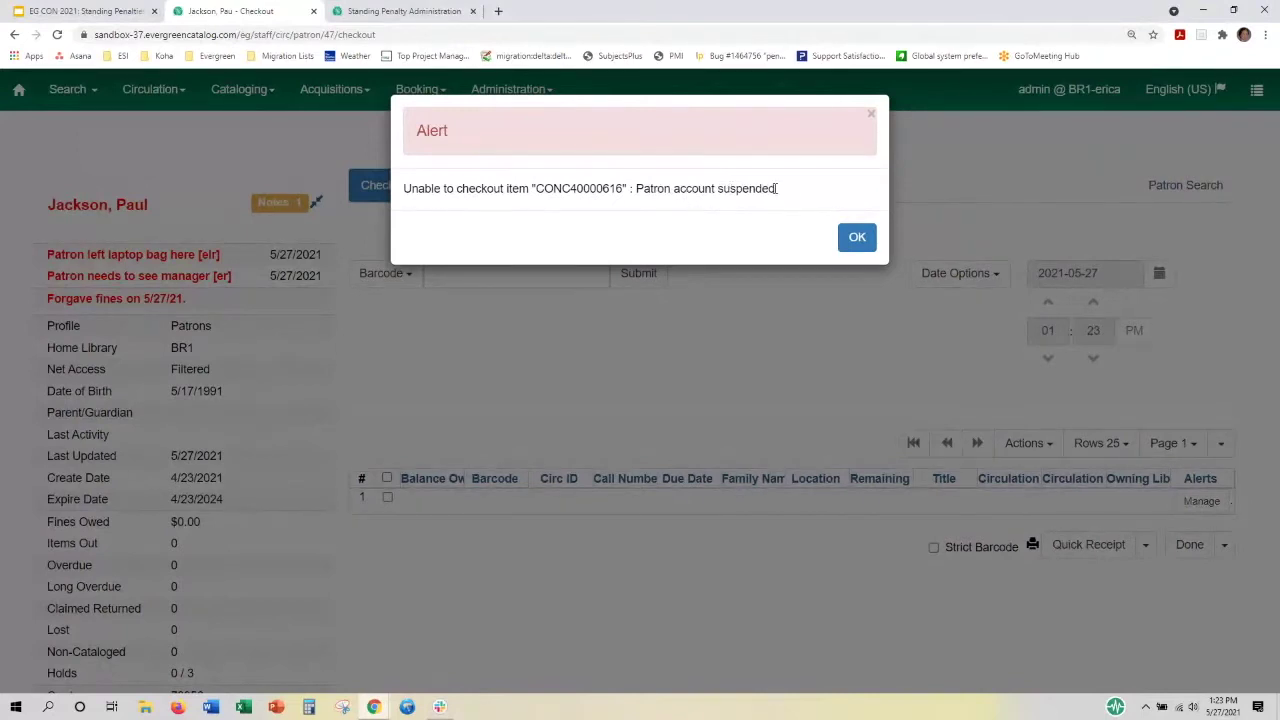
pyautogui.moveTo(775, 189); pyautogui.dragTo(636, 189)
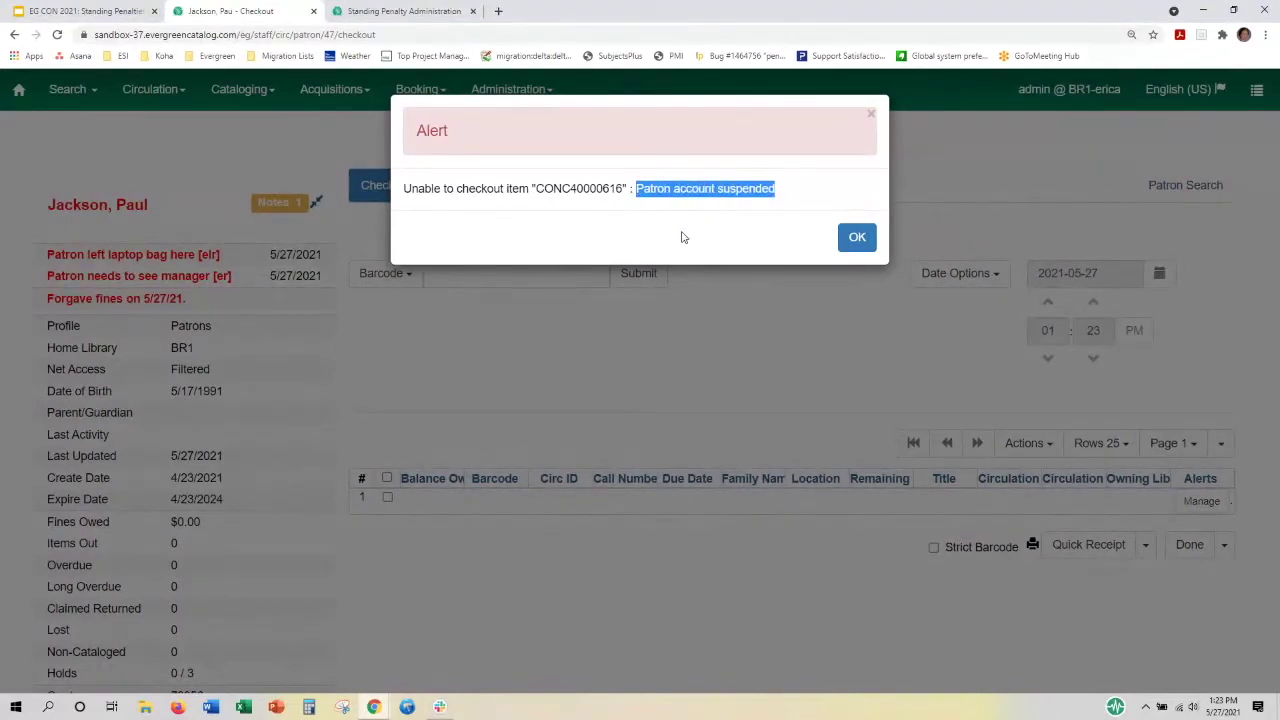
pyautogui.click(850, 240)
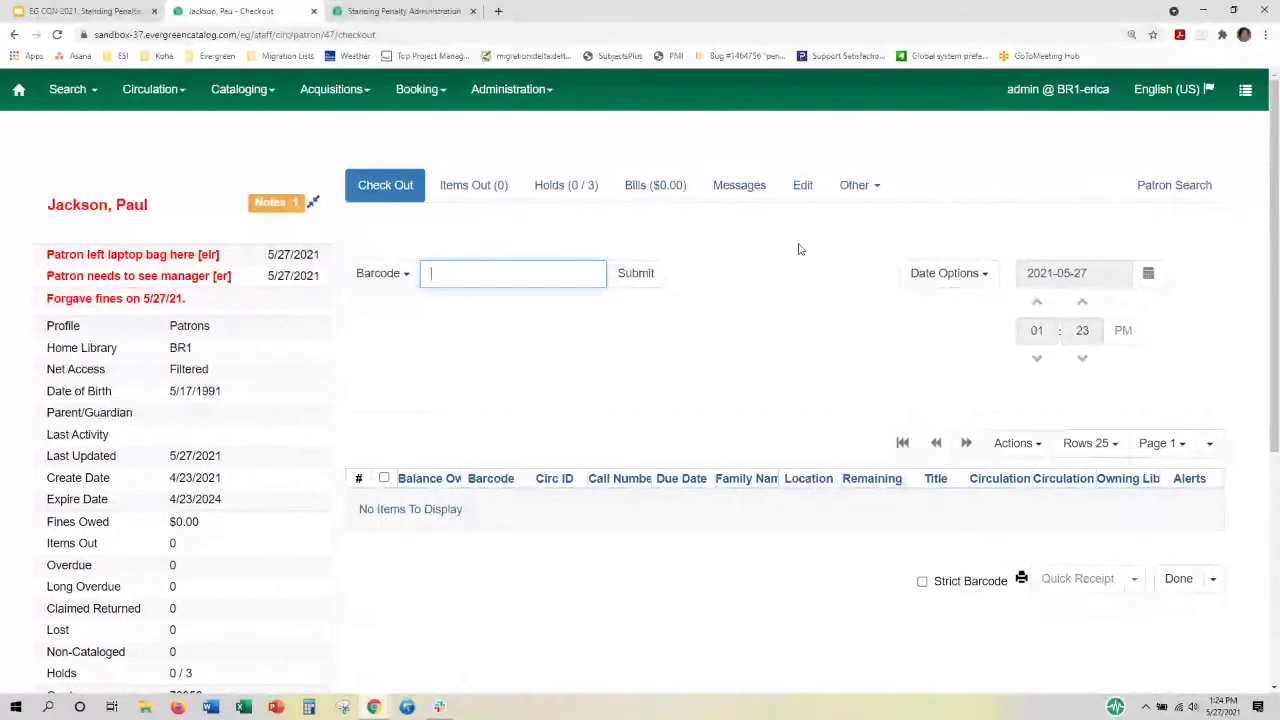
# Close the patron's account and examine the Org Depth and Ignore Proximity settings of the PATRON_EXCEEDS_FINES penalty, without saving
pyautogui.click(313, 12)
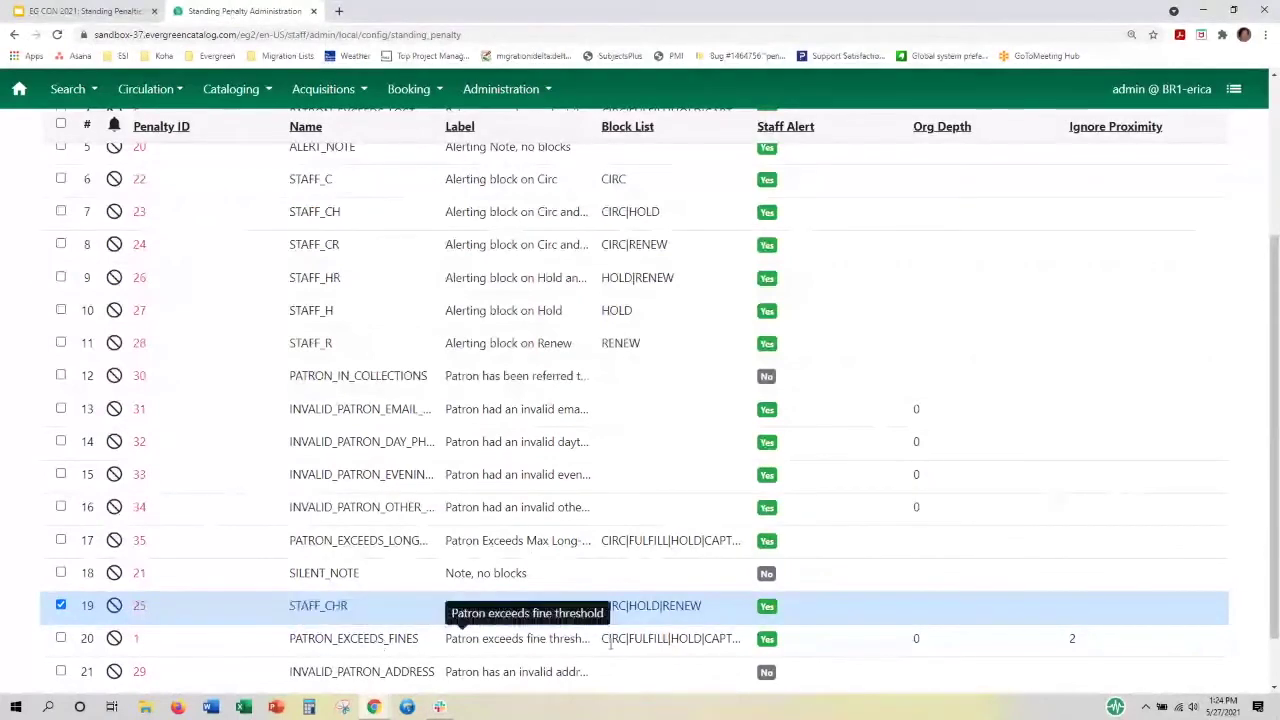
pyautogui.click(845, 648)
pyautogui.scroll(-2, 845, 648)
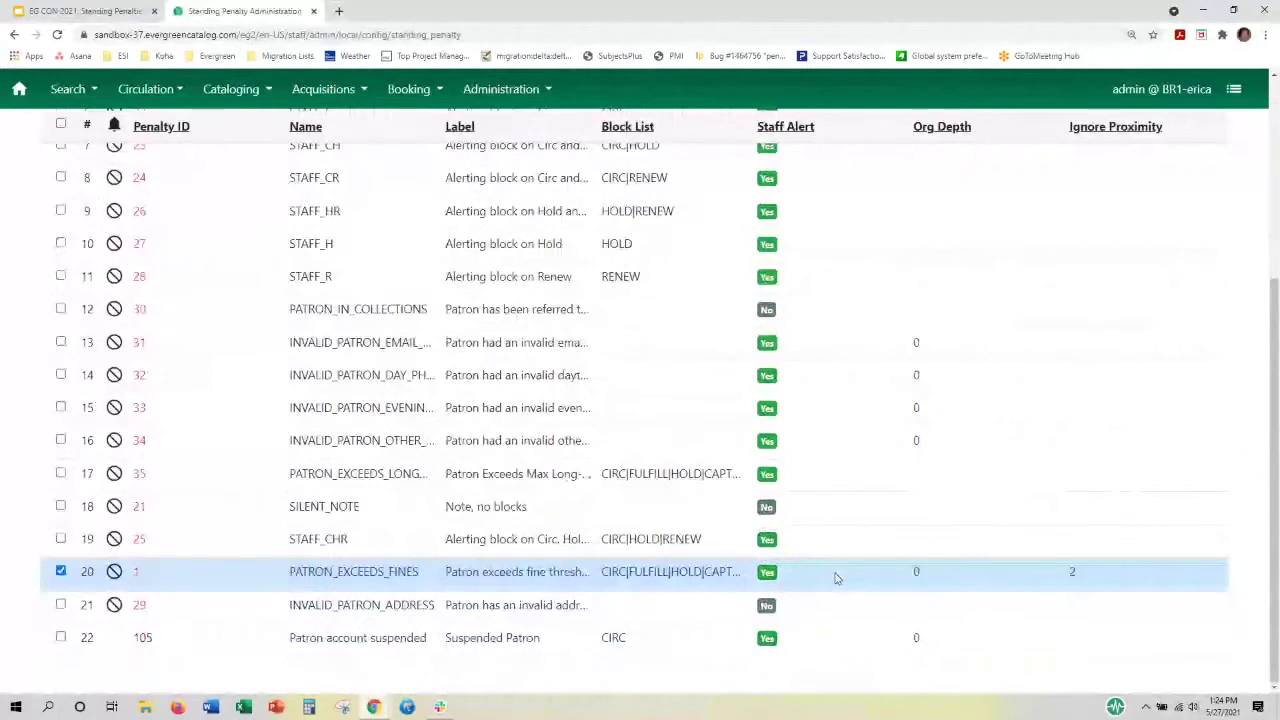
pyautogui.doubleClick(838, 578)
pyautogui.doubleClick(534, 358)
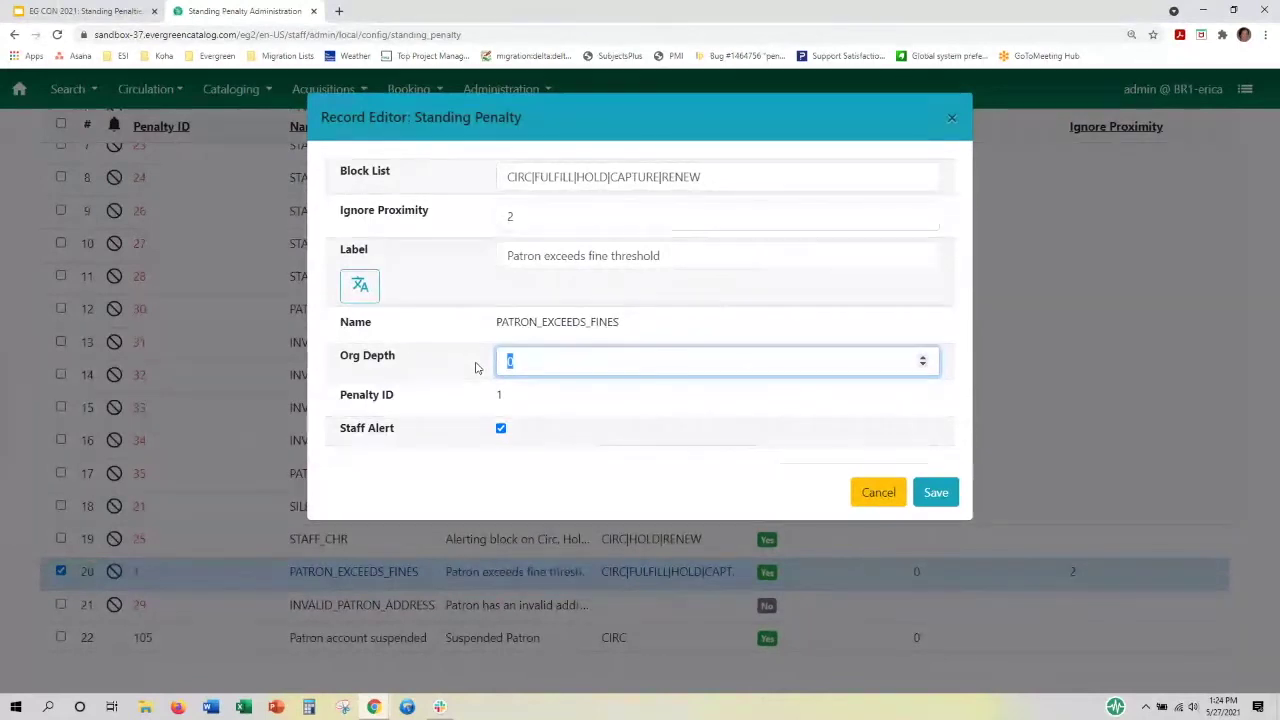
pyautogui.click(540, 221)
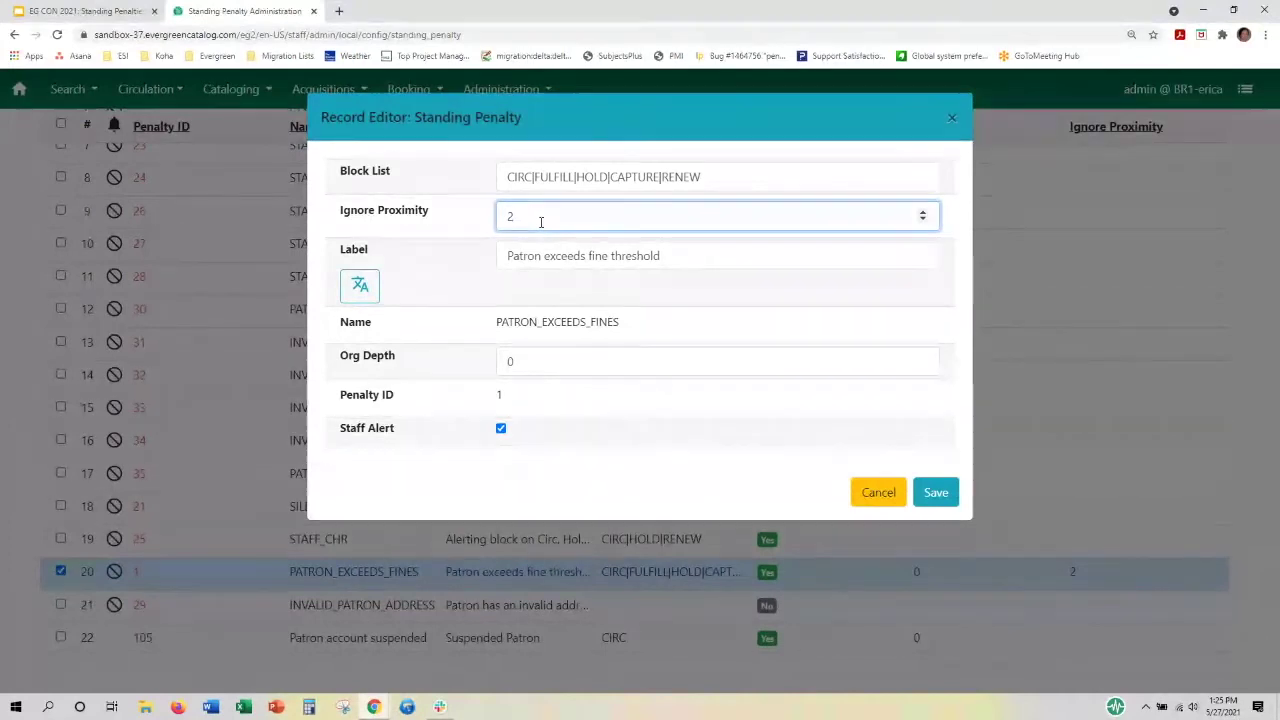
pyautogui.click(889, 497)
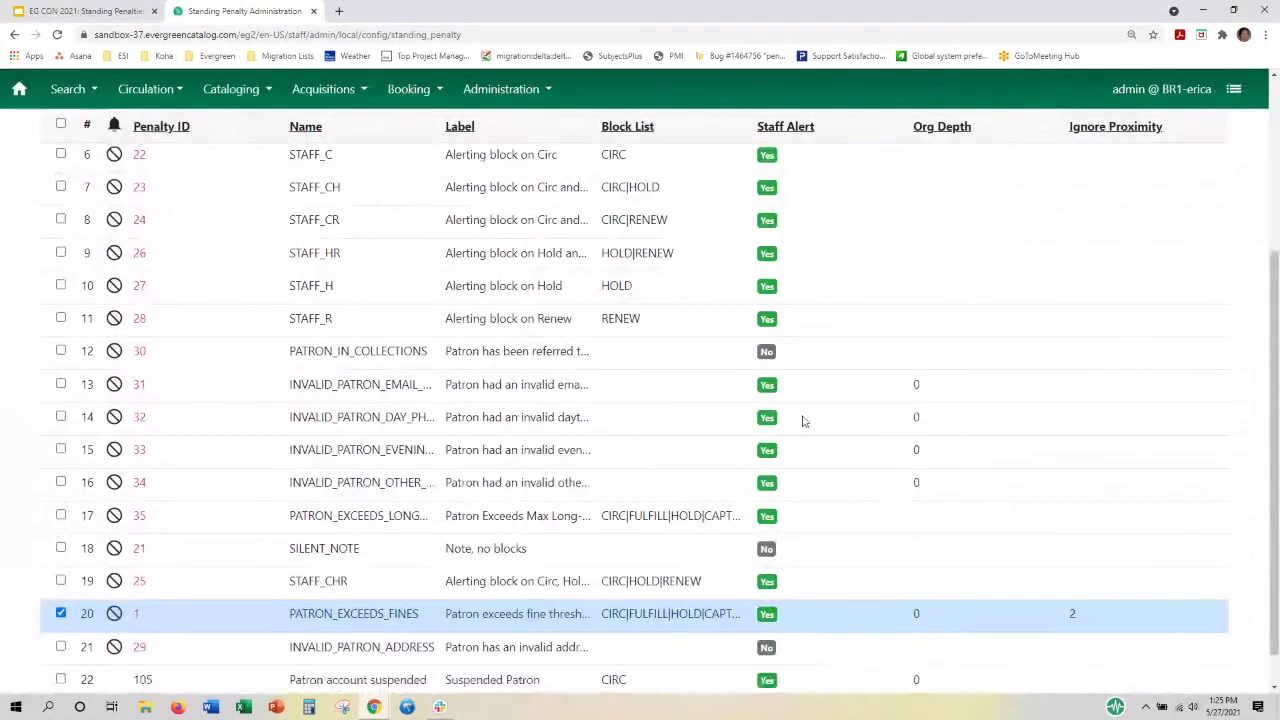
# Retrieve another patron's account for checkout by entering the patron's barcode
pyautogui.click(168, 92)
pyautogui.click(185, 123)
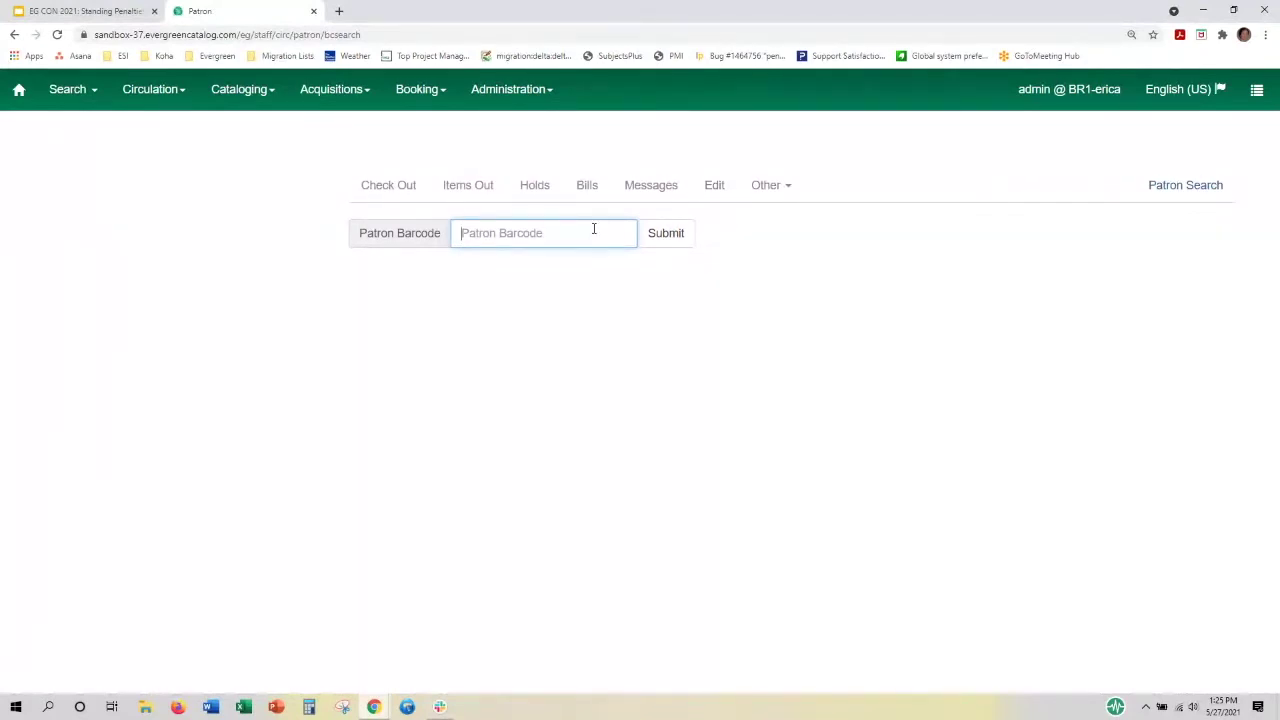
pyautogui.write('el')
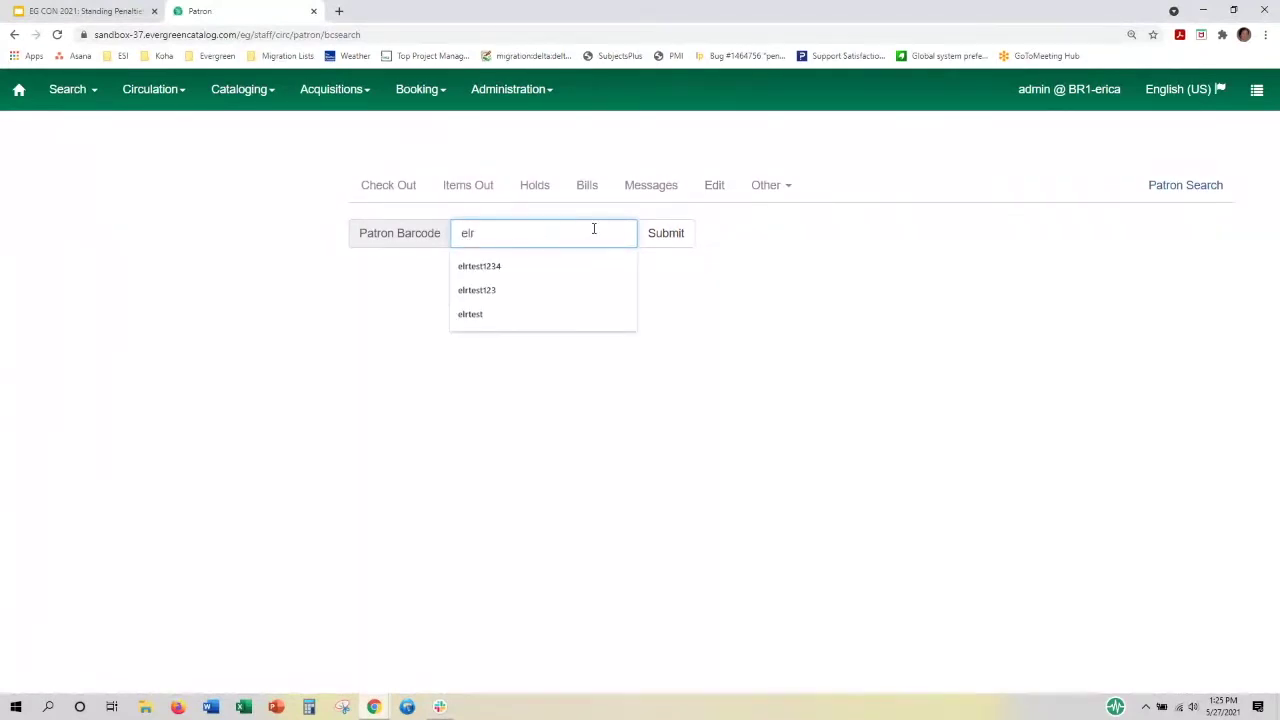
pyautogui.write('r')
pyautogui.click(580, 268)
pyautogui.click(658, 238)
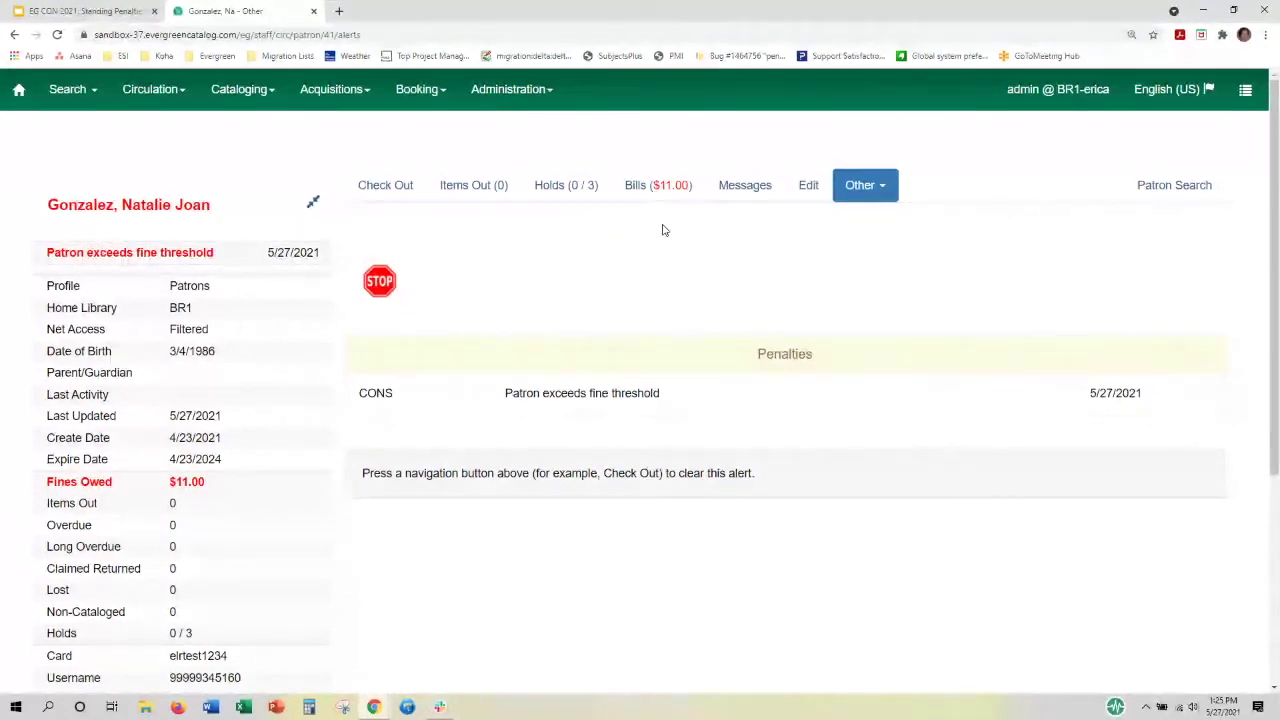
# Check out item CONC40000616 to the patron who exceeds the fine threshold
pyautogui.click(420, 193)
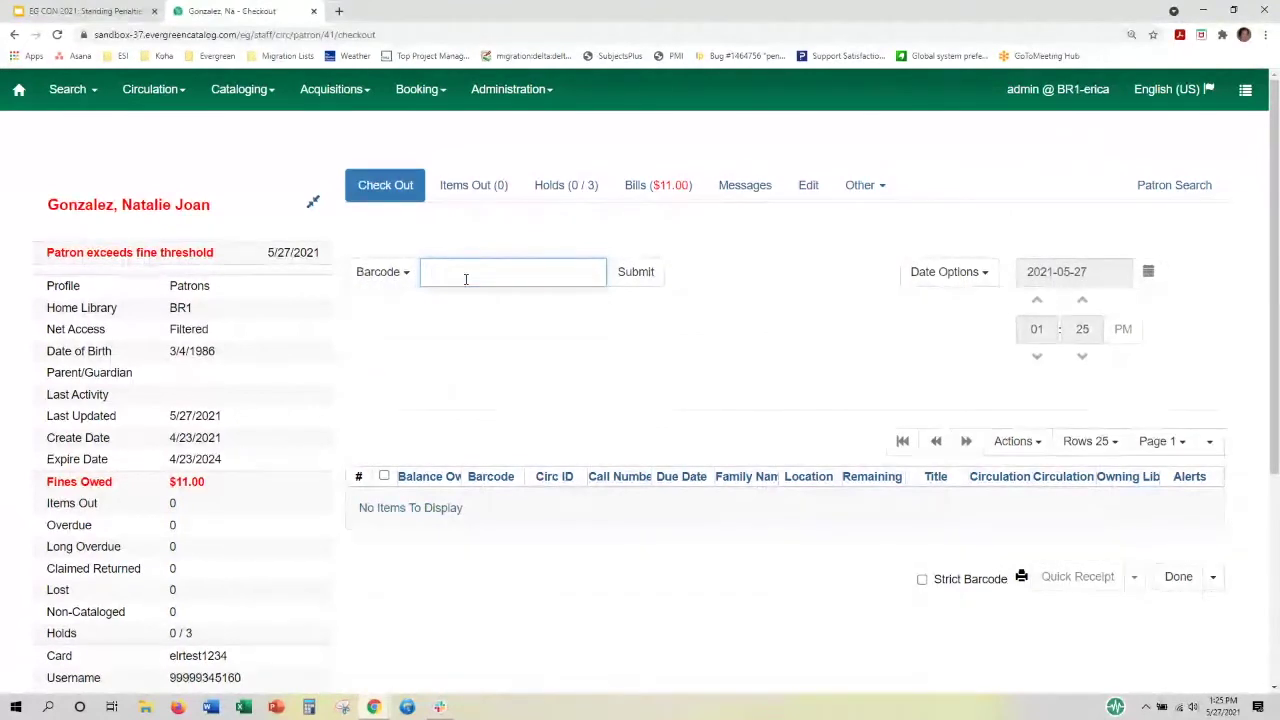
pyautogui.write('CONC')
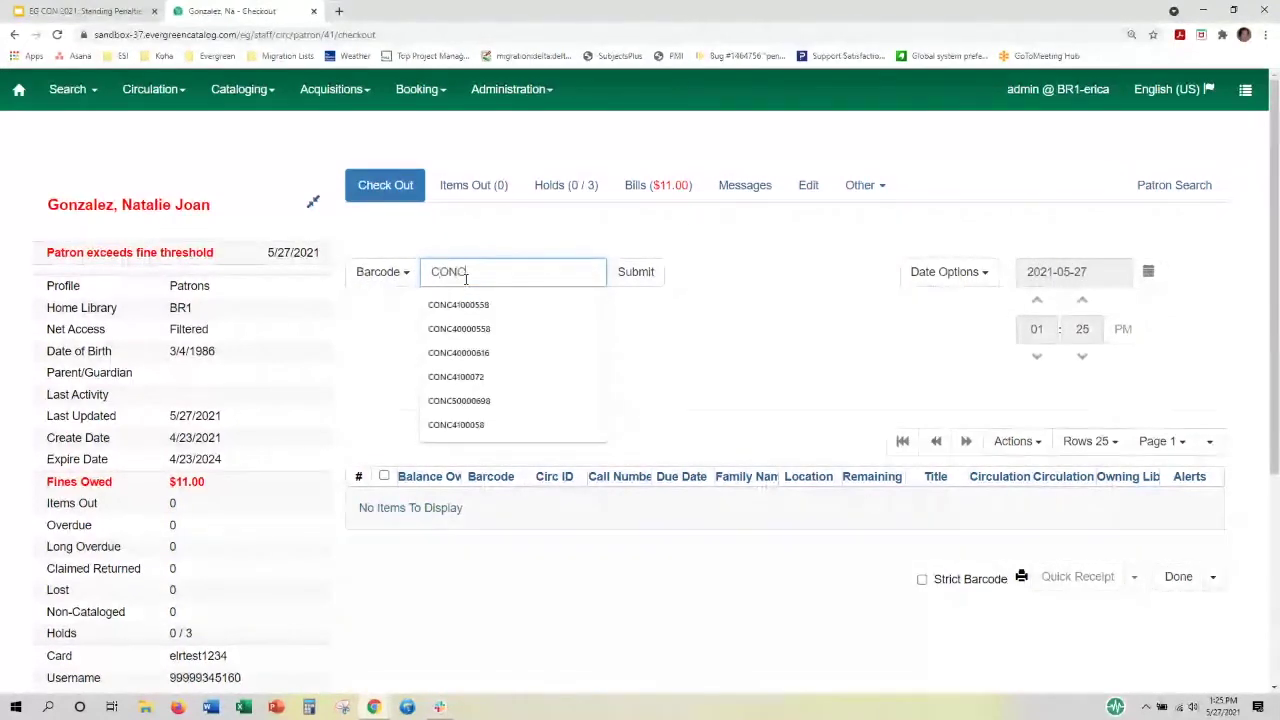
pyautogui.write('40000616')
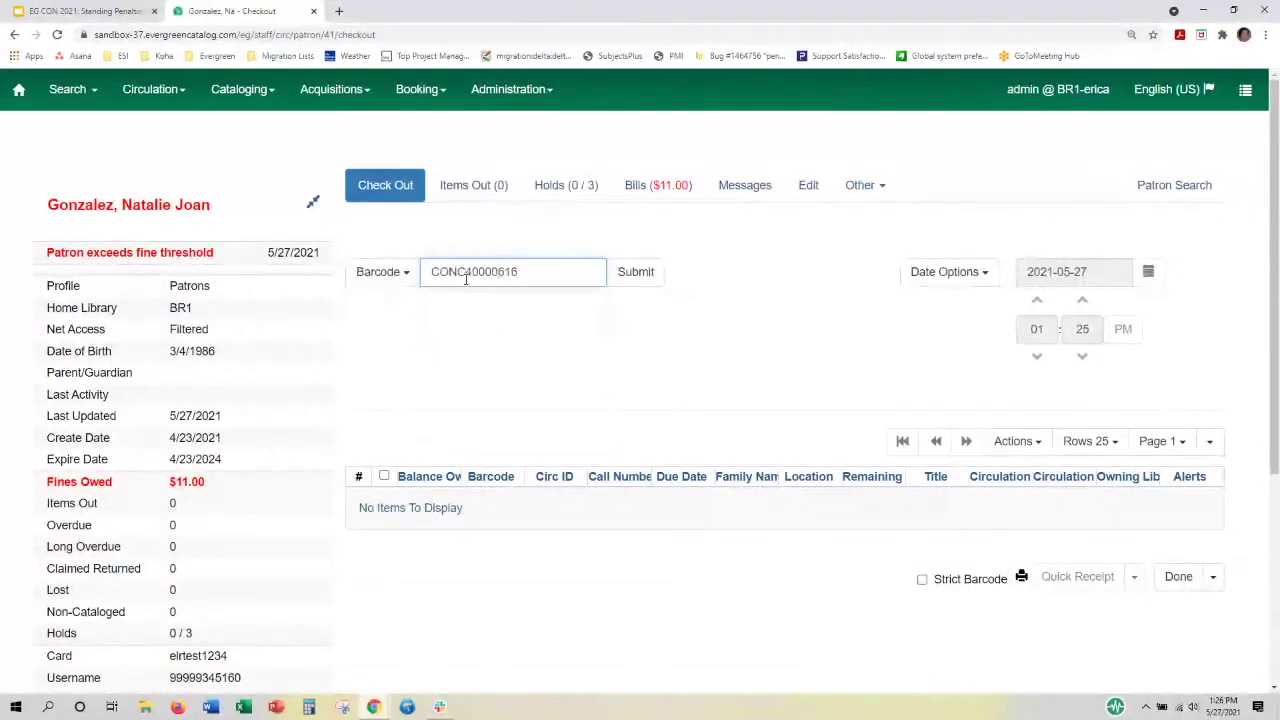
pyautogui.click(636, 276)
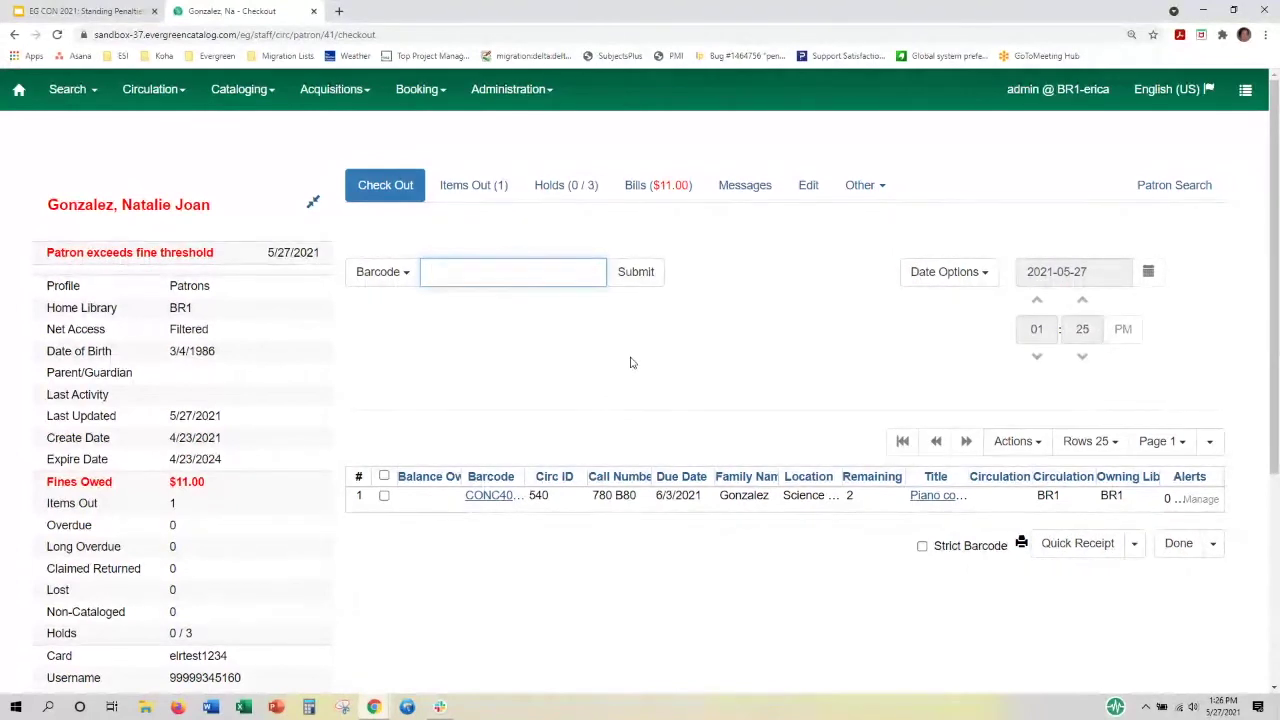
# Try to check out a second item, CONC64000316, to the same patron
pyautogui.click(485, 276)
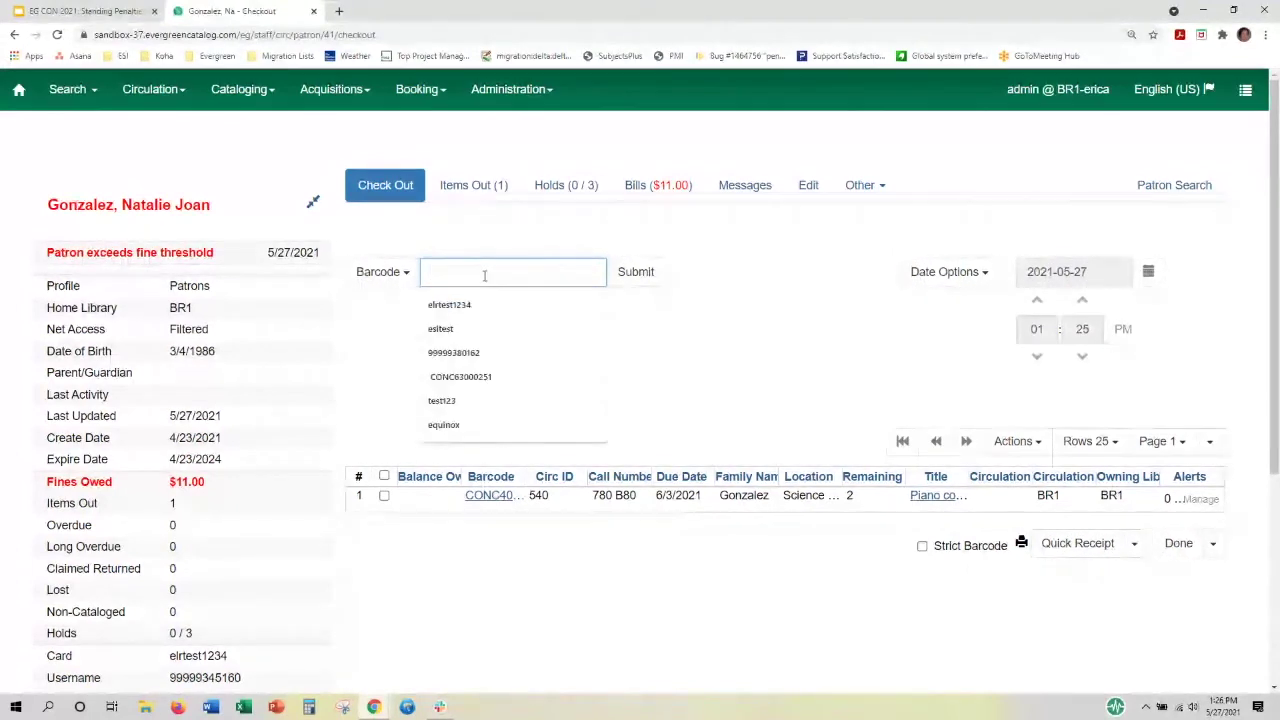
pyautogui.write('CONC')
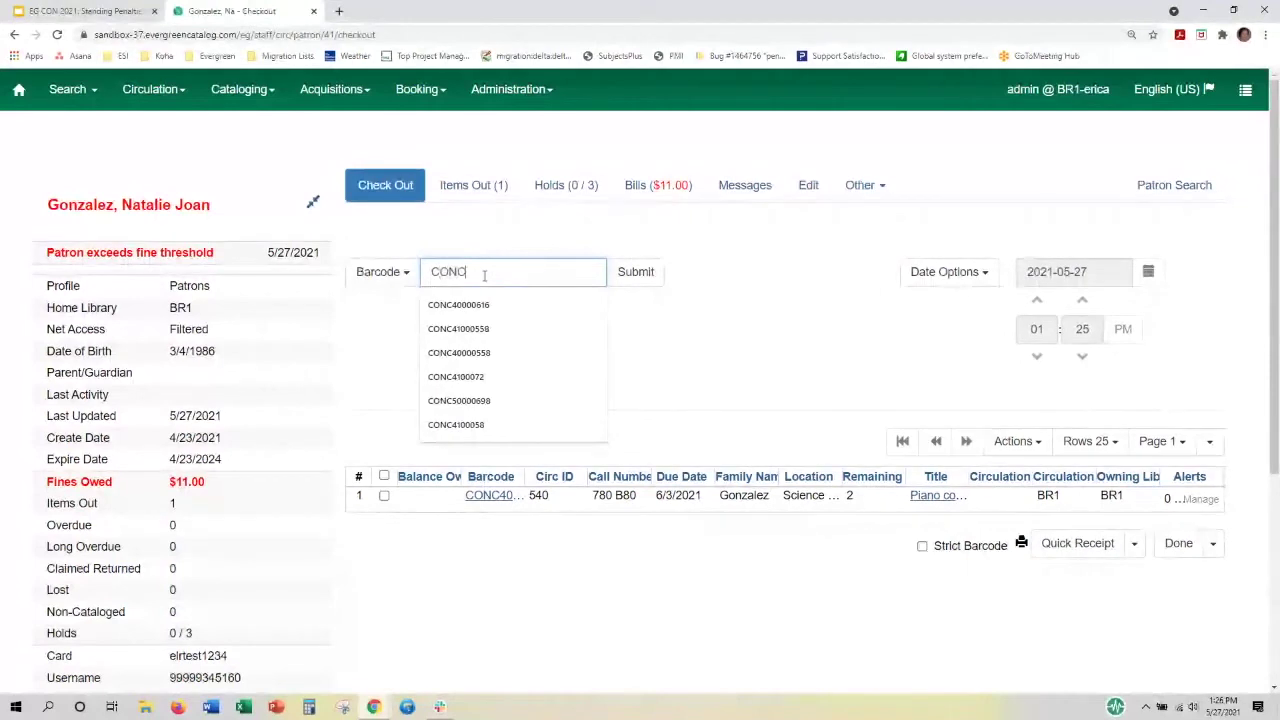
pyautogui.write('64')
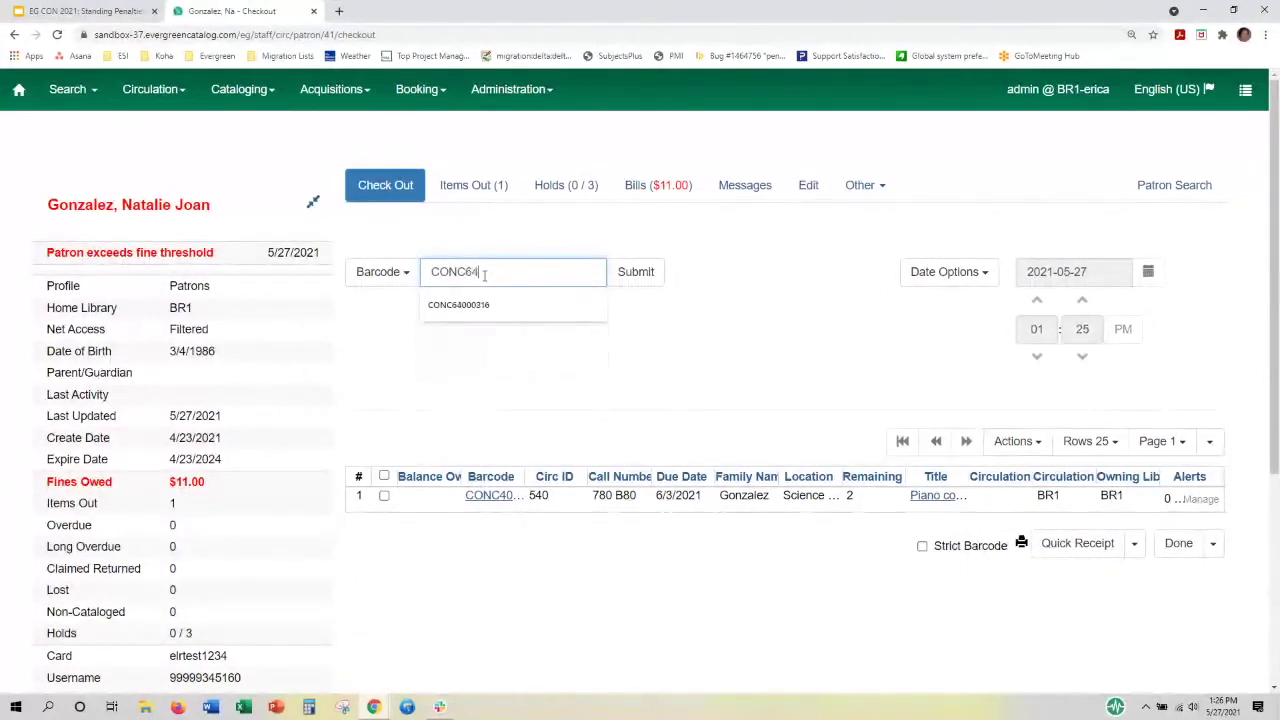
pyautogui.write('000')
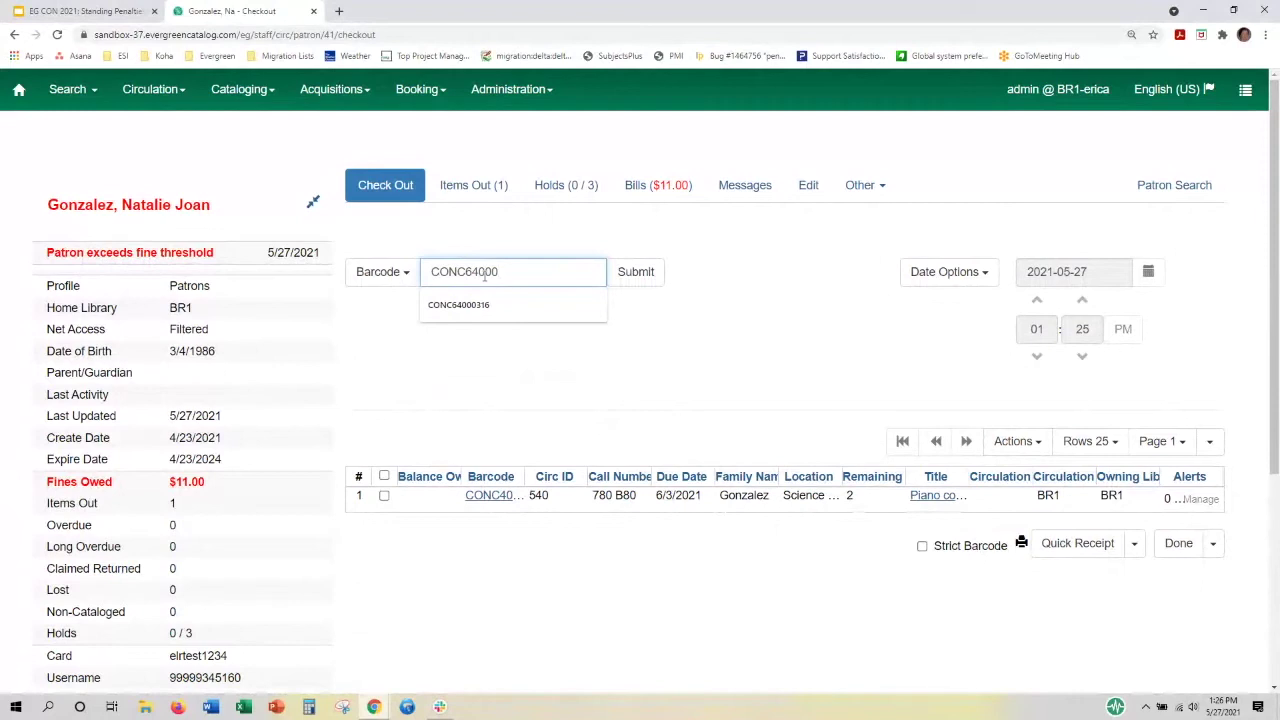
pyautogui.write('316')
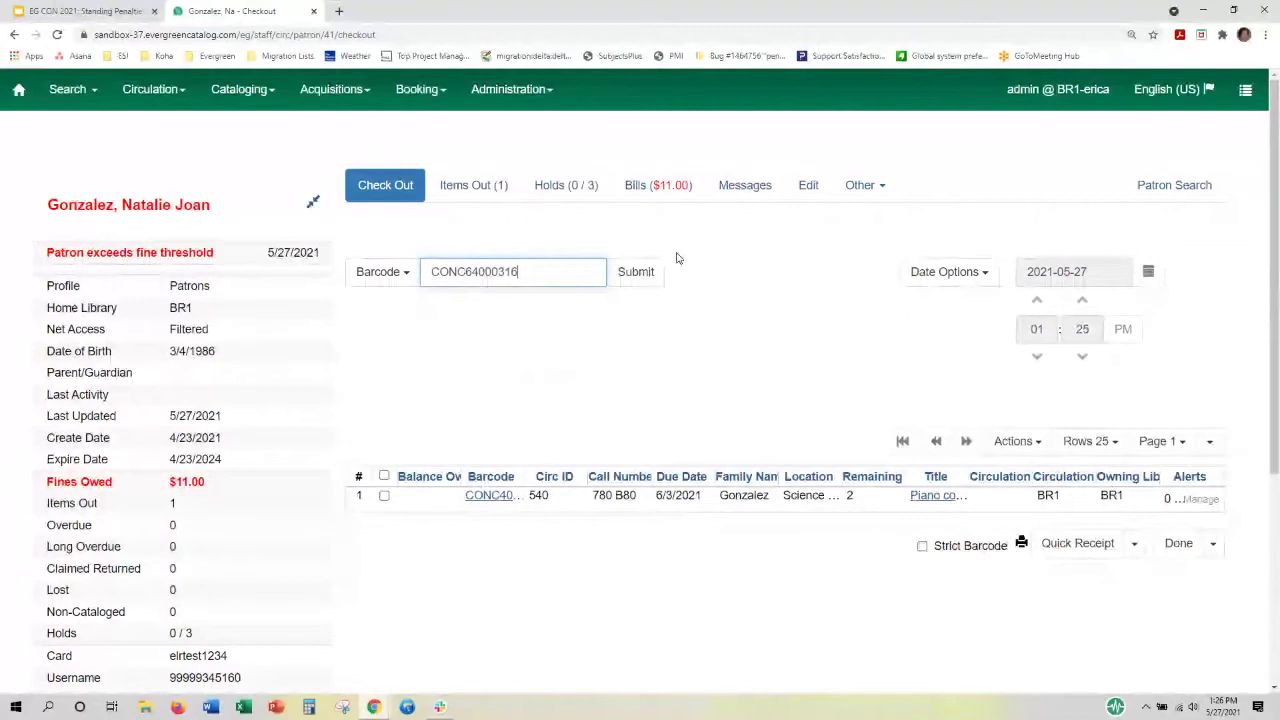
pyautogui.press('Return')
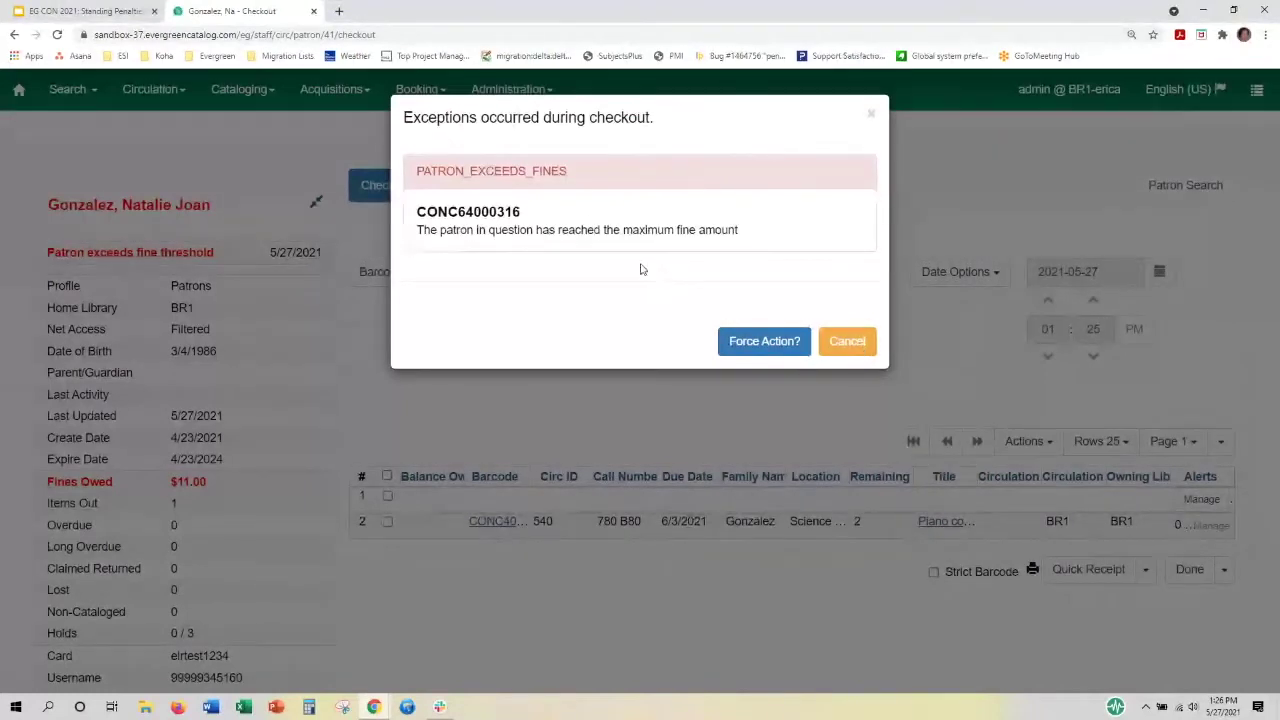
# Cancel the blocked checkout and view the group penalty thresholds set for the CONS library
pyautogui.click(822, 345)
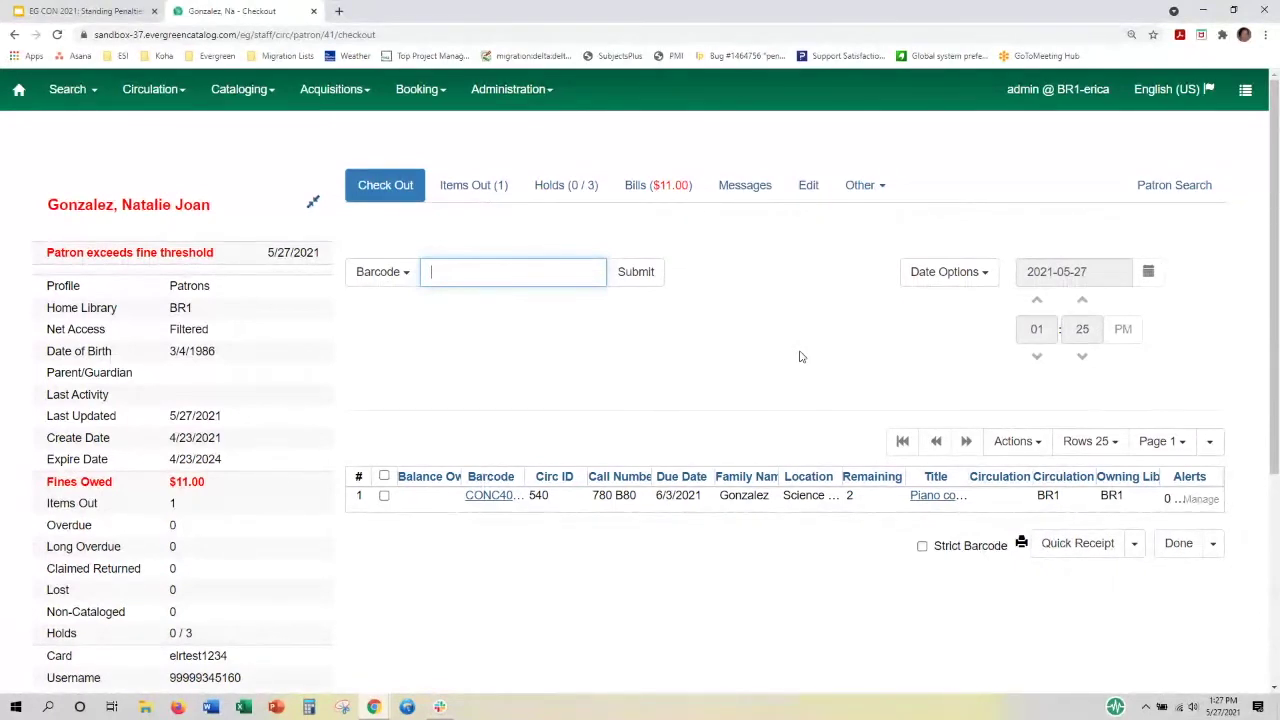
pyautogui.click(548, 97)
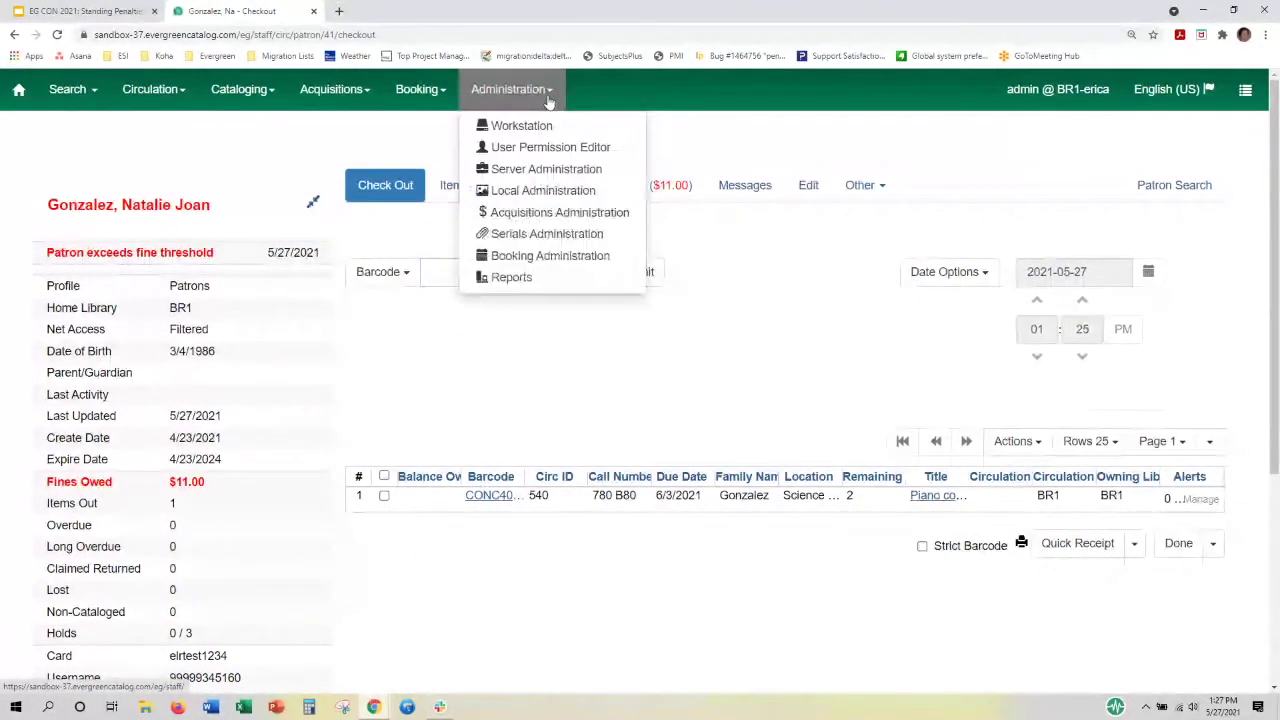
pyautogui.click(522, 190)
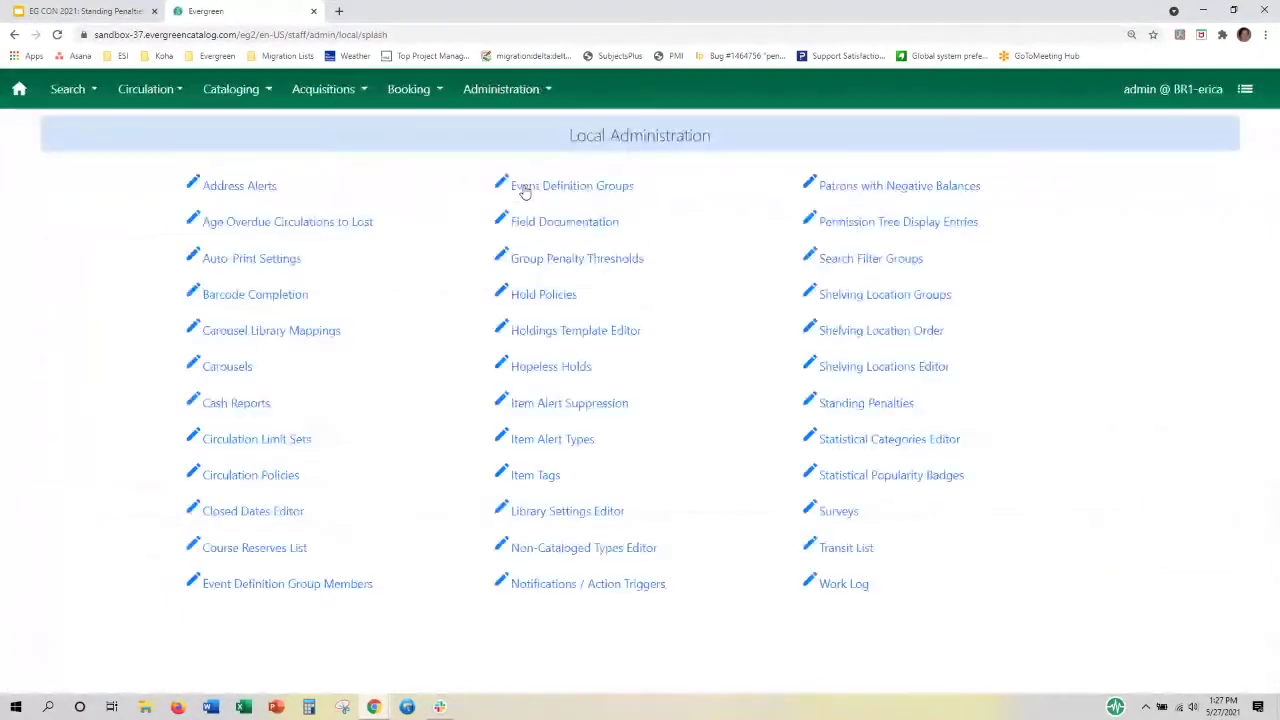
pyautogui.click(560, 258)
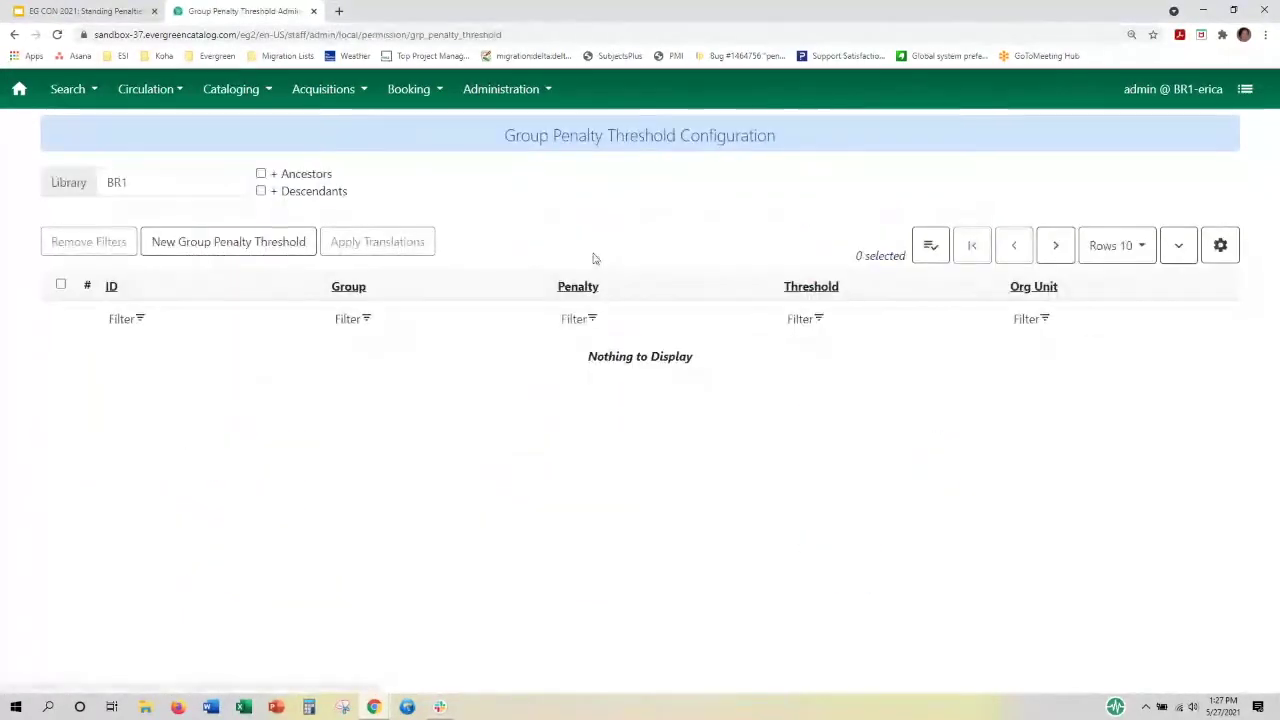
pyautogui.click(162, 182)
pyautogui.click(137, 216)
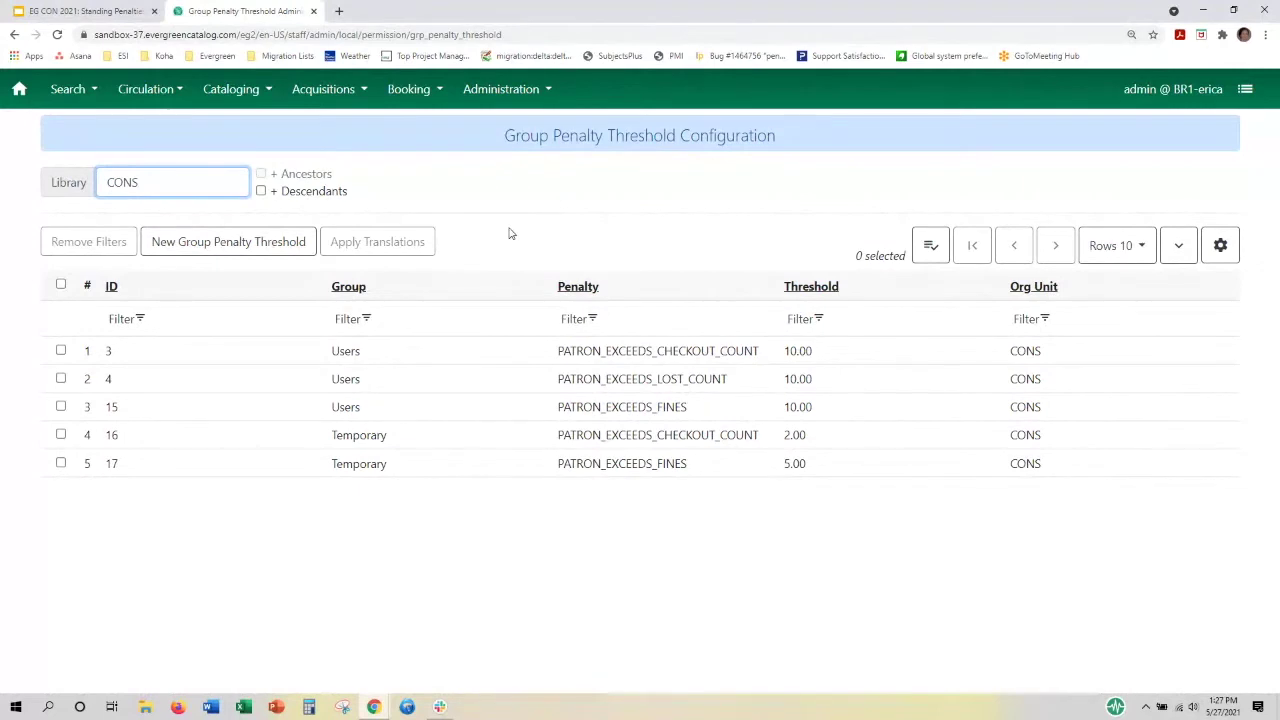
# Retrieve the Temporary-profile patron's account for checkout by entering the patron's barcode
pyautogui.press('F1')
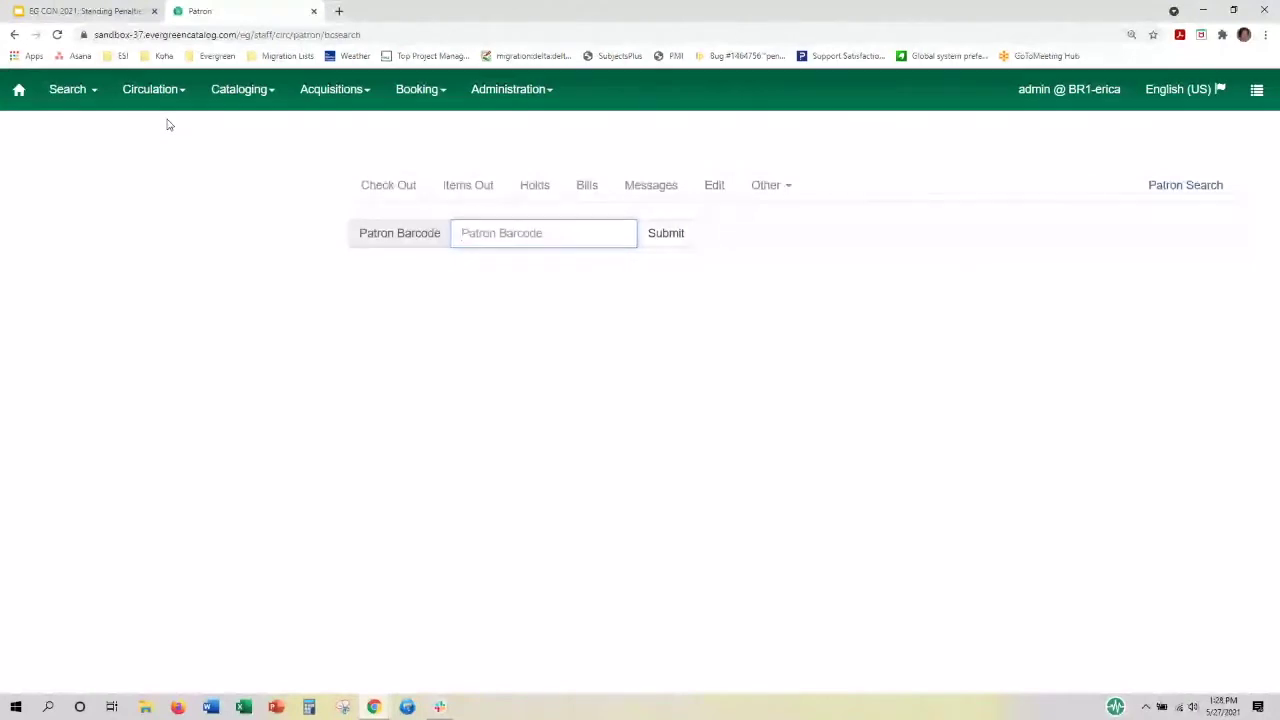
pyautogui.write('15963')
pyautogui.click(665, 233)
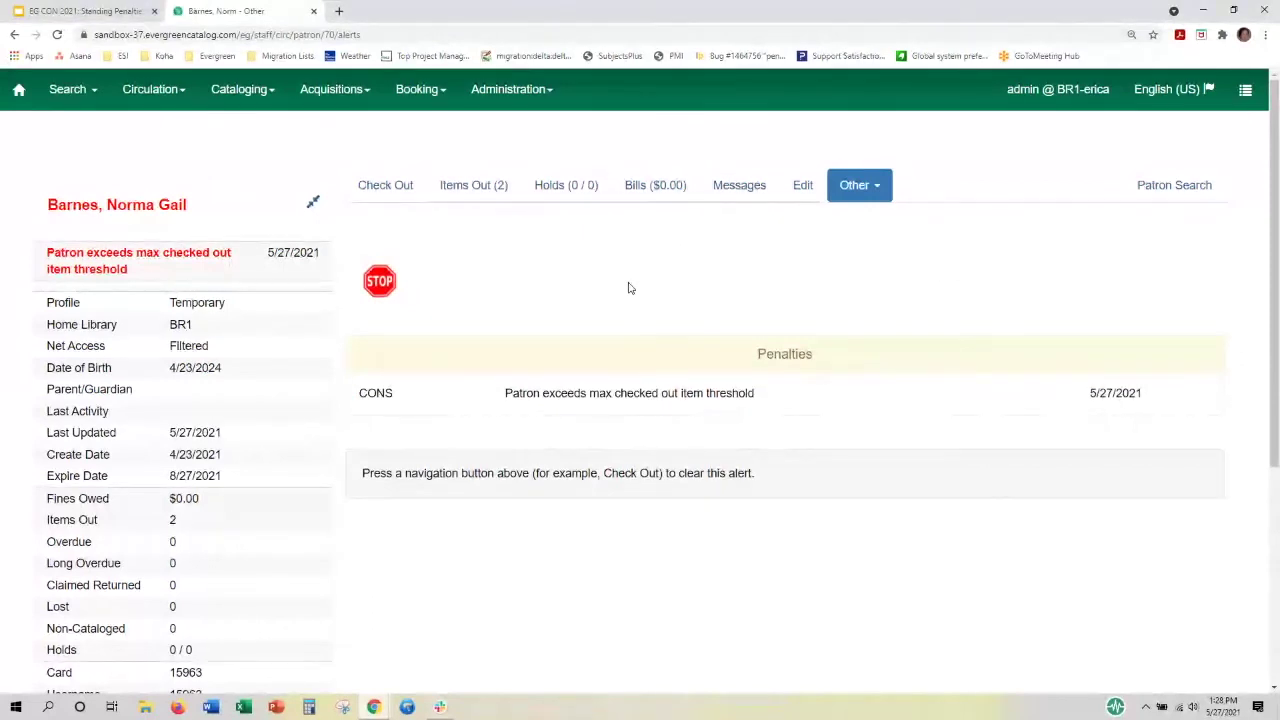
# Change the patron's main profile permission group to Patrons, save the record and reload the account
pyautogui.click(802, 190)
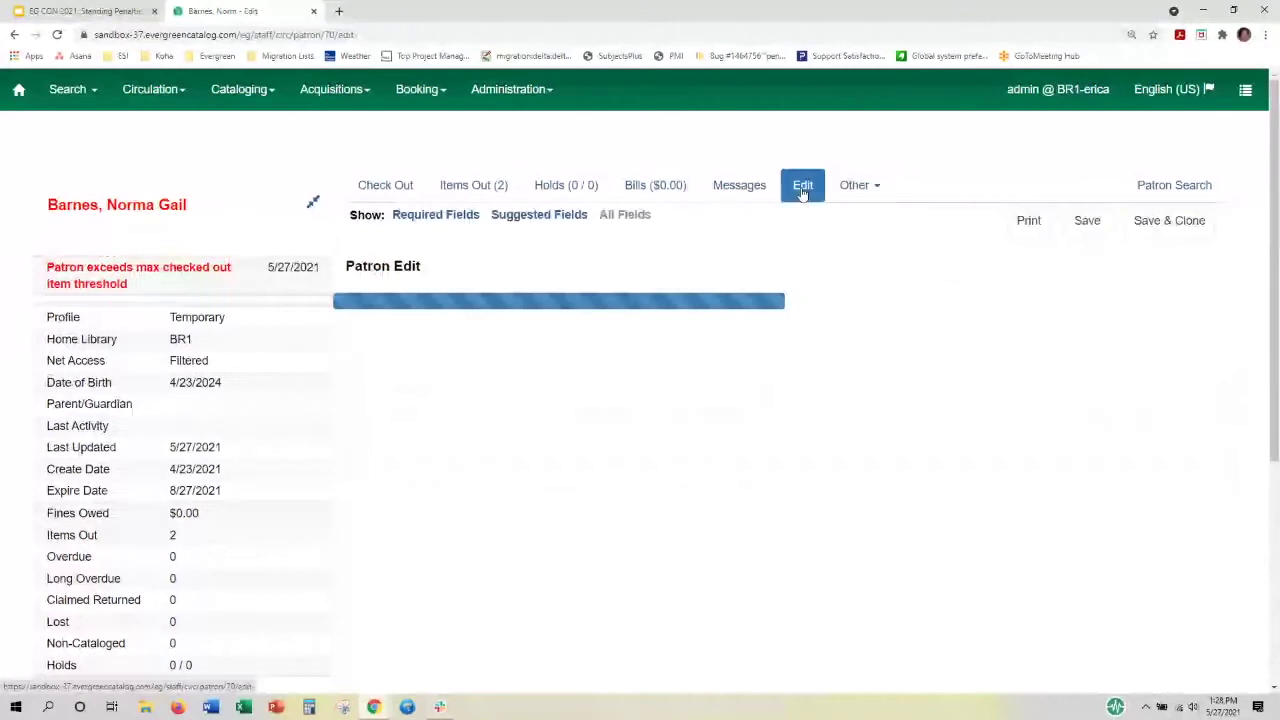
pyautogui.scroll(-2, 867, 454)
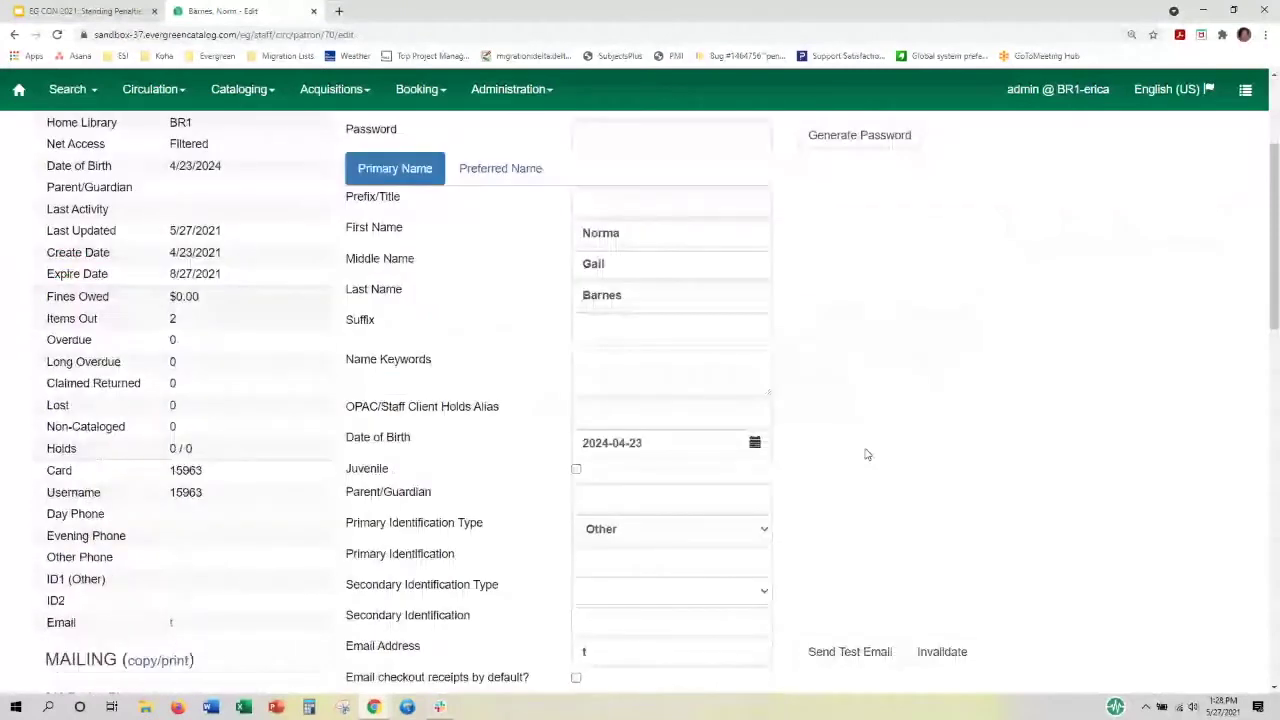
pyautogui.scroll(-4, 867, 454)
pyautogui.click(700, 379)
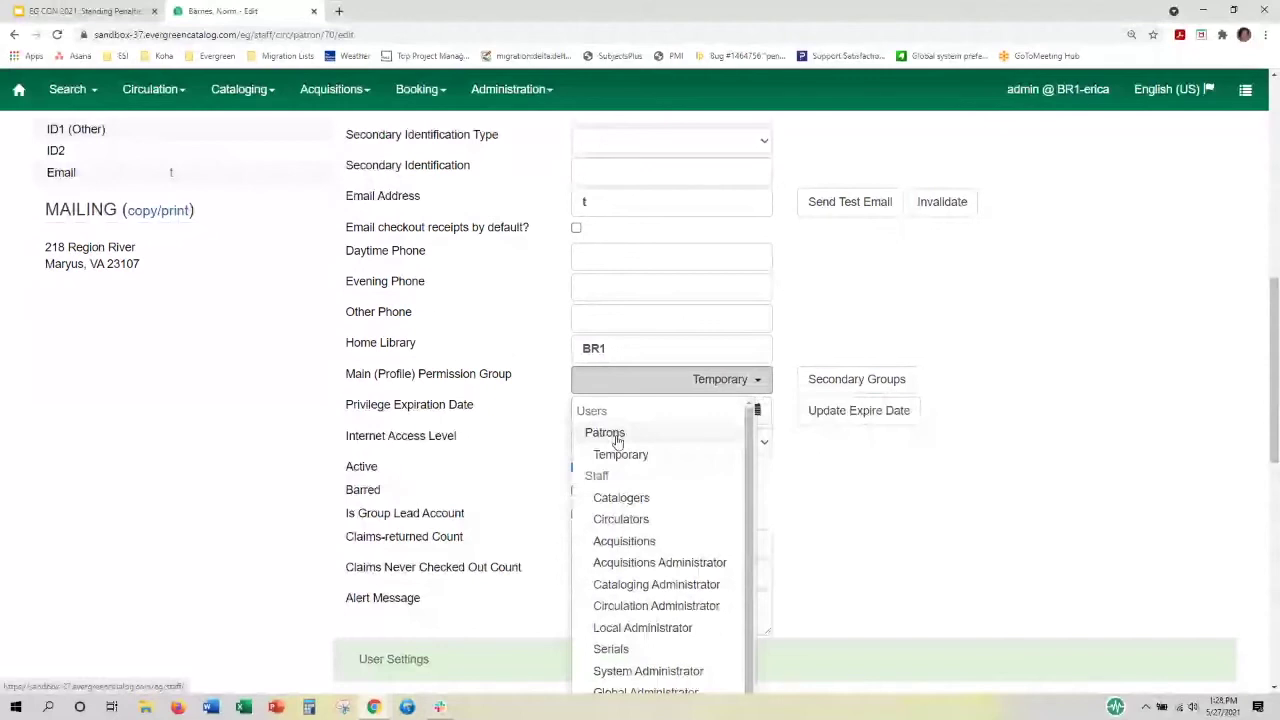
pyautogui.click(617, 441)
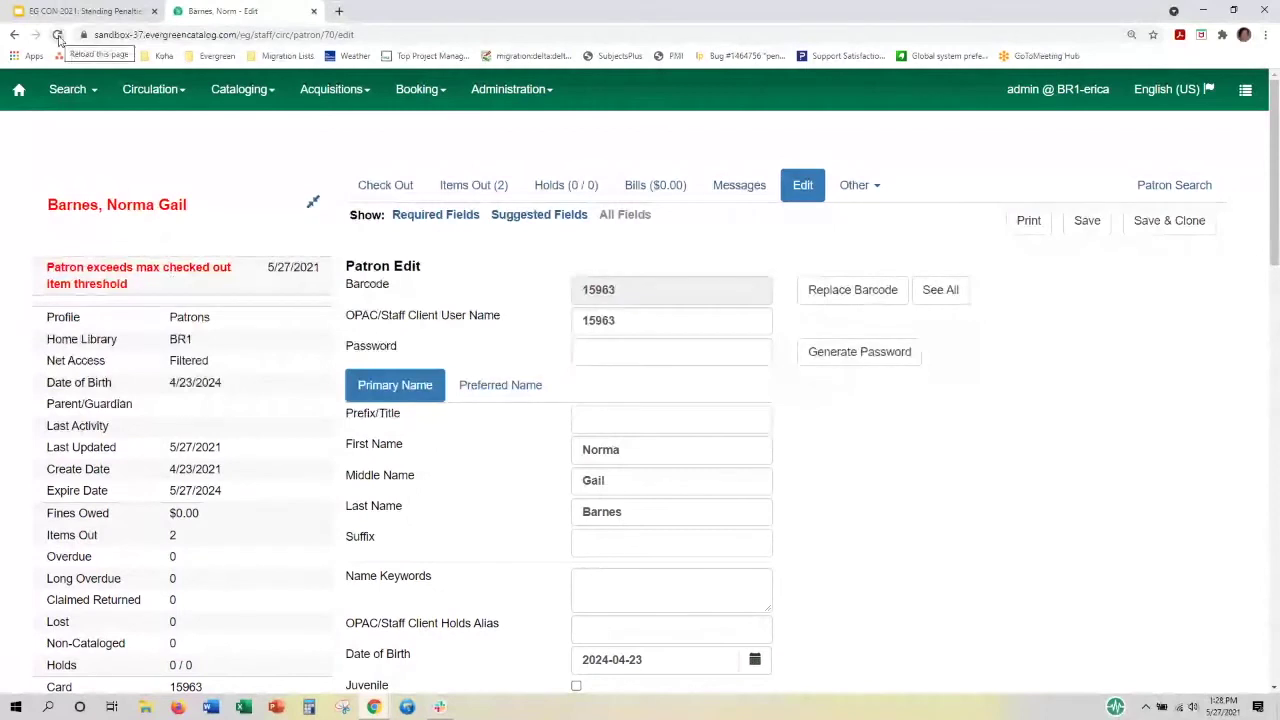
pyautogui.click(58, 36)
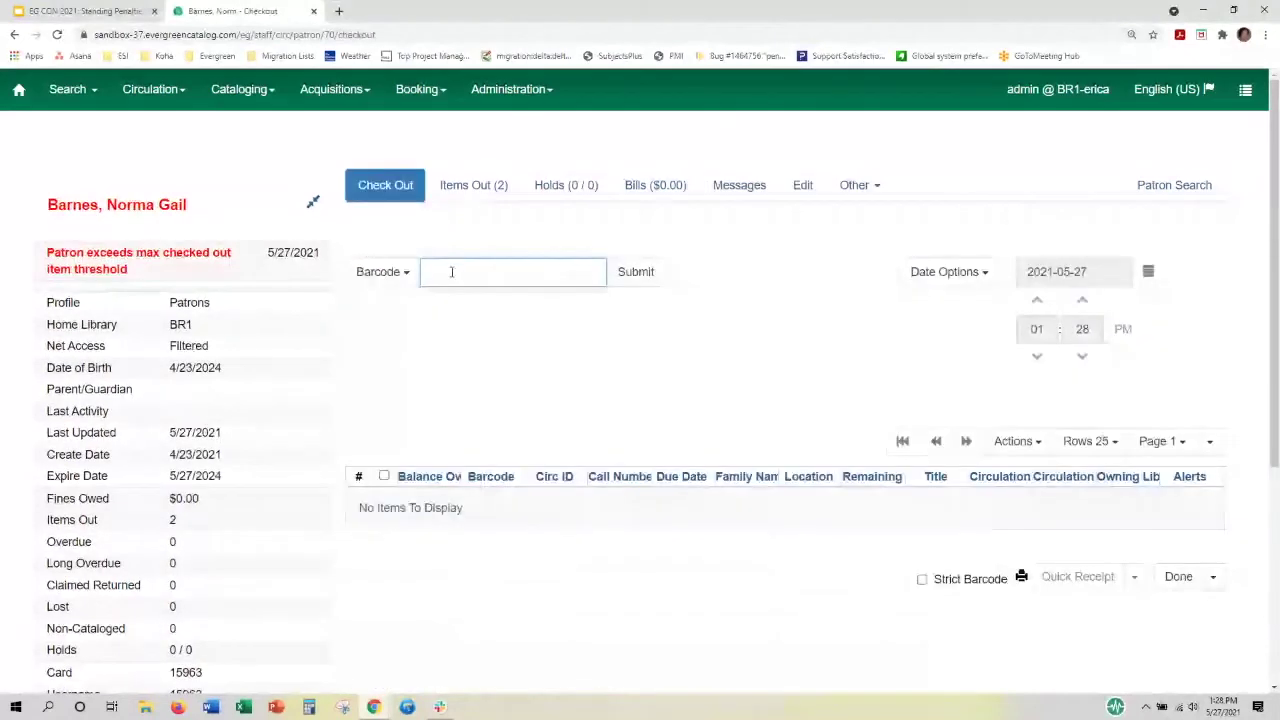
# Try to check out item CONC4100072 to the patron without forcing the action
pyautogui.write('CONC41')
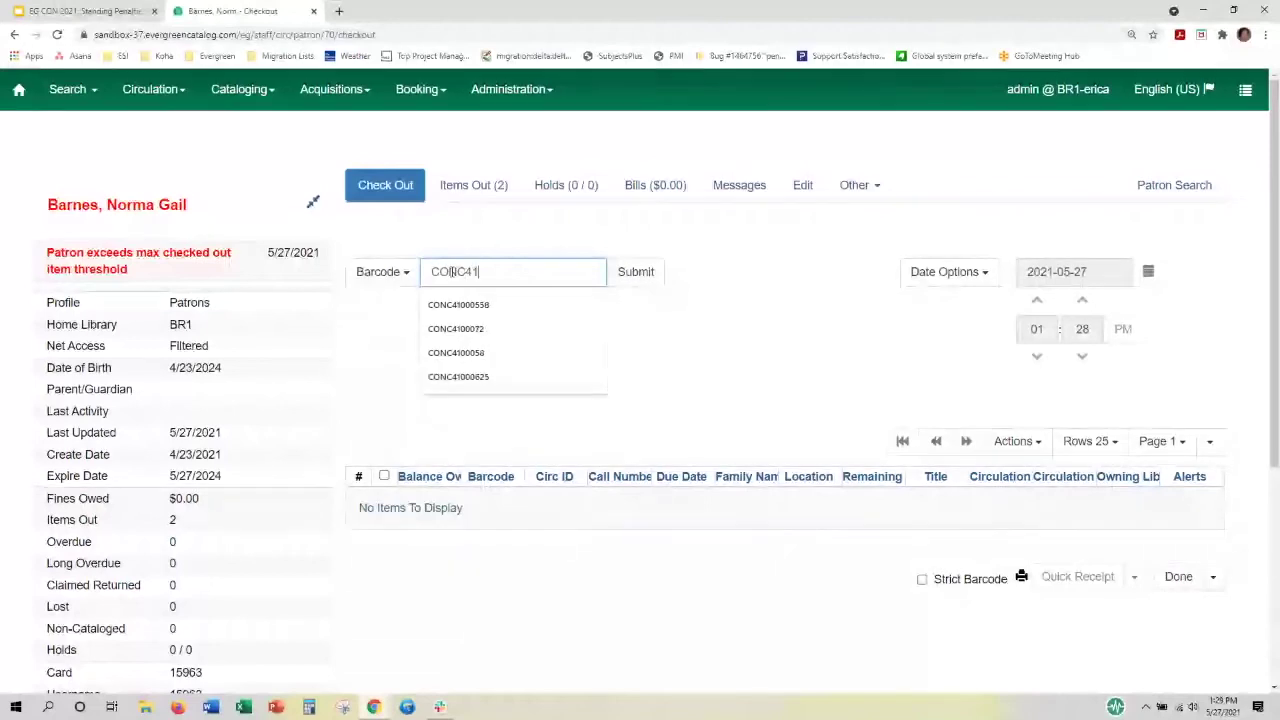
pyautogui.click(455, 328)
pyautogui.click(636, 272)
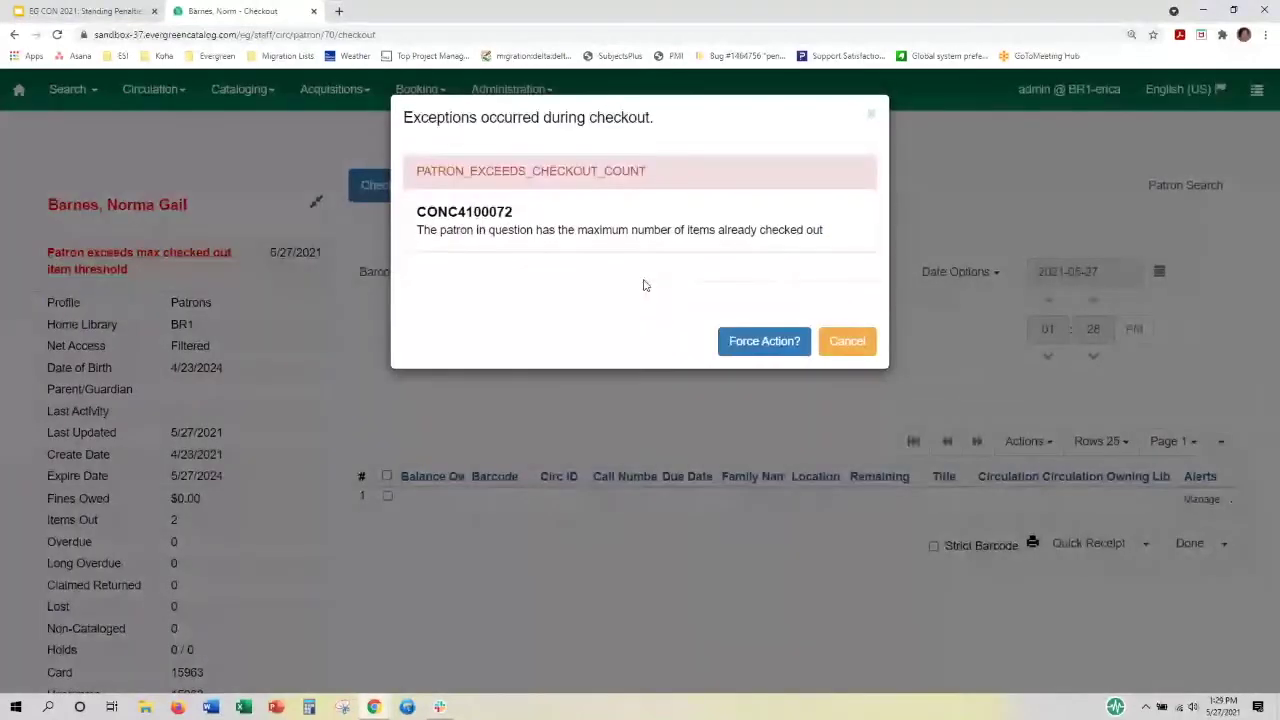
pyautogui.press('Escape')
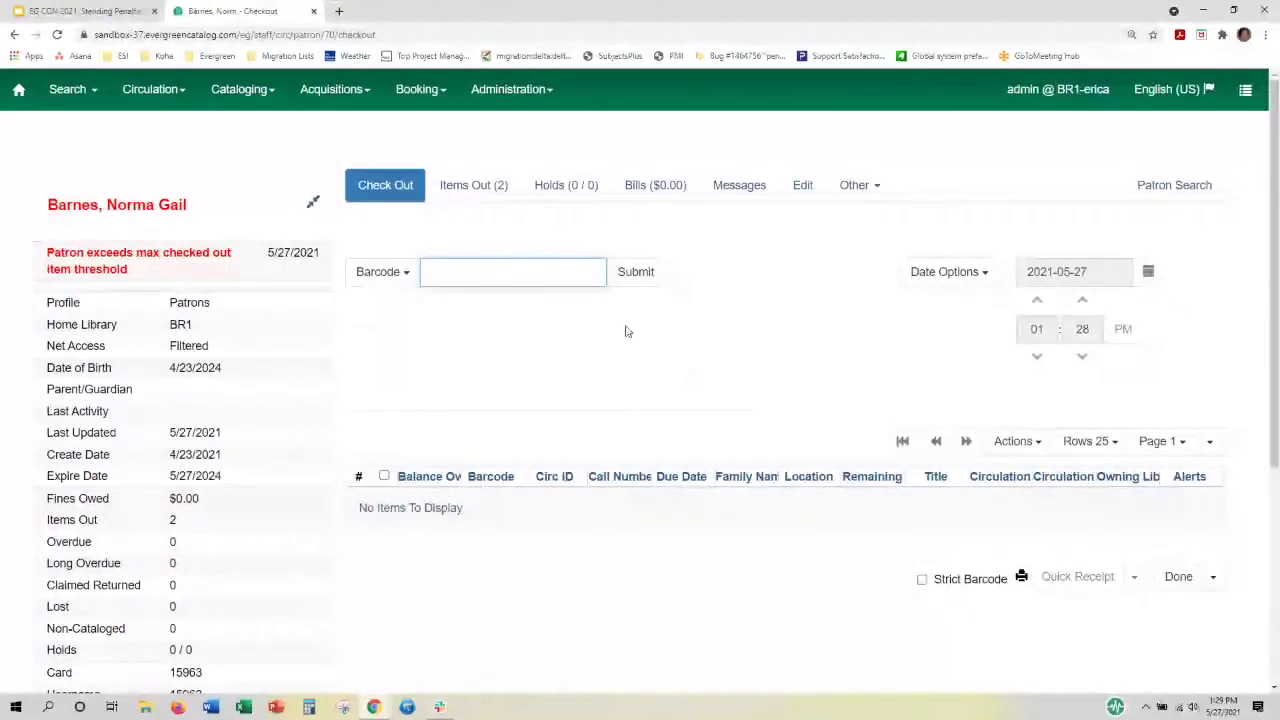
# Archive the max checked out item threshold penalty in the patron's messages and return to the checkout screen
pyautogui.click(741, 188)
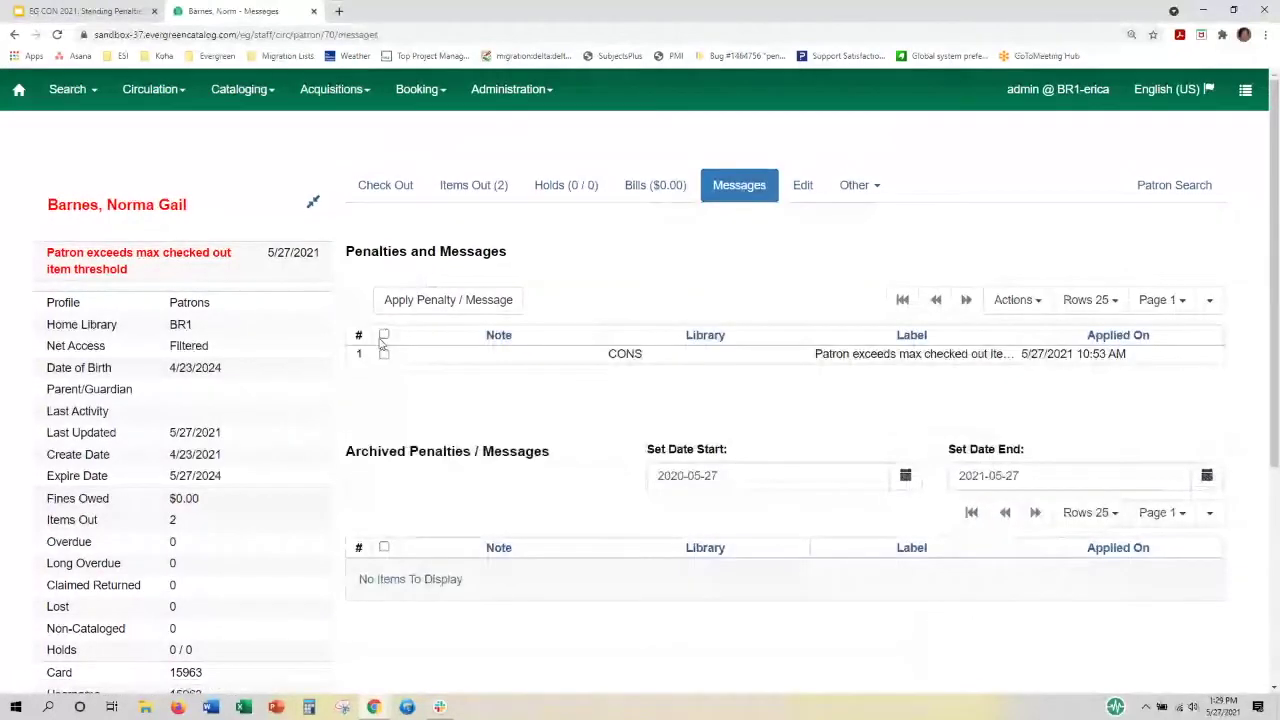
pyautogui.rightClick(453, 355)
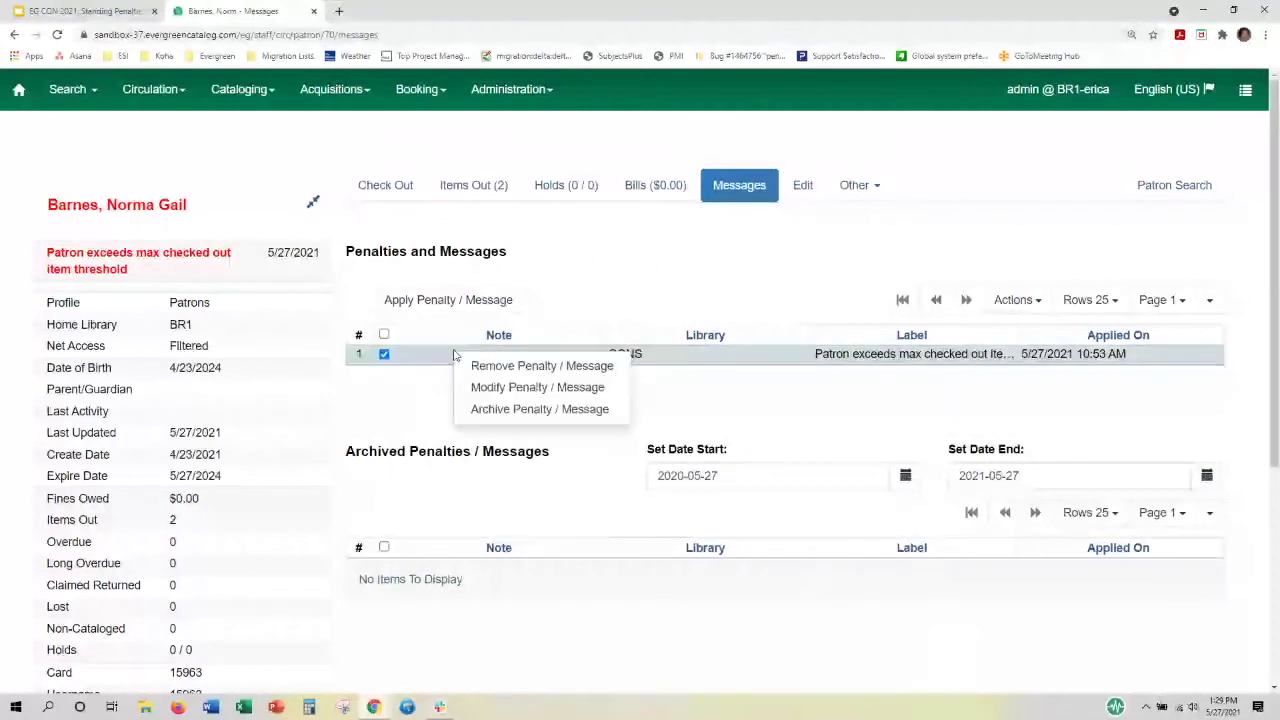
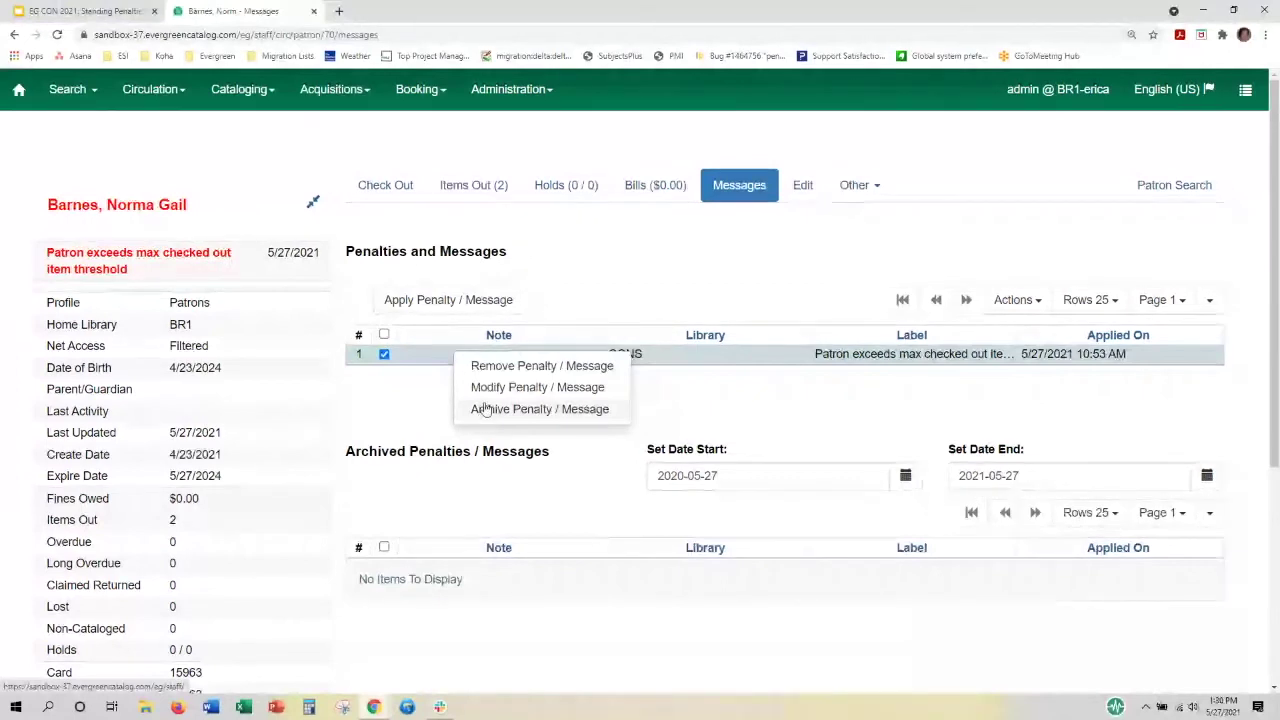
pyautogui.click(485, 410)
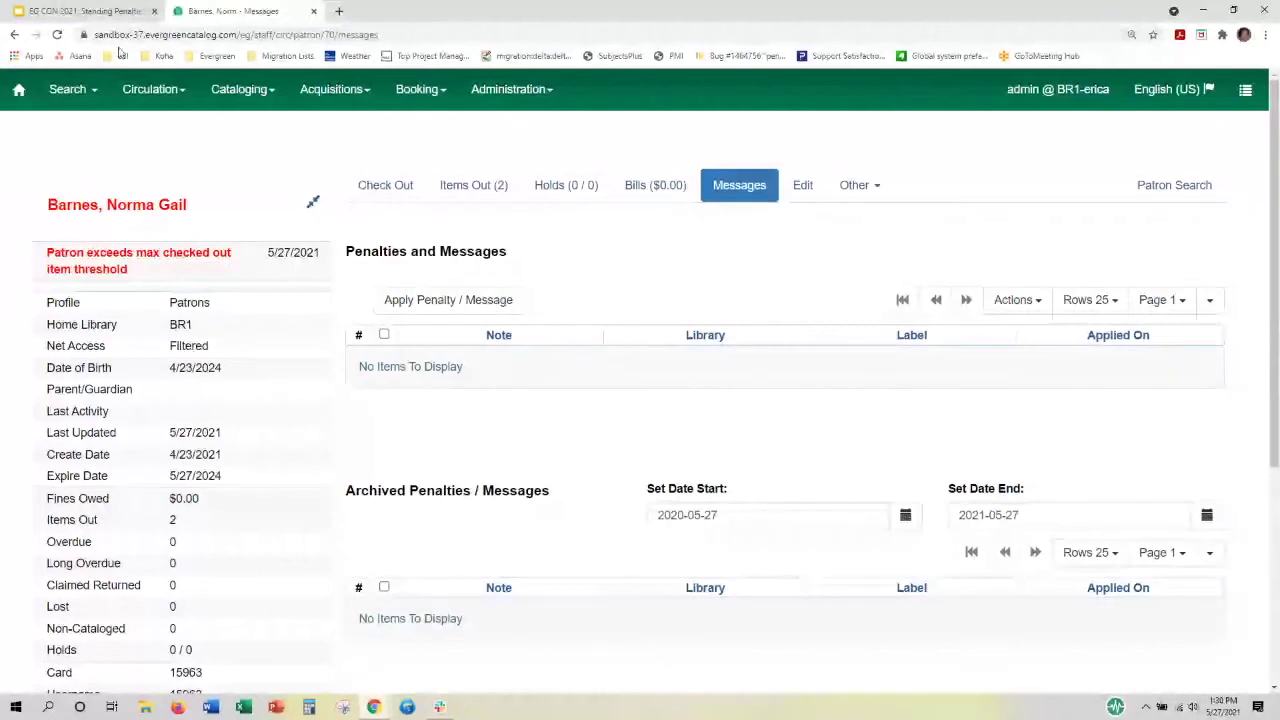
pyautogui.click(14, 34)
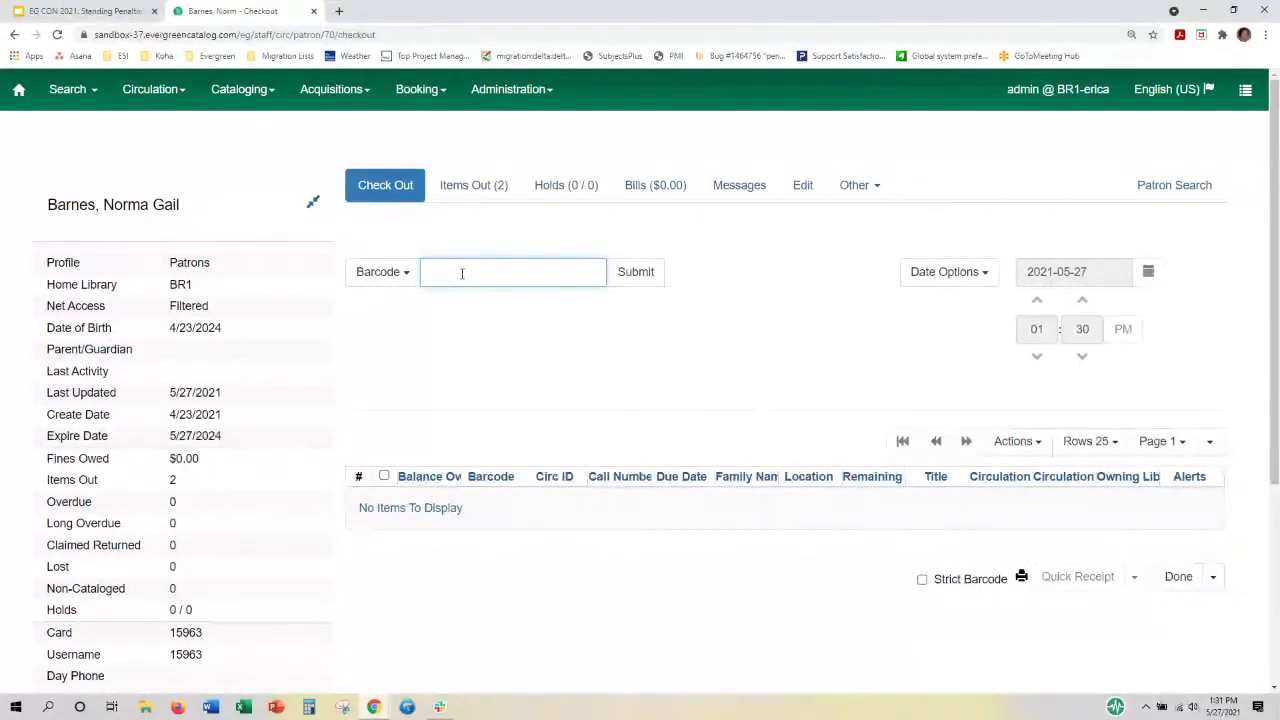
# Reopen the Group Penalty Threshold configuration and examine the Users and Temporary group thresholds for the CONS library
pyautogui.click(552, 91)
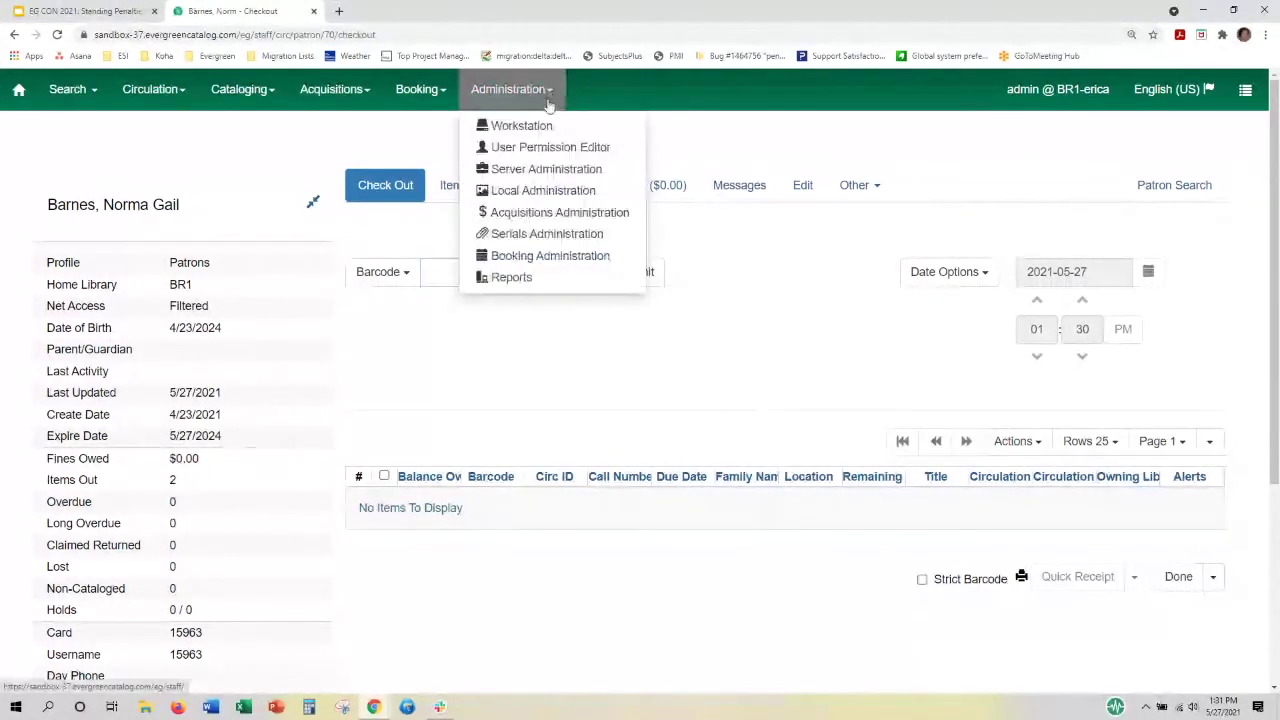
pyautogui.click(537, 191)
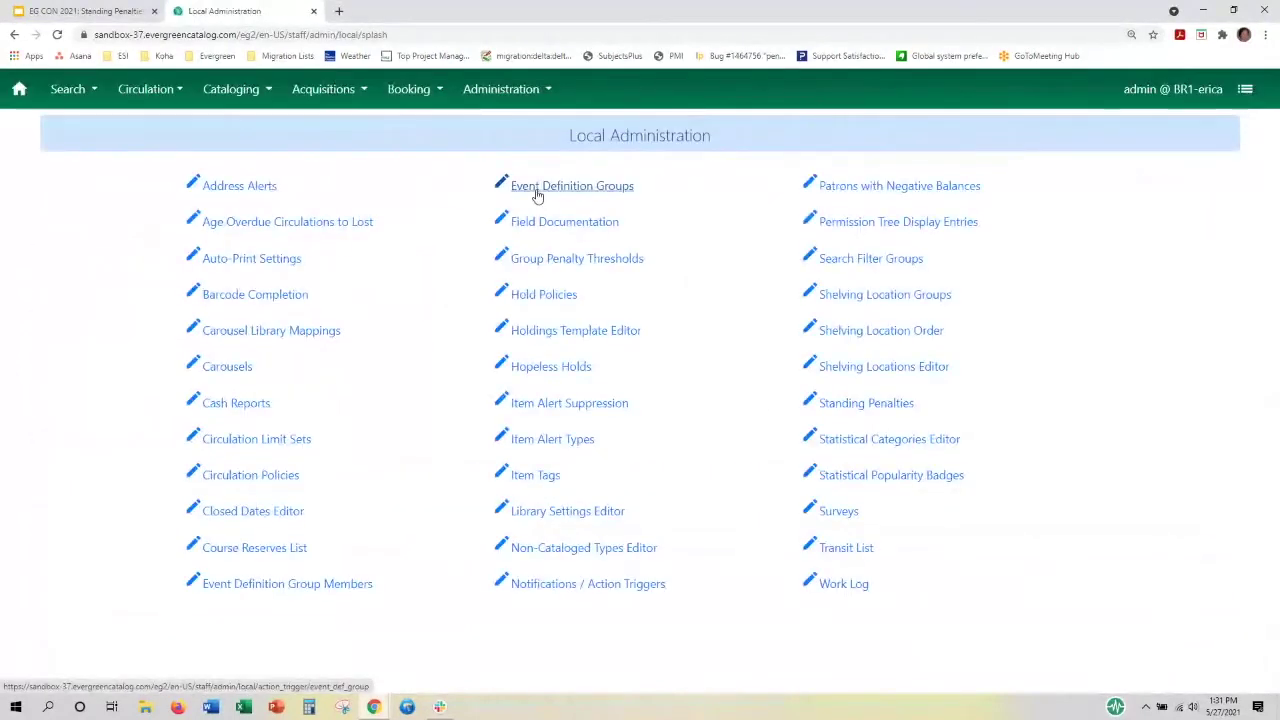
pyautogui.click(552, 258)
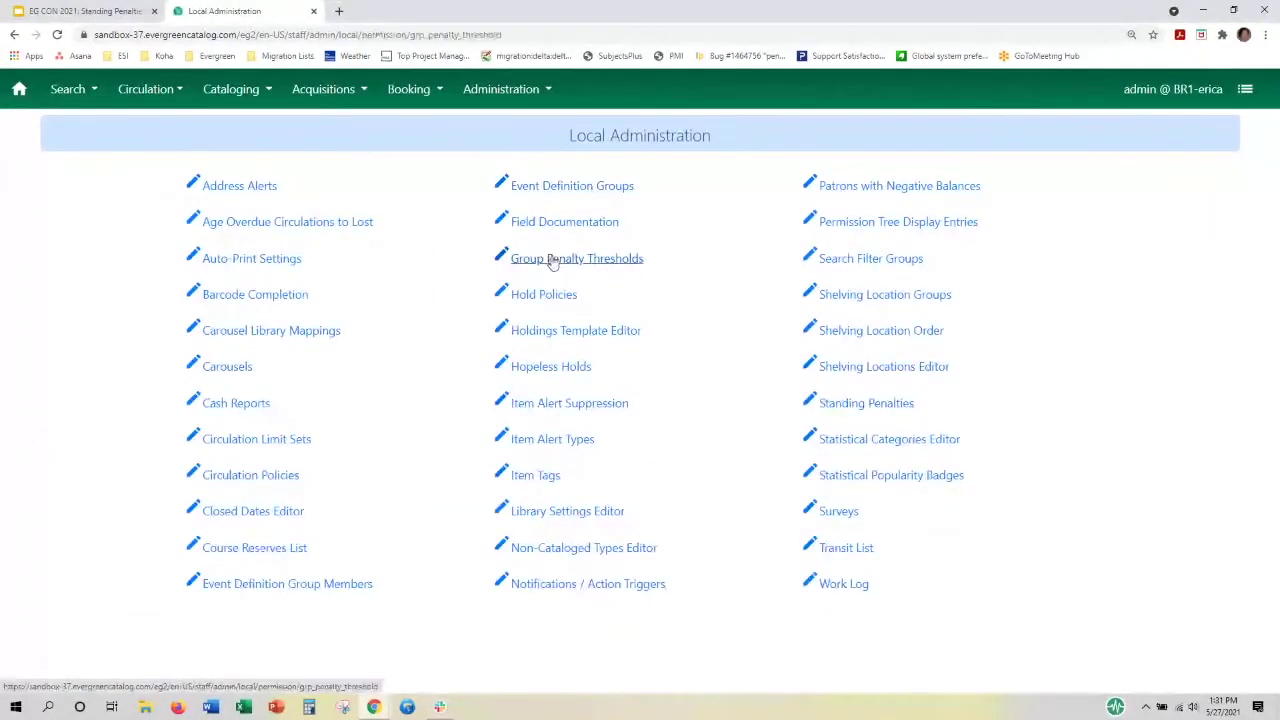
pyautogui.click(150, 182)
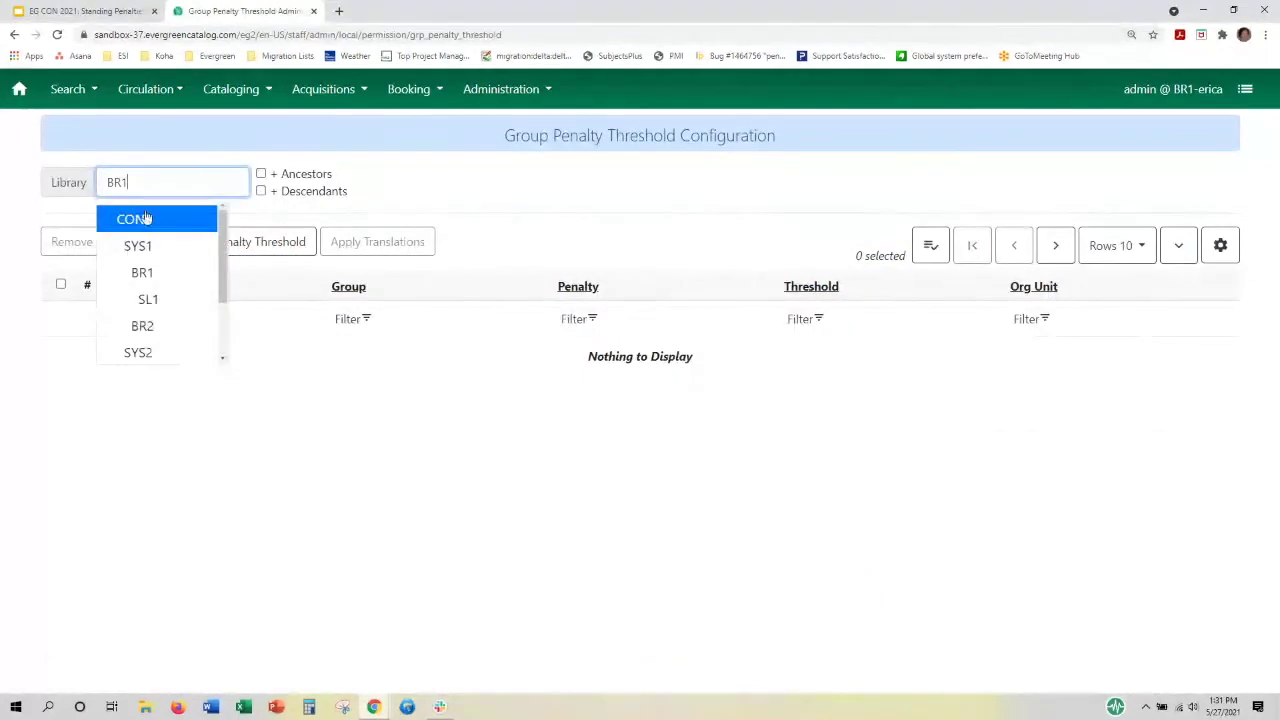
pyautogui.click(145, 215)
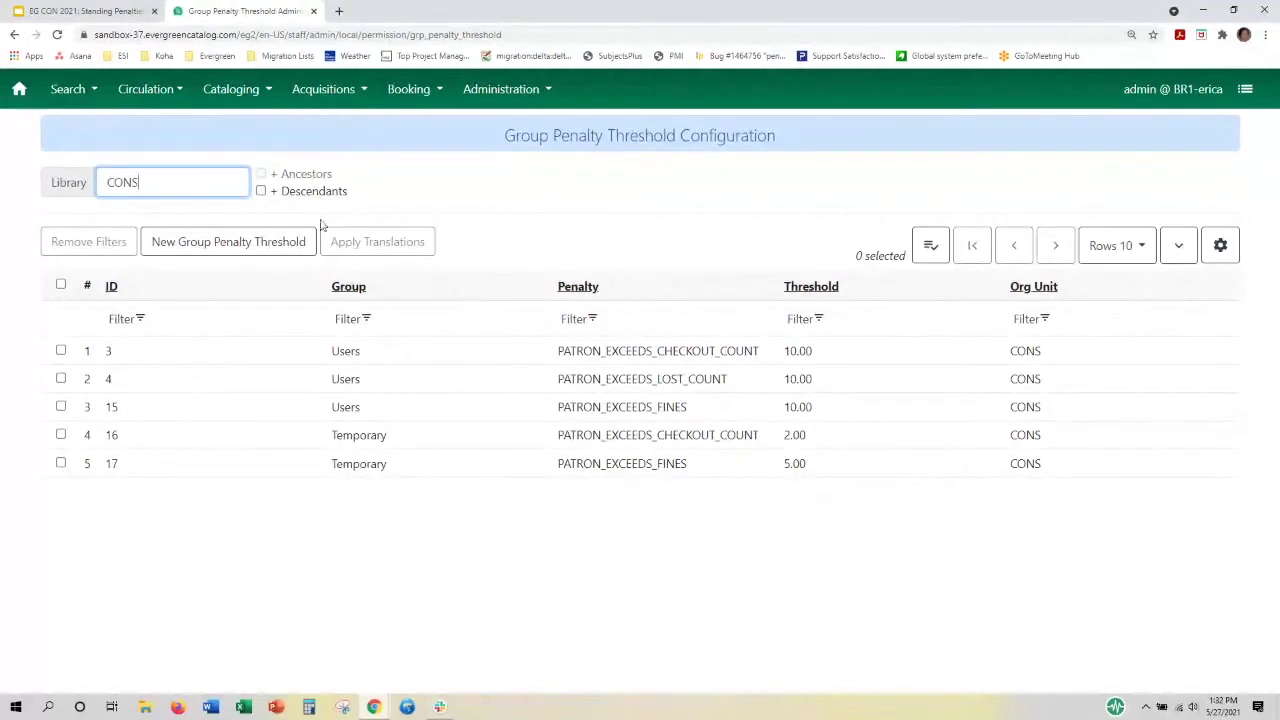
pyautogui.rightClick(157, 90)
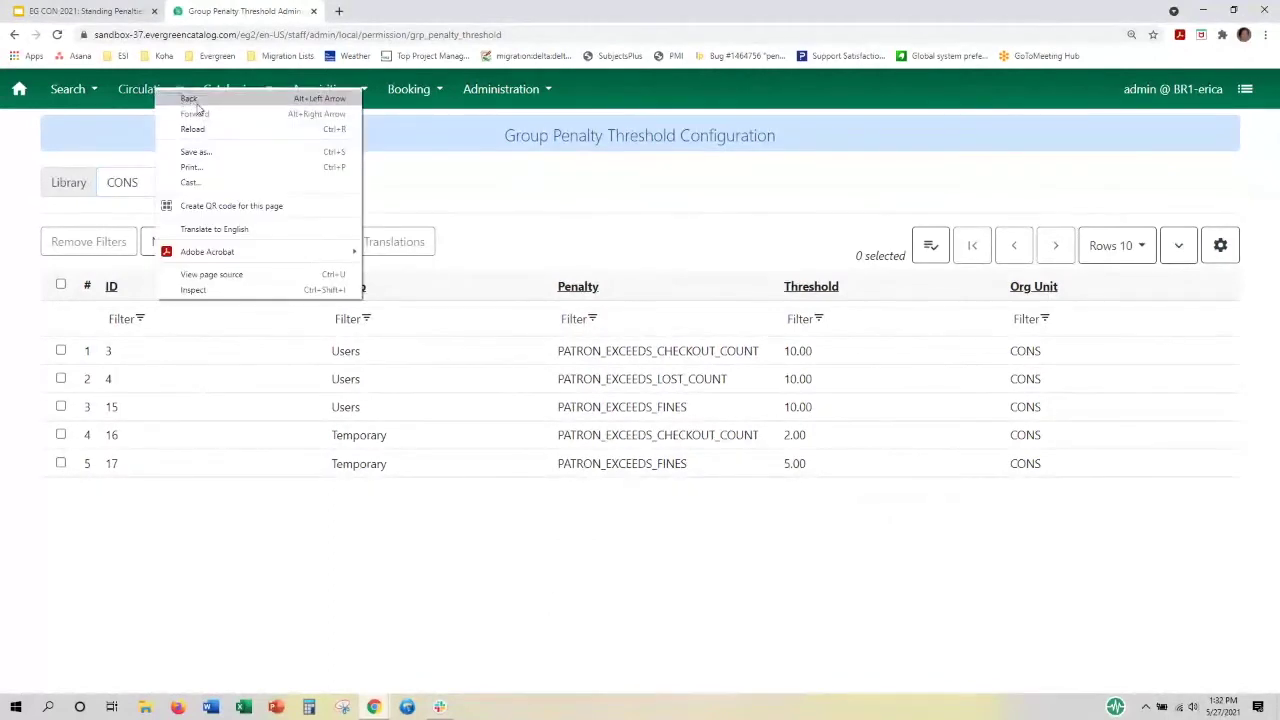
pyautogui.click(384, 146)
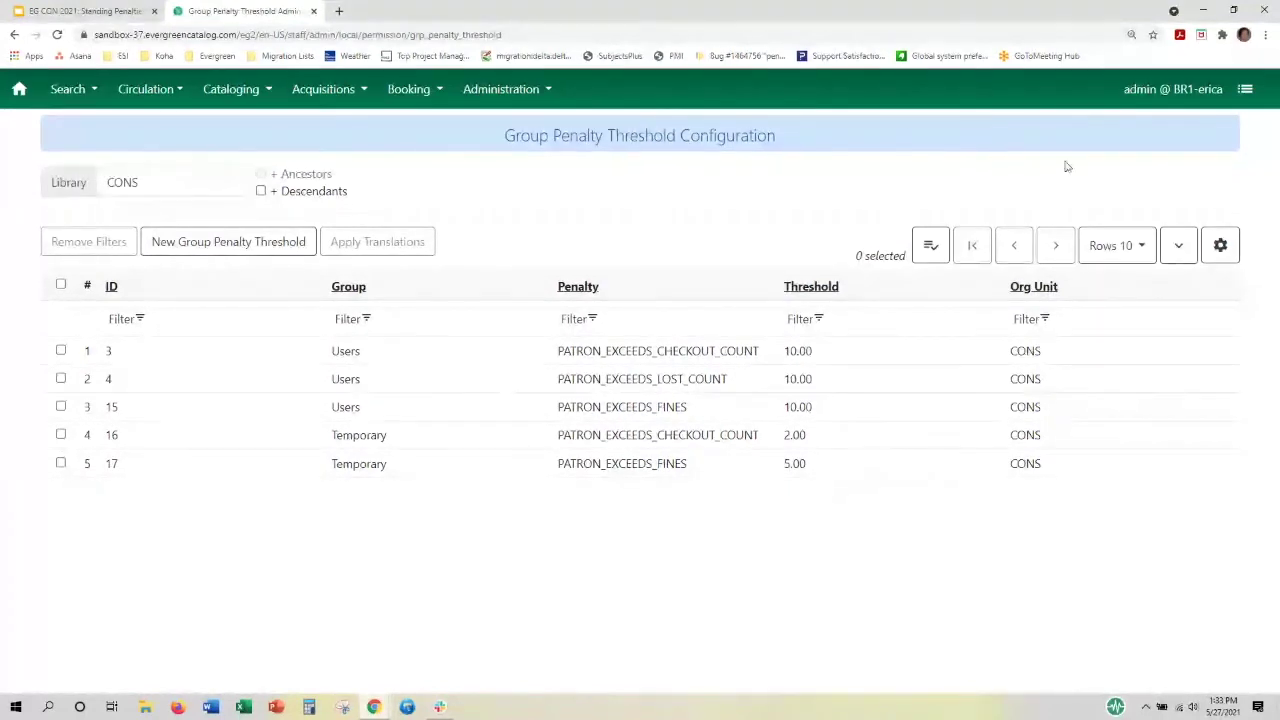
# Switch to the Google Slides presentation to check the threshold bugs slide, and return to Evergreen
pyautogui.click(85, 11)
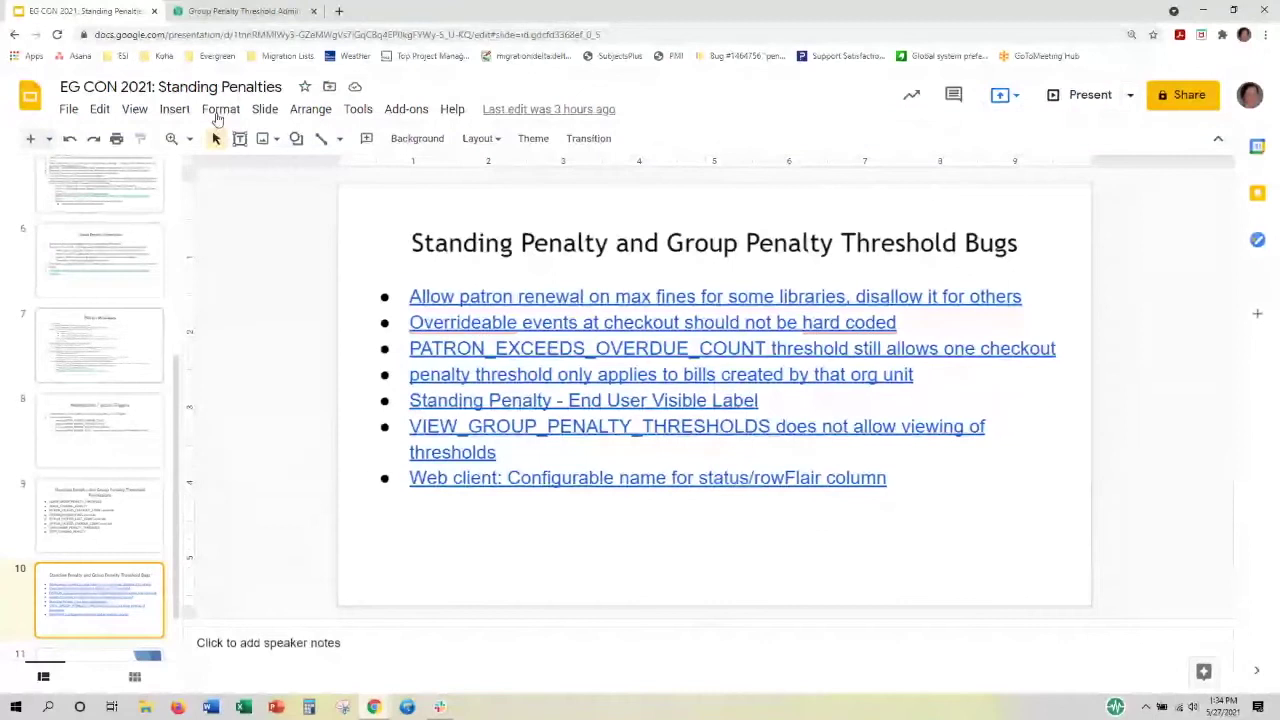
pyautogui.click(245, 11)
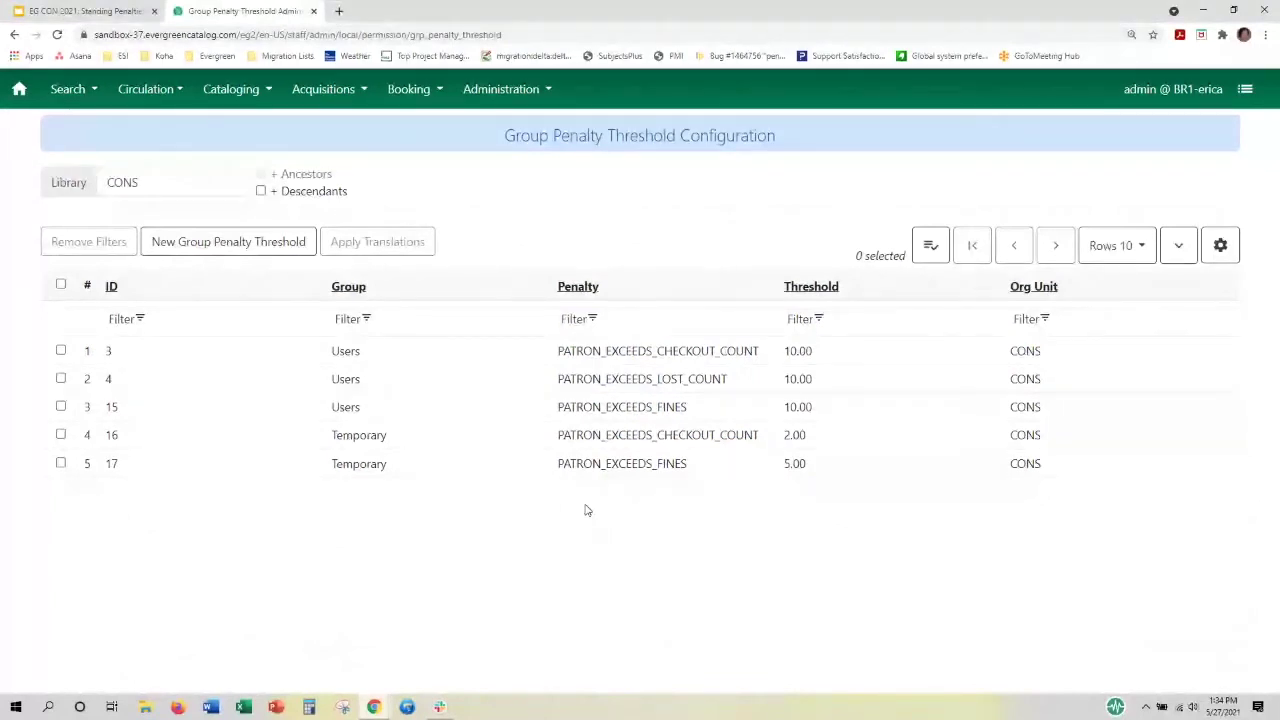
# Open patron checkout in a separate browser tab and retrieve another patron's account by barcode
pyautogui.click(172, 93)
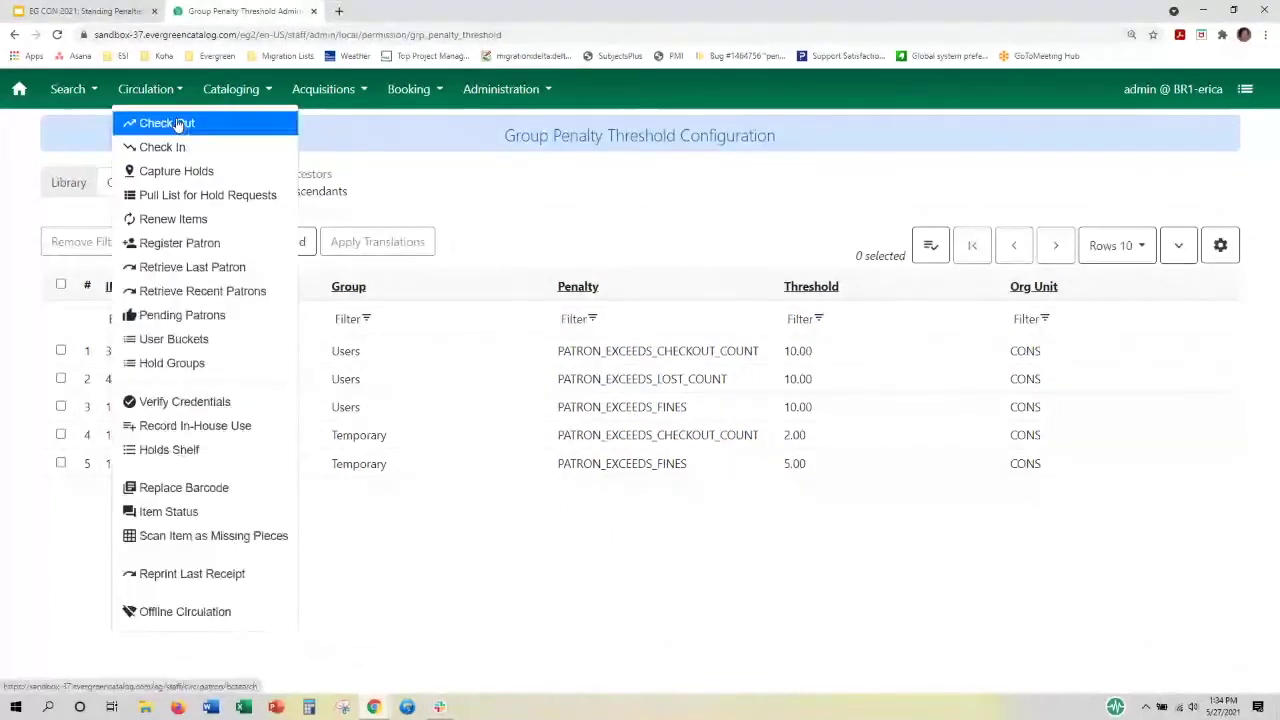
pyautogui.rightClick(177, 123)
pyautogui.click(226, 132)
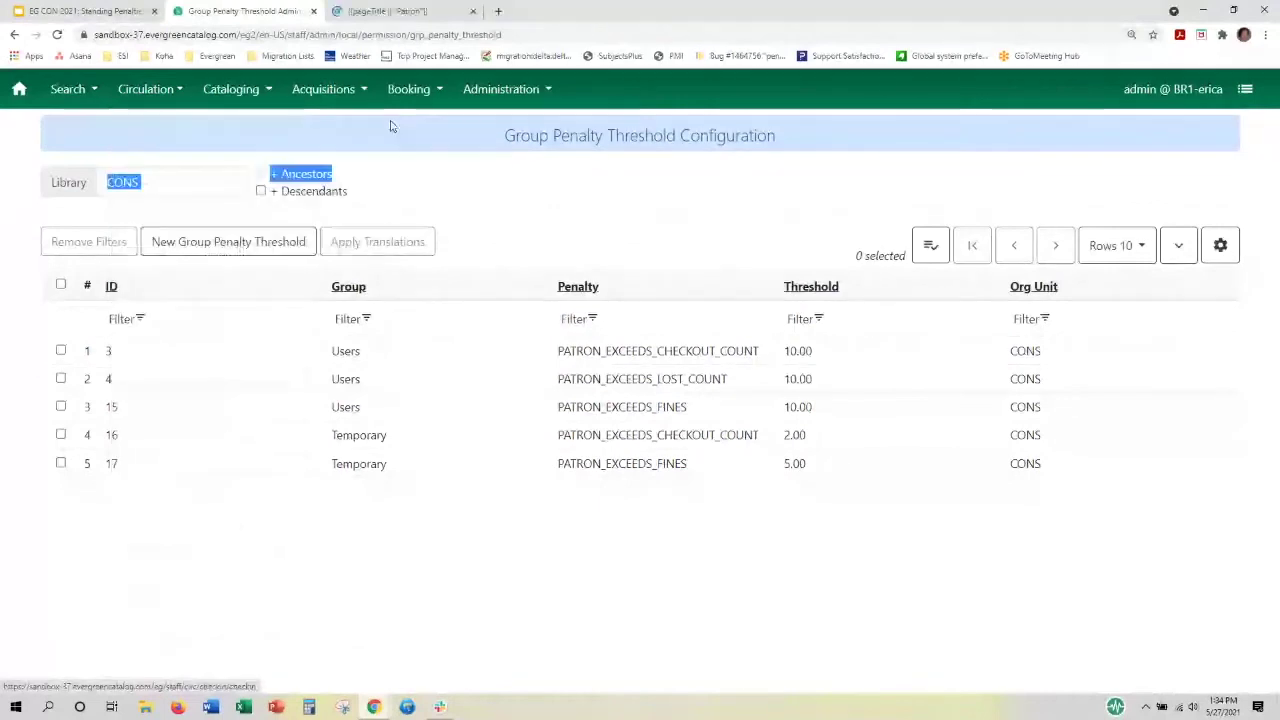
pyautogui.hotkey('ctrl', 'Tab')
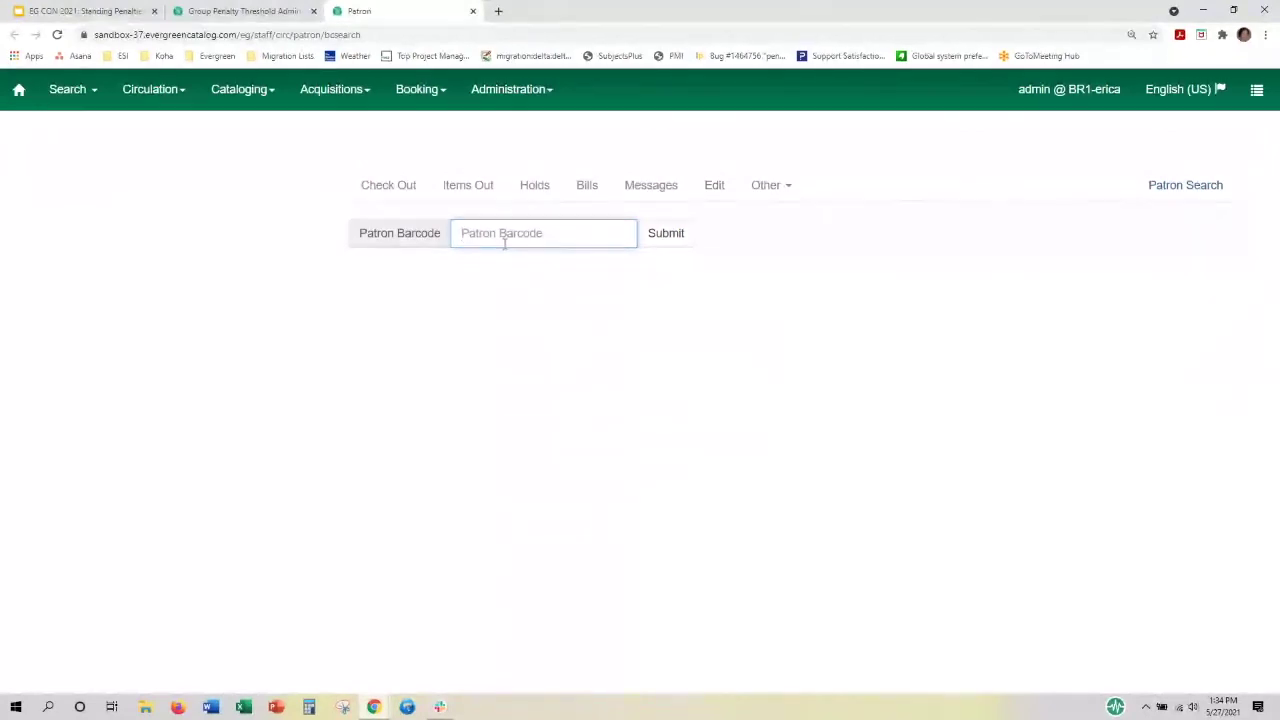
pyautogui.write('45')
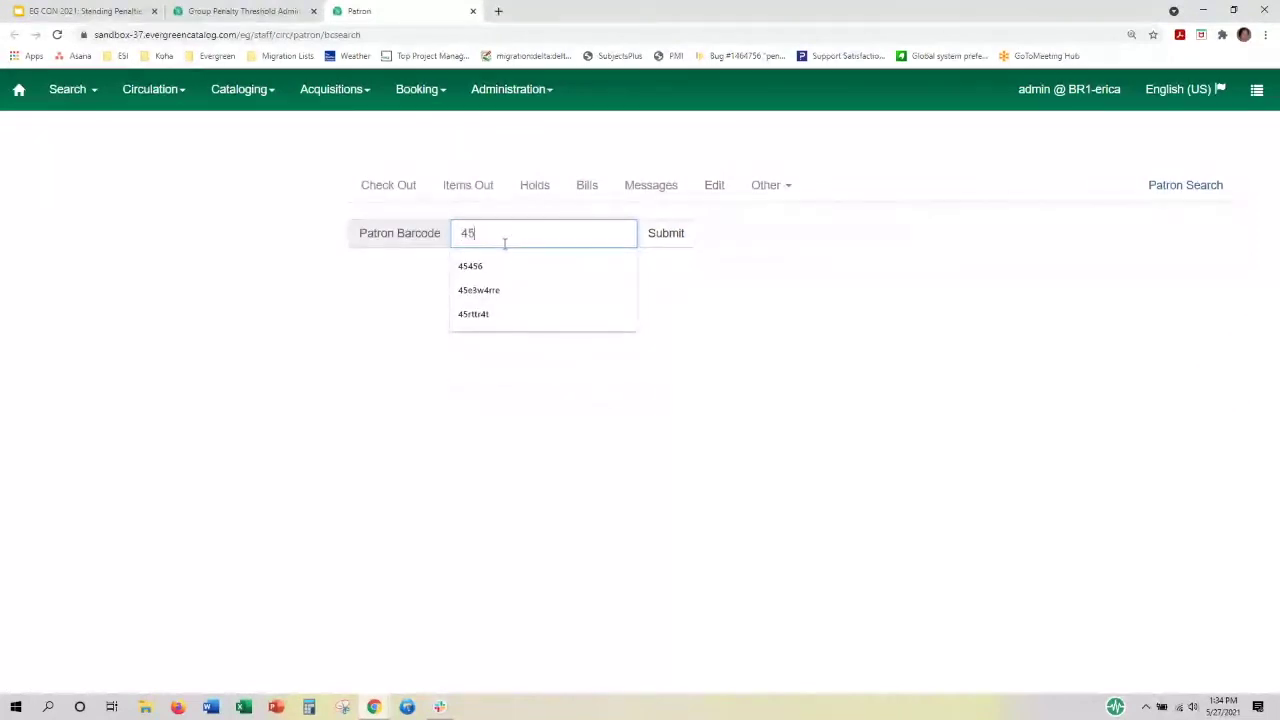
pyautogui.write('456')
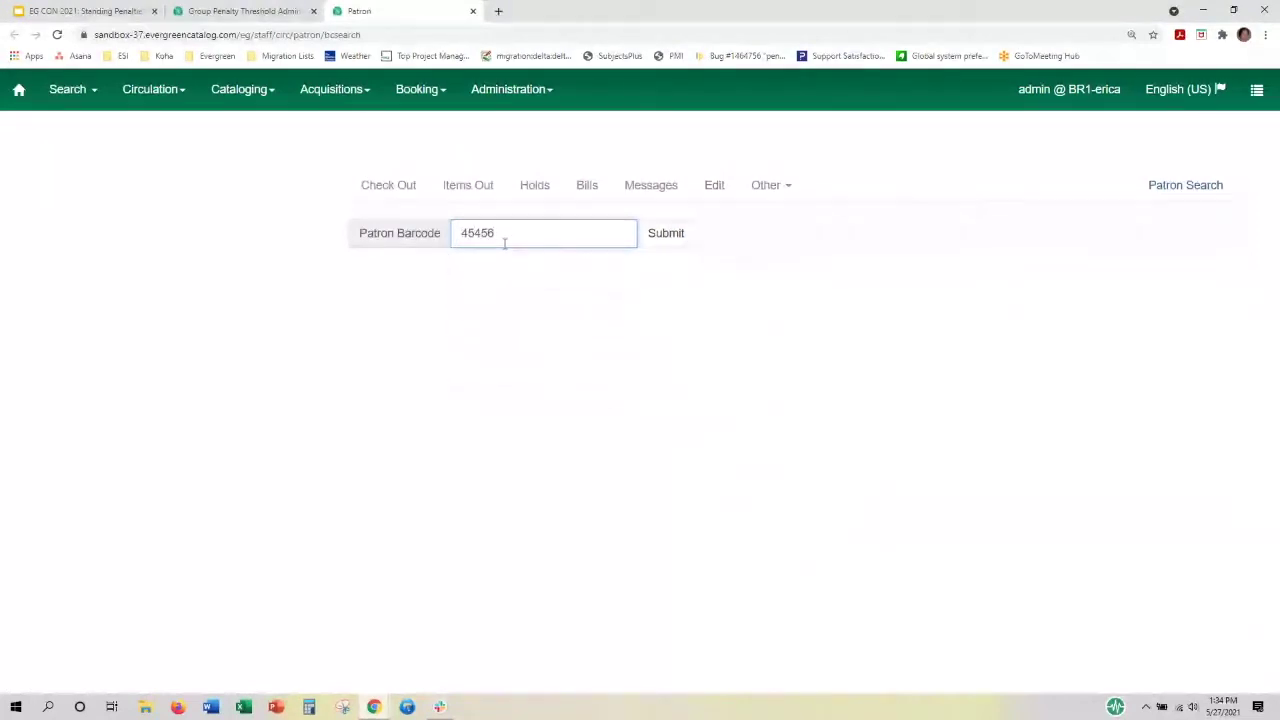
pyautogui.click(661, 245)
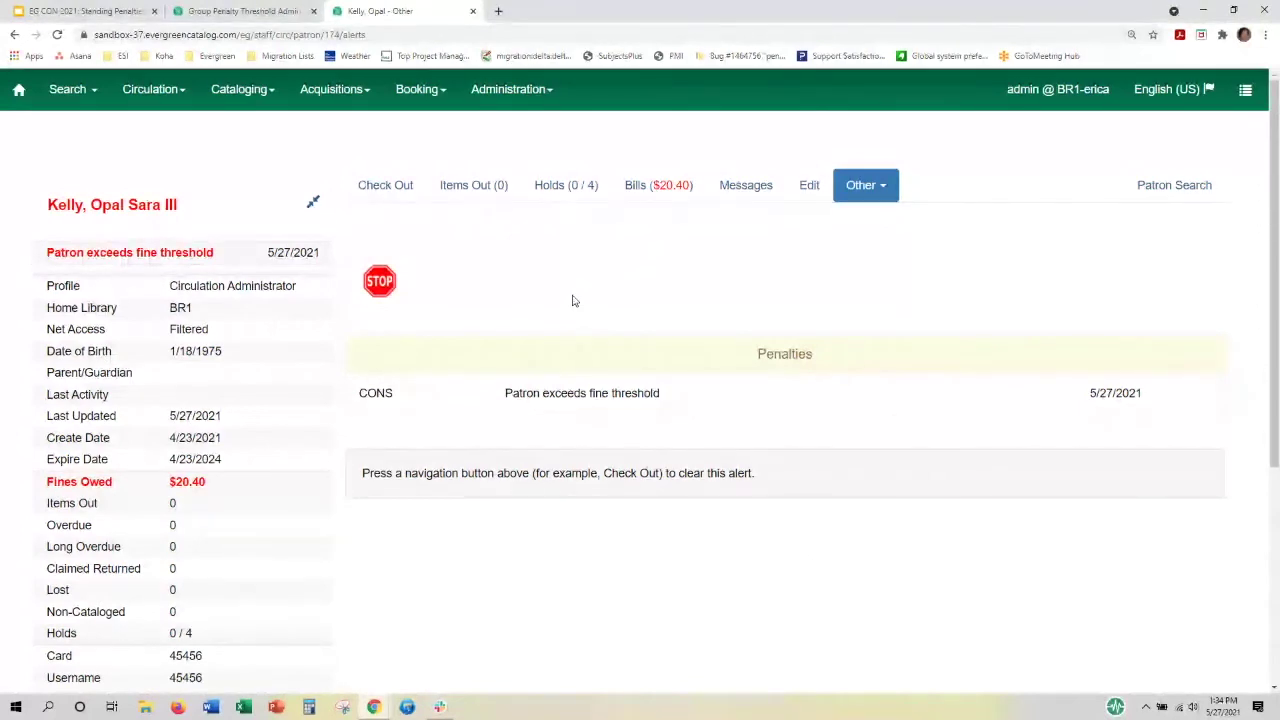
# Delete the Users group's PATRON_EXCEEDS_FINES threshold for CONS in the Group Penalty Threshold configuration
pyautogui.click(223, 11)
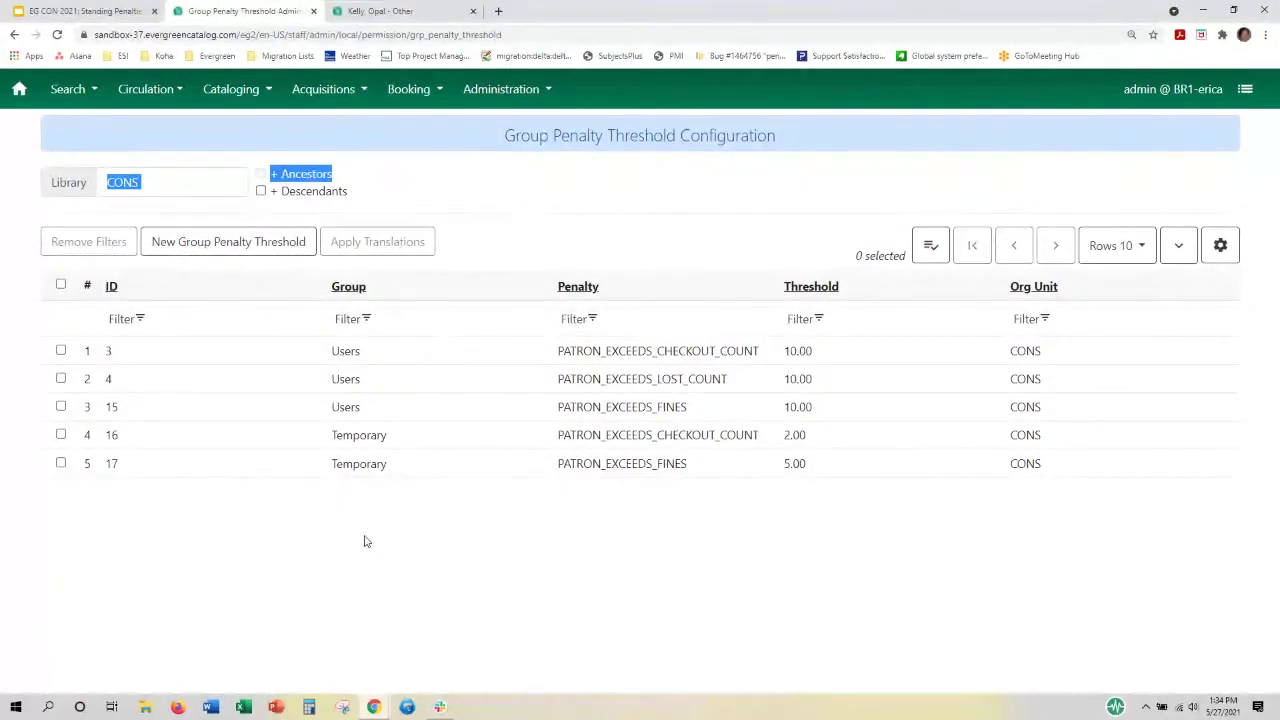
pyautogui.click(423, 411)
pyautogui.rightClick(423, 411)
pyautogui.click(428, 478)
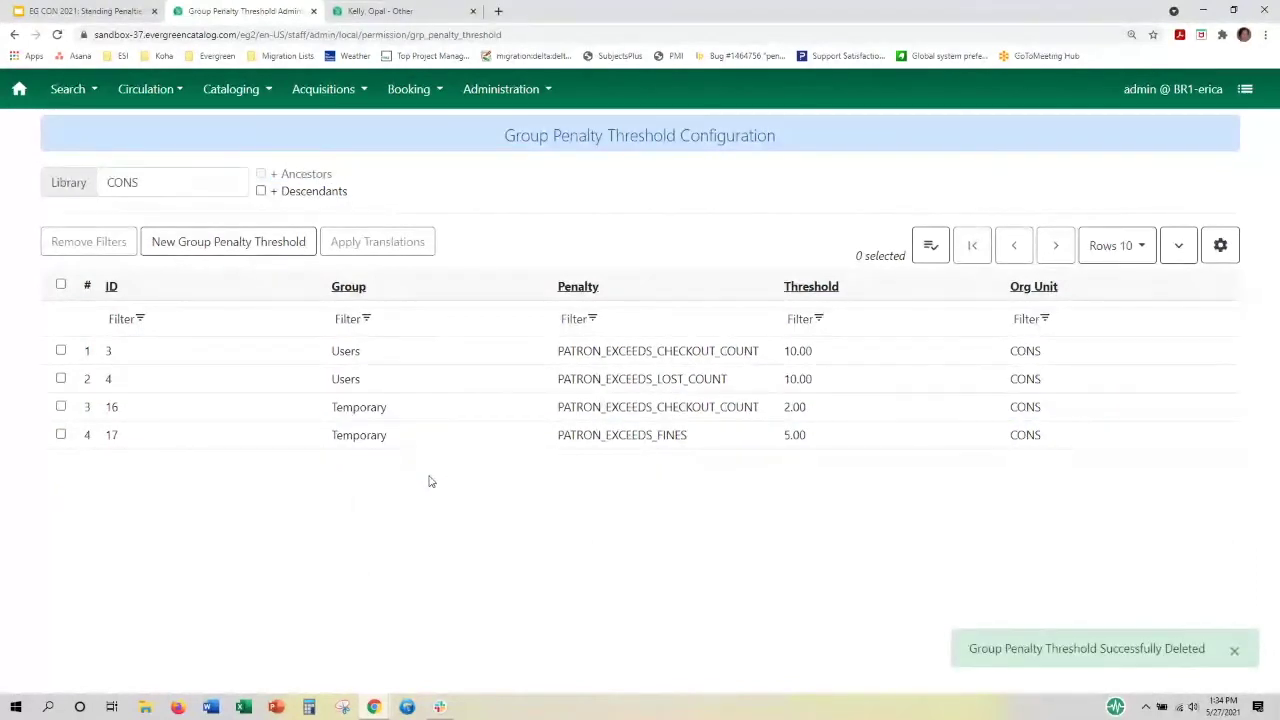
# Reload the patron's alerts page and switch to the threshold bugs slide in Google Slides
pyautogui.click(401, 12)
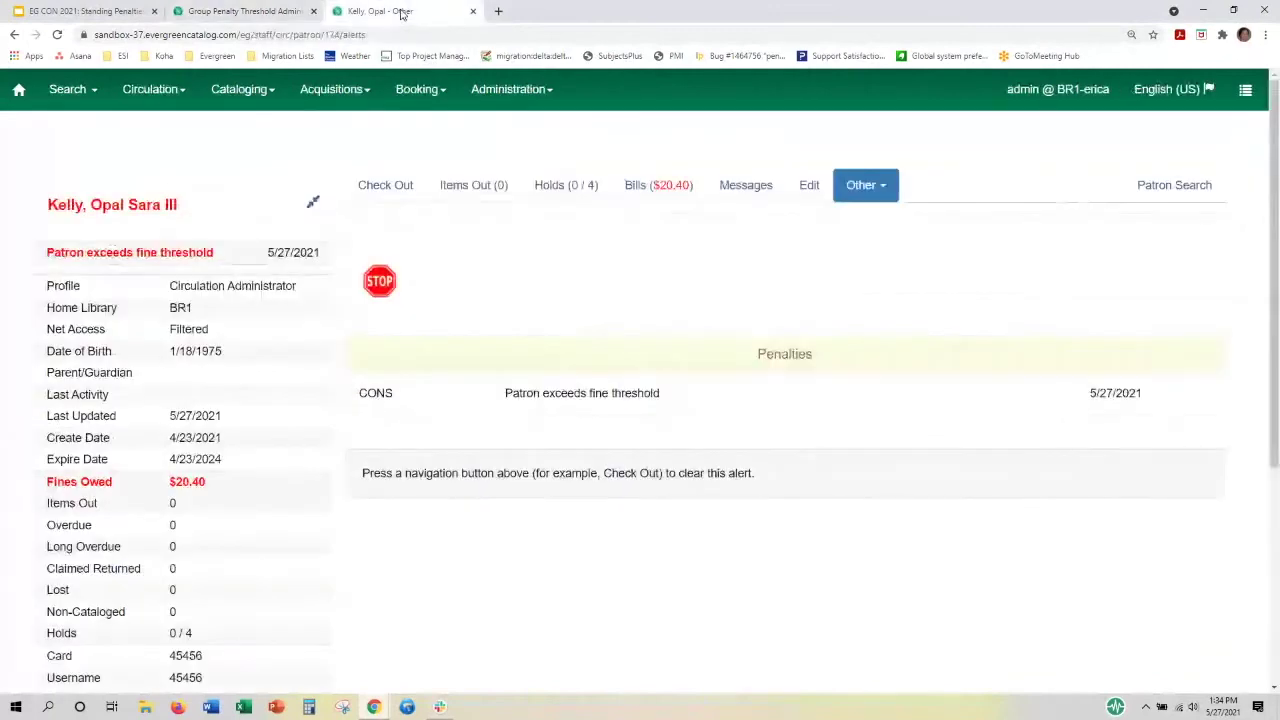
pyautogui.click(58, 35)
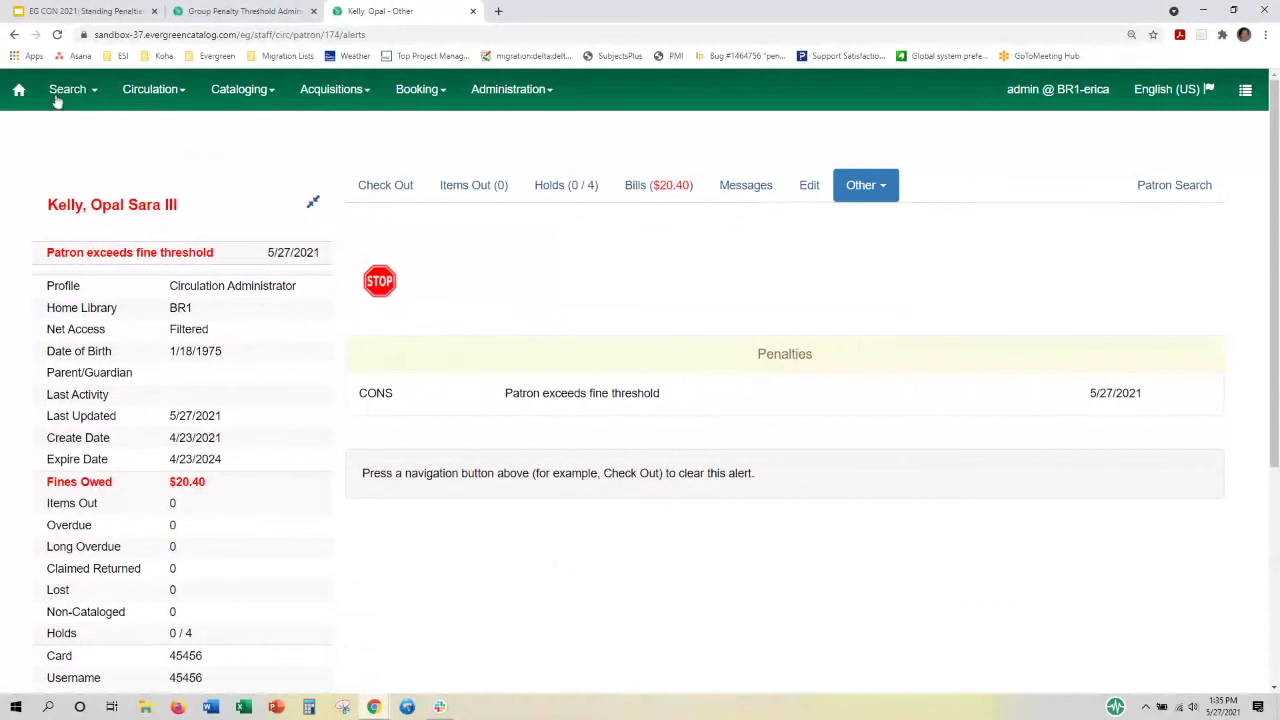
pyautogui.click(88, 11)
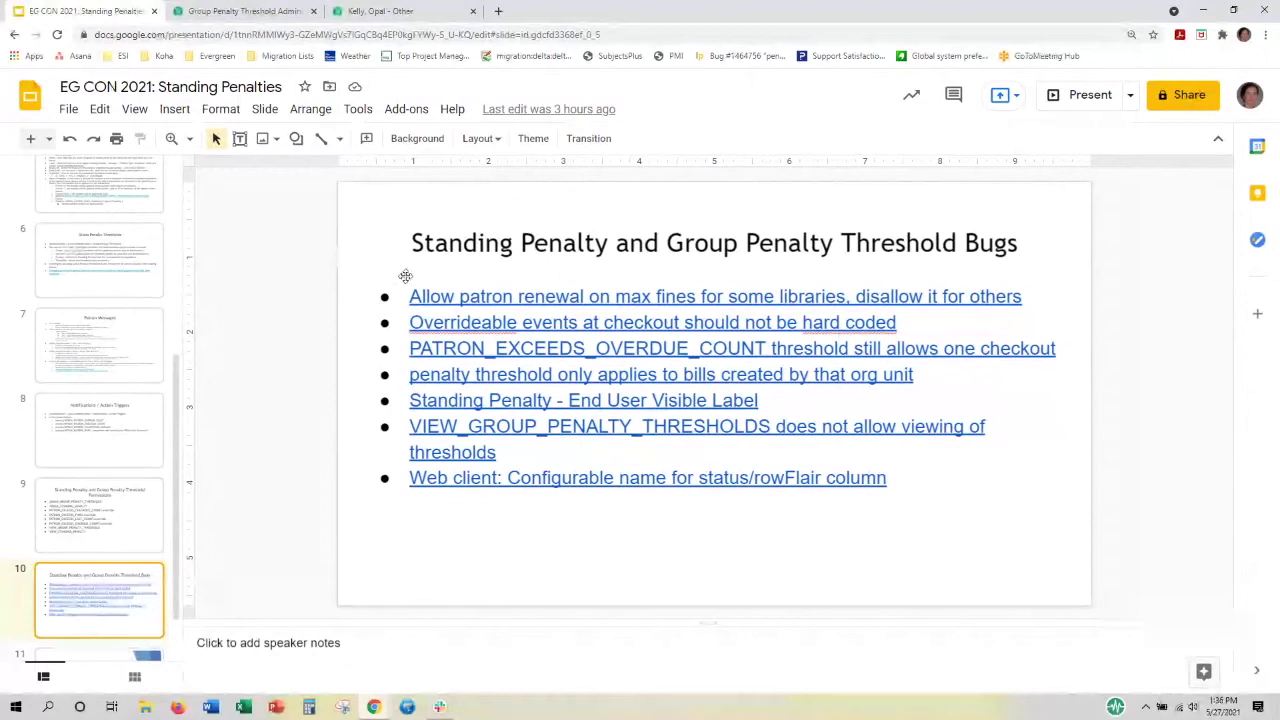
# Switch back to Evergreen and start a new group penalty threshold for the Users group at org unit BR1
pyautogui.hotkey('ctrl', 'Tab')
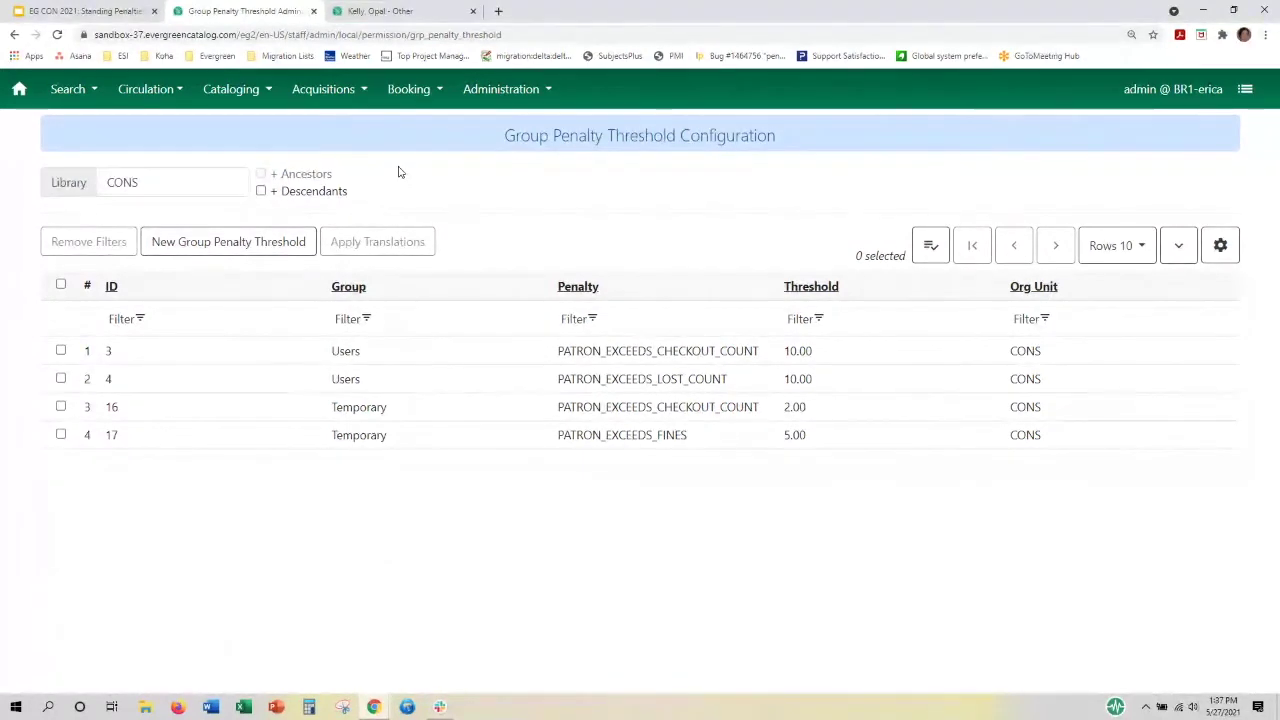
pyautogui.click(236, 250)
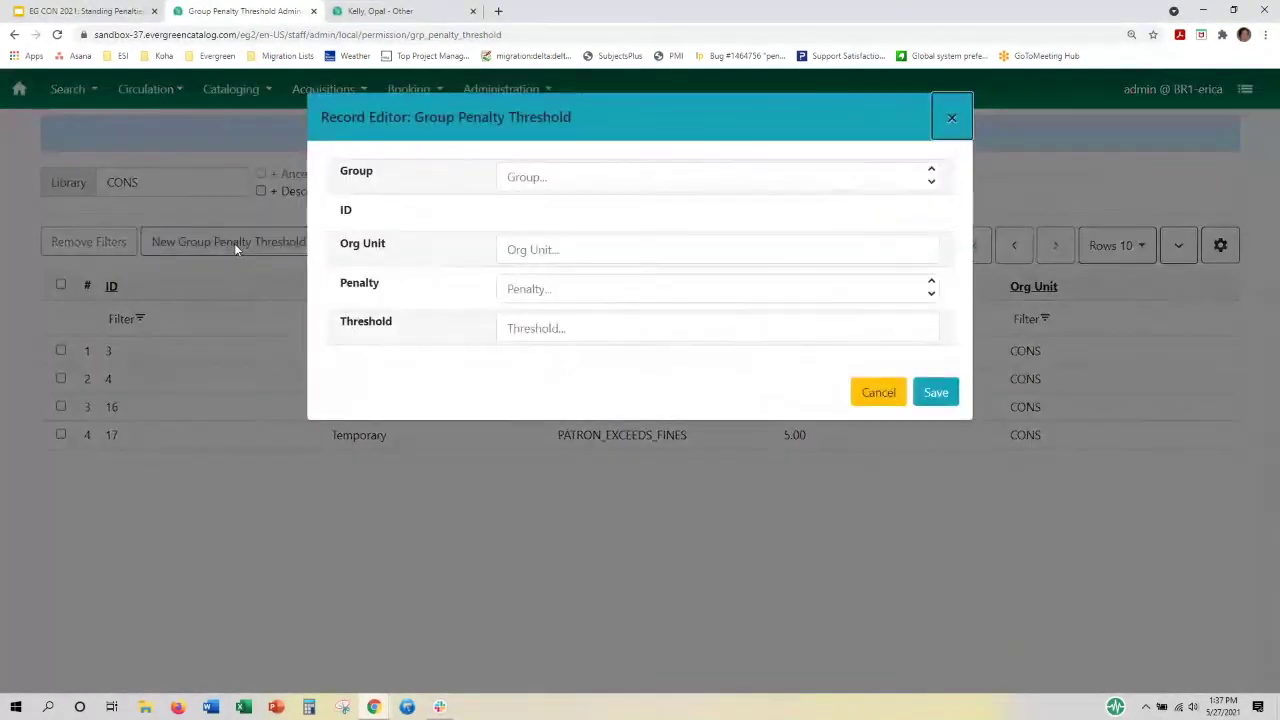
pyautogui.click(578, 180)
pyautogui.click(578, 180)
pyautogui.click(574, 212)
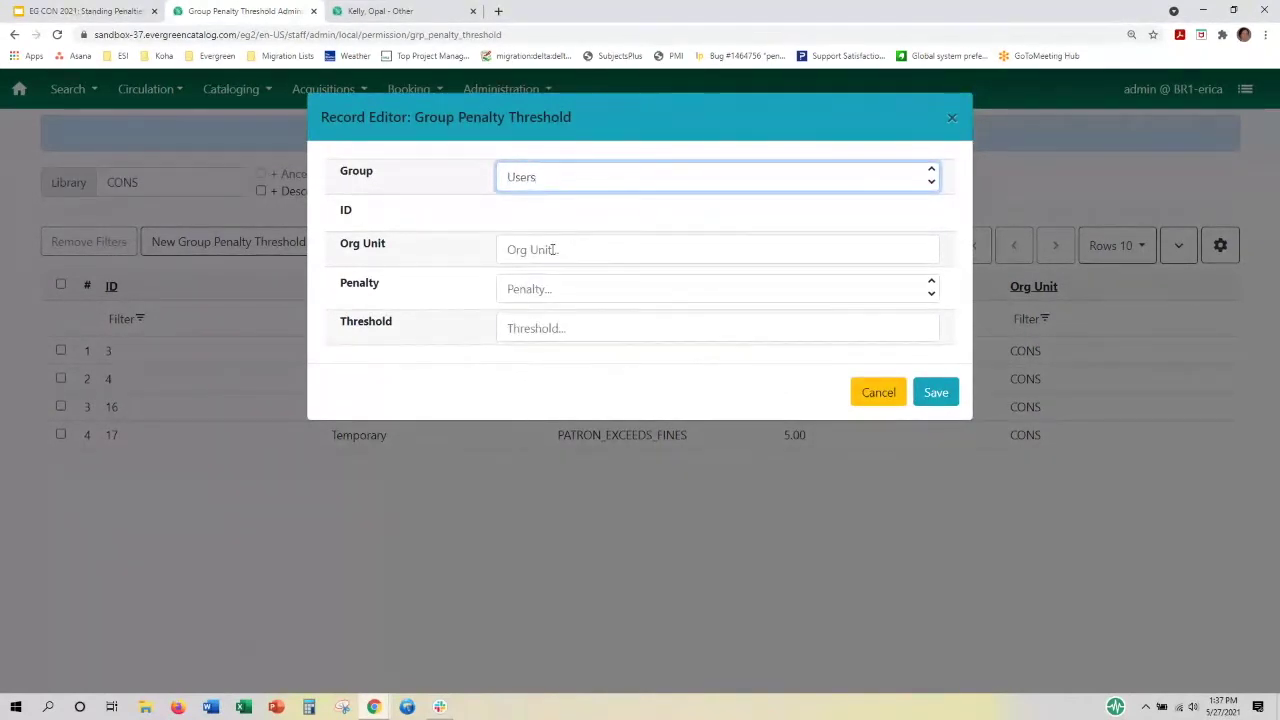
pyautogui.click(553, 249)
pyautogui.write('br')
pyautogui.click(550, 286)
# Set the BR1 threshold's penalty to PATRON_EXCEEDS_FINES with a threshold of 10.00 and save the record
pyautogui.click(556, 287)
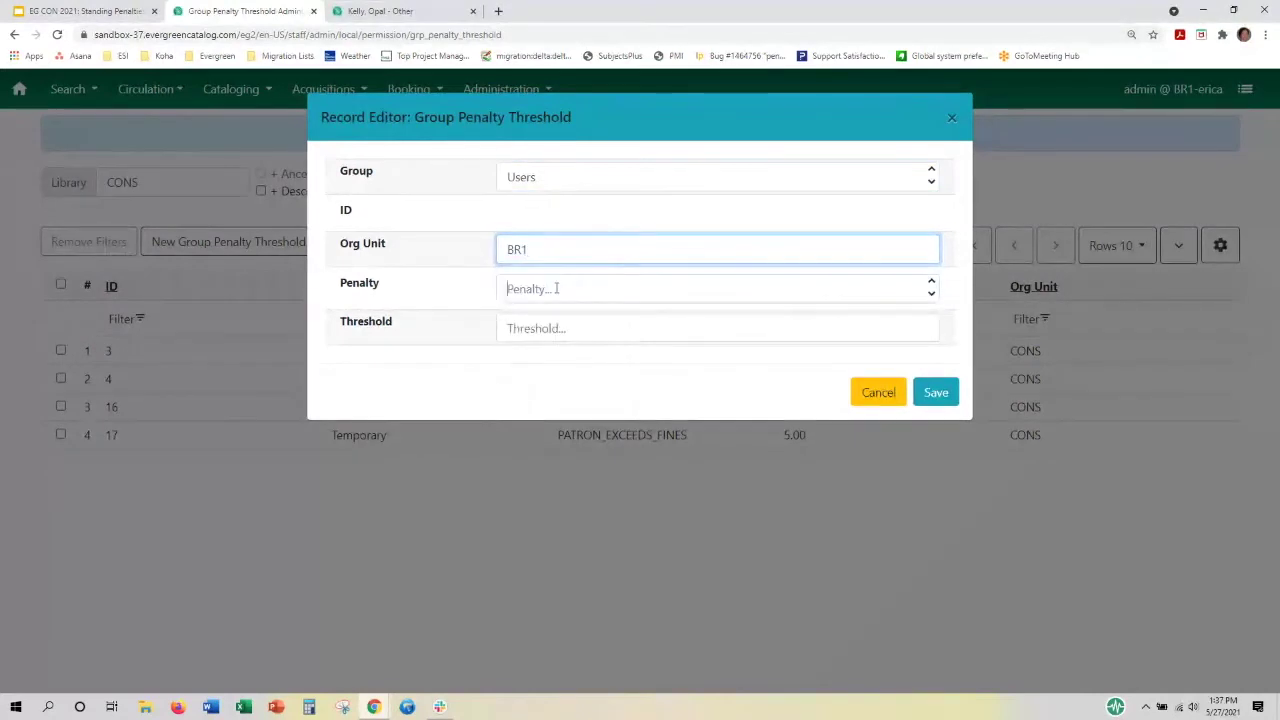
pyautogui.write('patr')
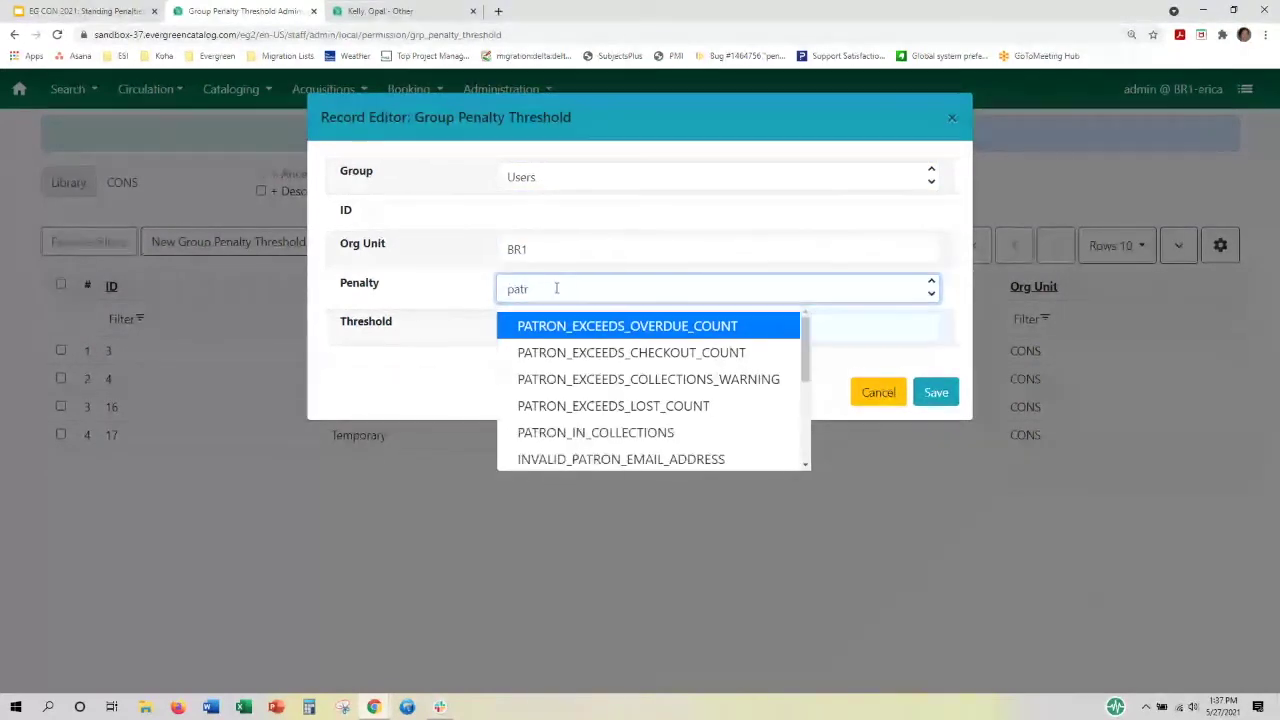
pyautogui.scroll(-3, 651, 388)
pyautogui.scroll(-2, 651, 388)
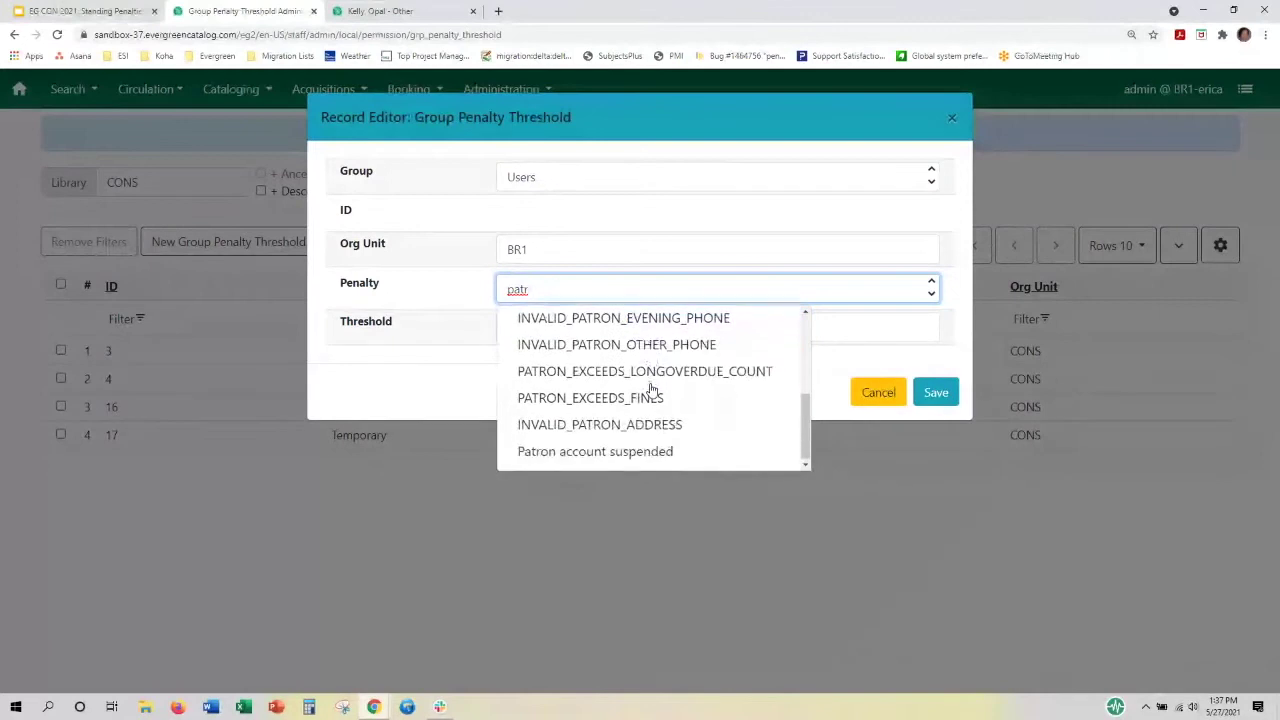
pyautogui.click(651, 400)
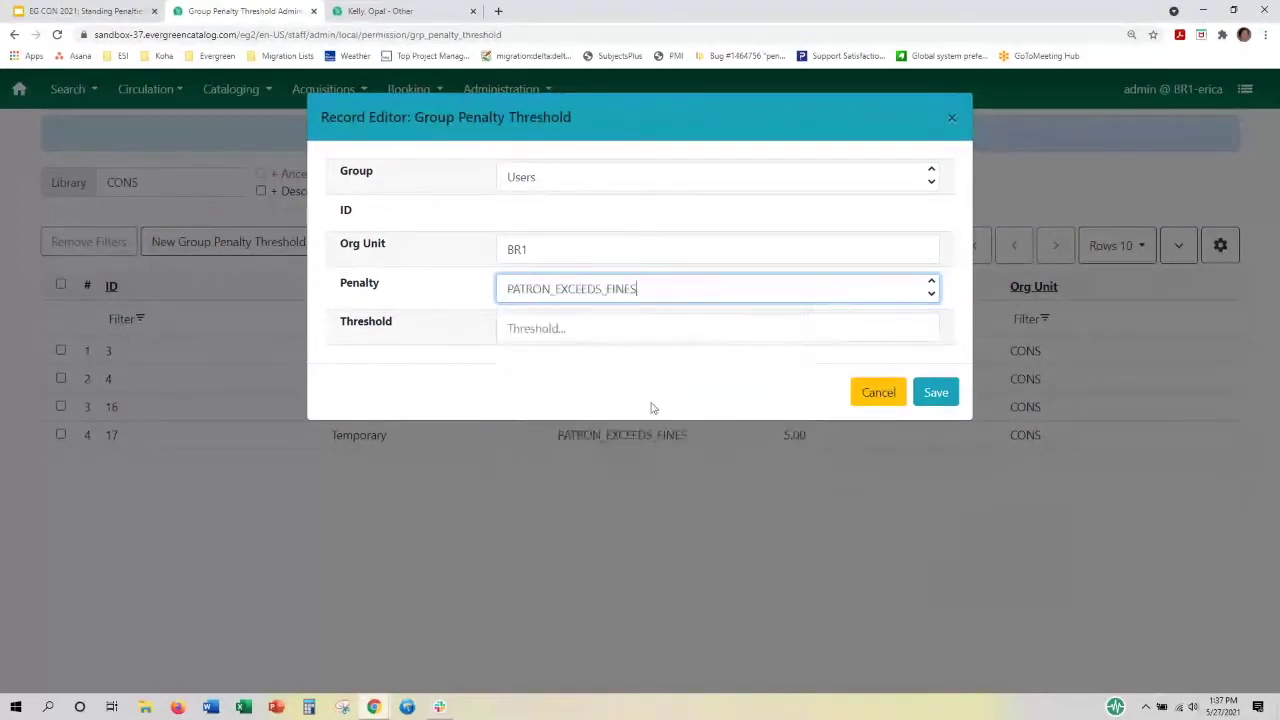
pyautogui.click(590, 334)
pyautogui.write('10.0')
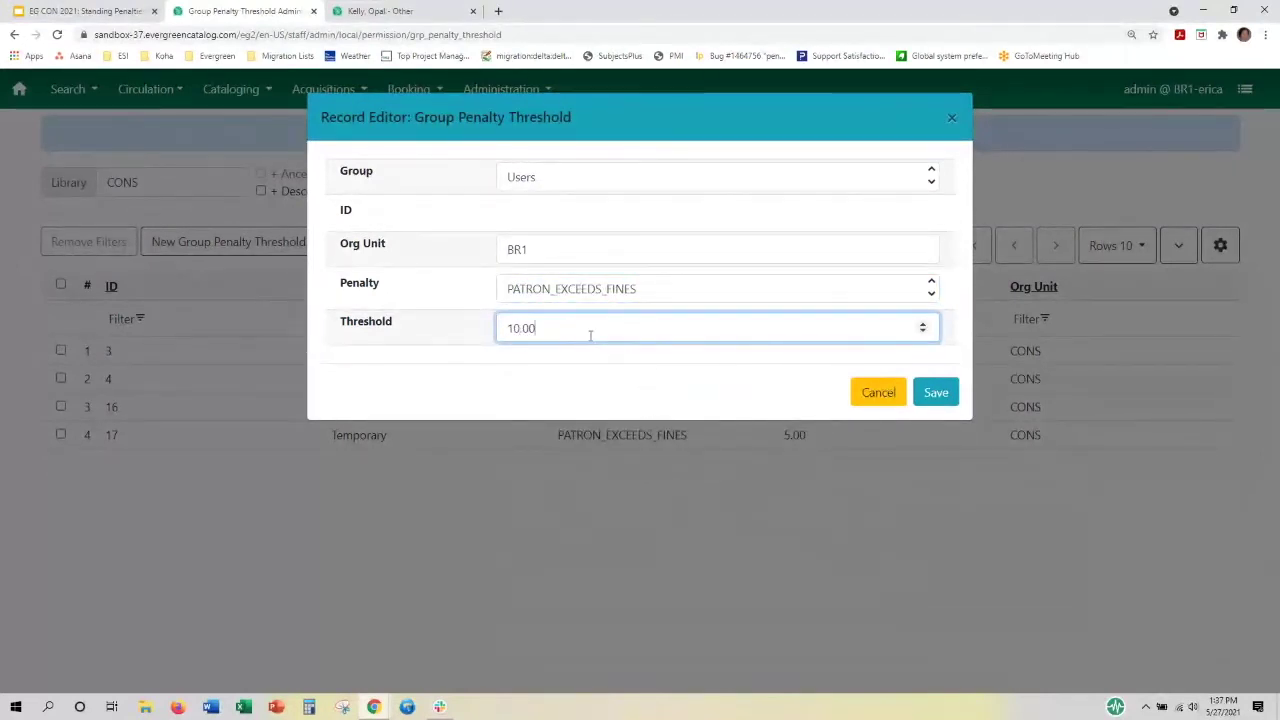
pyautogui.click(946, 396)
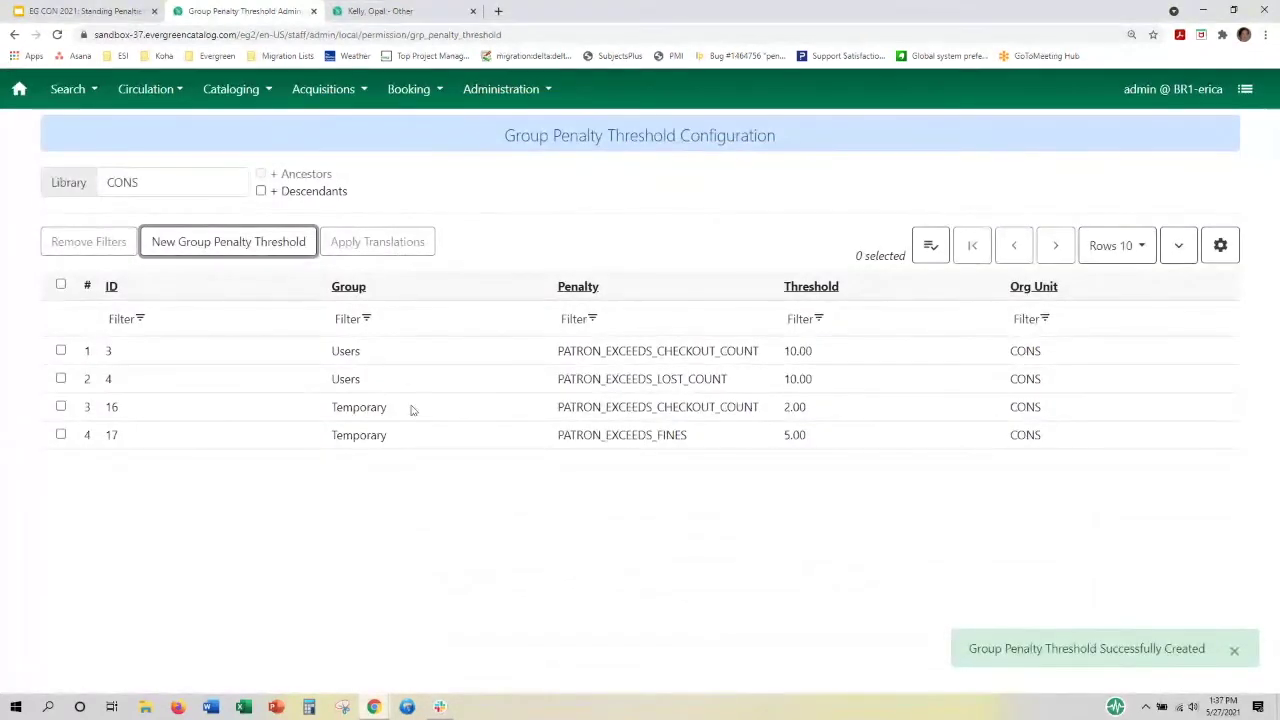
# Start another group penalty threshold for the Users group at org unit BR3
pyautogui.click(229, 242)
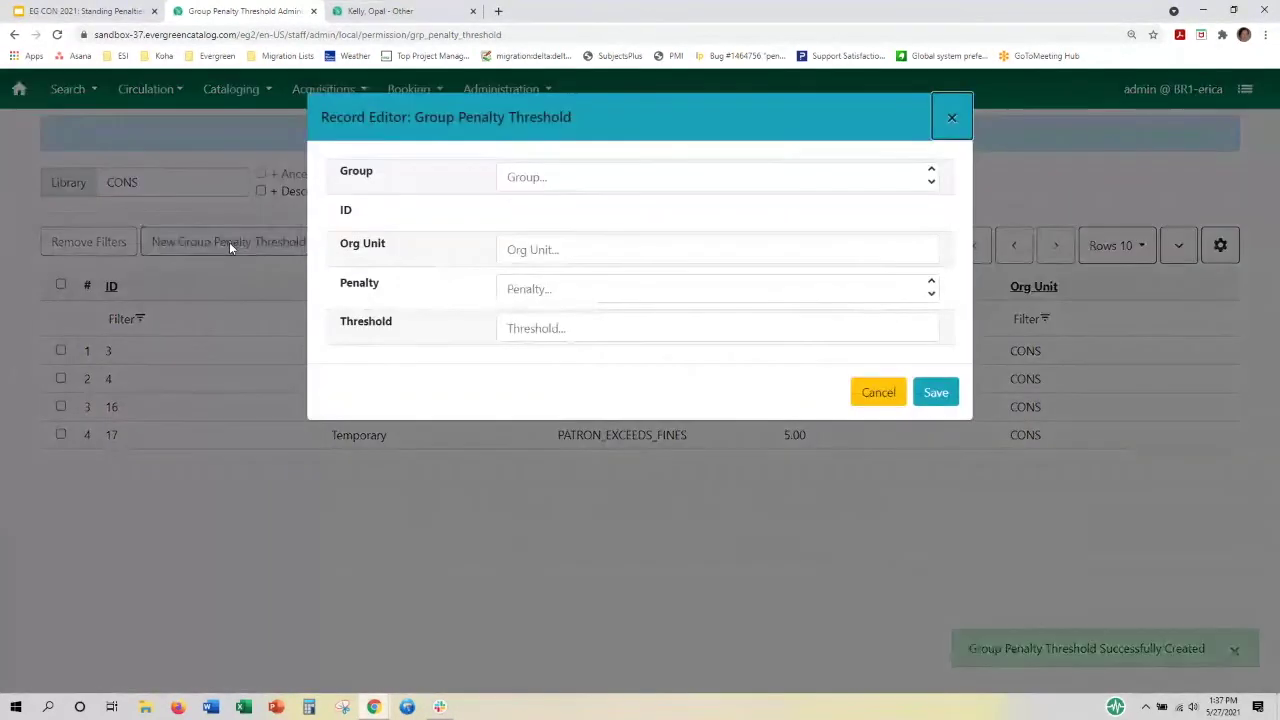
pyautogui.click(568, 178)
pyautogui.write('u')
pyautogui.click(557, 213)
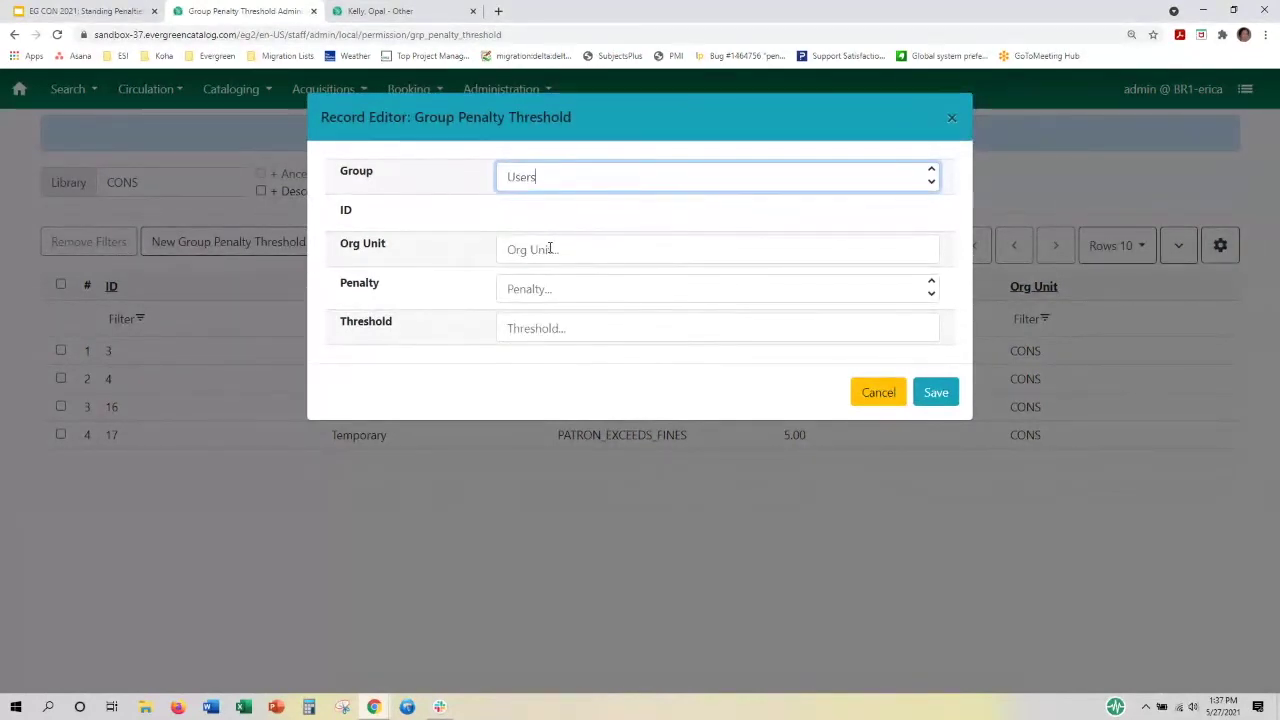
pyautogui.click(549, 248)
pyautogui.write('br')
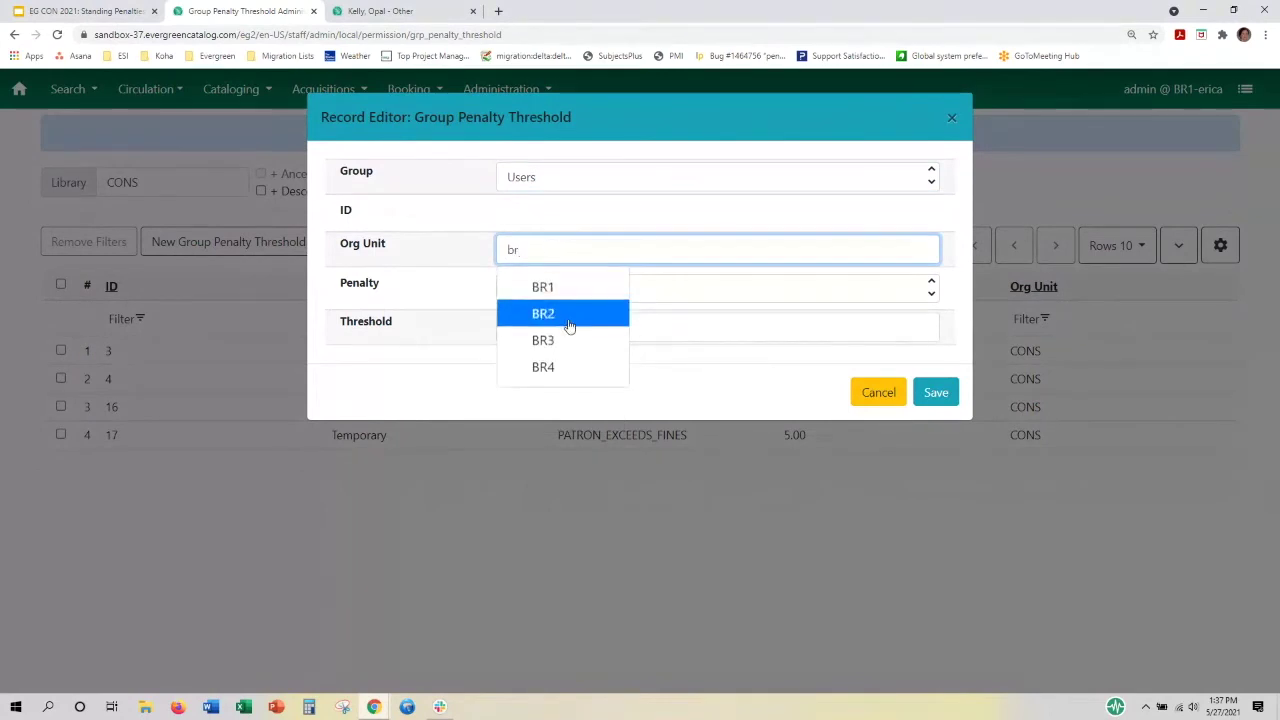
pyautogui.click(568, 339)
# Save the BR3 threshold with penalty PATRON_EXCEEDS_FINES and threshold 10.00, and include descendant libraries in the CONS list
pyautogui.click(563, 290)
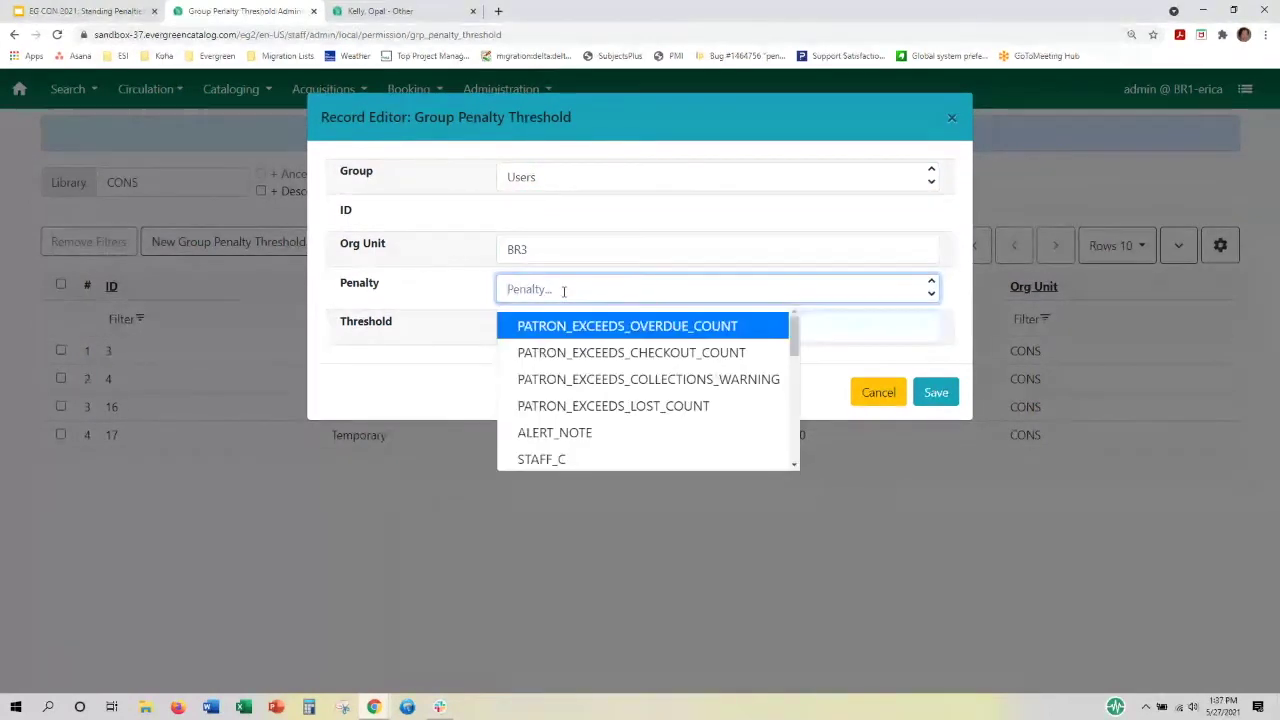
pyautogui.press('Escape')
pyautogui.write('patron')
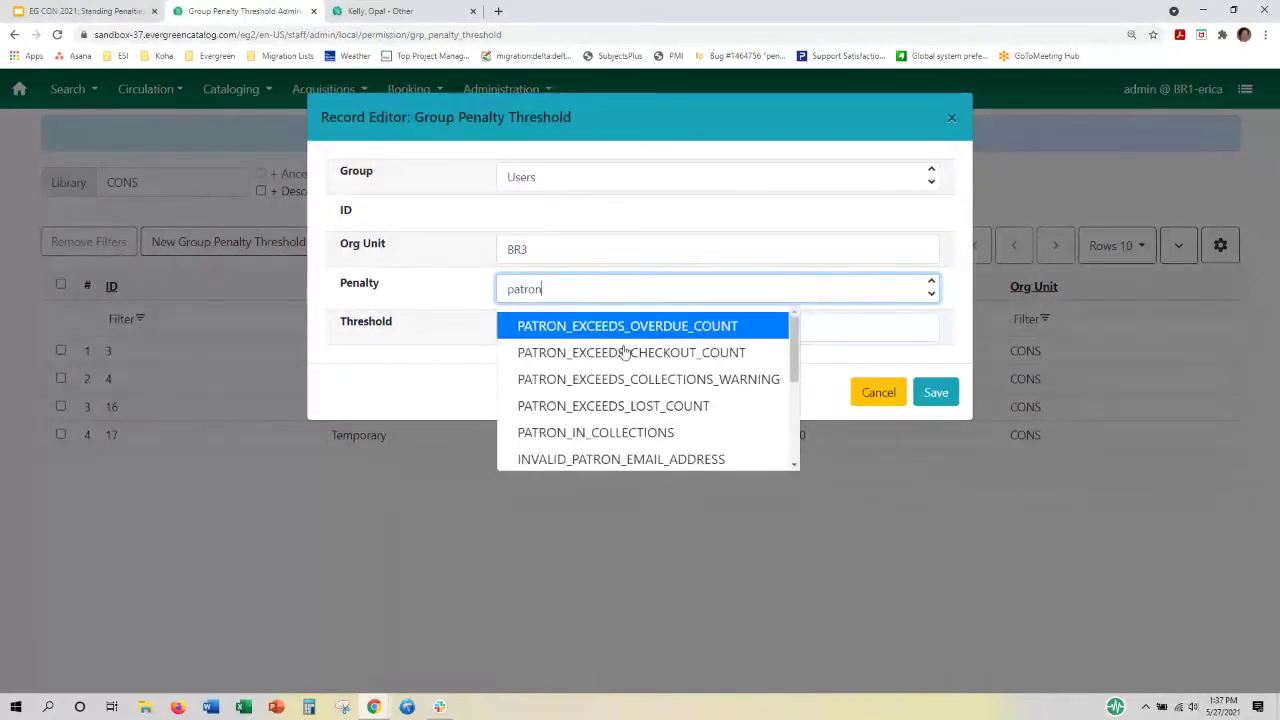
pyautogui.scroll(-3, 625, 352)
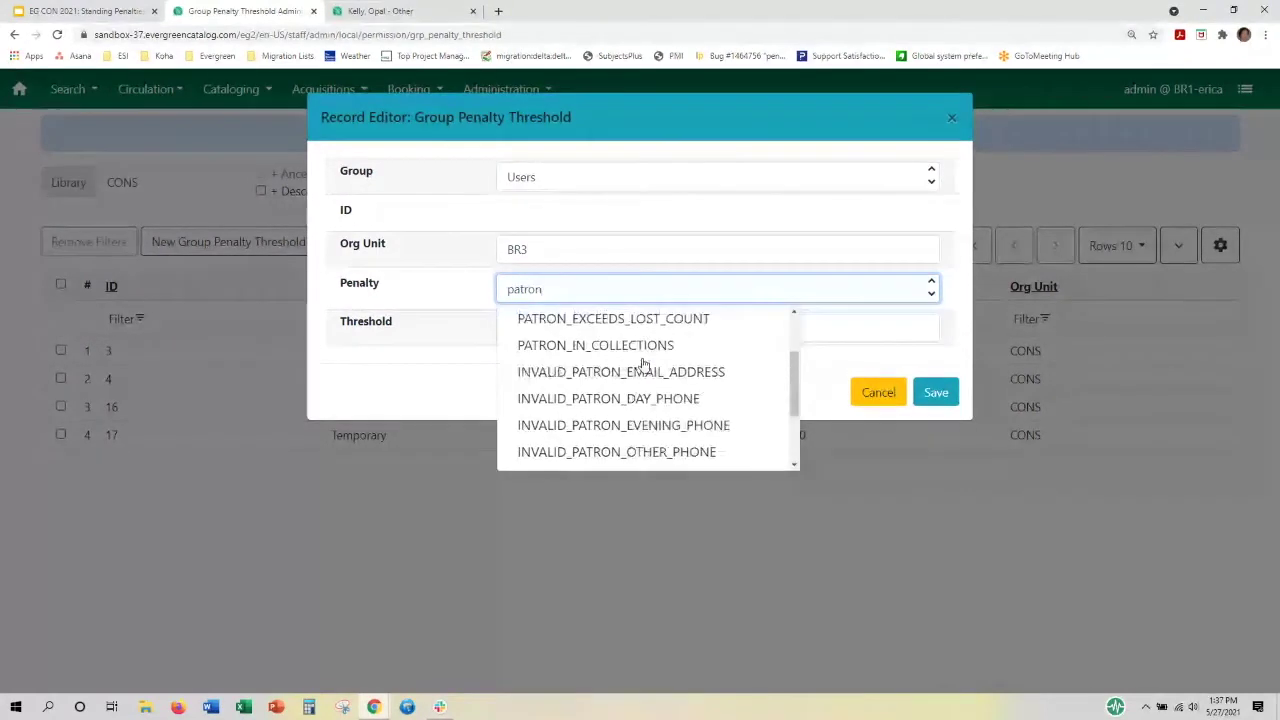
pyautogui.click(600, 397)
pyautogui.click(600, 327)
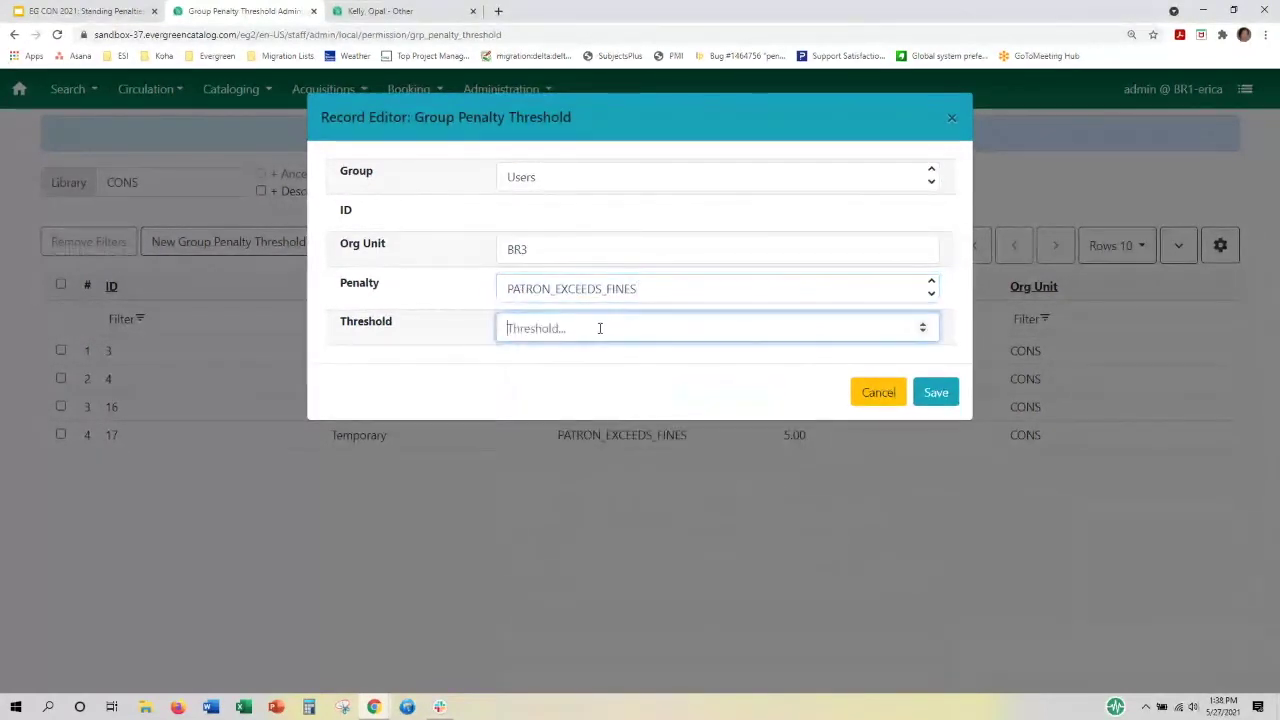
pyautogui.write('10.00')
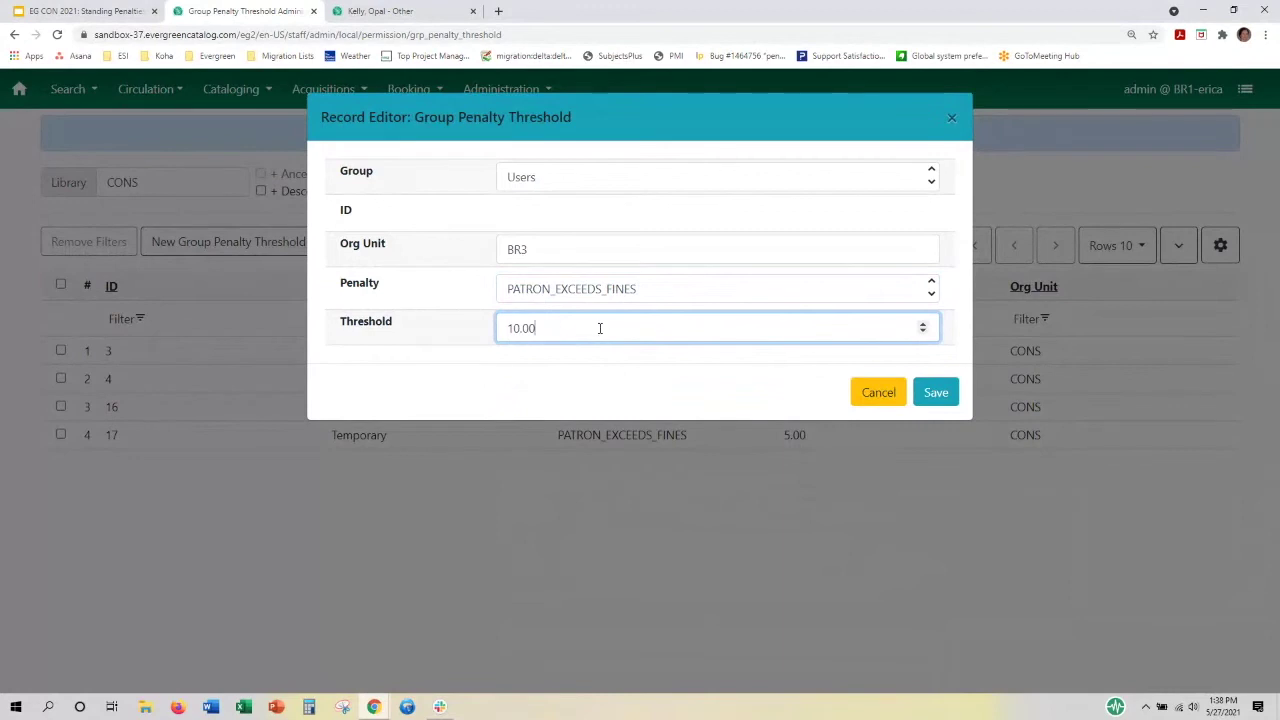
pyautogui.click(936, 392)
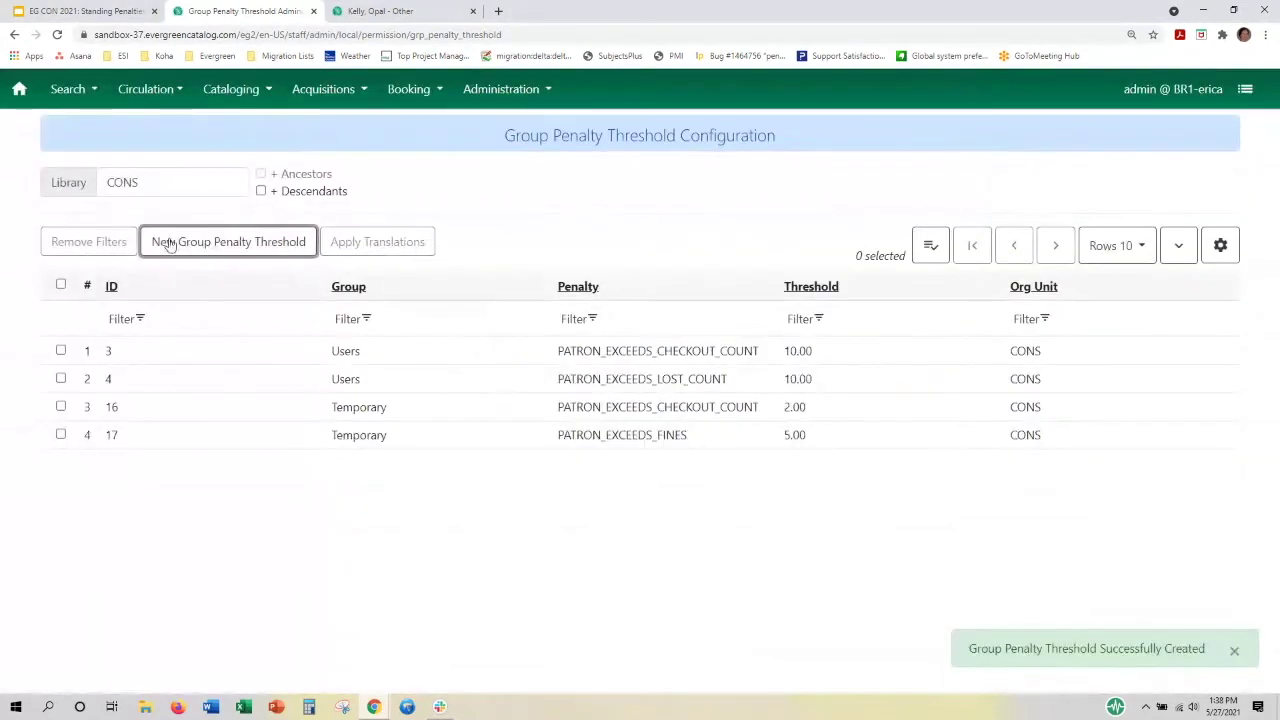
pyautogui.click(260, 190)
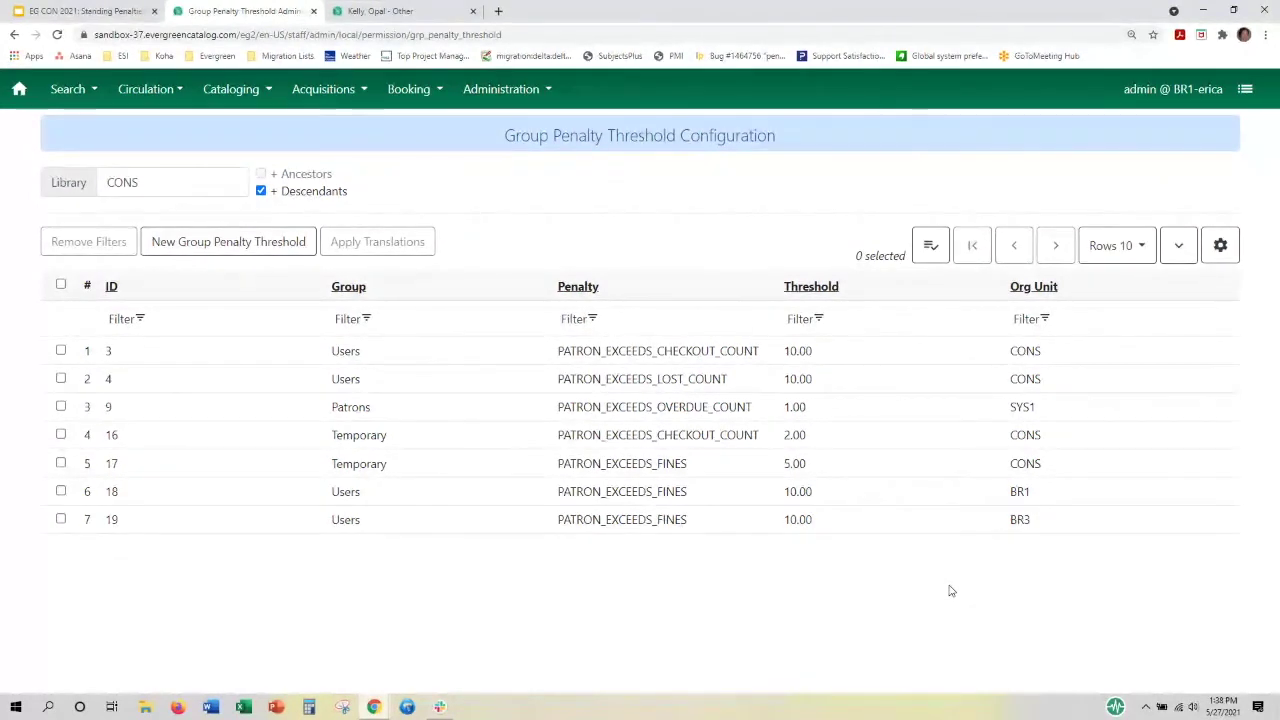
# Open patron checkout and retrieve a BR1 patron's account by entering the patron's barcode
pyautogui.click(141, 92)
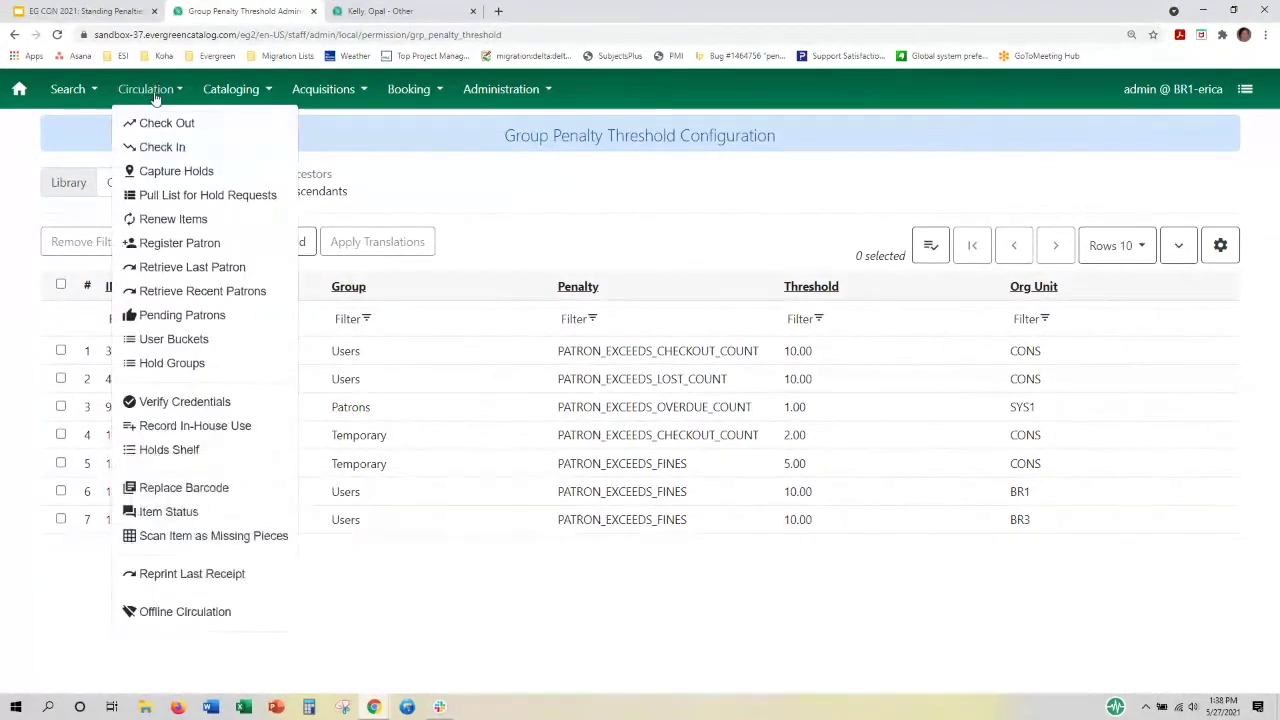
pyautogui.click(170, 123)
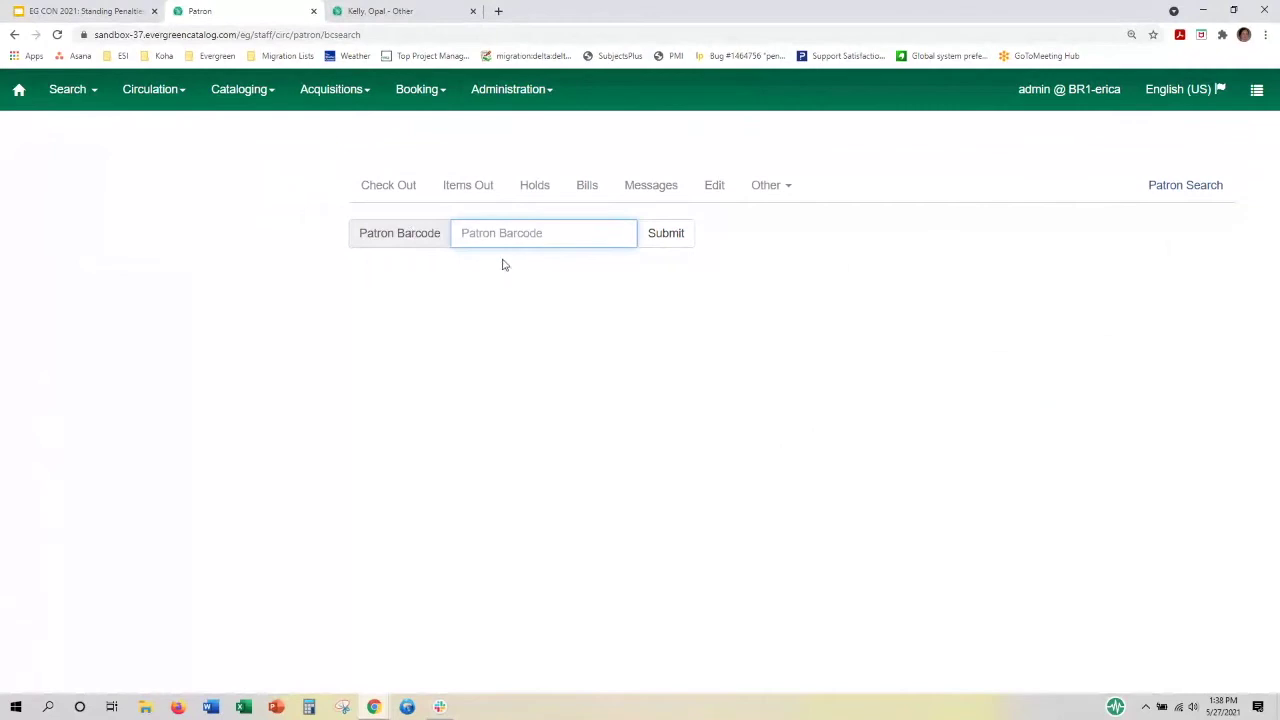
pyautogui.click(503, 235)
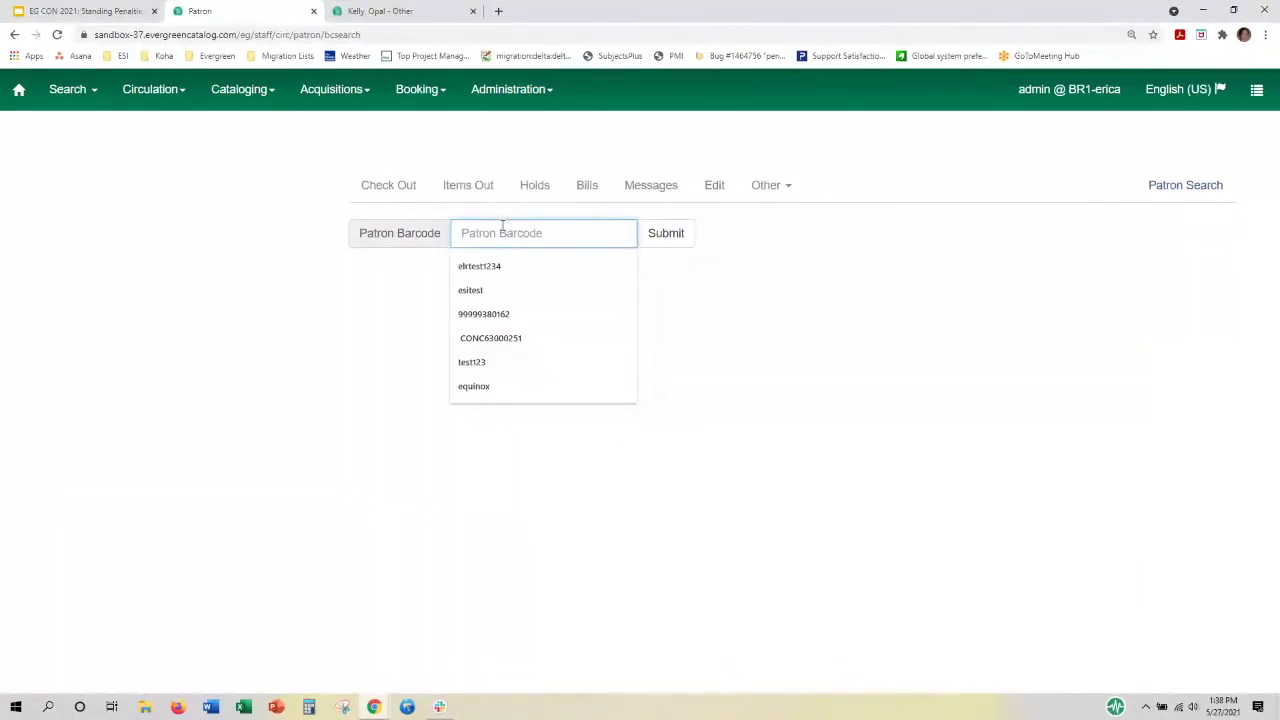
pyautogui.write('25874')
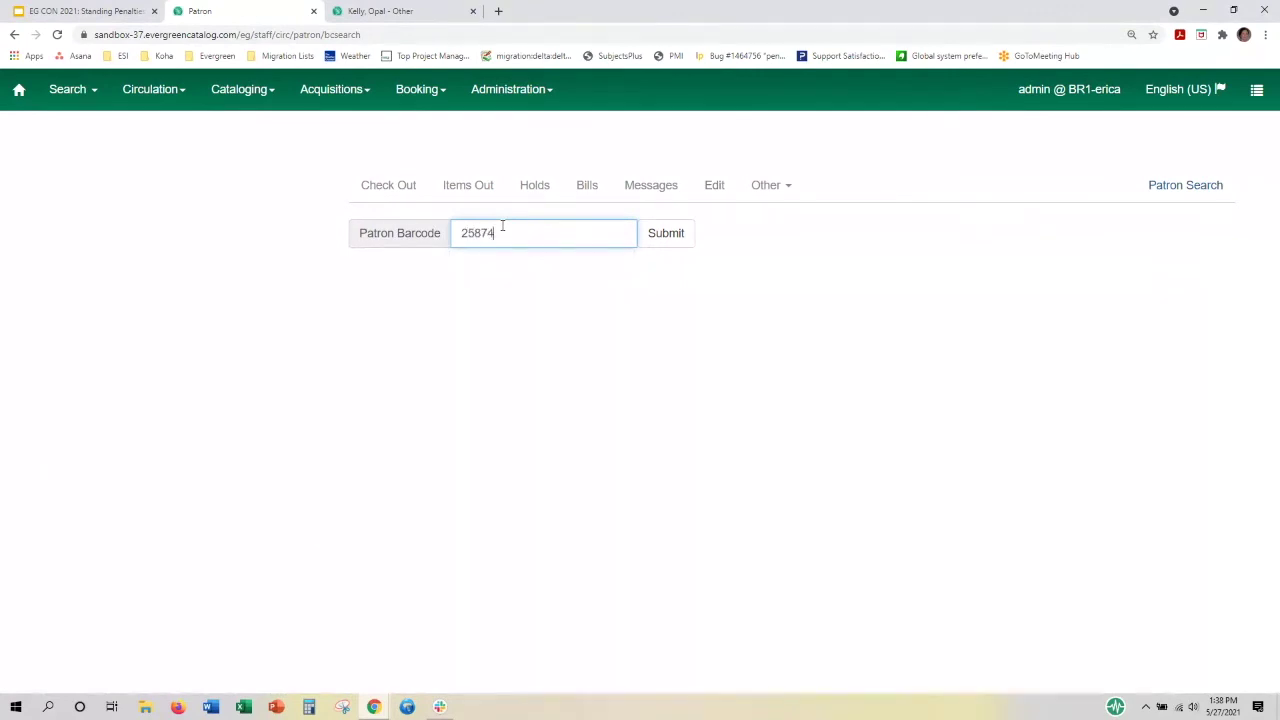
pyautogui.click(680, 236)
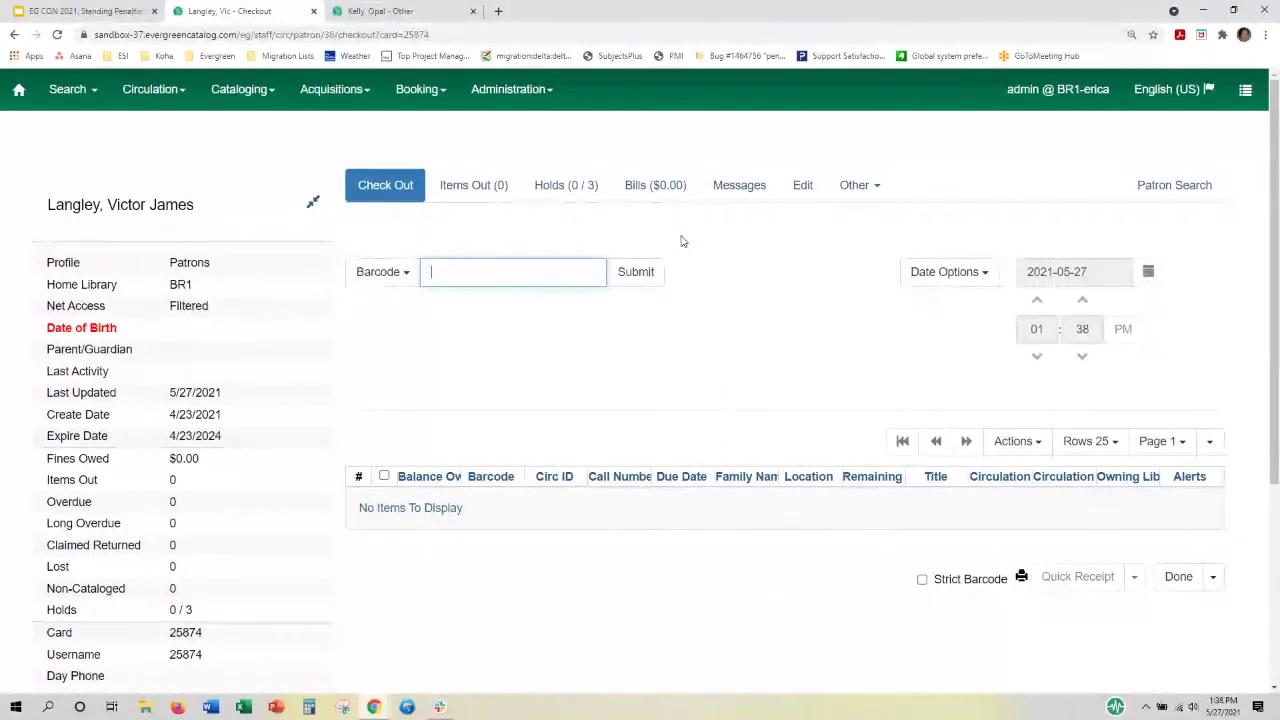
# Bill the patron a Misc charge of 11.00 from the account's bills
pyautogui.click(652, 190)
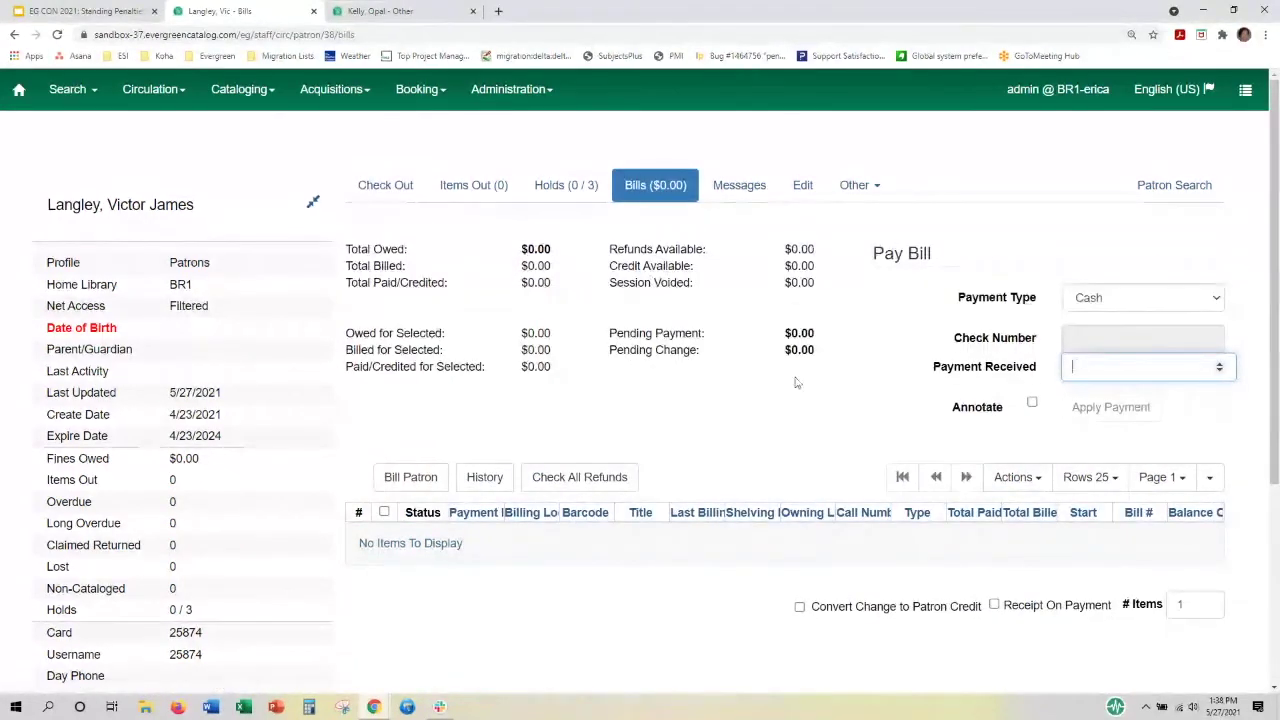
pyautogui.click(410, 477)
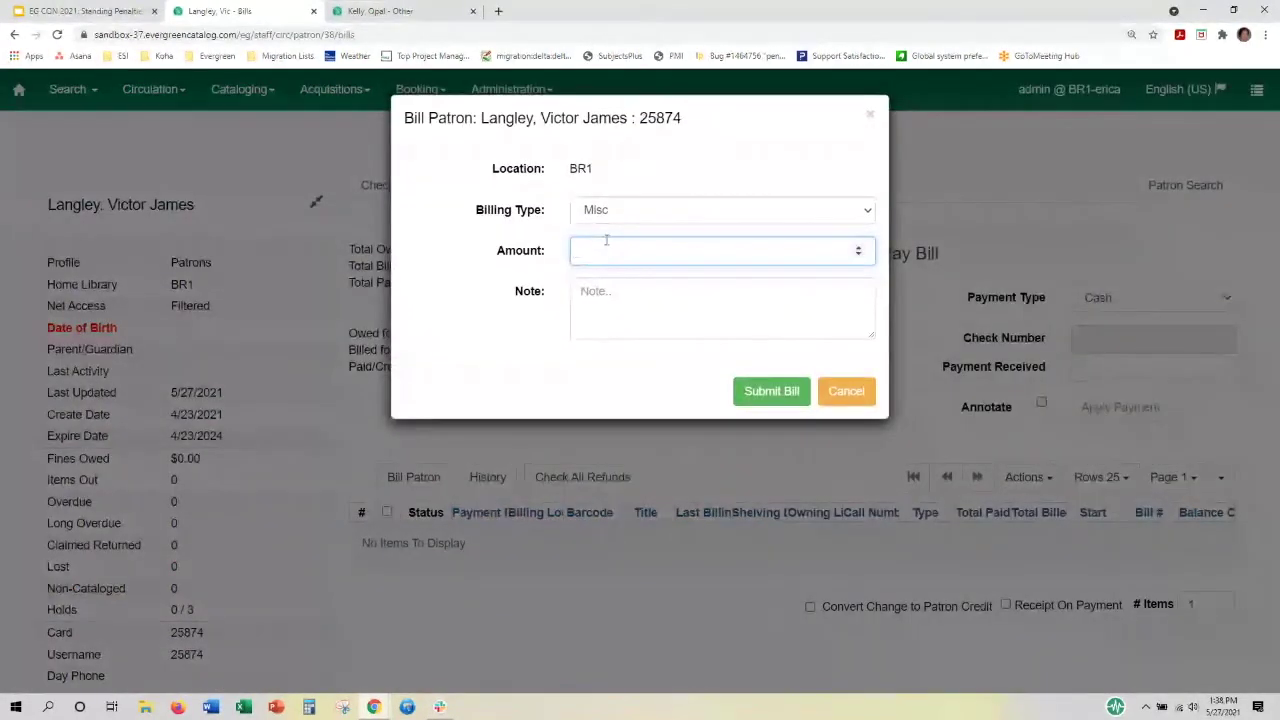
pyautogui.write('11.0')
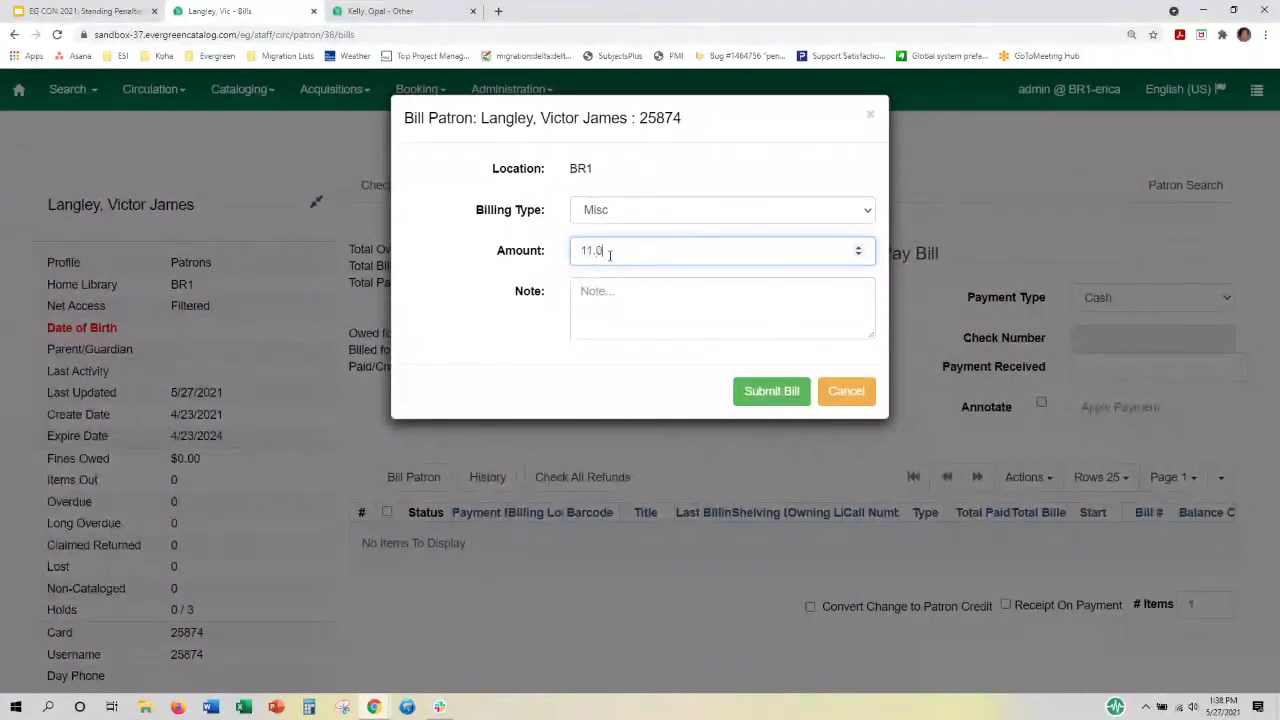
pyautogui.write('0')
pyautogui.click(754, 391)
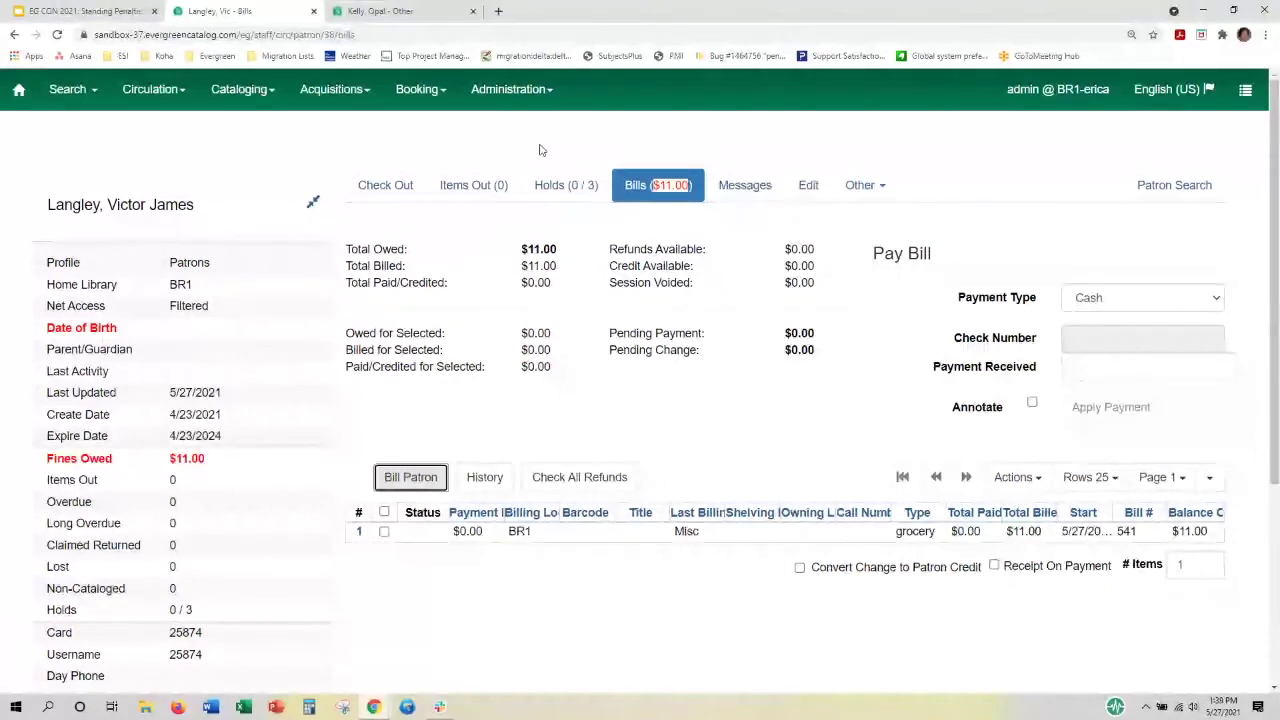
# Log out of the current staff session and select the BR3-erica workstation for signing in
pyautogui.click(552, 90)
pyautogui.click(555, 94)
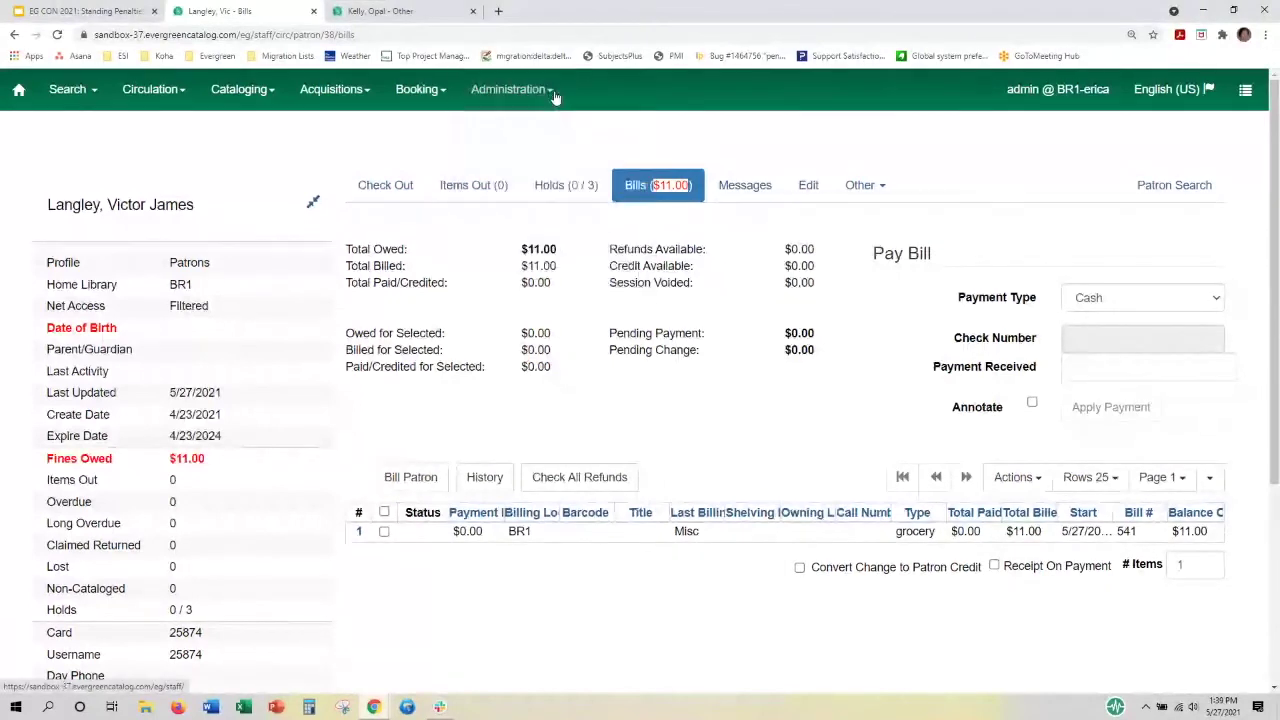
pyautogui.click(1242, 91)
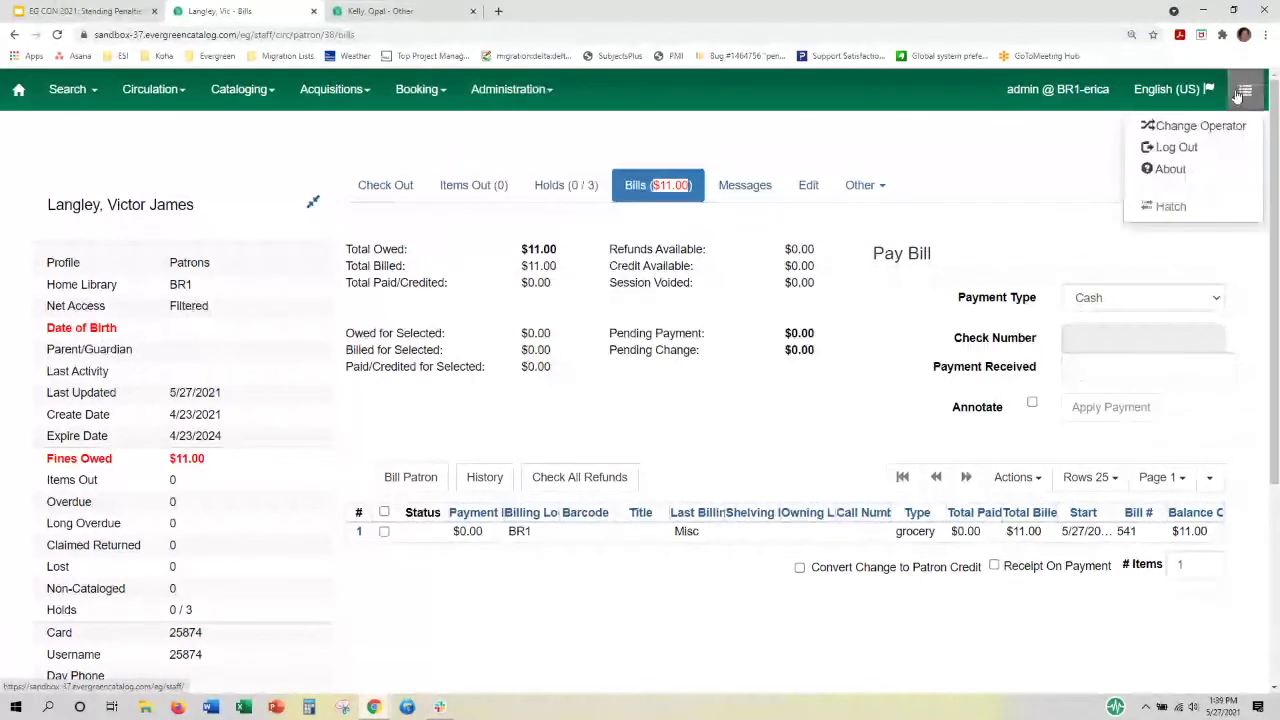
pyautogui.click(1172, 147)
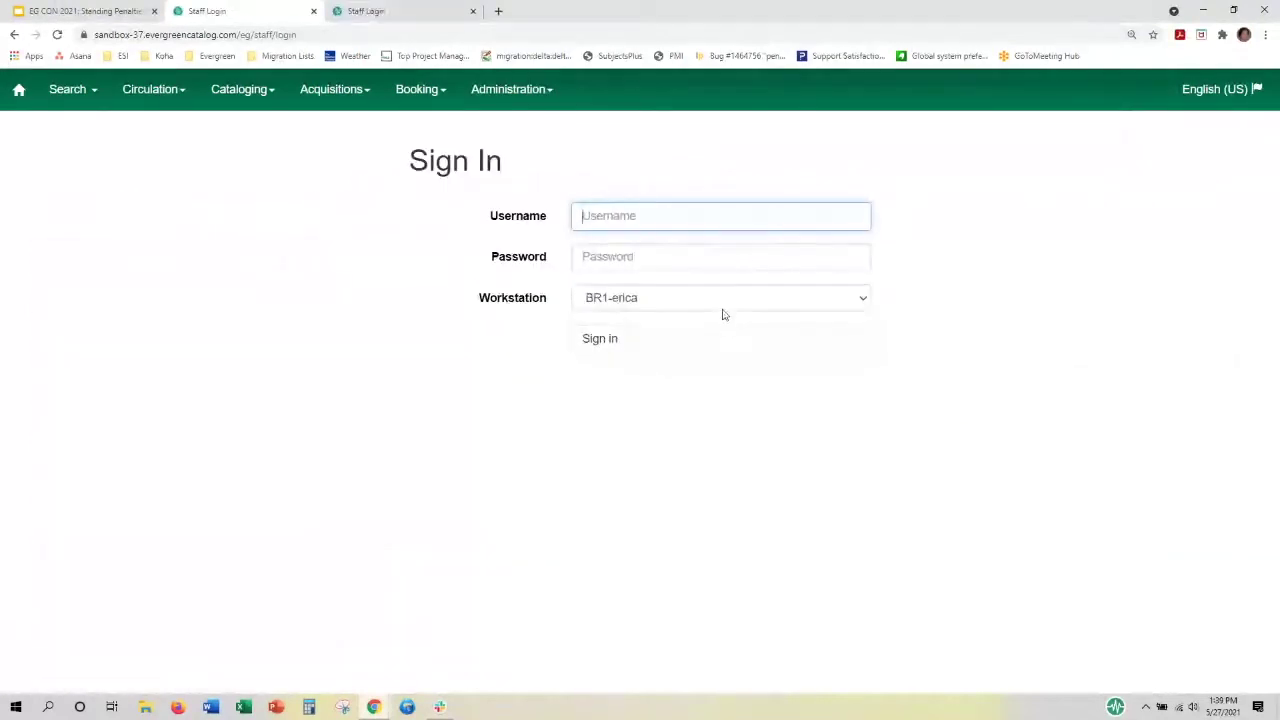
pyautogui.click(724, 310)
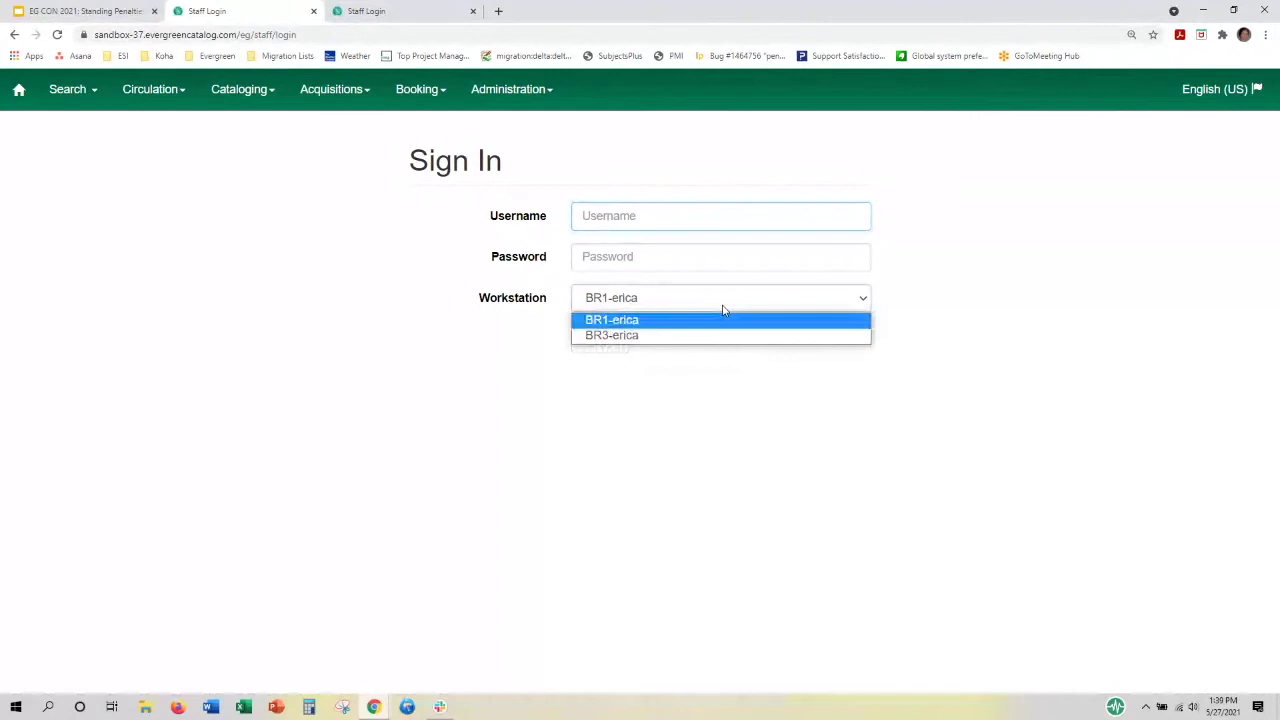
pyautogui.click(689, 334)
# Sign in at BR3-erica with the username admin and the account password
pyautogui.click(720, 216)
pyautogui.write('a')
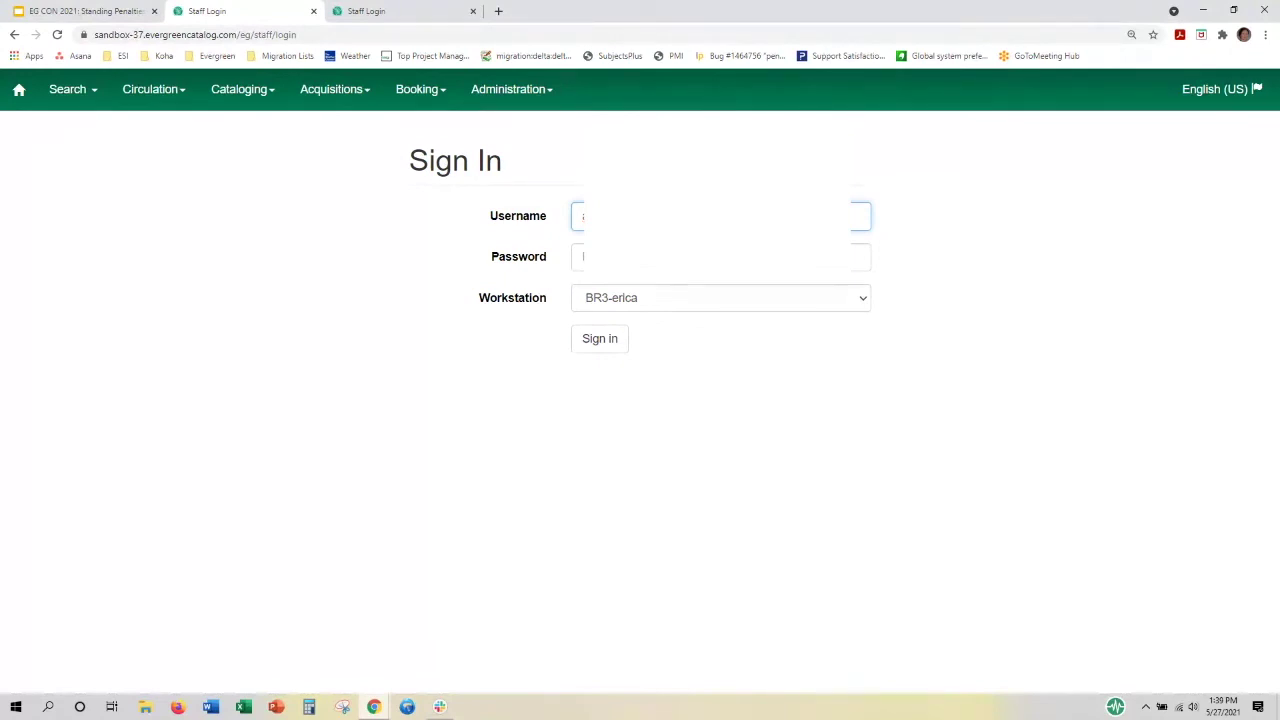
pyautogui.click(580, 256)
pyautogui.hotkey('ctrl', 'v')
pyautogui.click(601, 338)
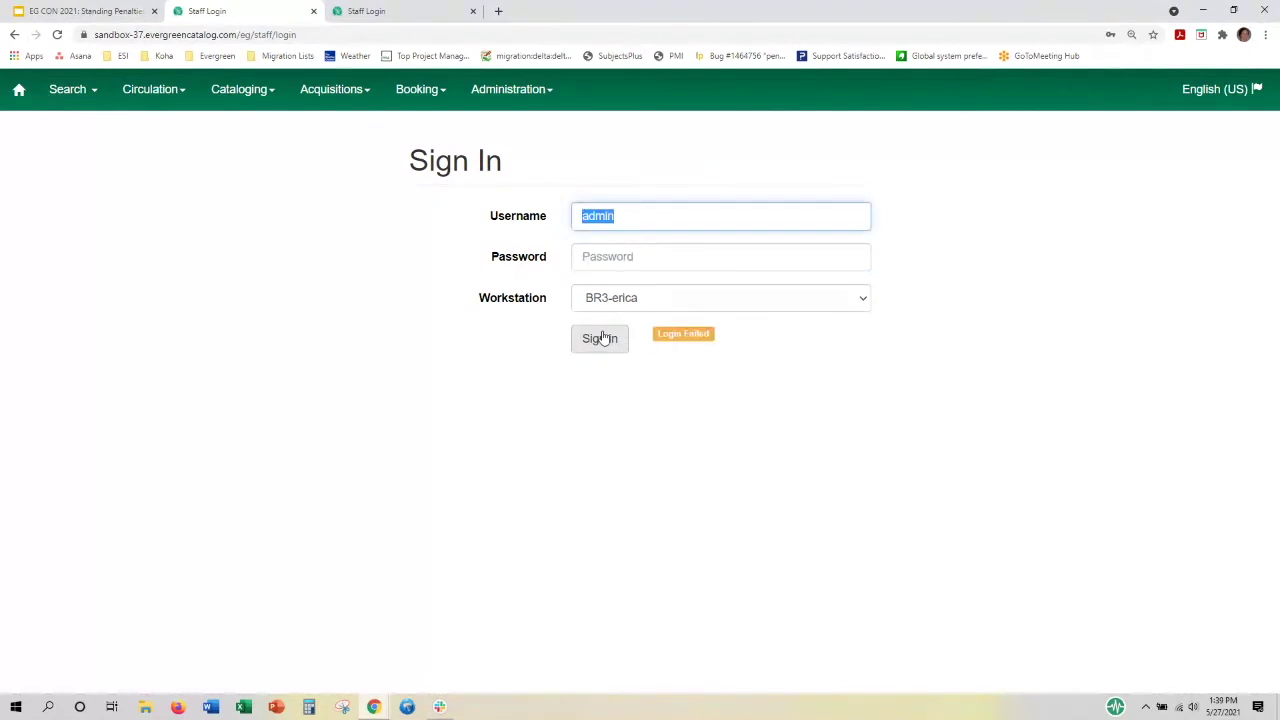
pyautogui.click(614, 258)
pyautogui.write('********')
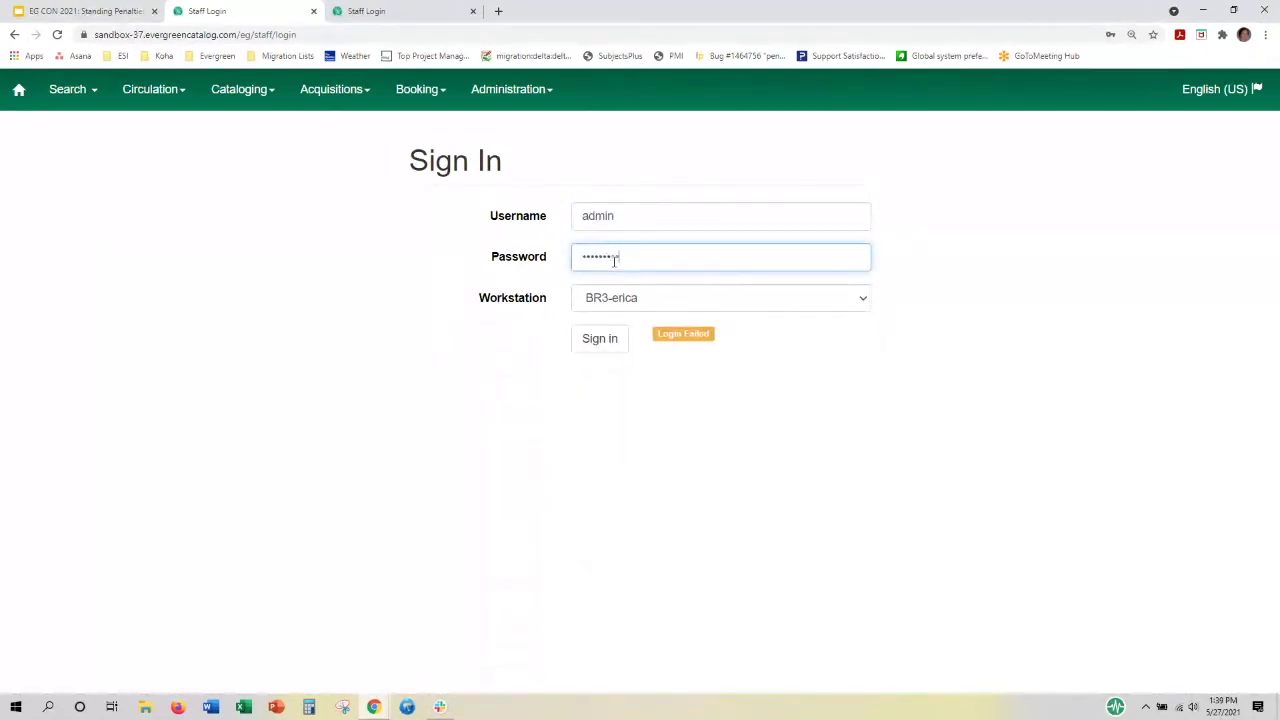
pyautogui.write('*')
pyautogui.press('Return')
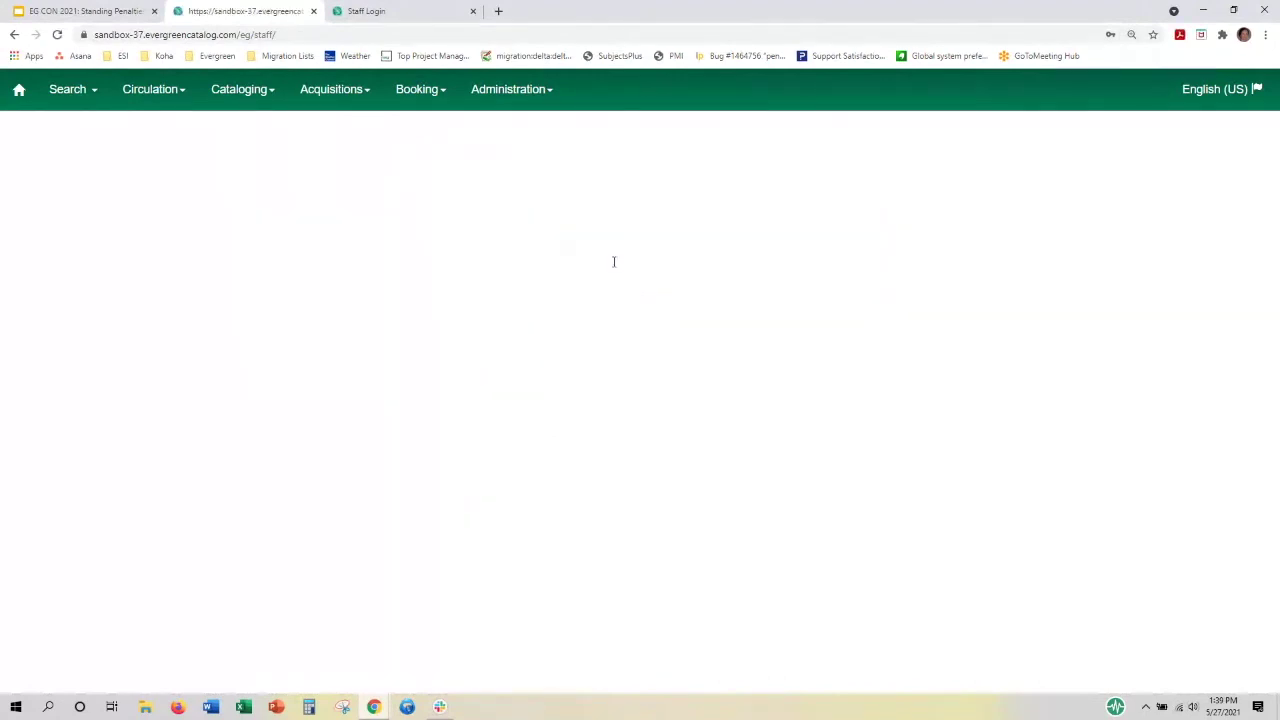
# Retrieve the same patron's account at checkout by patron barcode and check out item CONC64000316 to the patron
pyautogui.click(158, 99)
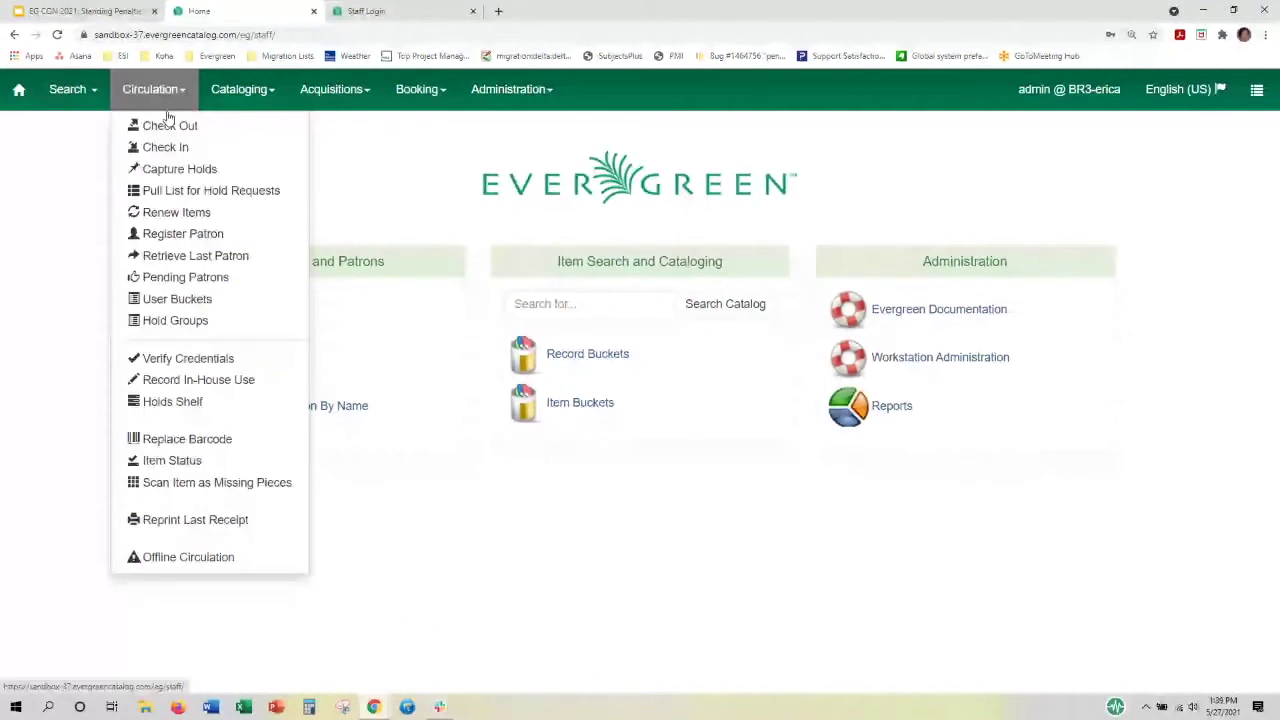
pyautogui.click(168, 120)
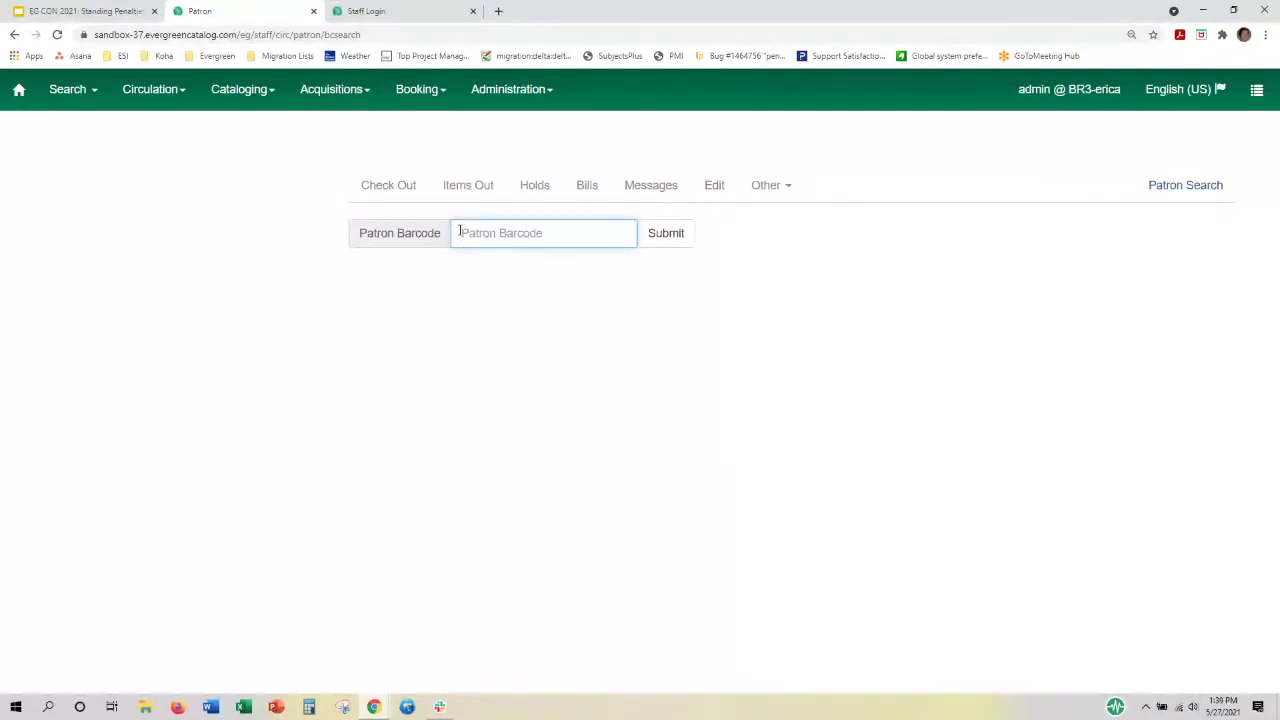
pyautogui.write('258')
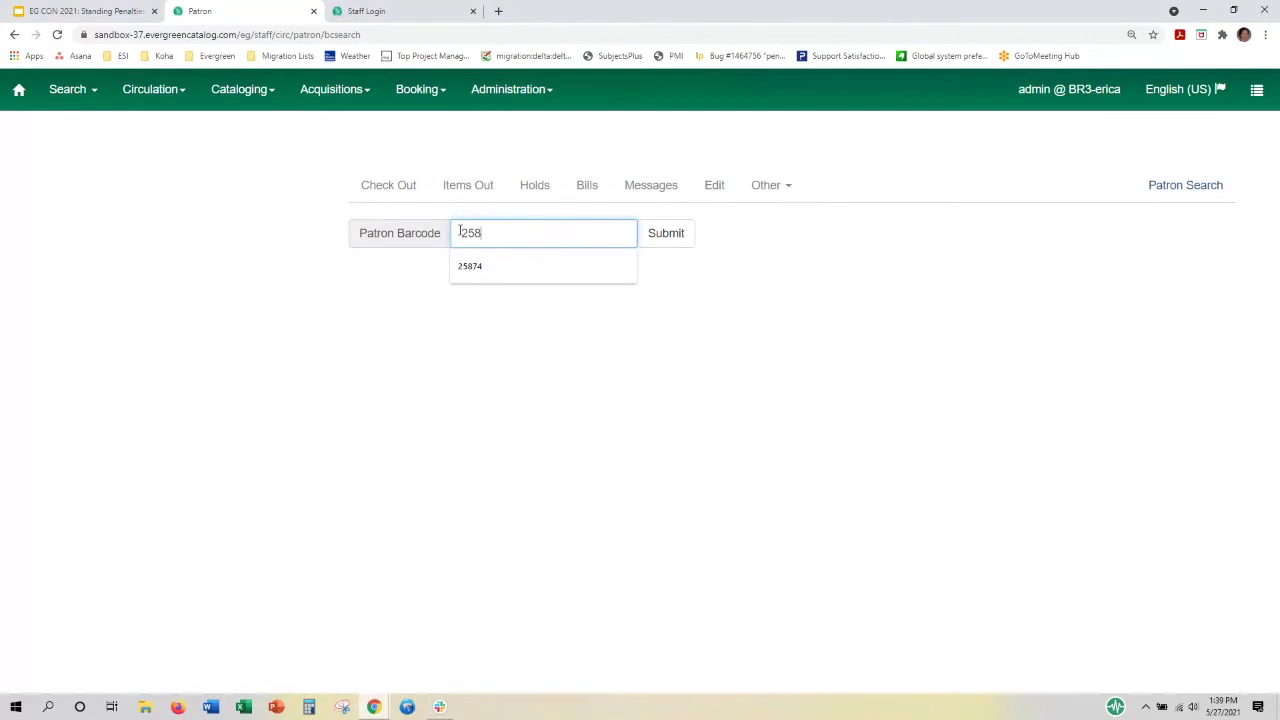
pyautogui.press('Down')
pyautogui.press('Return')
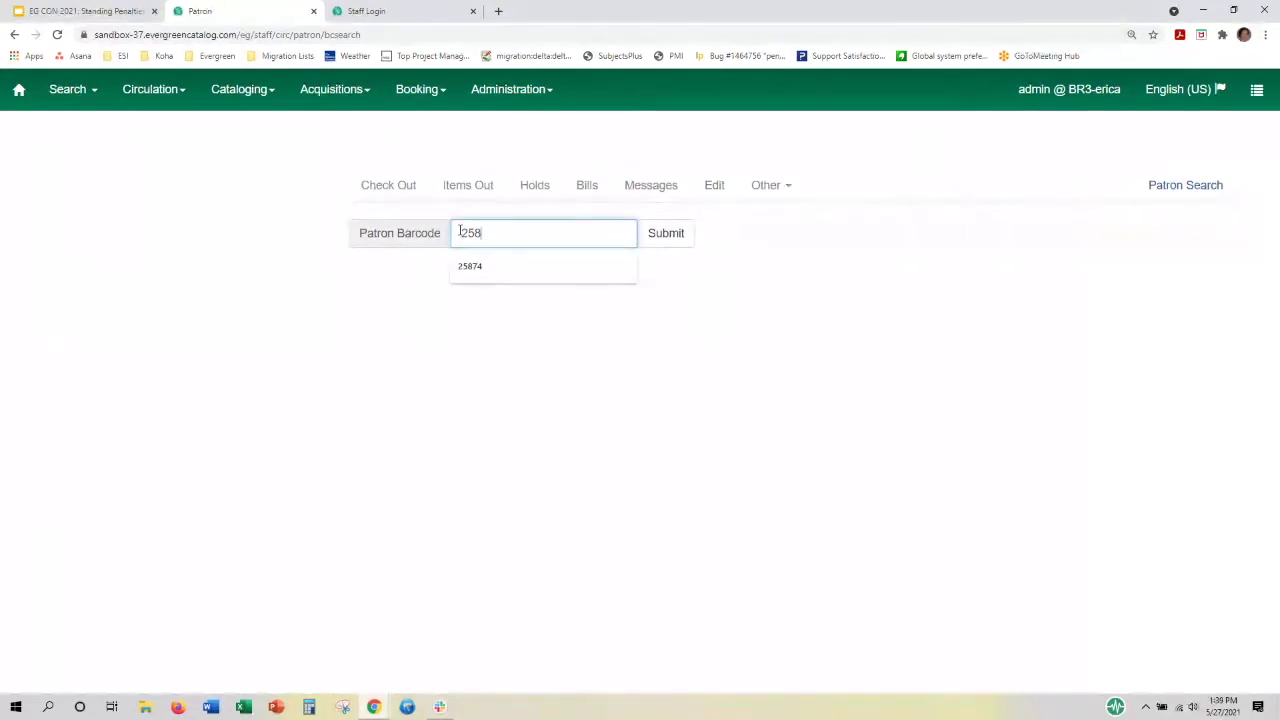
pyautogui.press('Down')
pyautogui.press('Return')
pyautogui.press('Return')
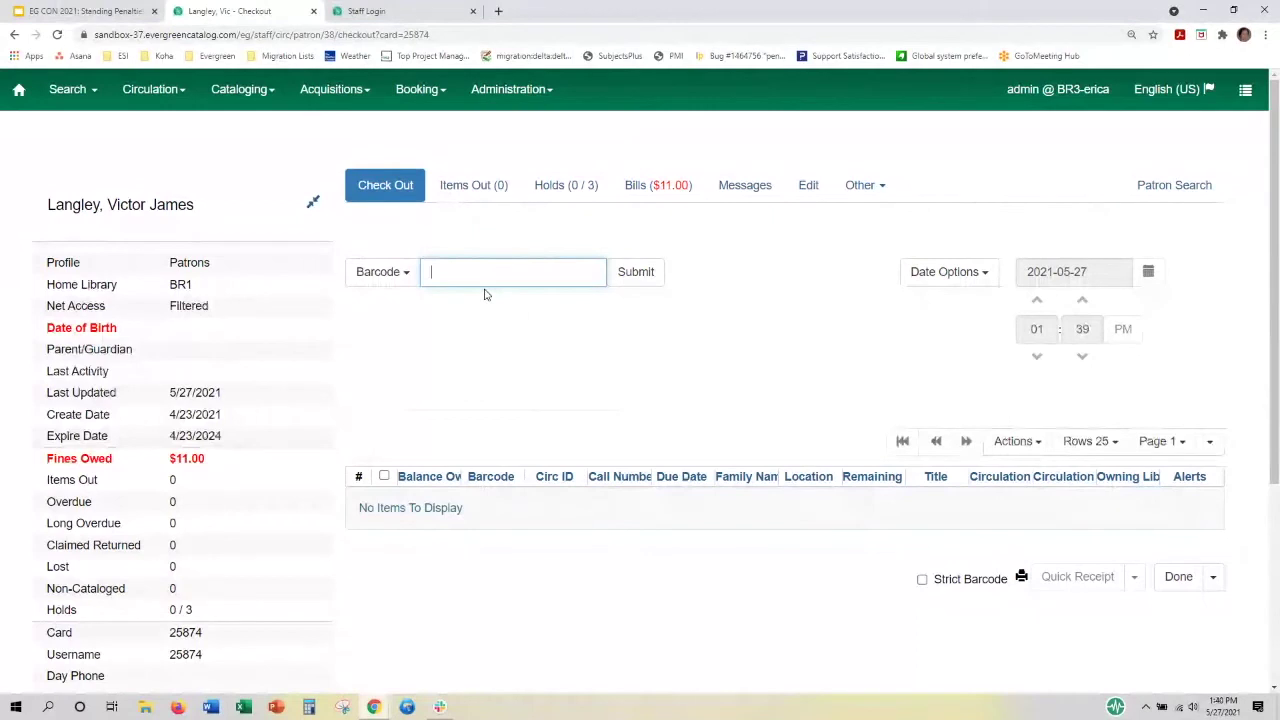
pyautogui.write('CONC640003')
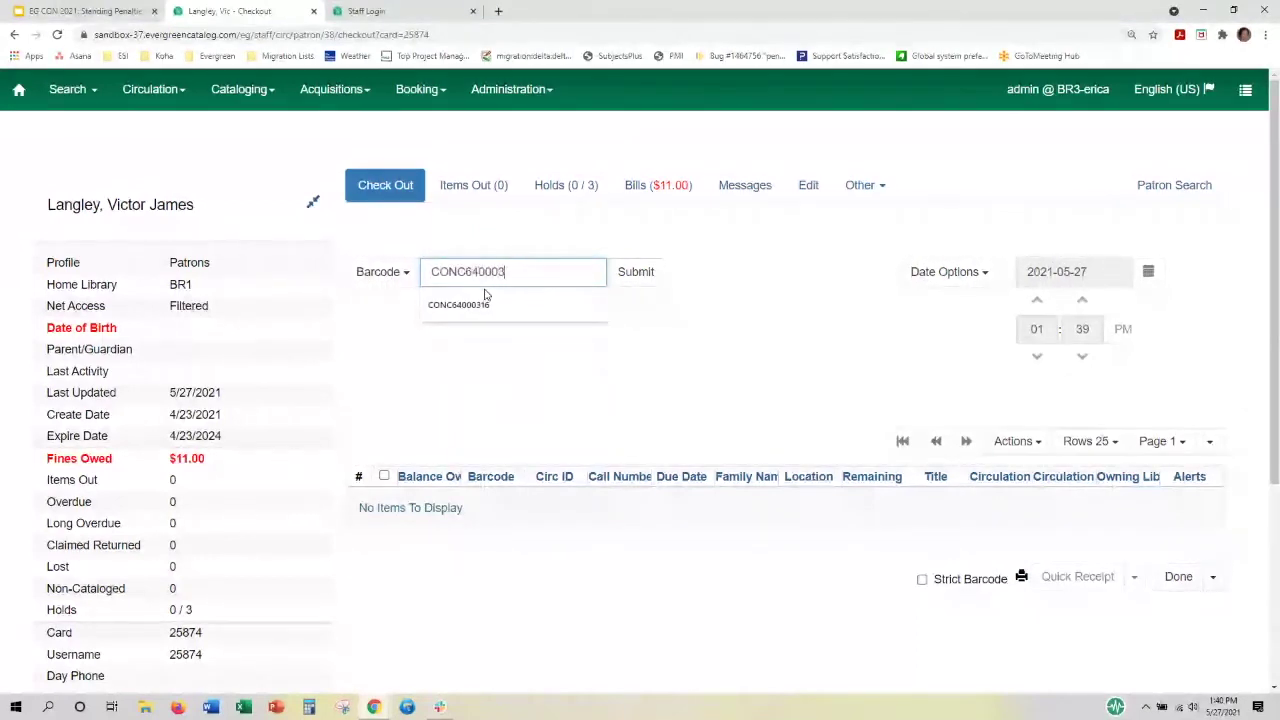
pyautogui.press('Return')
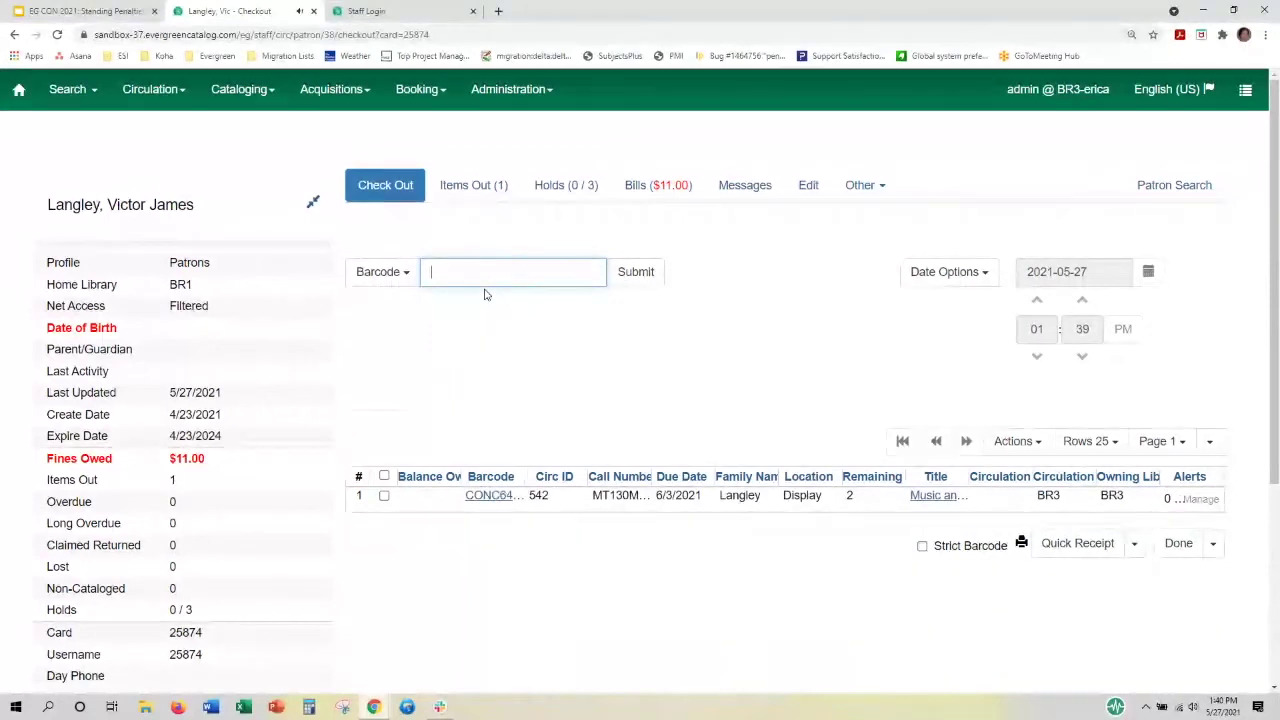
# Bill the patron a Misc charge of 10.00 at BR3 from the account's bills
pyautogui.click(638, 196)
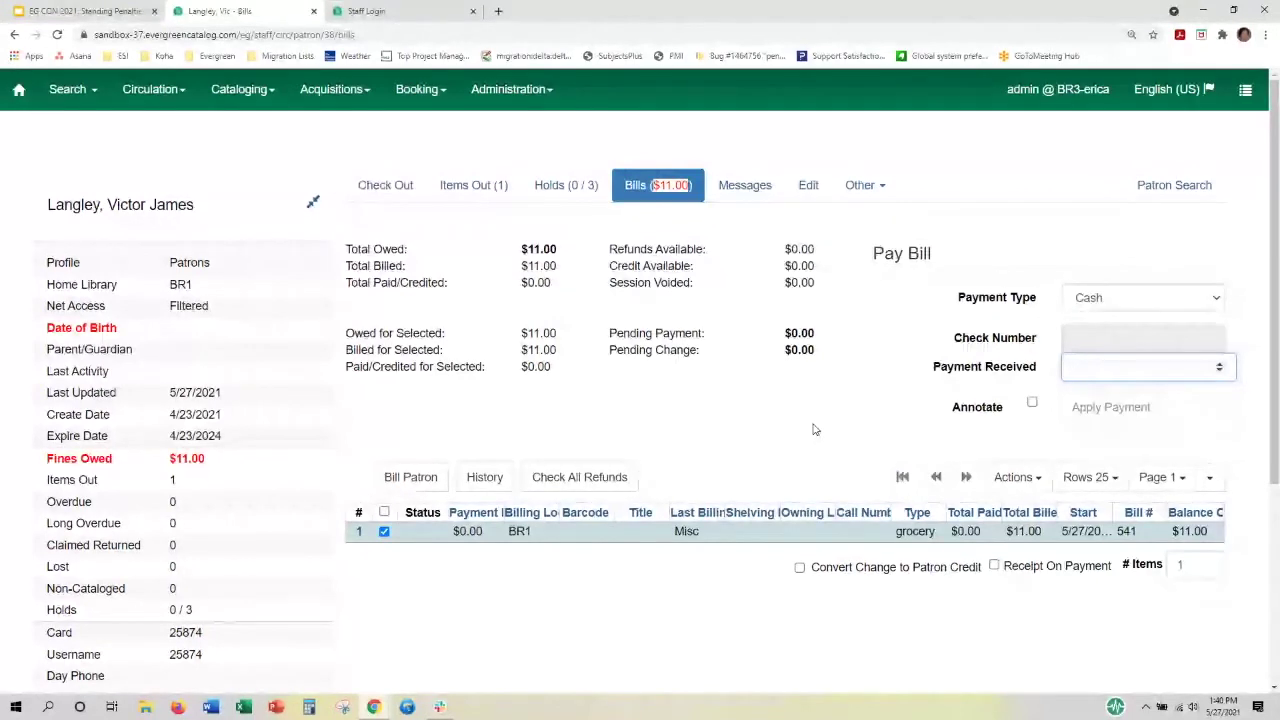
pyautogui.click(411, 478)
pyautogui.write('10.00')
pyautogui.click(774, 396)
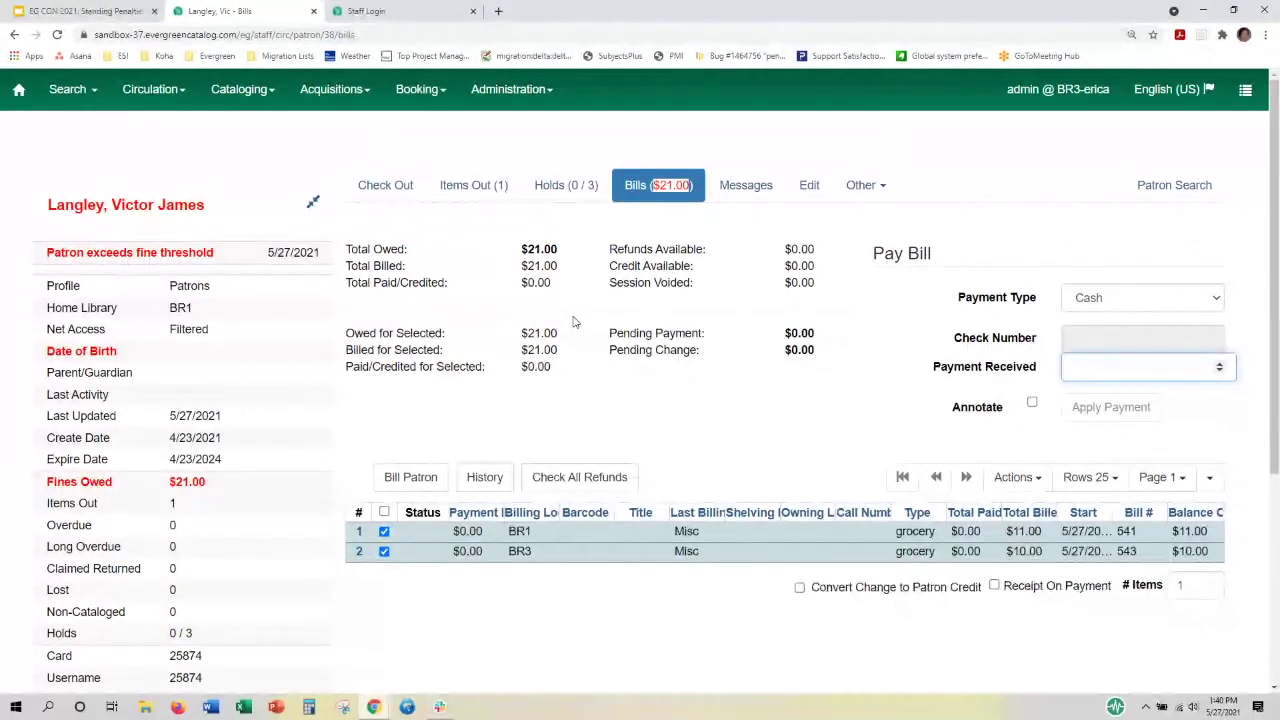
# Open the Standing Penalty Types list in a separate browser tab and examine the Org Depth and Ignore Proximity of PATRON_EXCEEDS_FINES
pyautogui.click(543, 91)
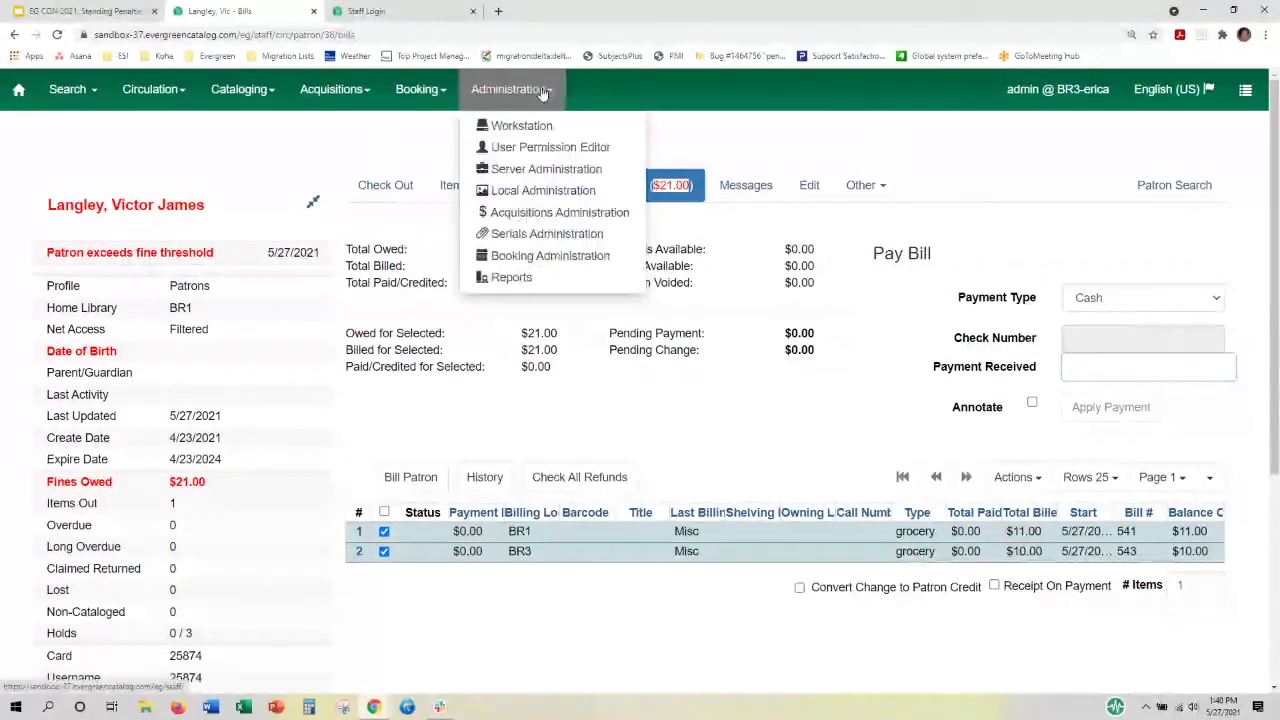
pyautogui.click(541, 91)
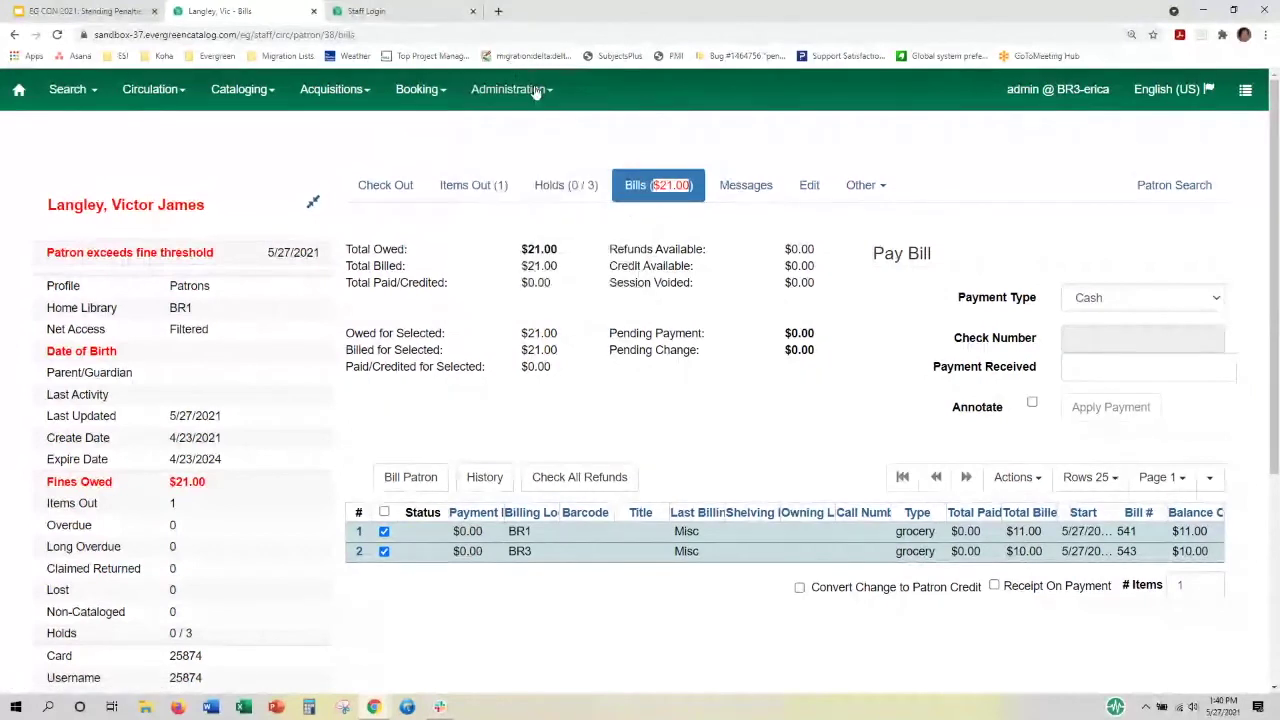
pyautogui.click(537, 91)
pyautogui.rightClick(568, 126)
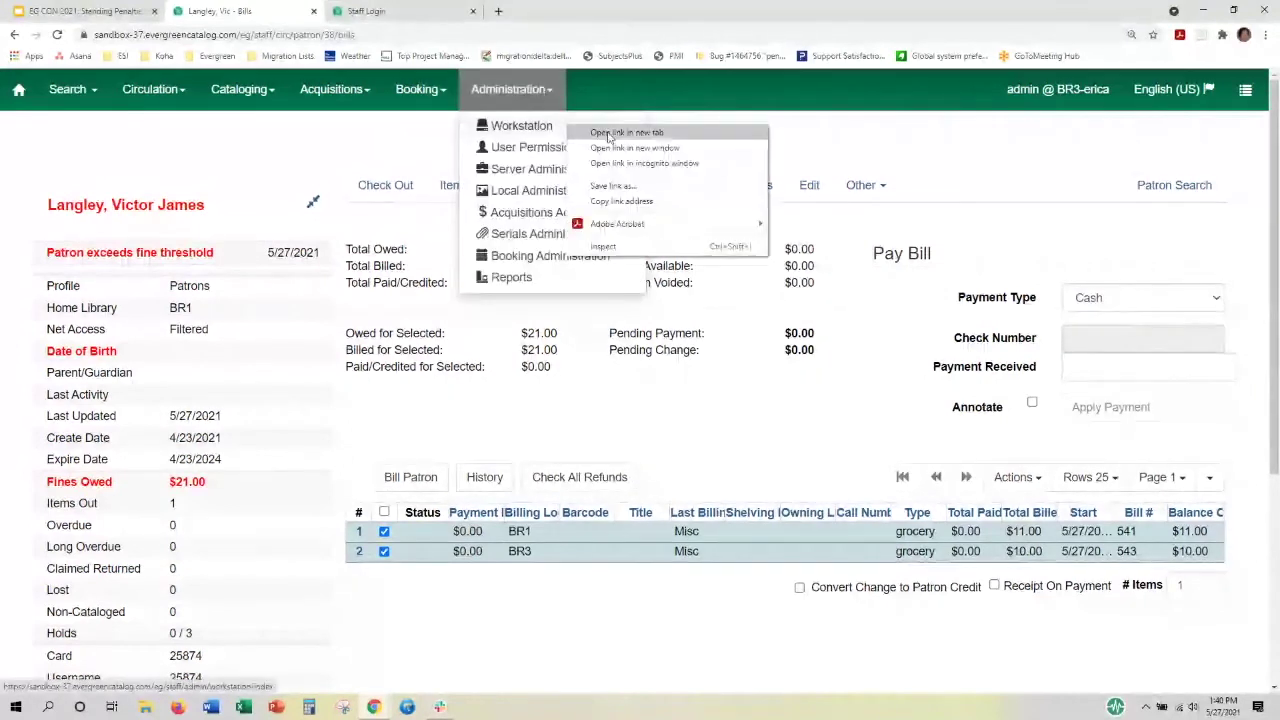
pyautogui.click(620, 131)
pyautogui.click(631, 11)
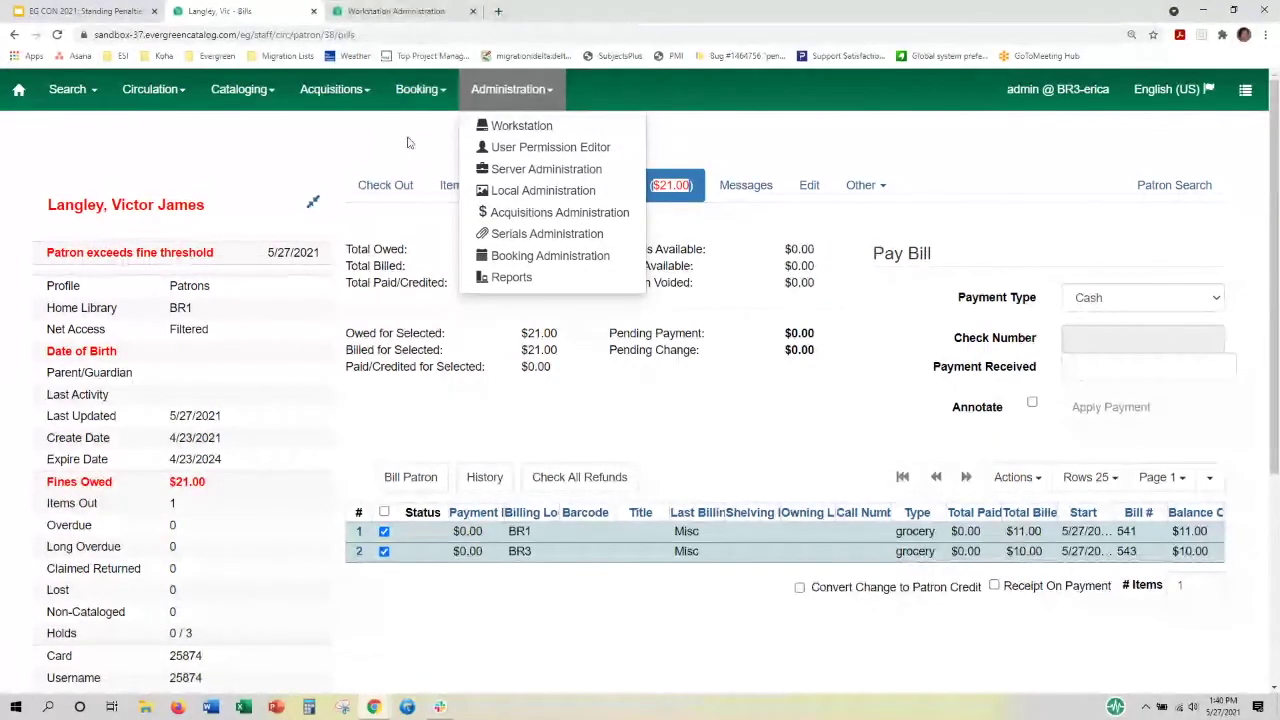
pyautogui.hotkey('ctrl', 'Tab')
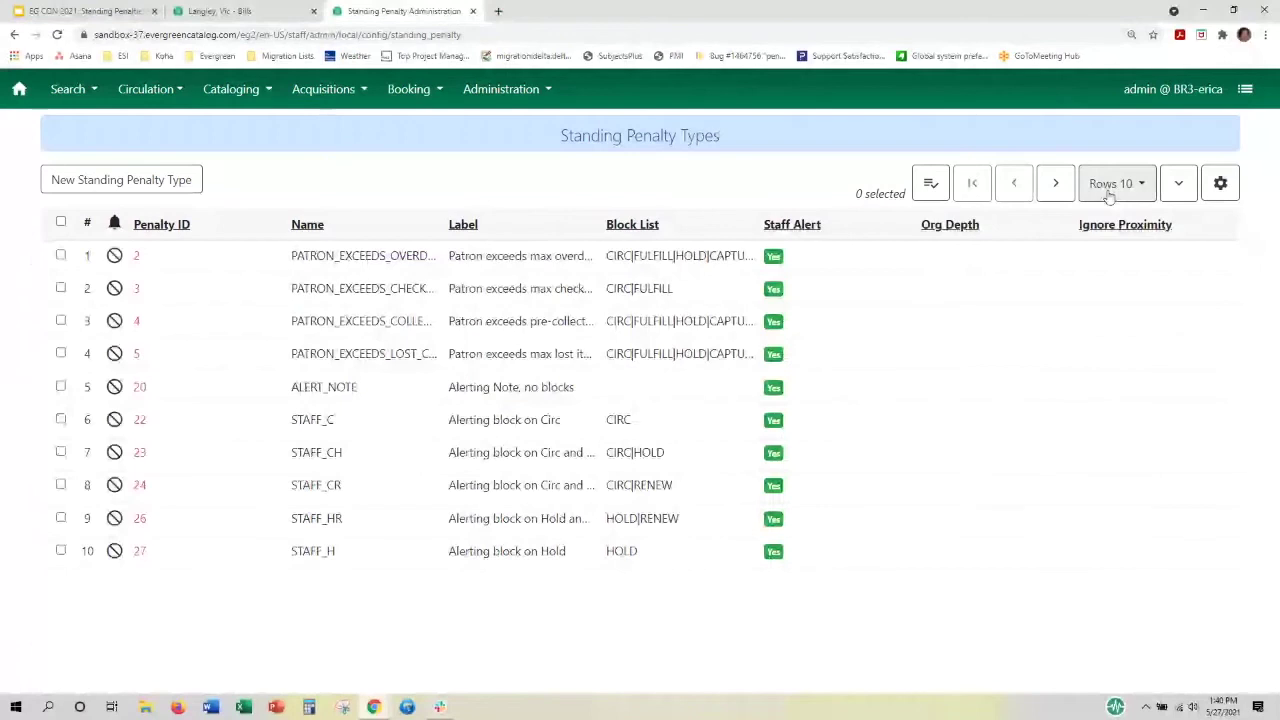
pyautogui.scroll(-3, 430, 575)
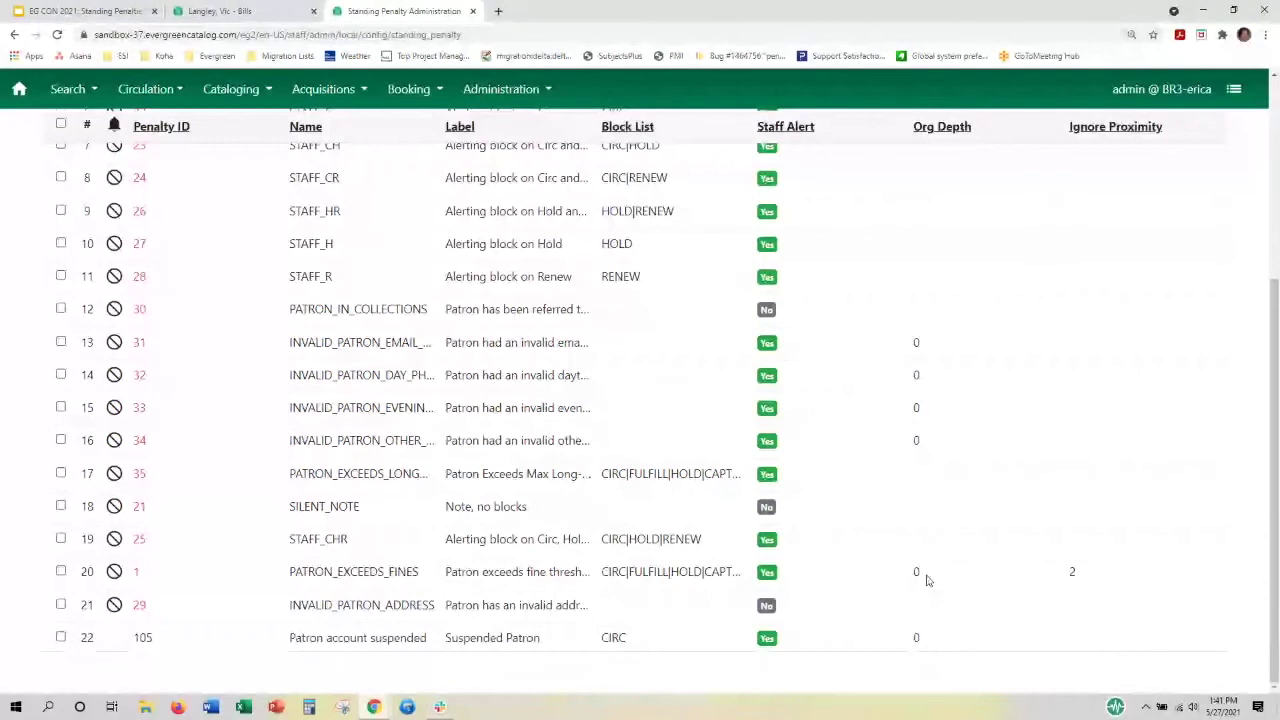
pyautogui.scroll(1, 927, 580)
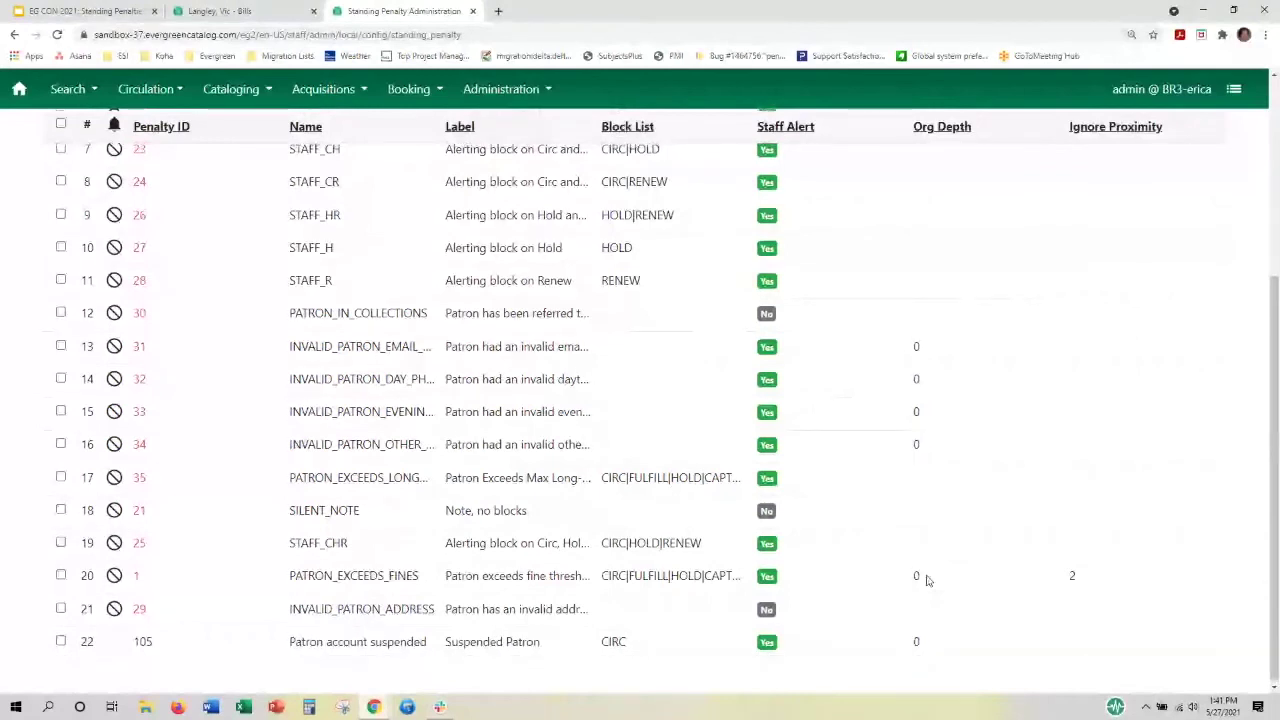
pyautogui.scroll(3, 927, 580)
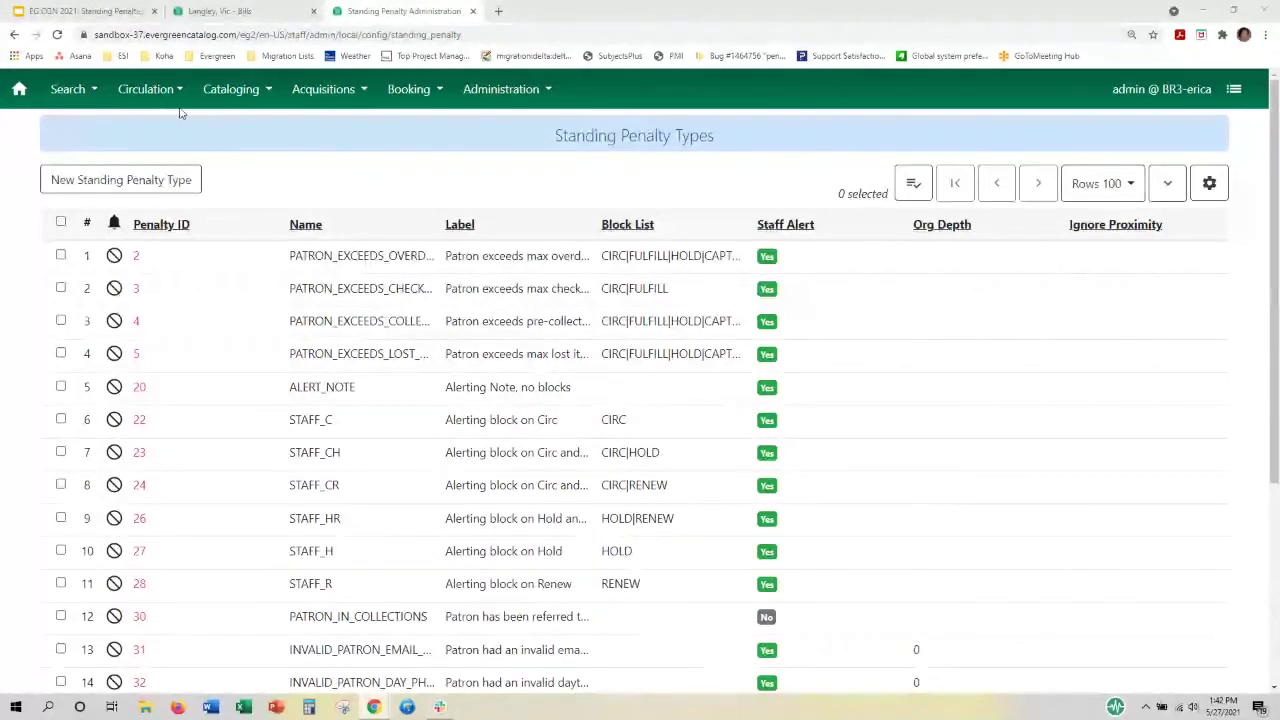
# Search for patrons at home library BR3 with last name "t" and select the BM1 patron in the results
pyautogui.click(80, 90)
pyautogui.click(103, 122)
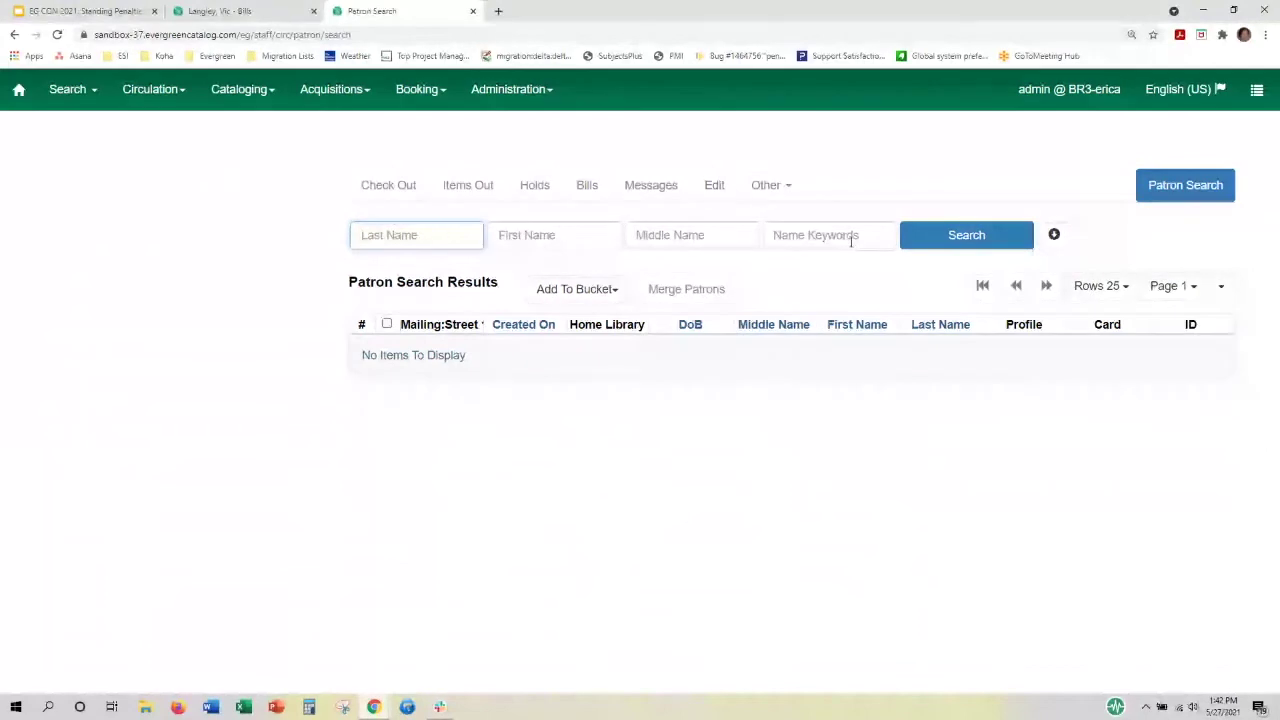
pyautogui.click(1053, 236)
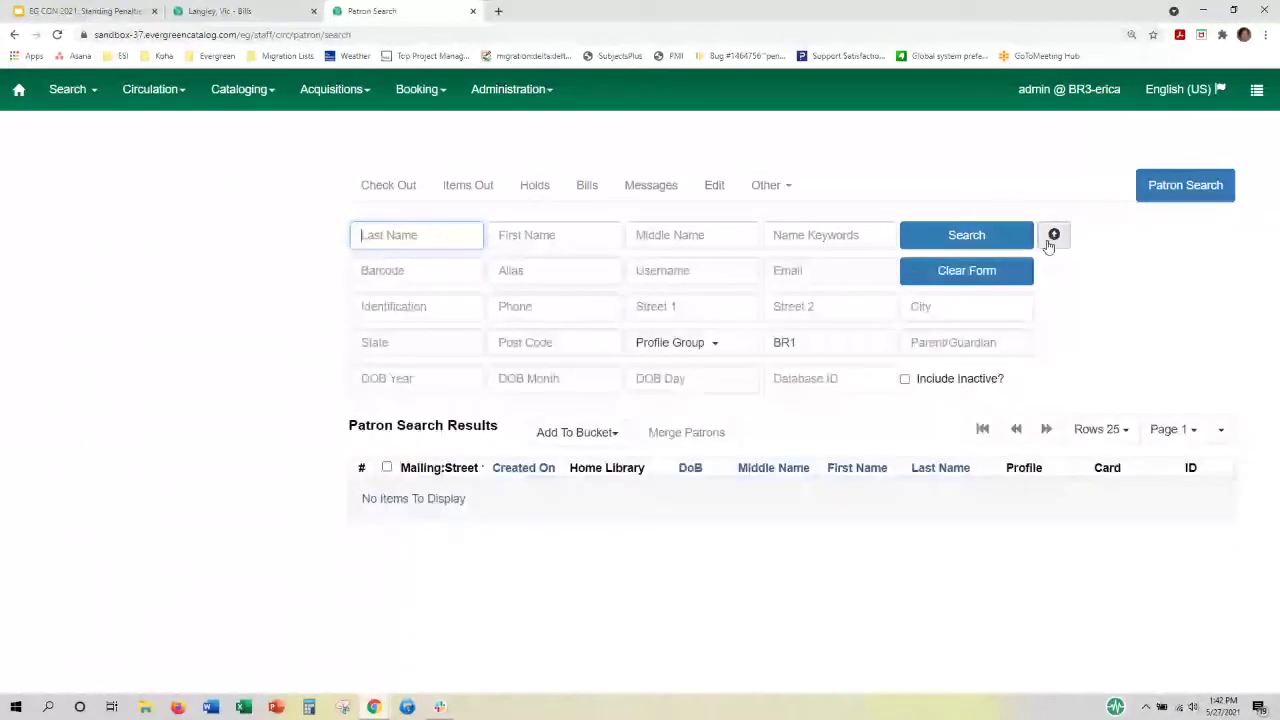
pyautogui.click(806, 341)
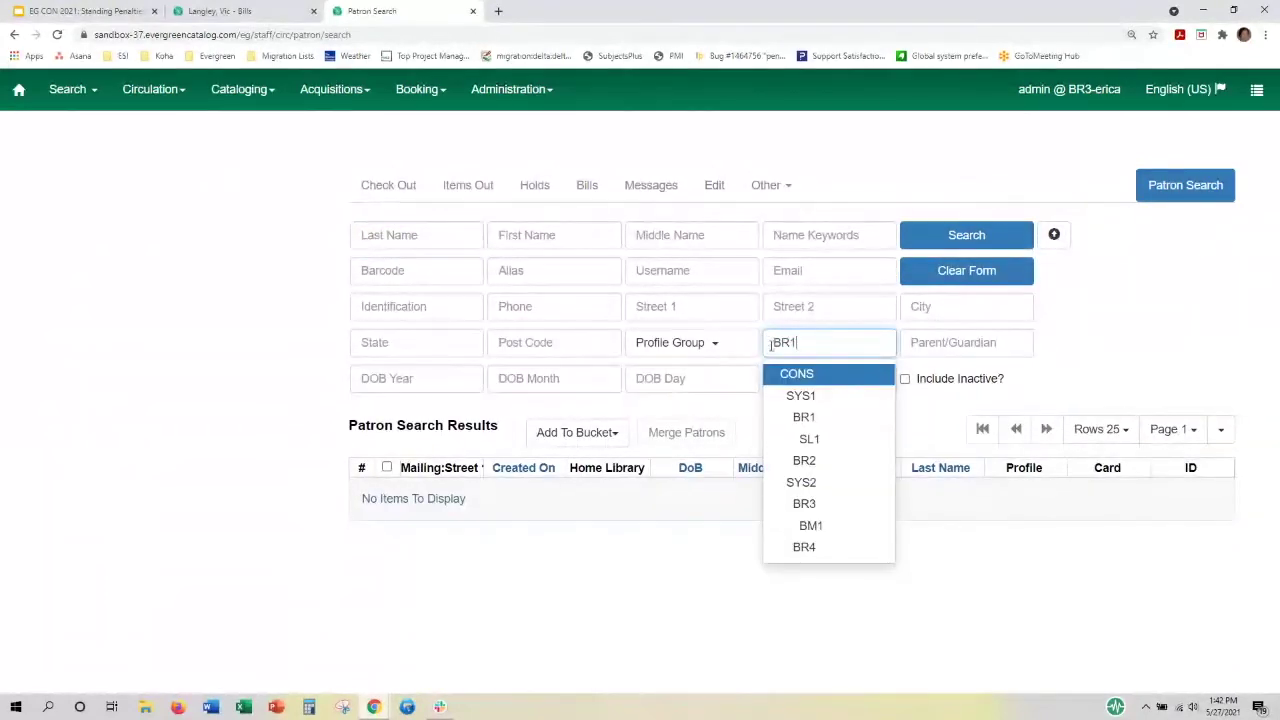
pyautogui.click(806, 503)
pyautogui.click(455, 240)
pyautogui.write('t')
pyautogui.click(968, 234)
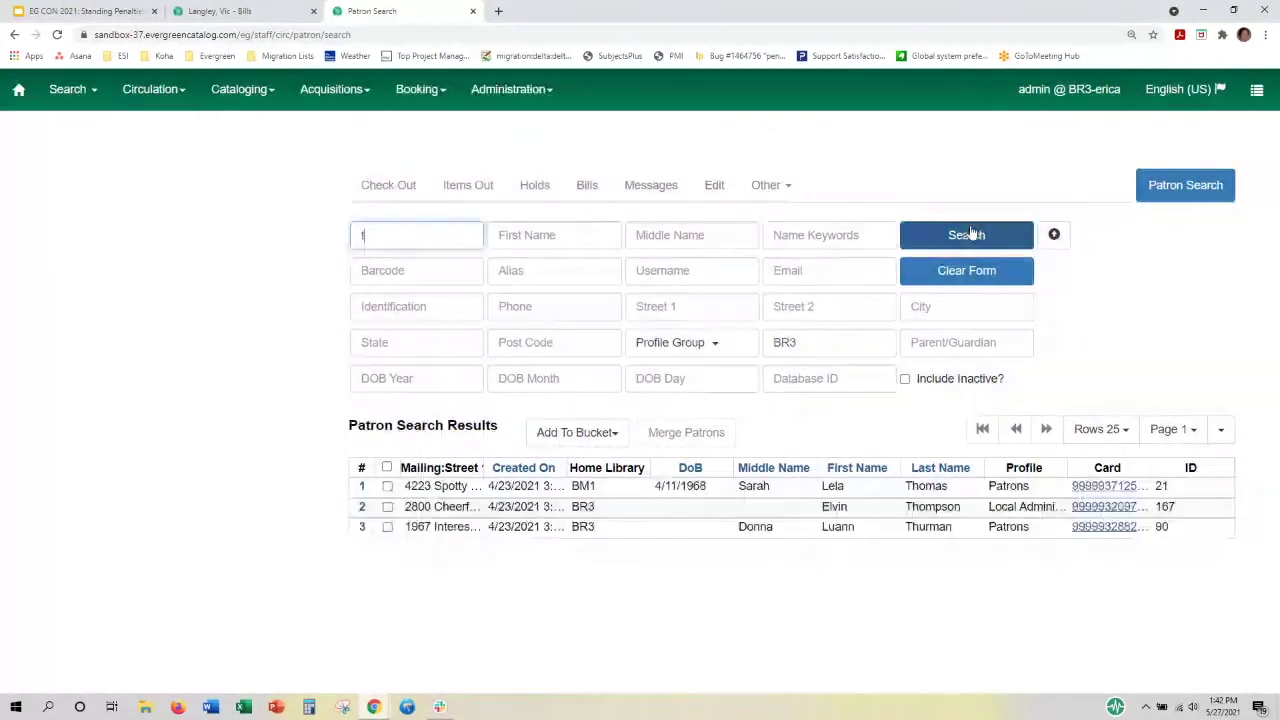
pyautogui.click(870, 488)
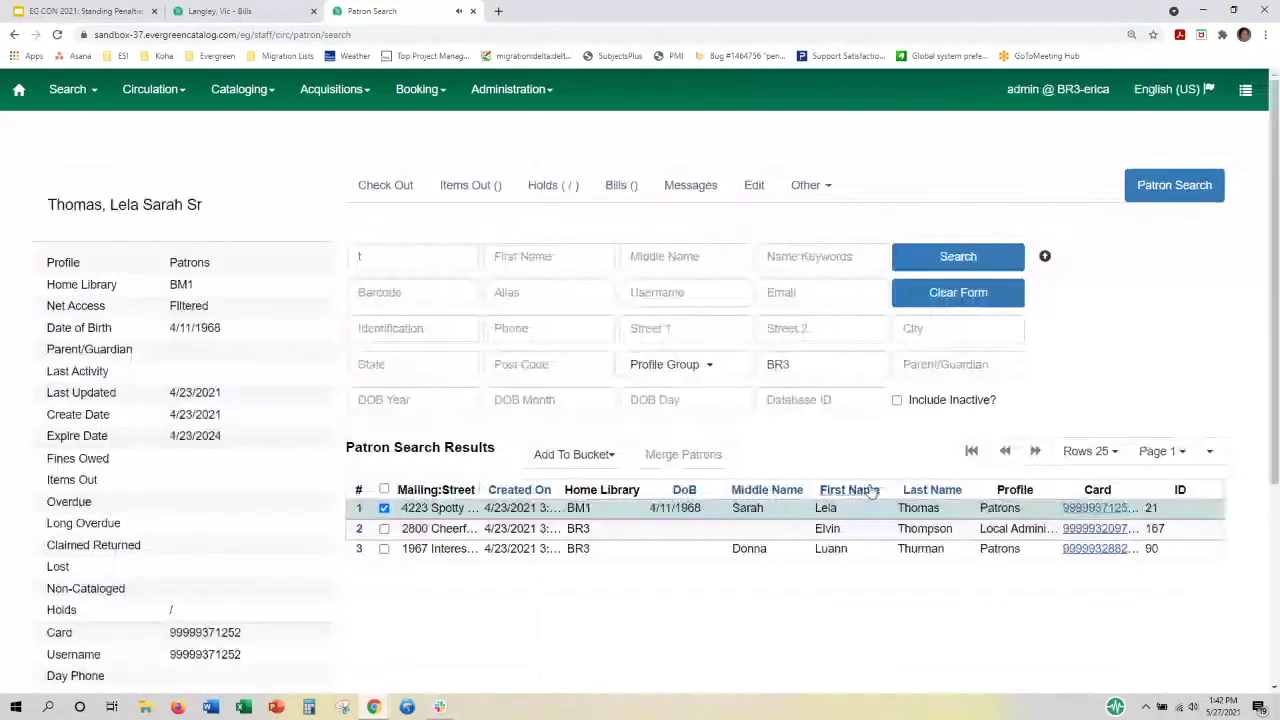
pyautogui.click(870, 490)
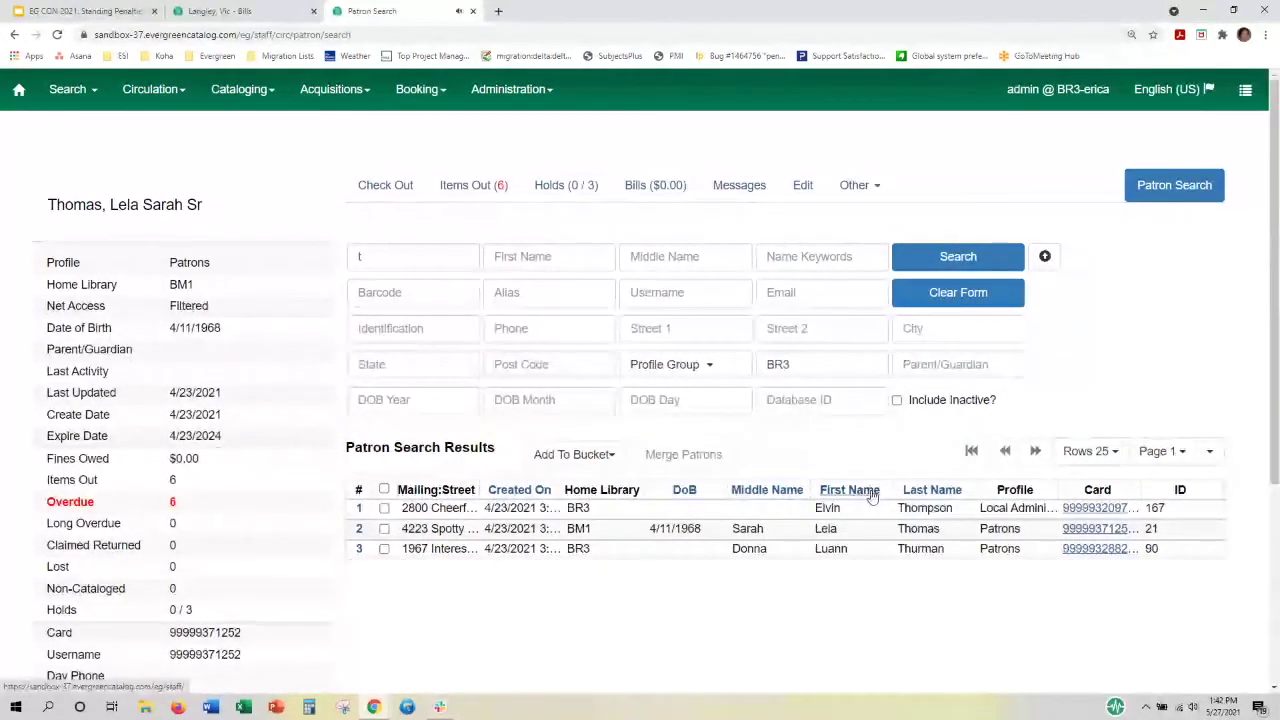
# Open an additional Evergreen browser tab and search for BR3 patrons with last name "g"
pyautogui.middleClick(70, 92)
pyautogui.hotkey('ctrl', 'Tab')
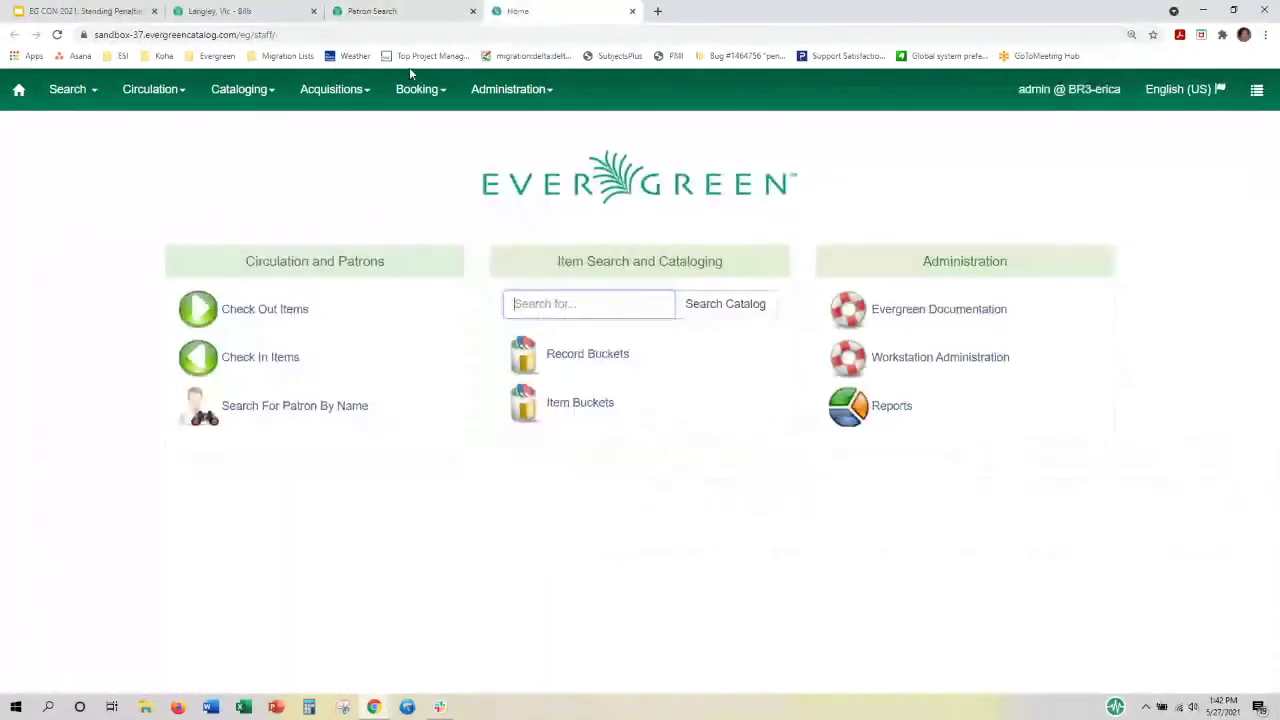
pyautogui.click(433, 10)
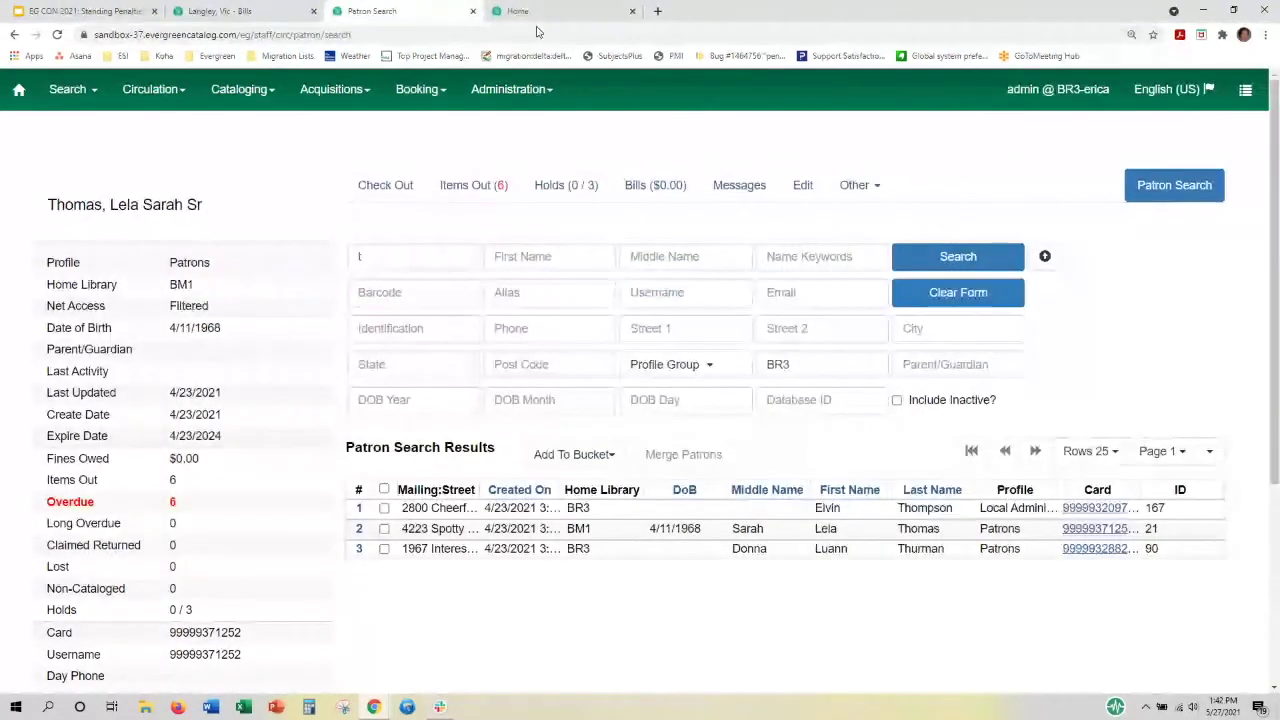
pyautogui.hotkey('ctrl', 'Tab')
pyautogui.click(100, 104)
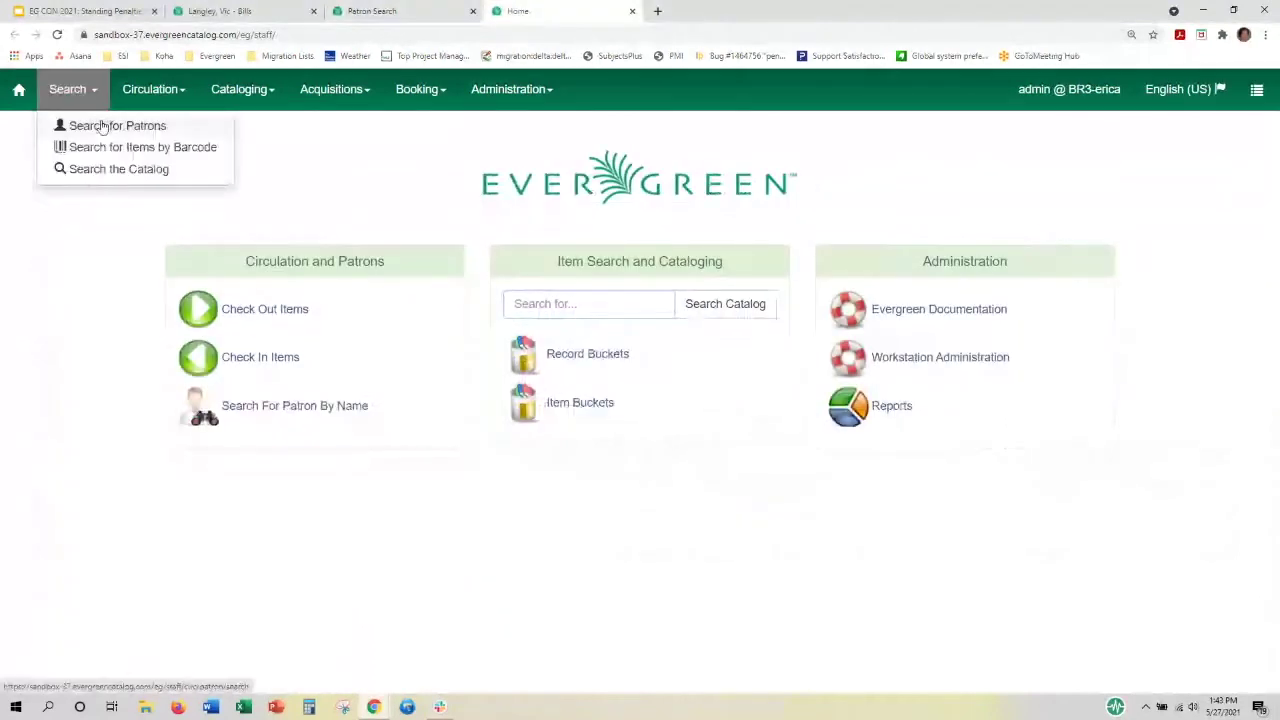
pyautogui.click(102, 127)
pyautogui.write('g')
pyautogui.click(988, 234)
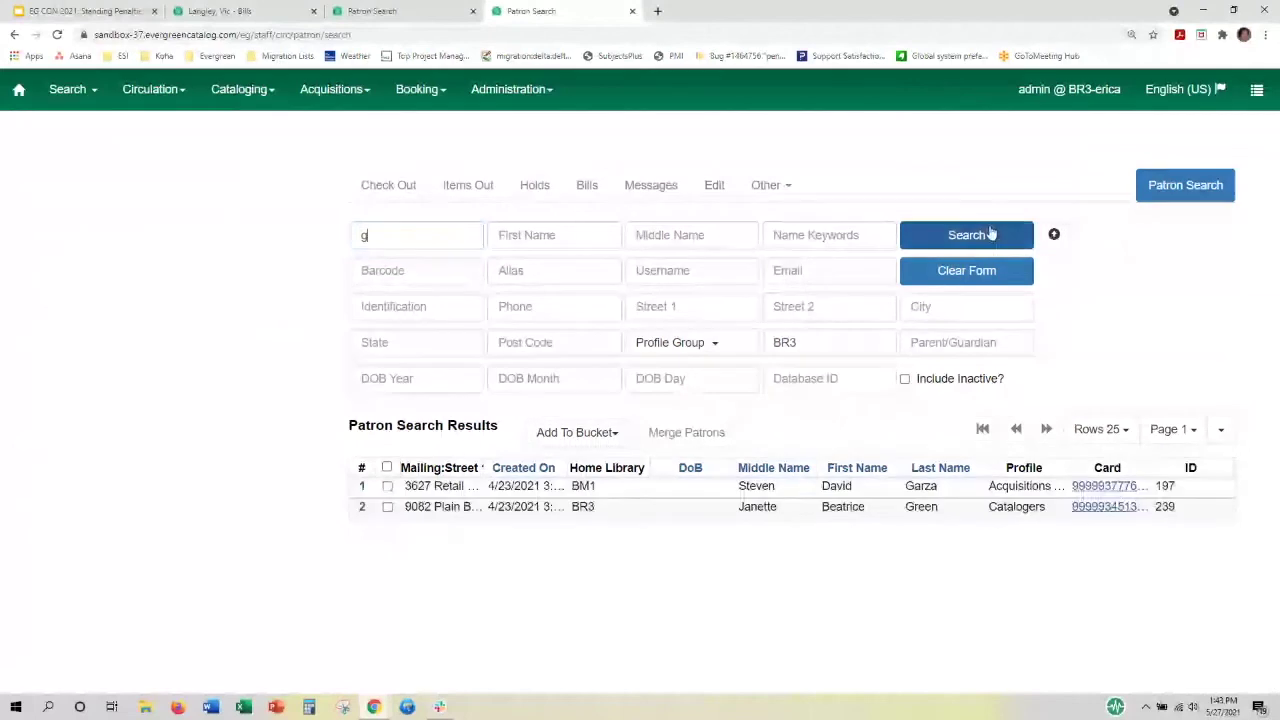
# Move the BM1 patron from the search results into the BR3 patron's group by entering the BM1 patron's barcode
pyautogui.click(643, 490)
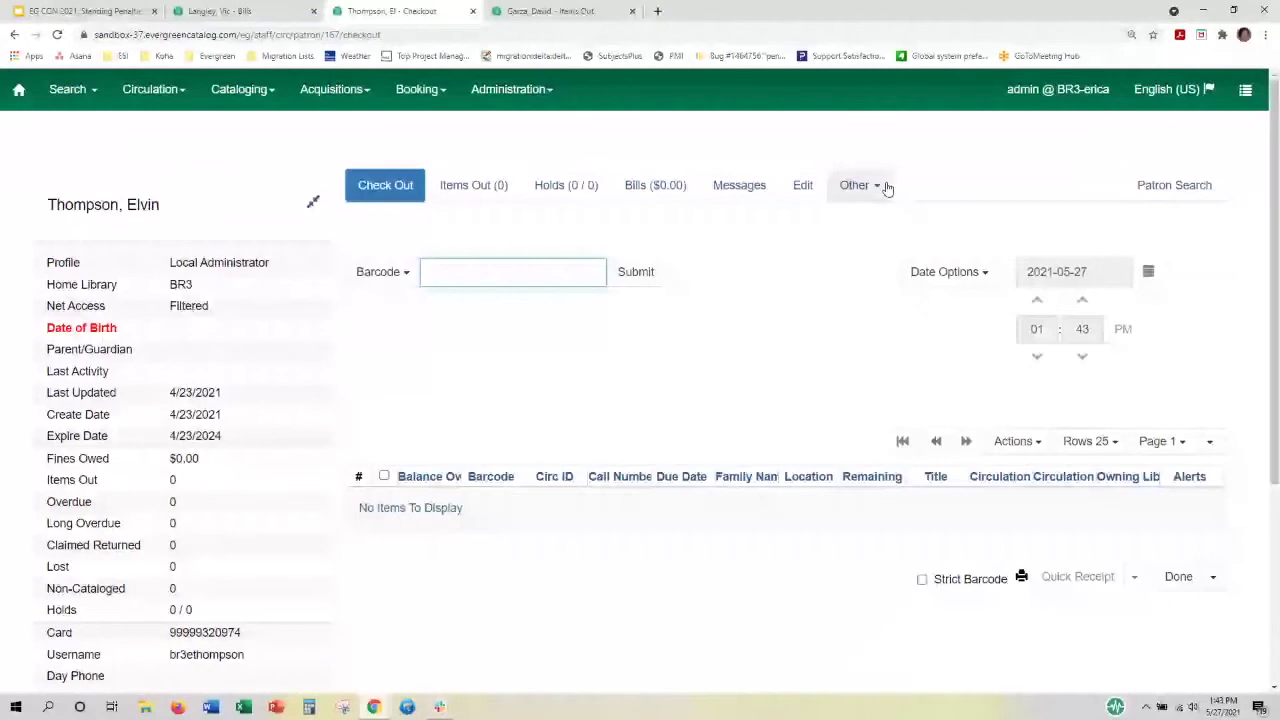
pyautogui.click(886, 189)
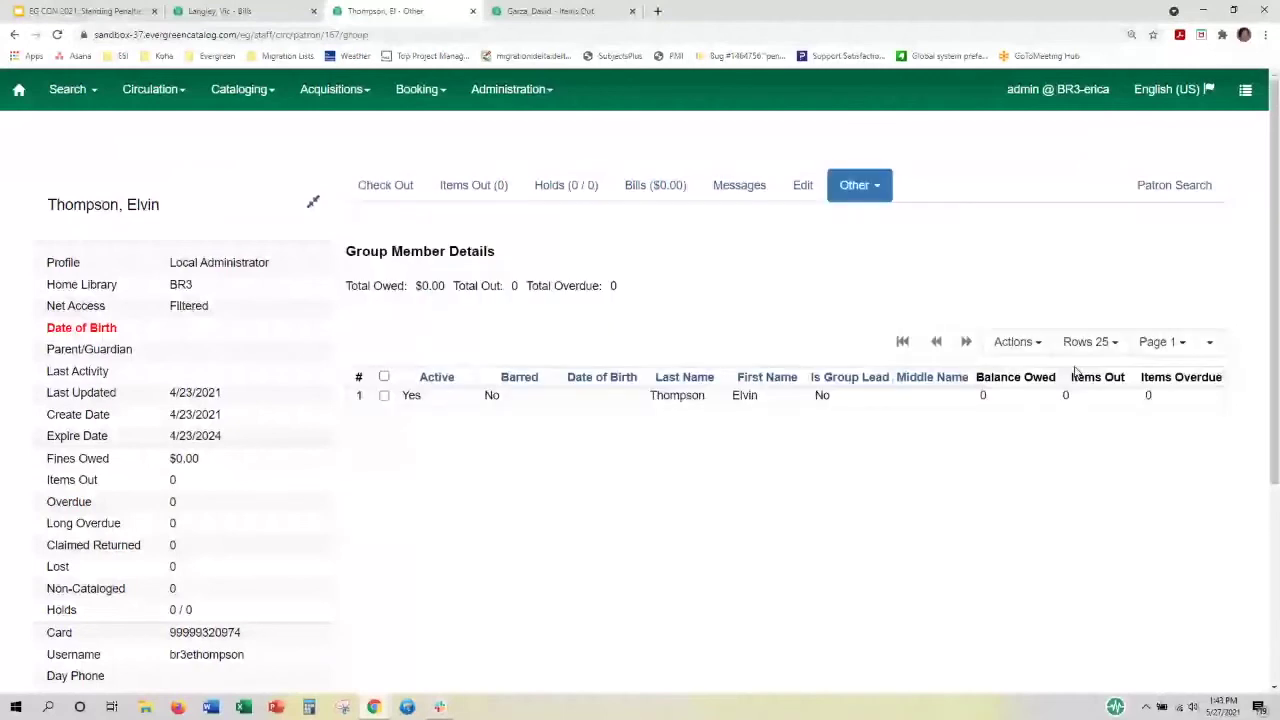
pyautogui.click(1015, 342)
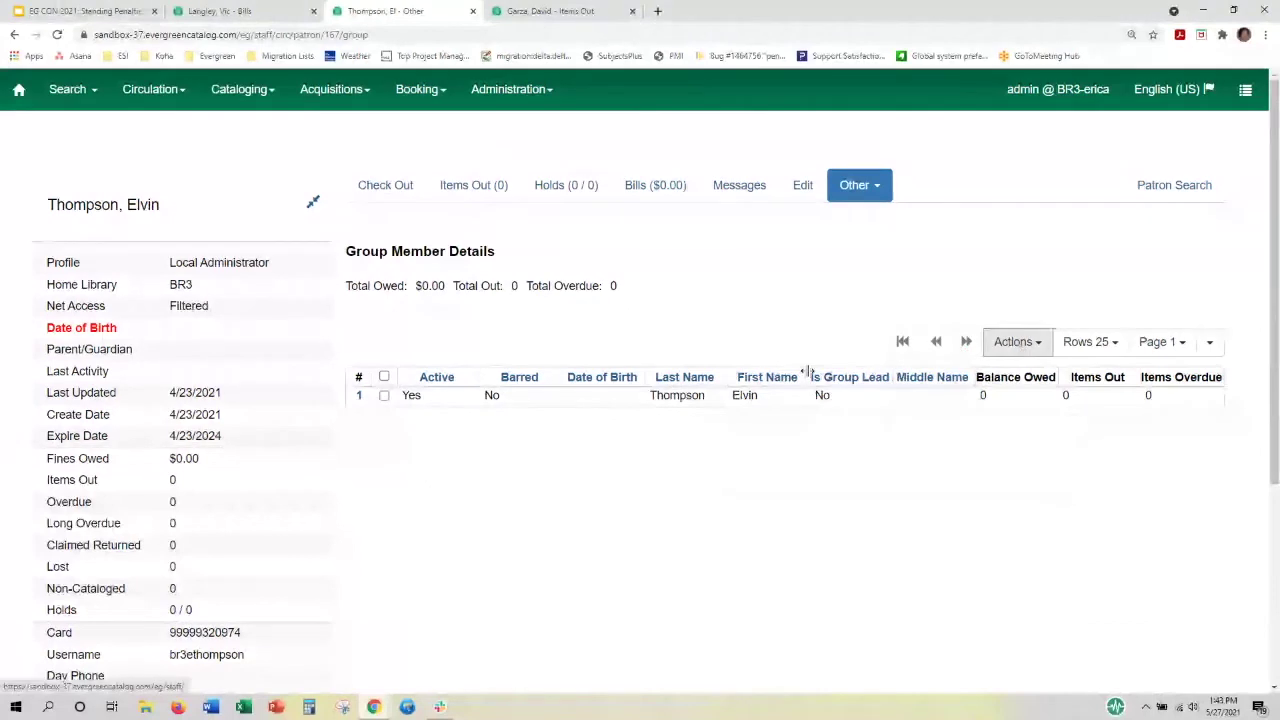
pyautogui.click(807, 372)
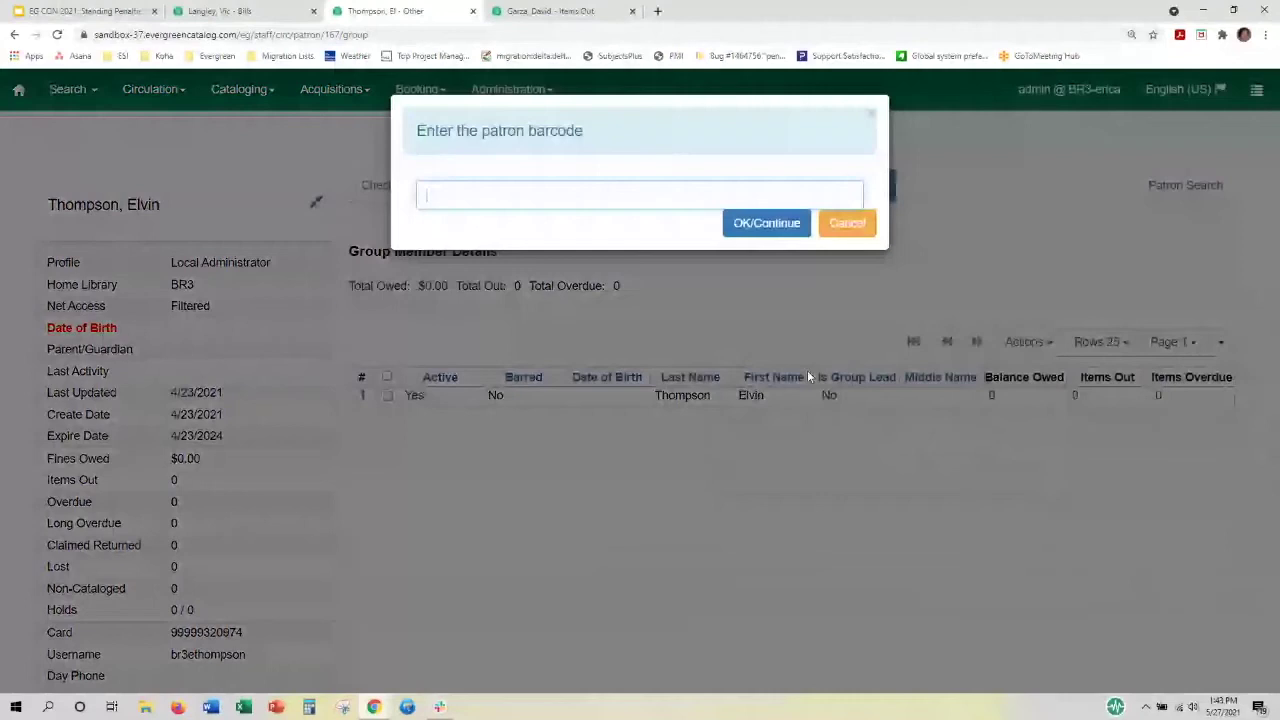
pyautogui.hotkey('ctrl', 'v')
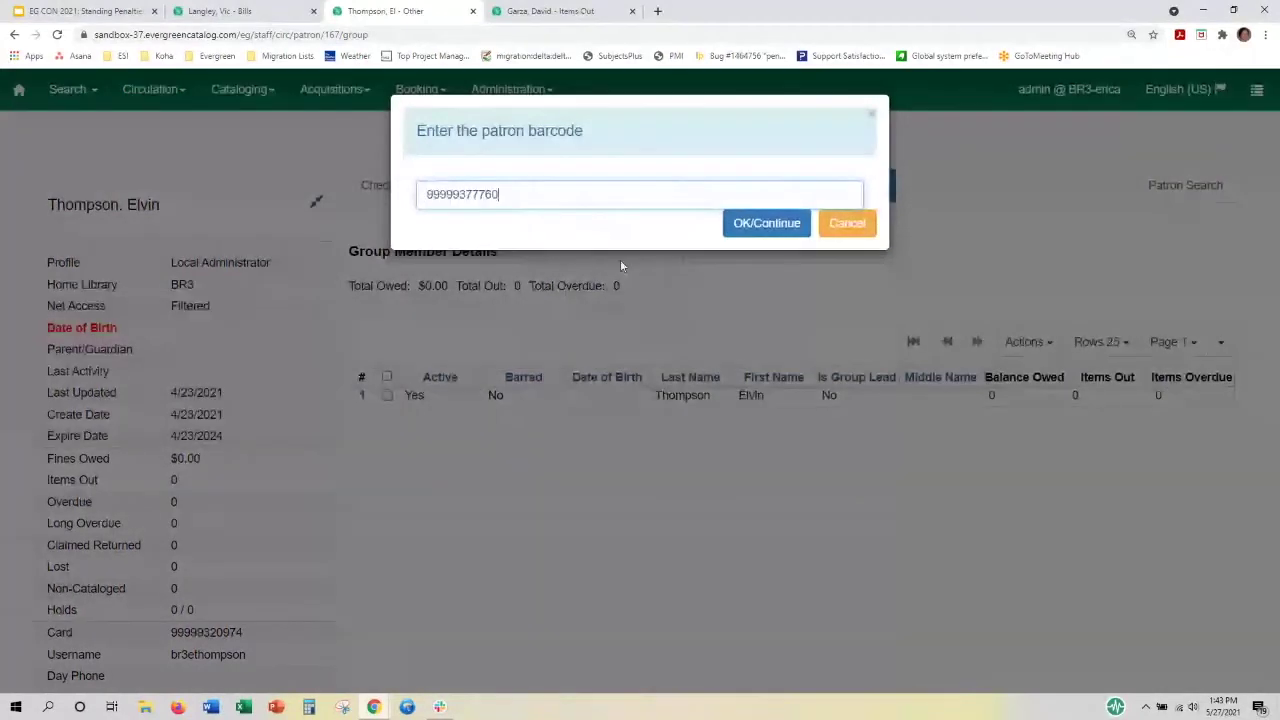
pyautogui.press('Return')
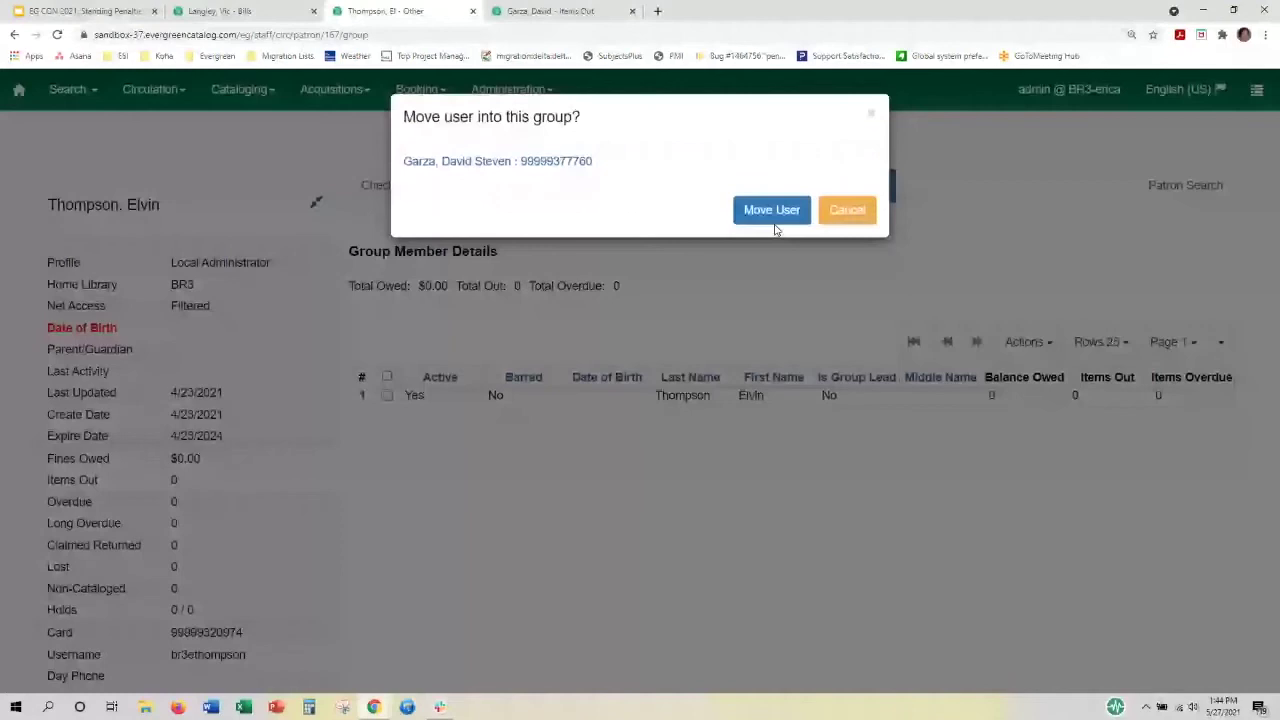
pyautogui.click(775, 214)
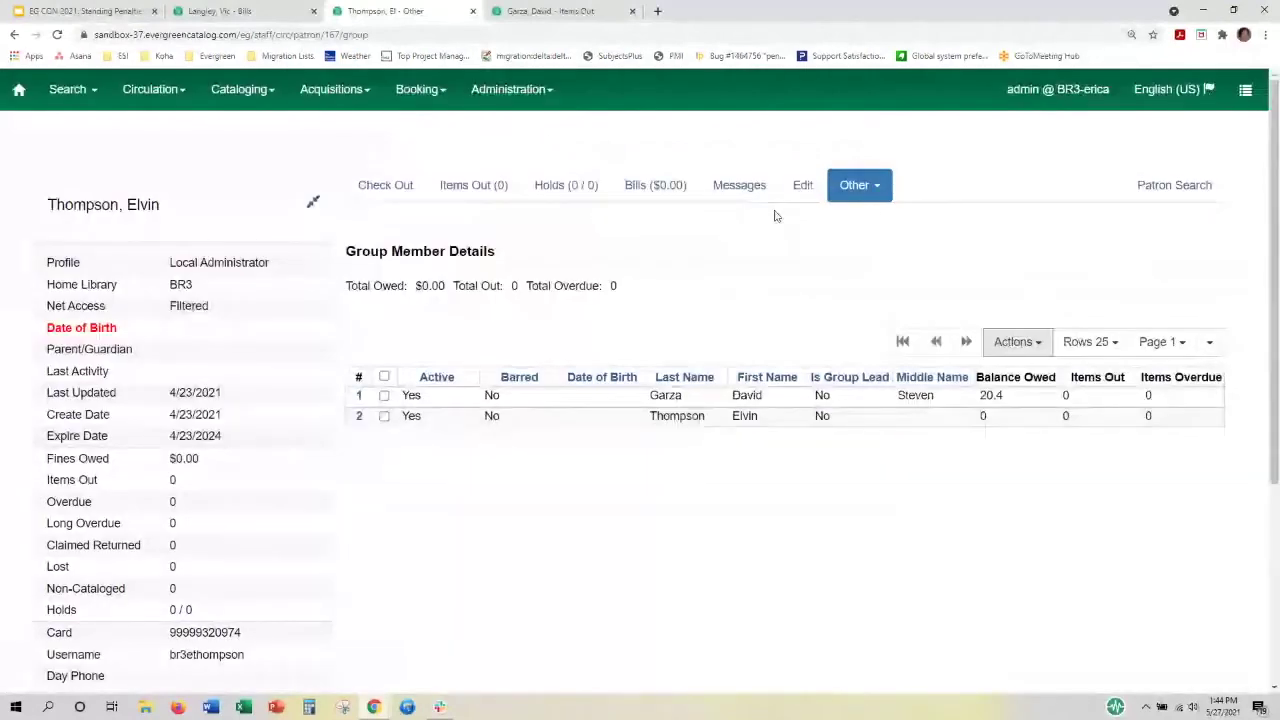
# Reload the BR3 patron's record and examine the group fines, the patron's bills and the Group Member Details
pyautogui.click(57, 35)
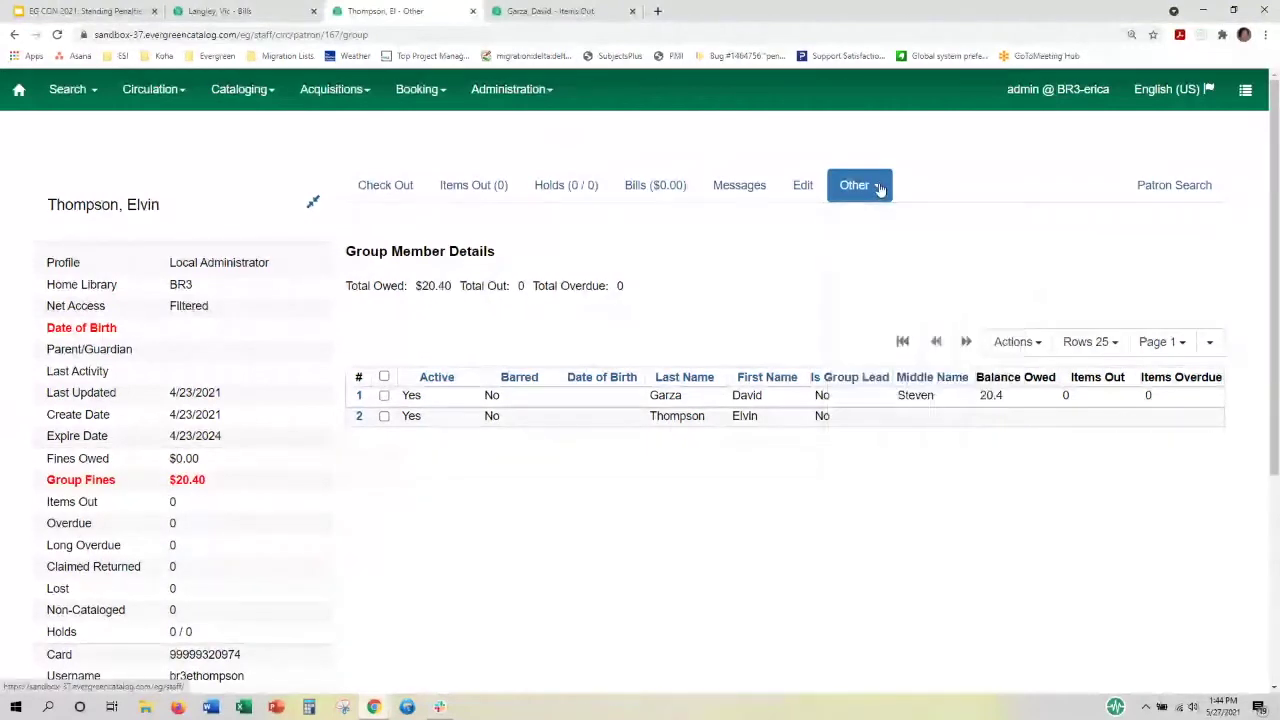
pyautogui.click(662, 189)
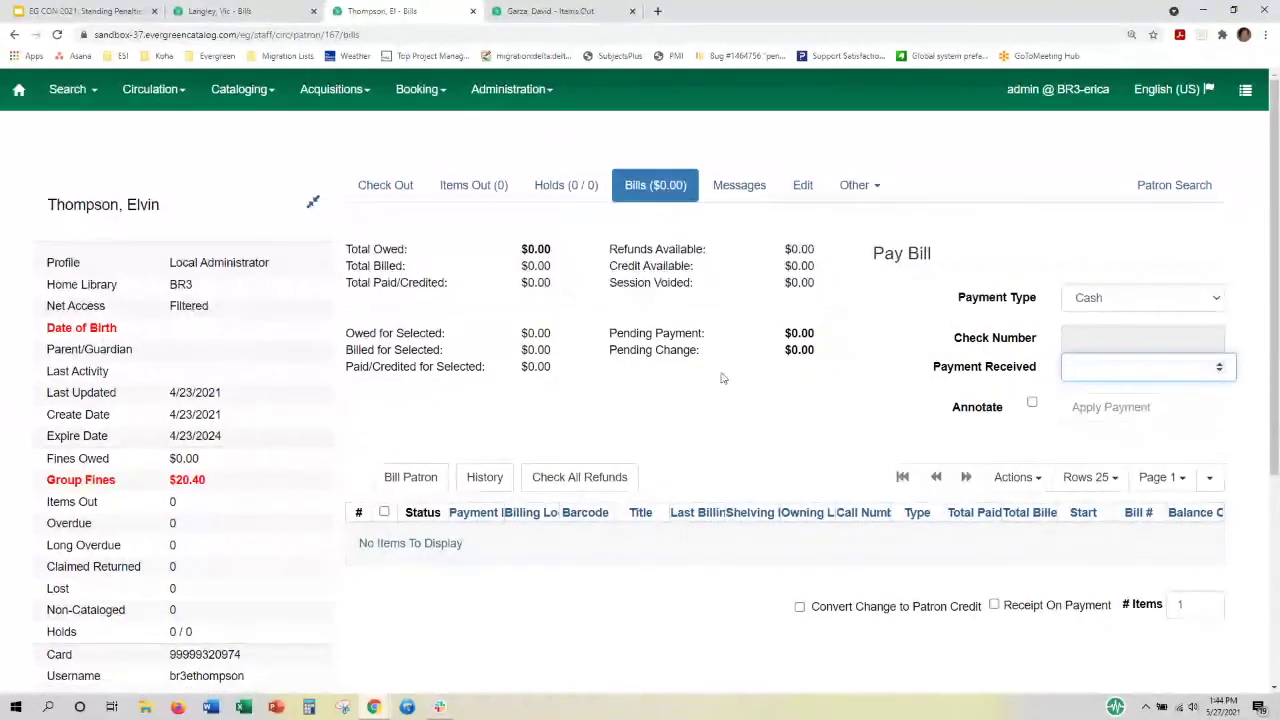
pyautogui.click(871, 196)
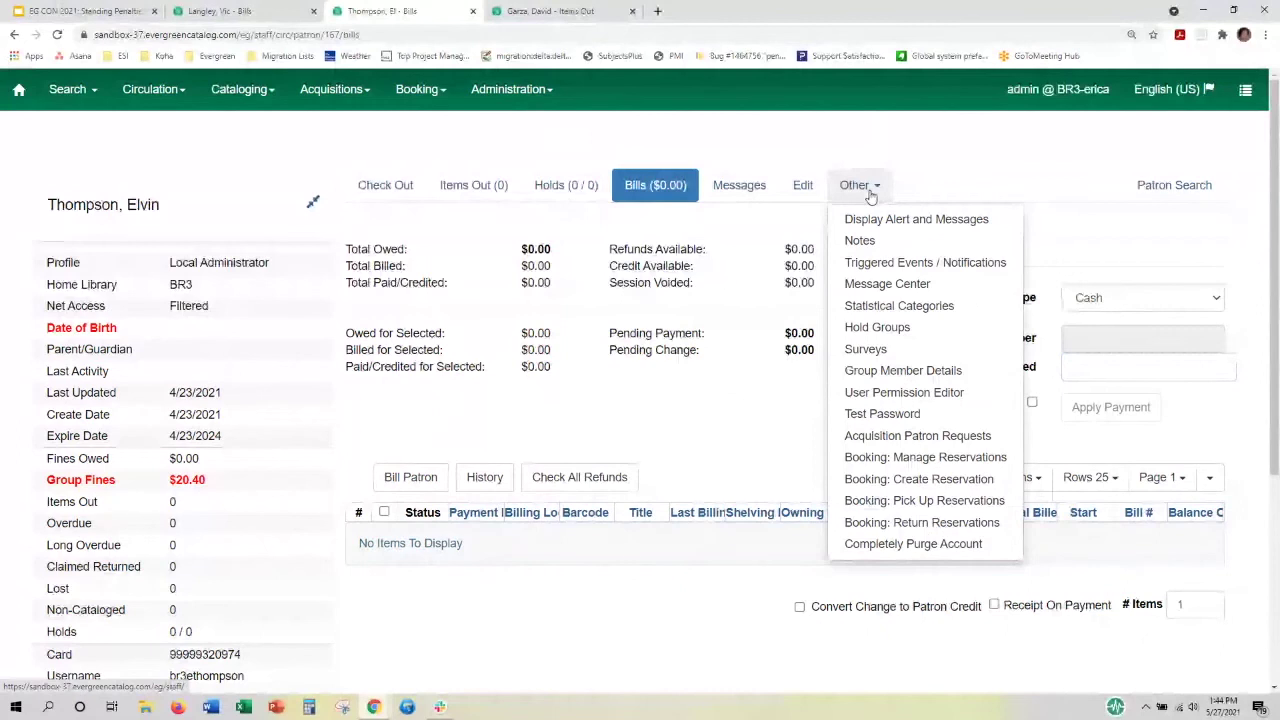
pyautogui.click(890, 372)
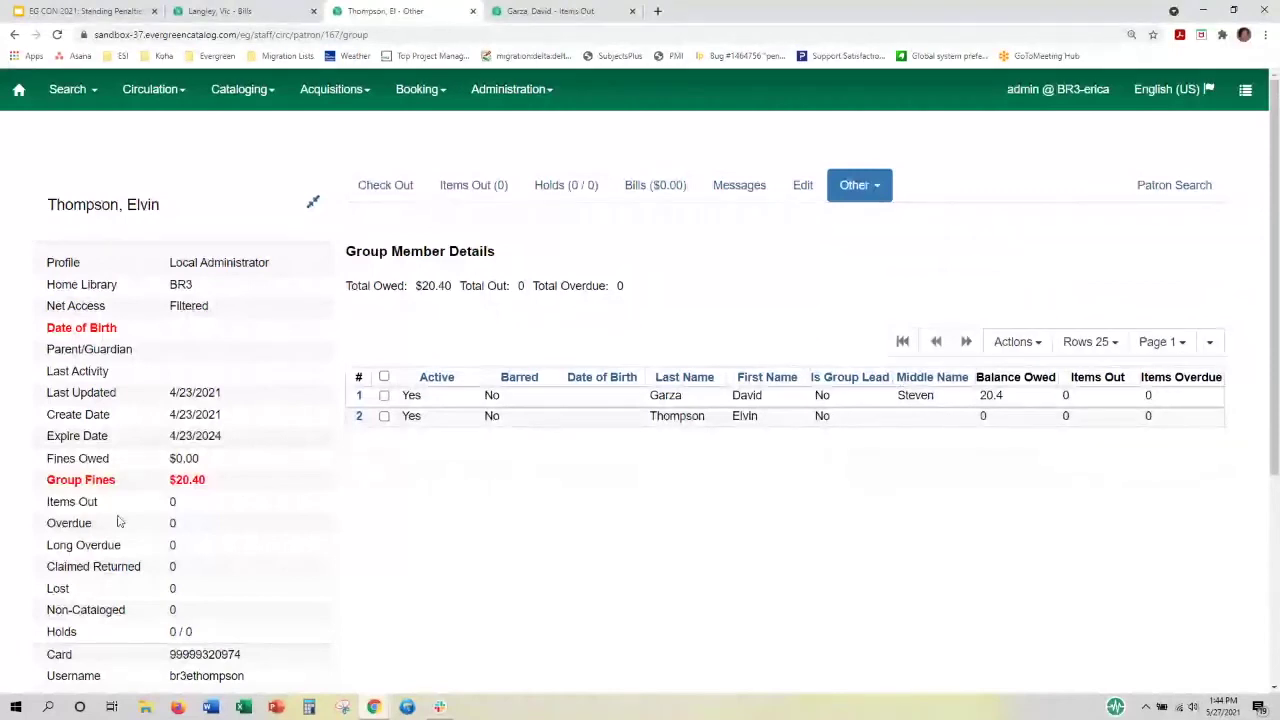
pyautogui.click(882, 188)
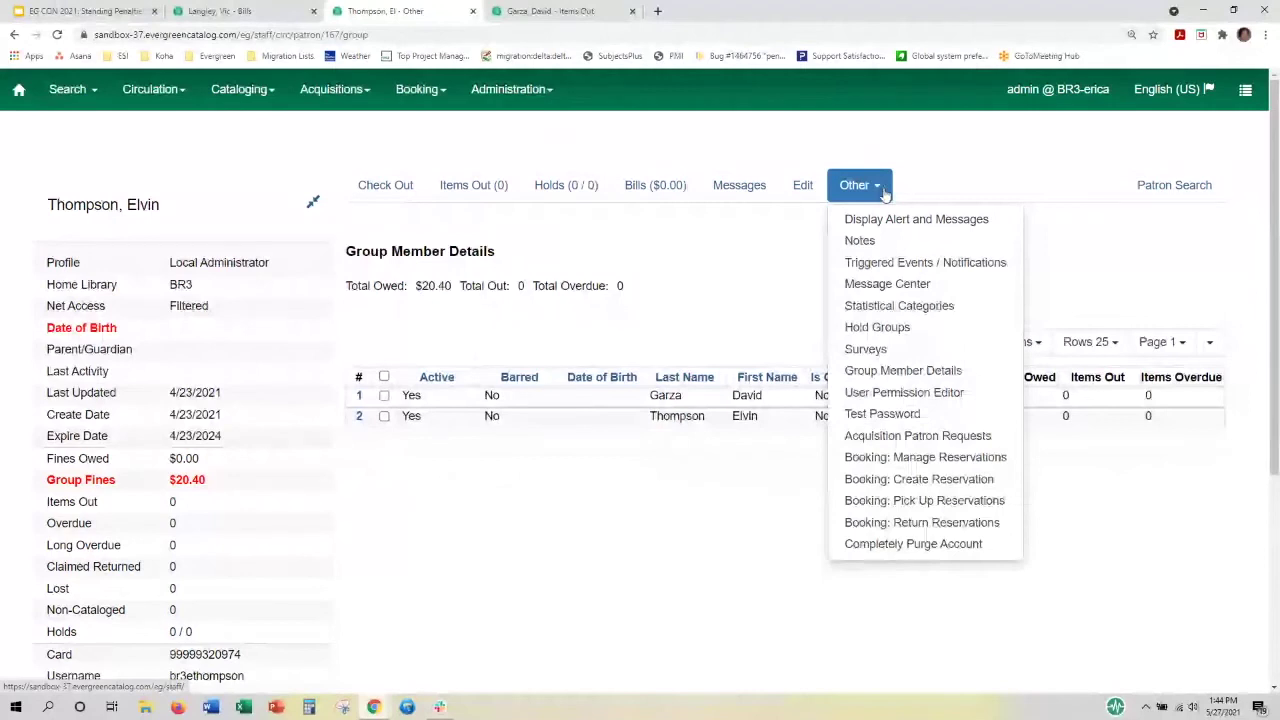
pyautogui.click(770, 302)
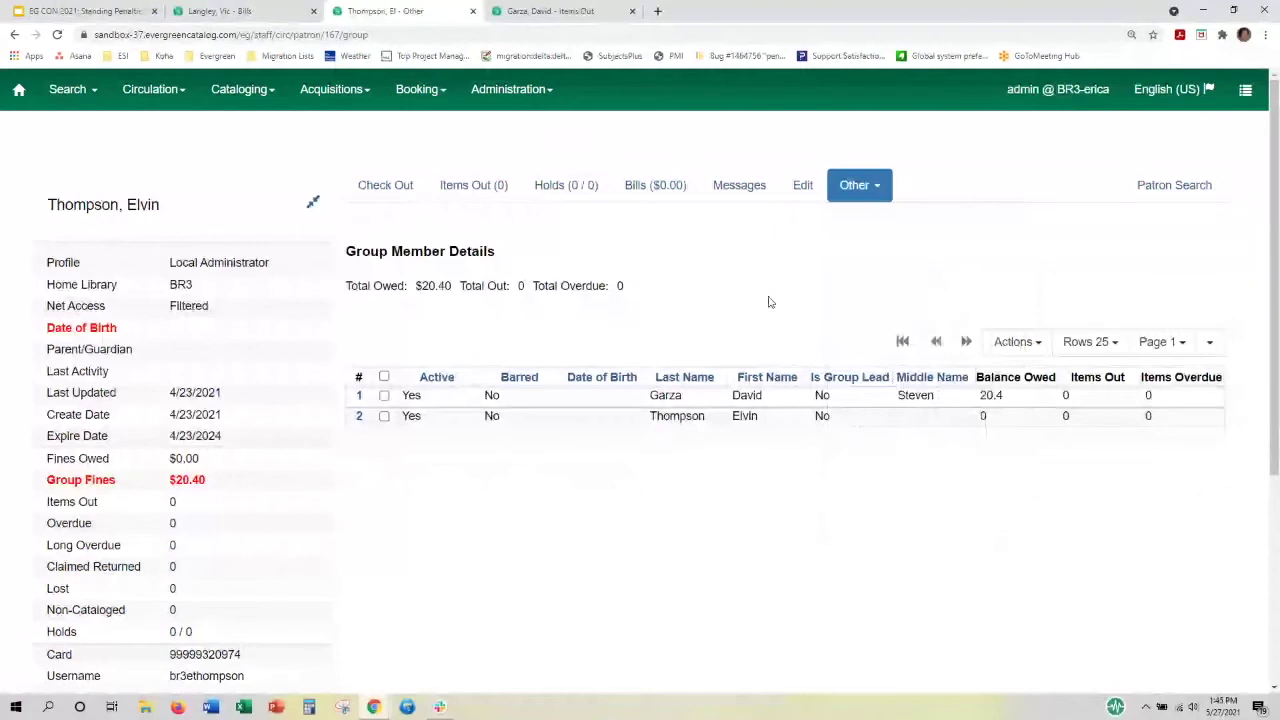
# Bill the BR3 patron a Misc charge of 2.00 at BR3
pyautogui.click(203, 481)
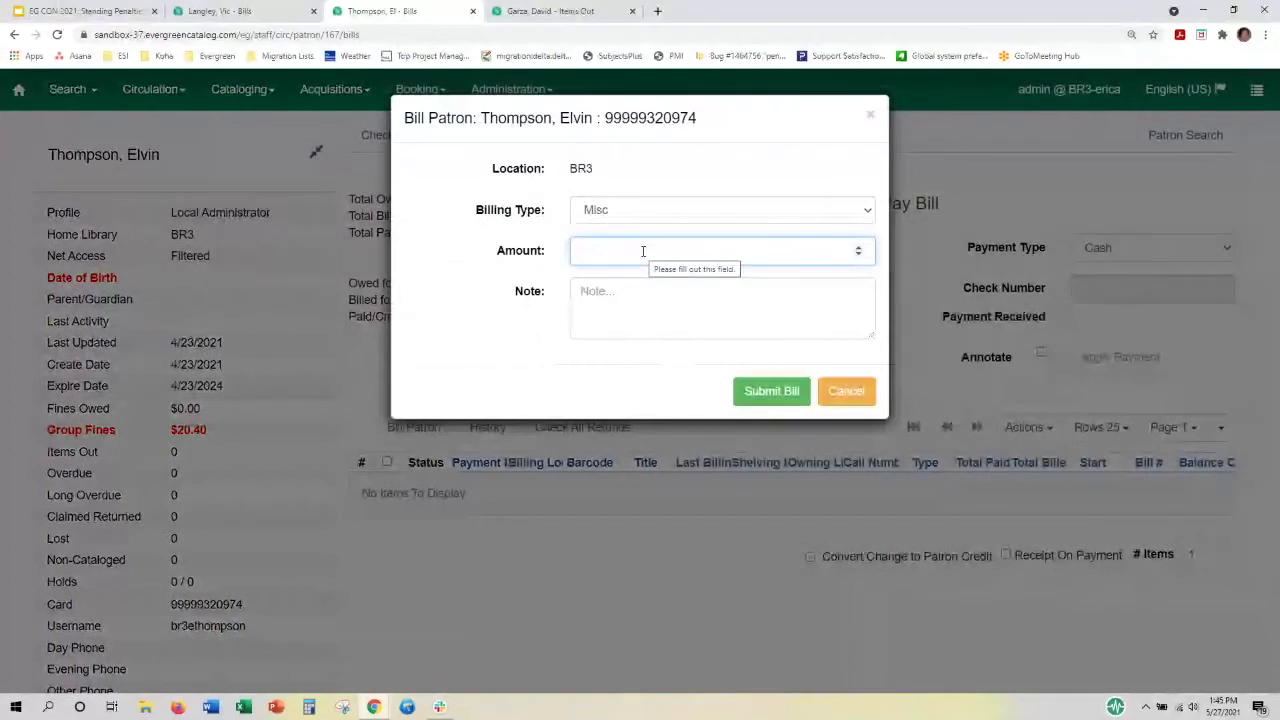
pyautogui.write('2.00')
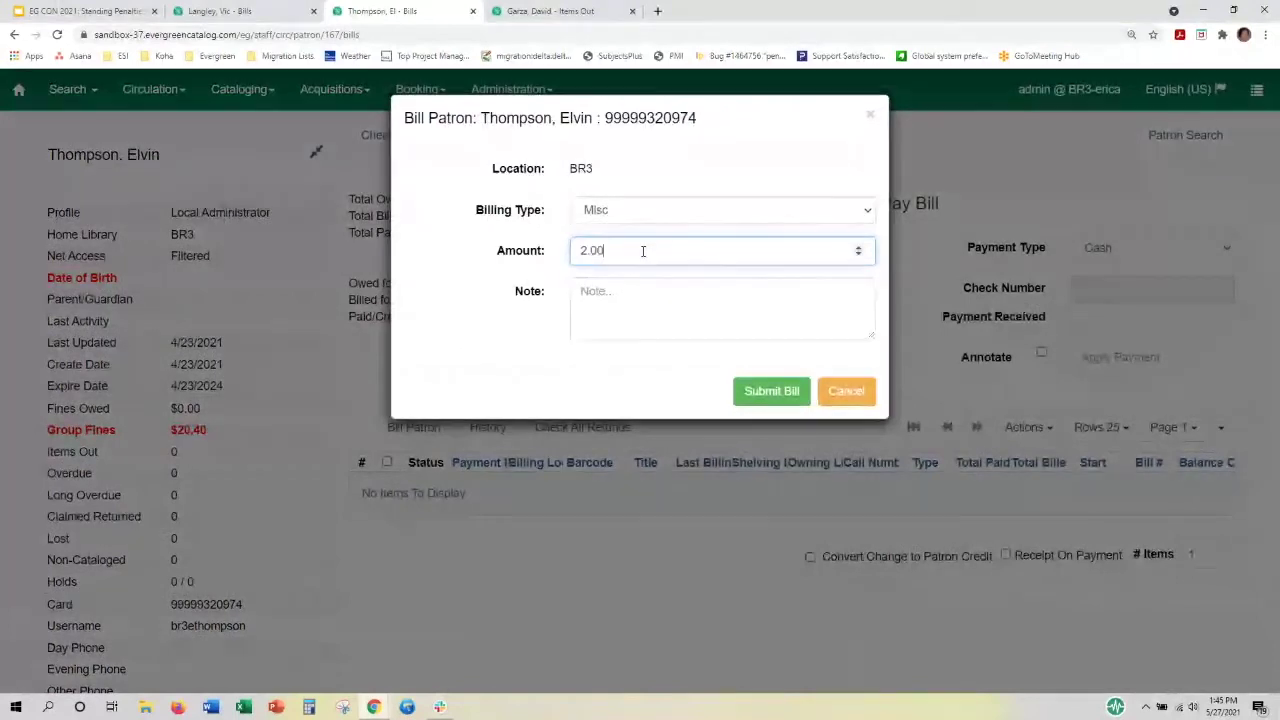
pyautogui.click(772, 391)
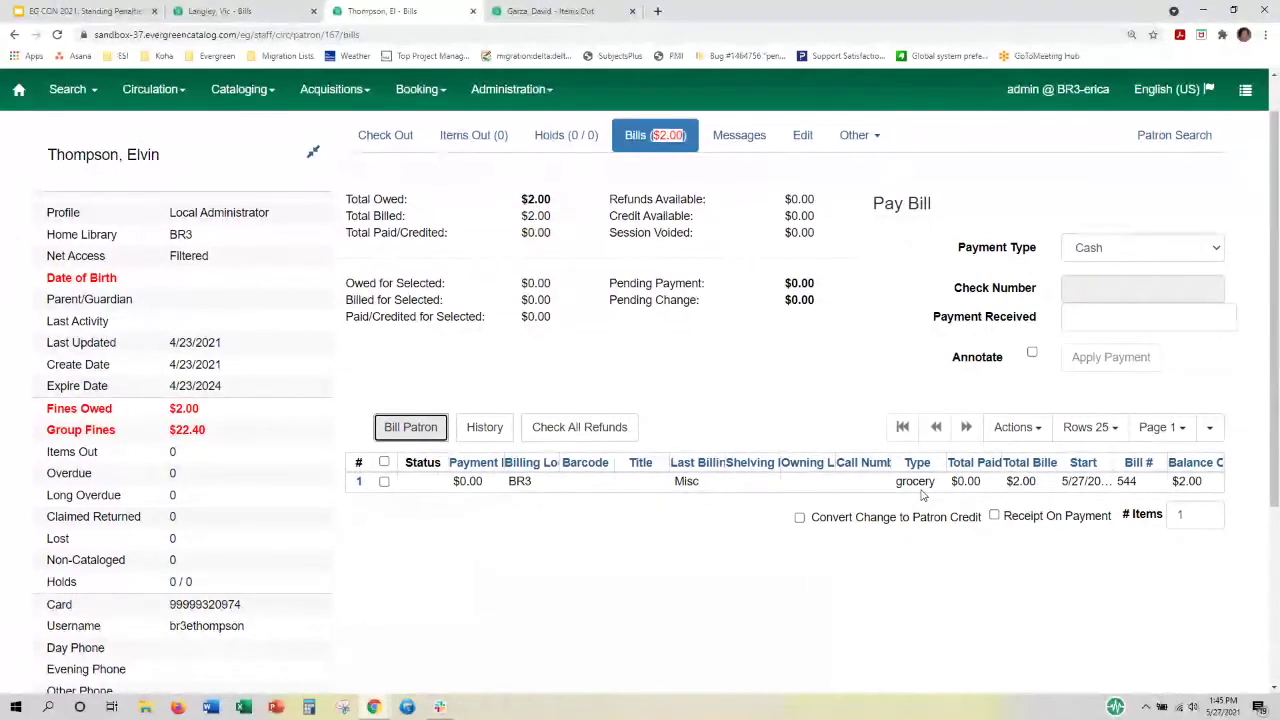
# Examine the billing locations of the outstanding bills on the BM1 patron's account
pyautogui.click(567, 14)
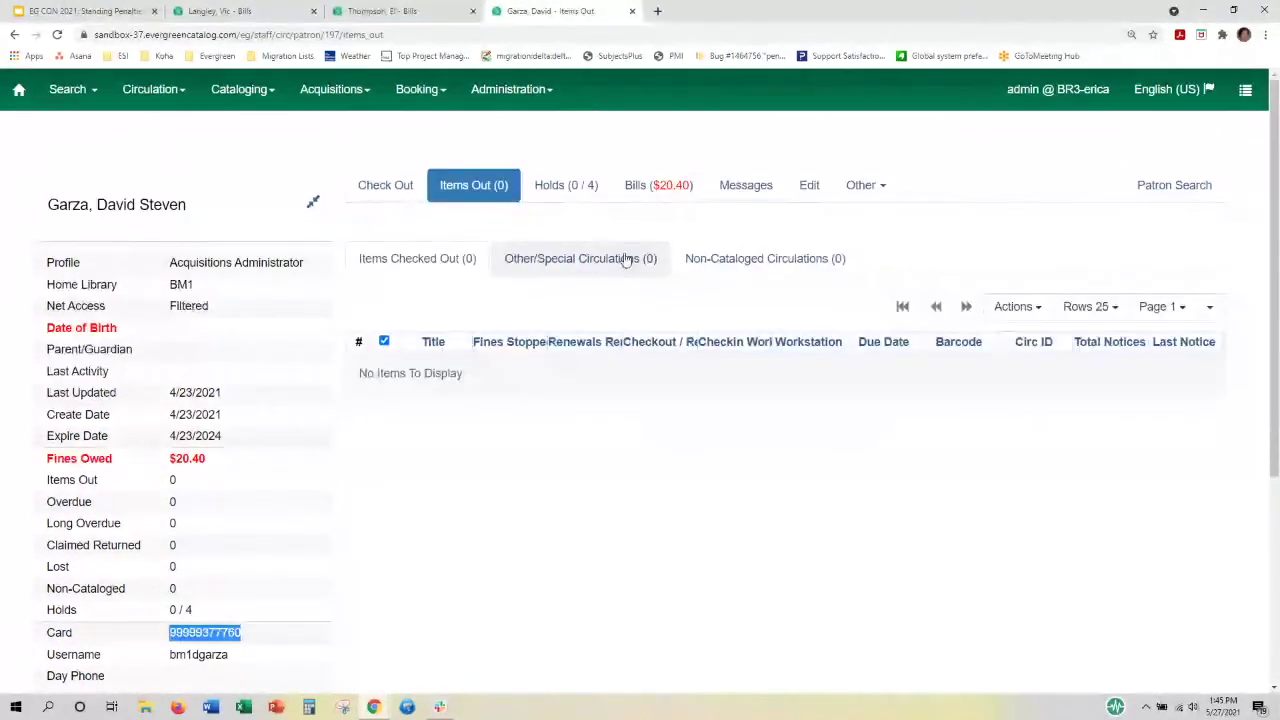
pyautogui.click(654, 192)
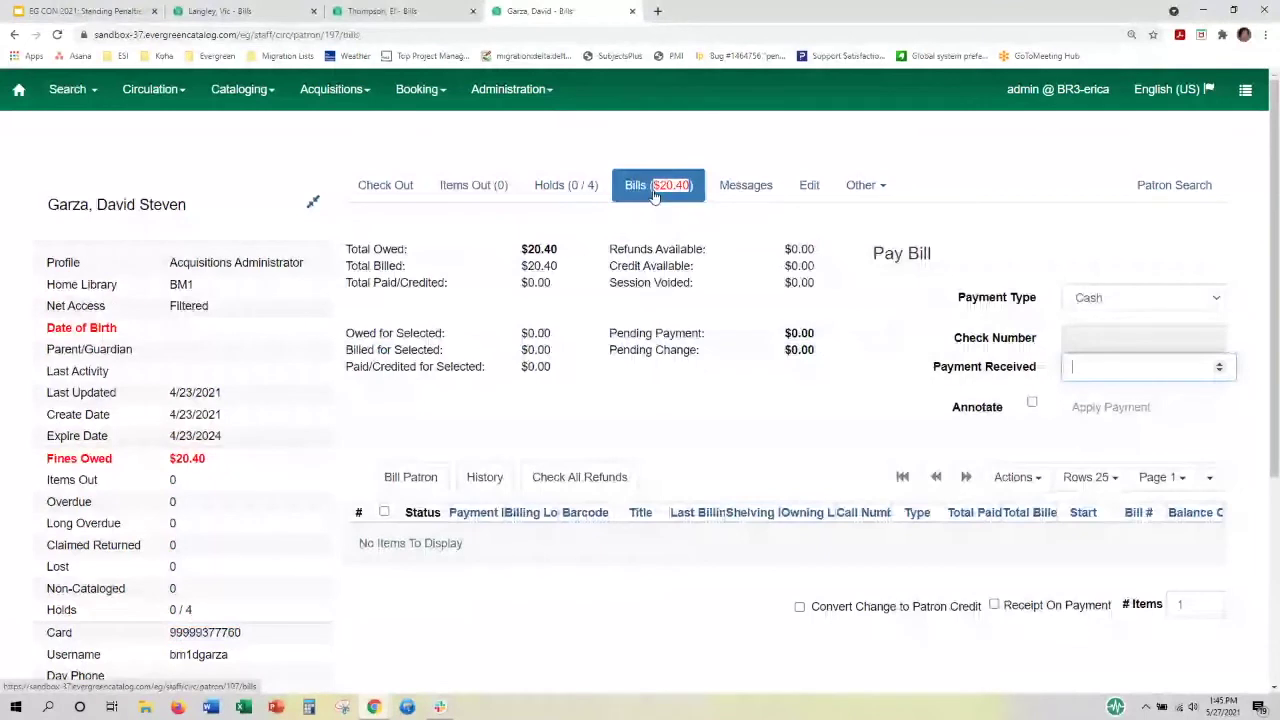
pyautogui.scroll(-1, 724, 391)
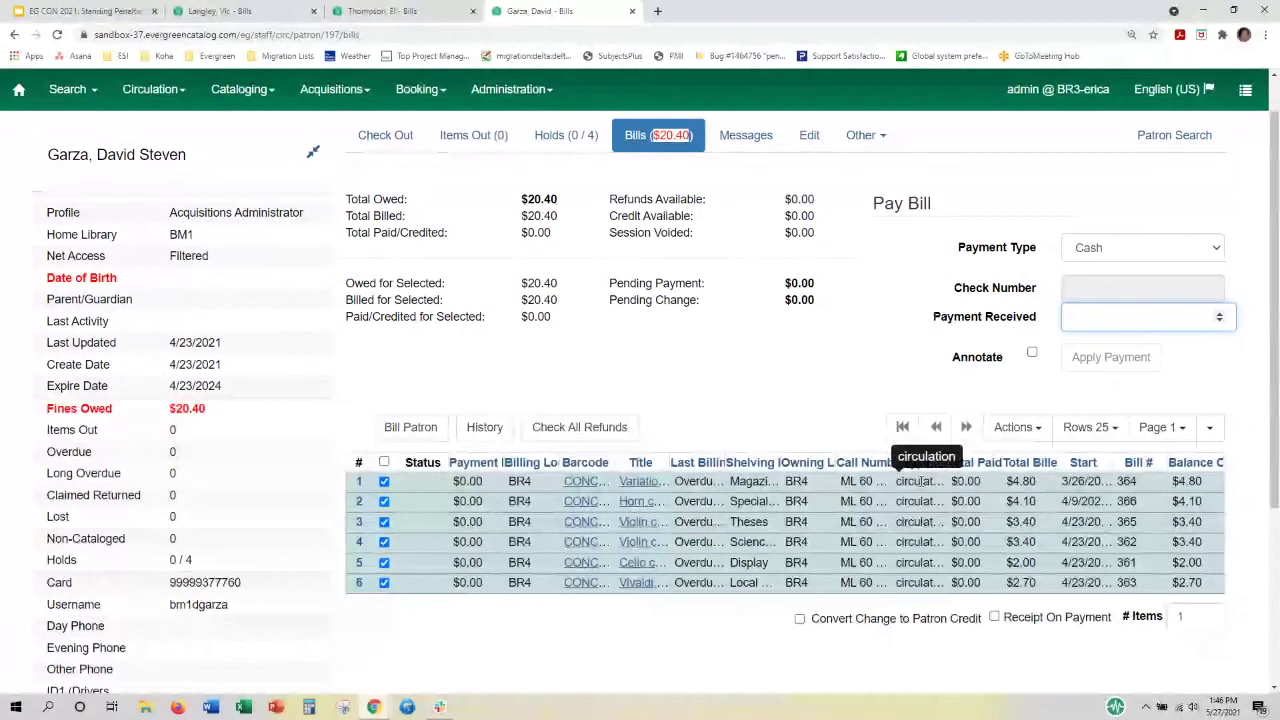
# Return to the BR3 patron's bills and look through the available payment types
pyautogui.hotkey('ctrl', 'shift', 'Tab')
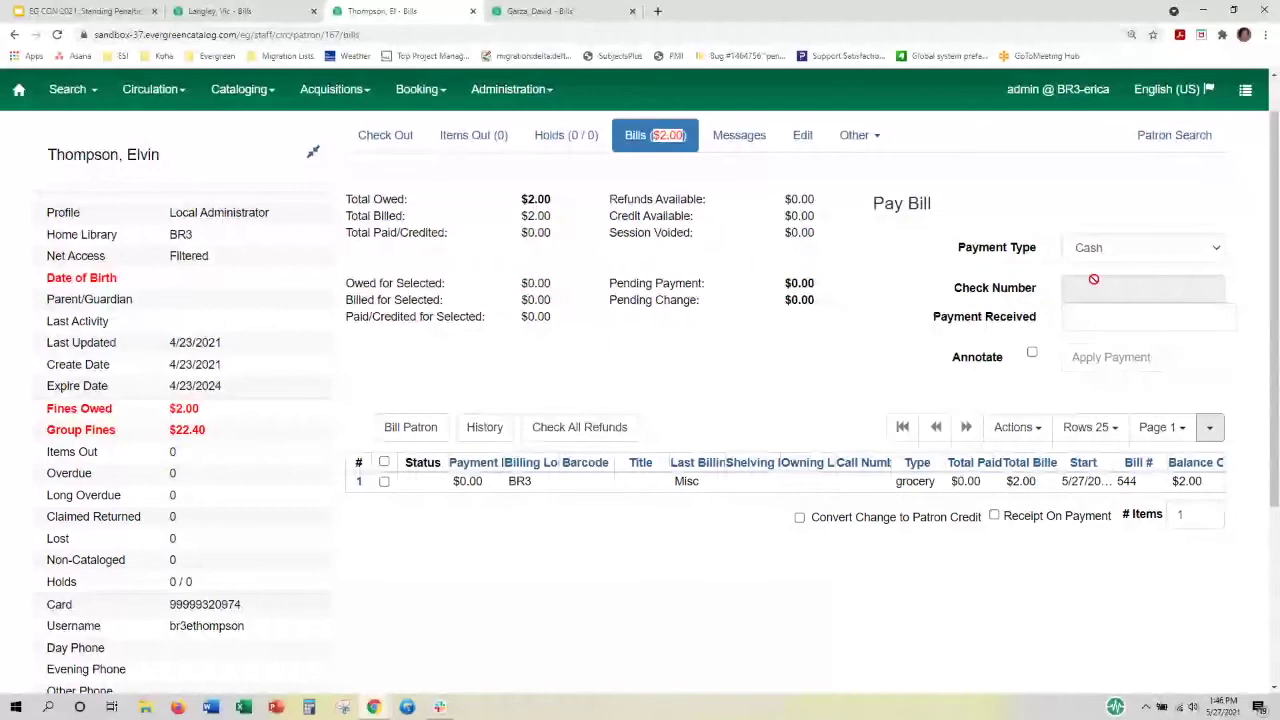
pyautogui.click(1110, 248)
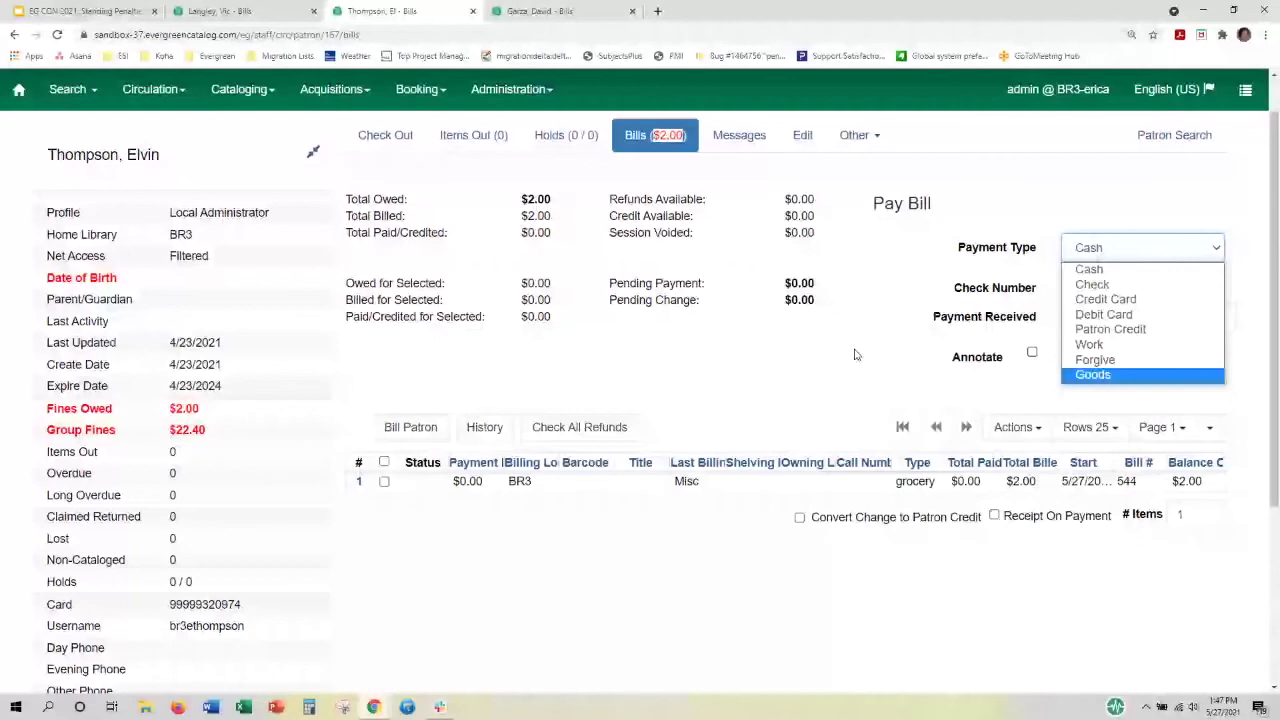
pyautogui.press('Up')
pyautogui.press('Up')
pyautogui.press('Up')
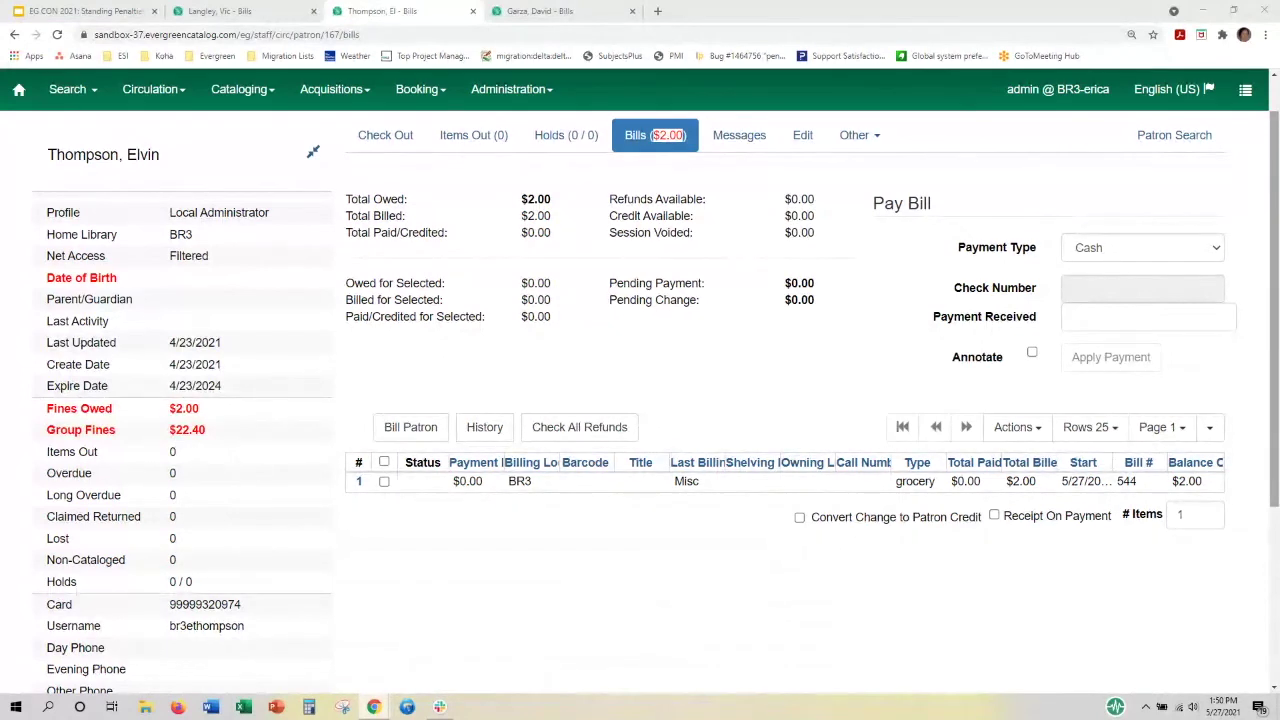
# Look at the Launchpad bug "Standing Penalty - End User Visible Label" in the other browser window and return to Evergreen
pyautogui.hotkey('alt', 'Tab')
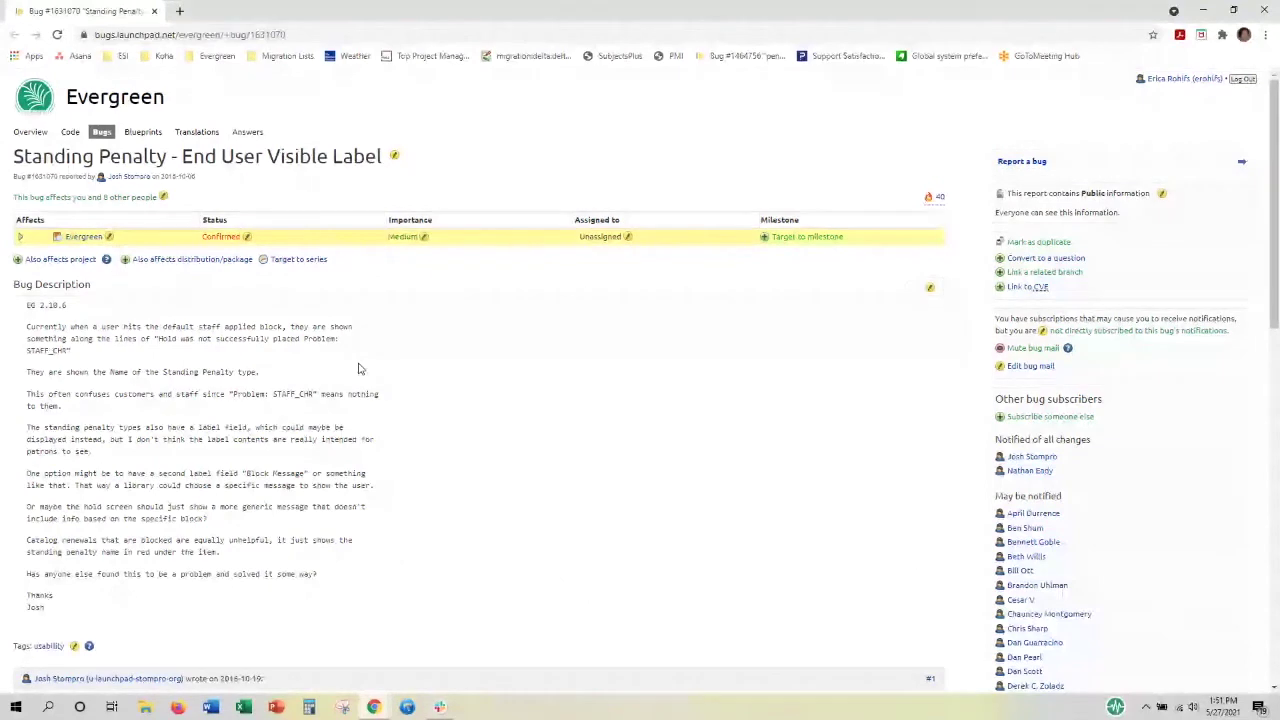
pyautogui.click(373, 707)
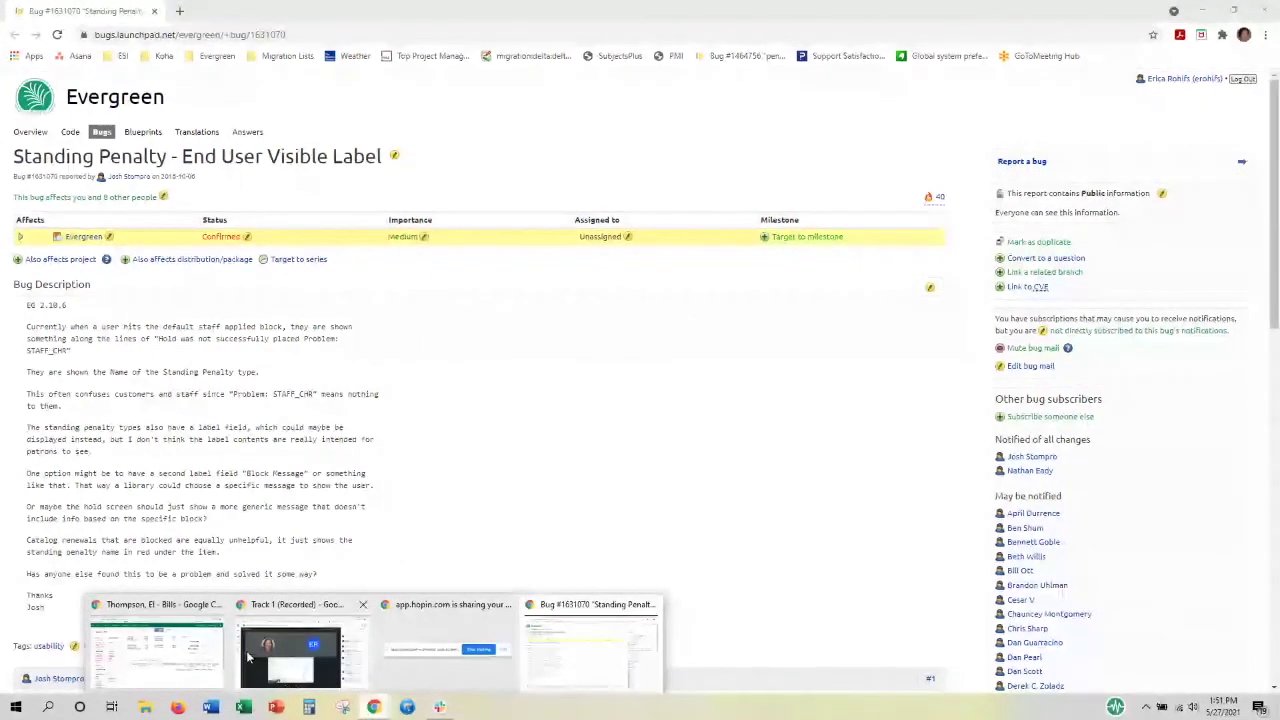
pyautogui.click(156, 655)
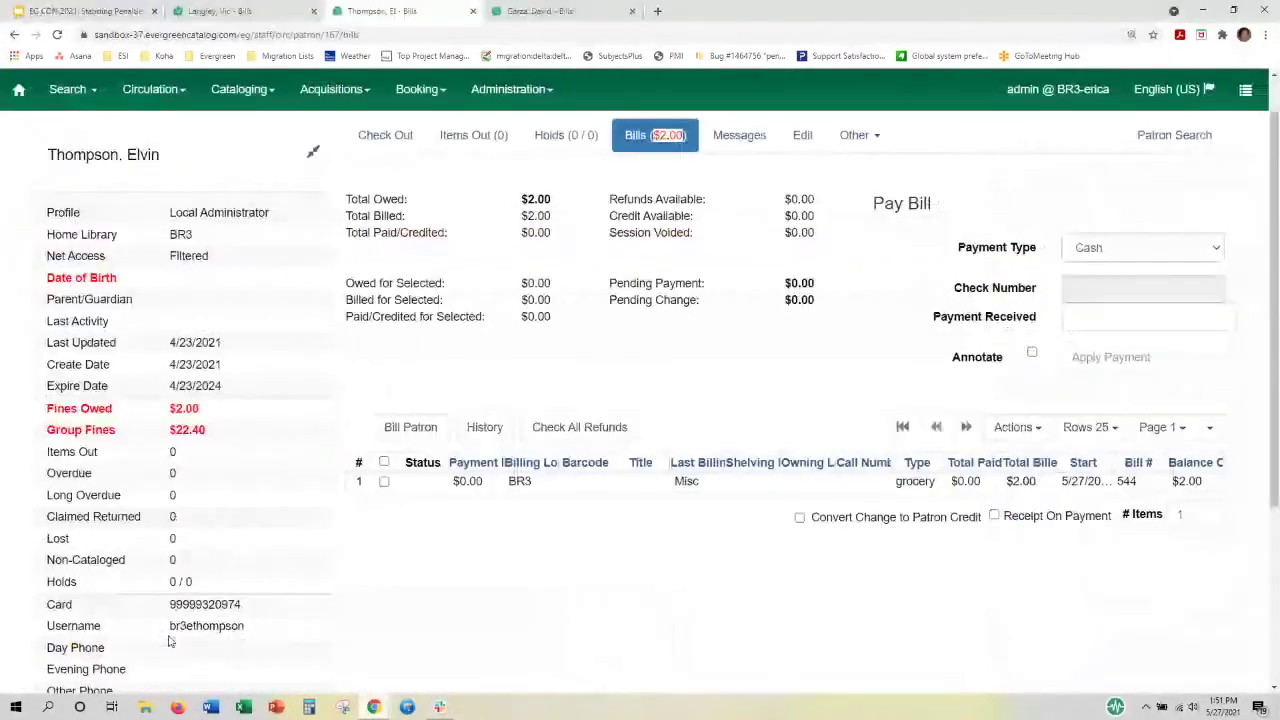
# Open the Standing Penalty Types list in Local Administration and show 100 rows
pyautogui.click(530, 89)
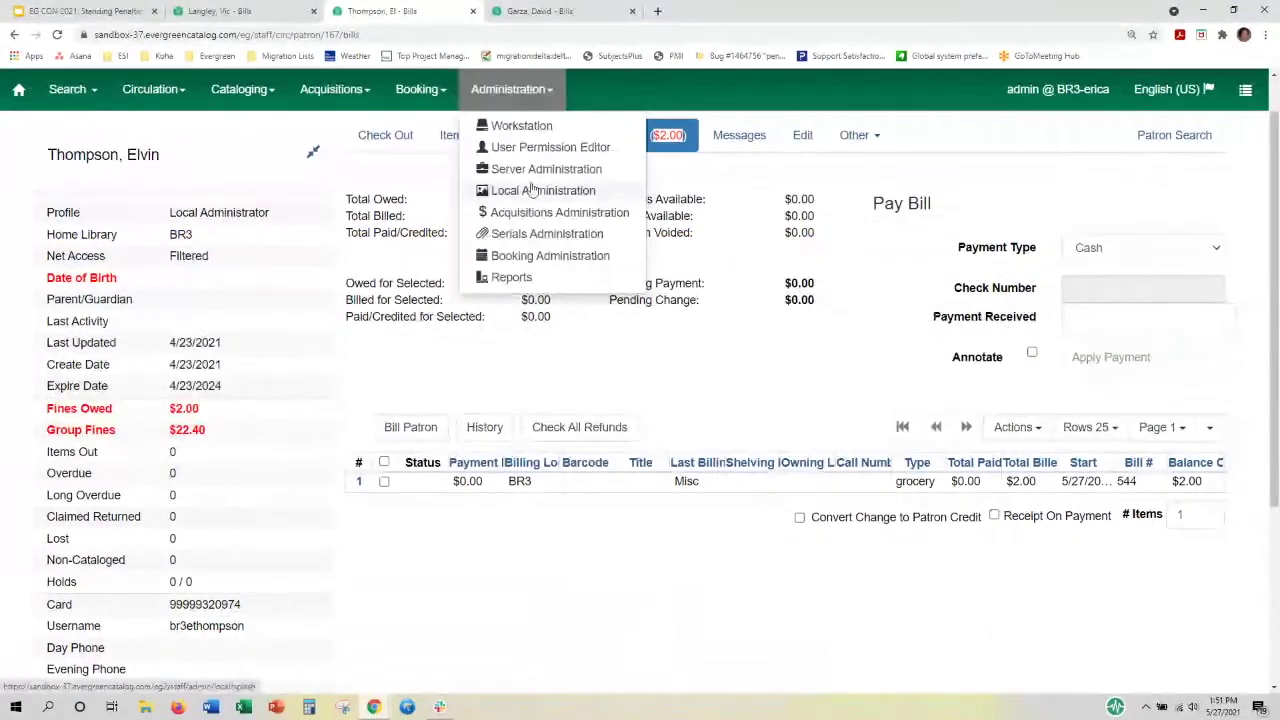
pyautogui.click(533, 190)
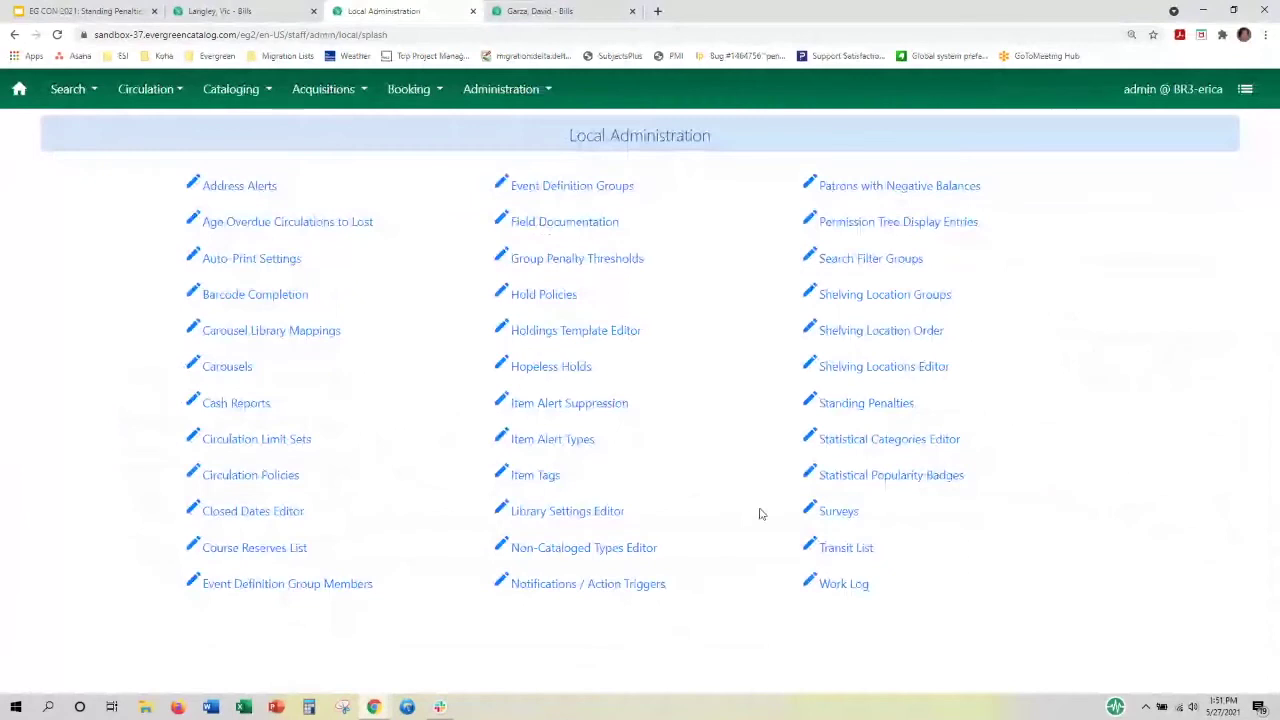
pyautogui.click(860, 408)
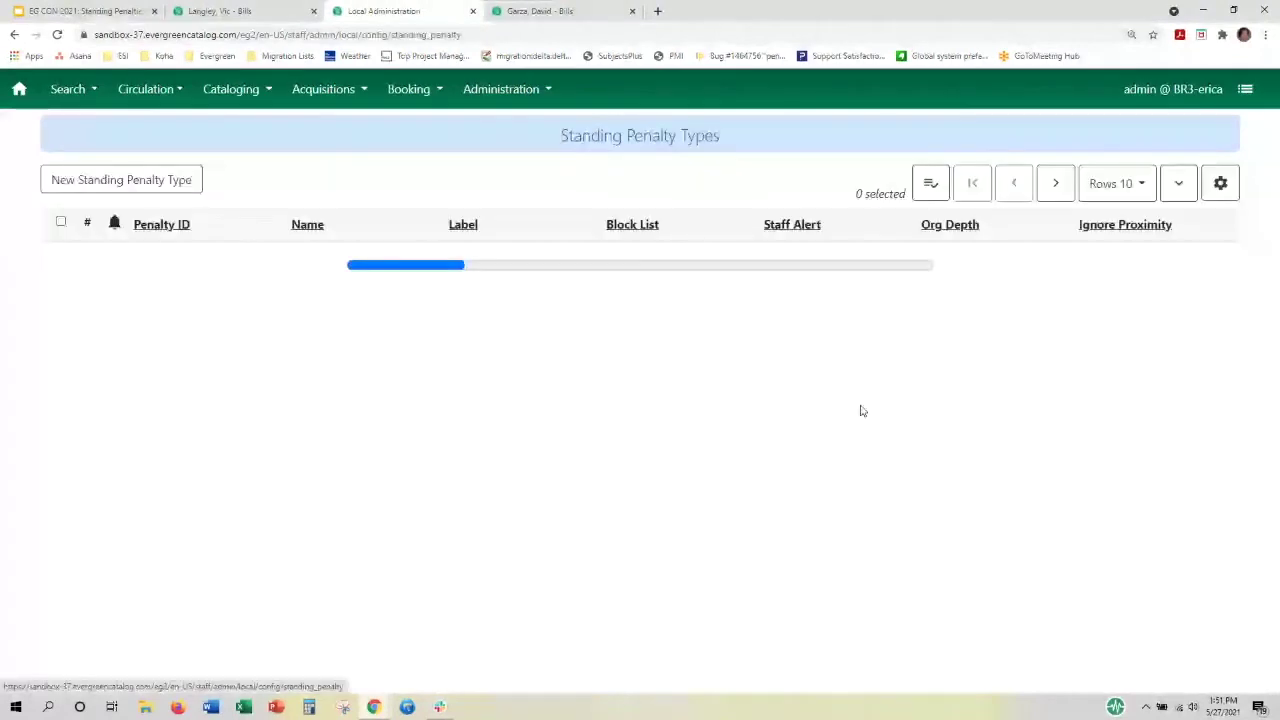
pyautogui.click(1117, 183)
pyautogui.click(1099, 331)
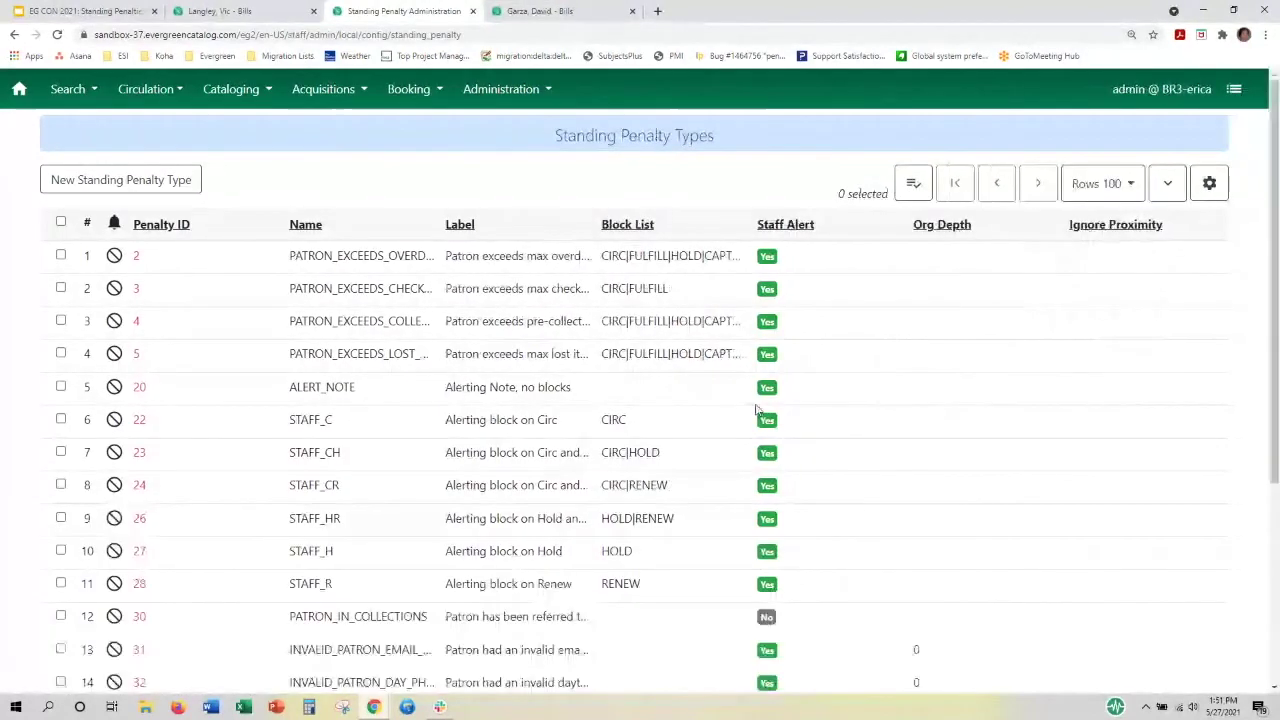
# Open the STAFF_CHR penalty record, examine its Name and Label fields, and close it without saving
pyautogui.scroll(-3, 757, 410)
pyautogui.doubleClick(391, 540)
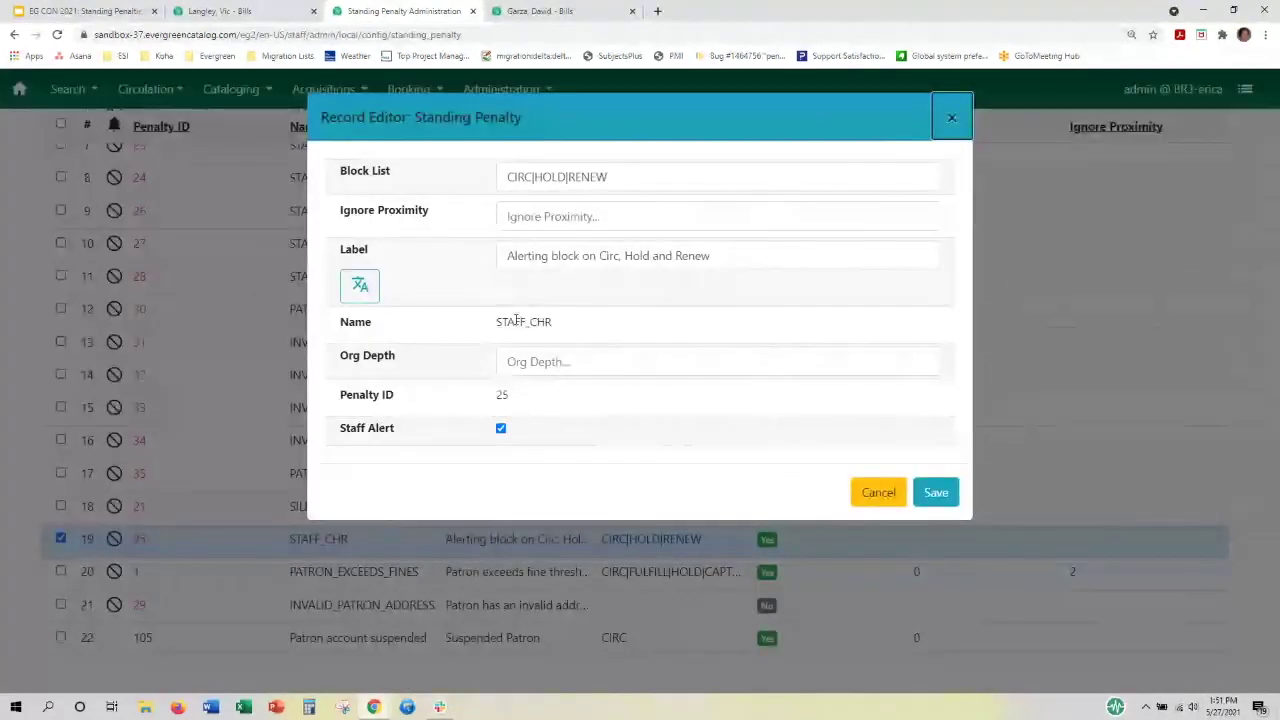
pyautogui.moveTo(553, 323); pyautogui.dragTo(499, 323)
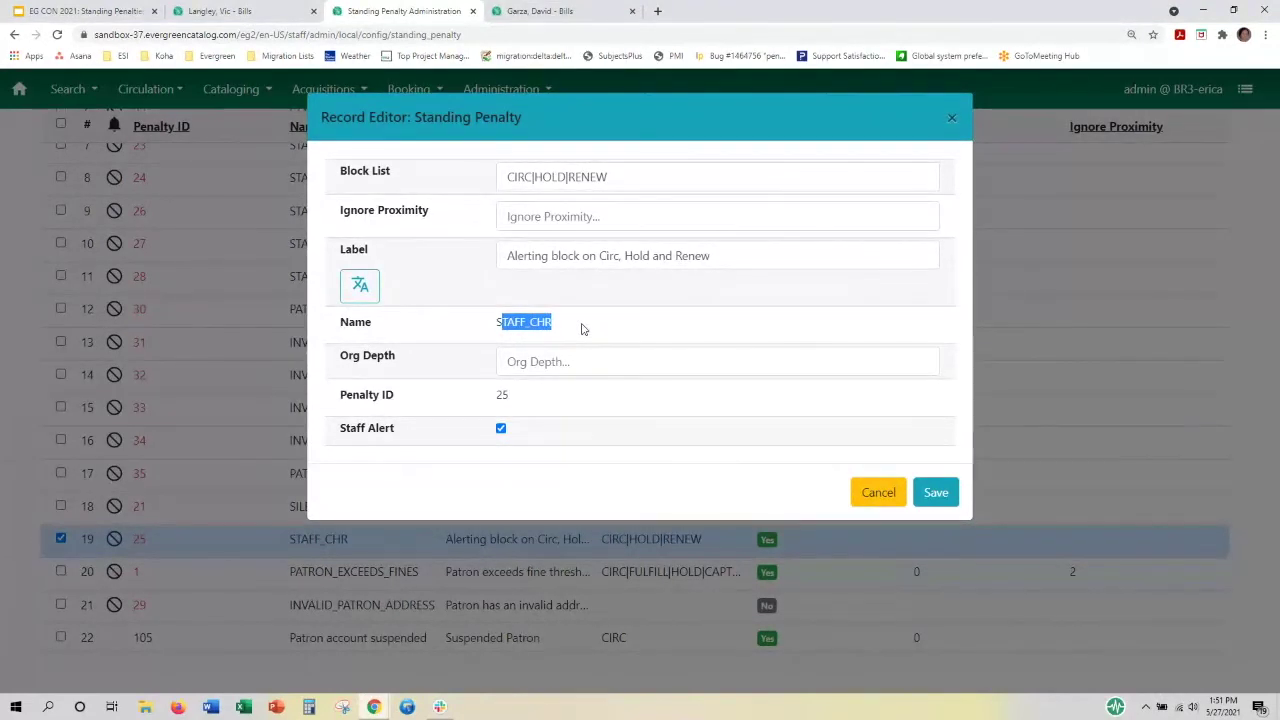
pyautogui.click(746, 248)
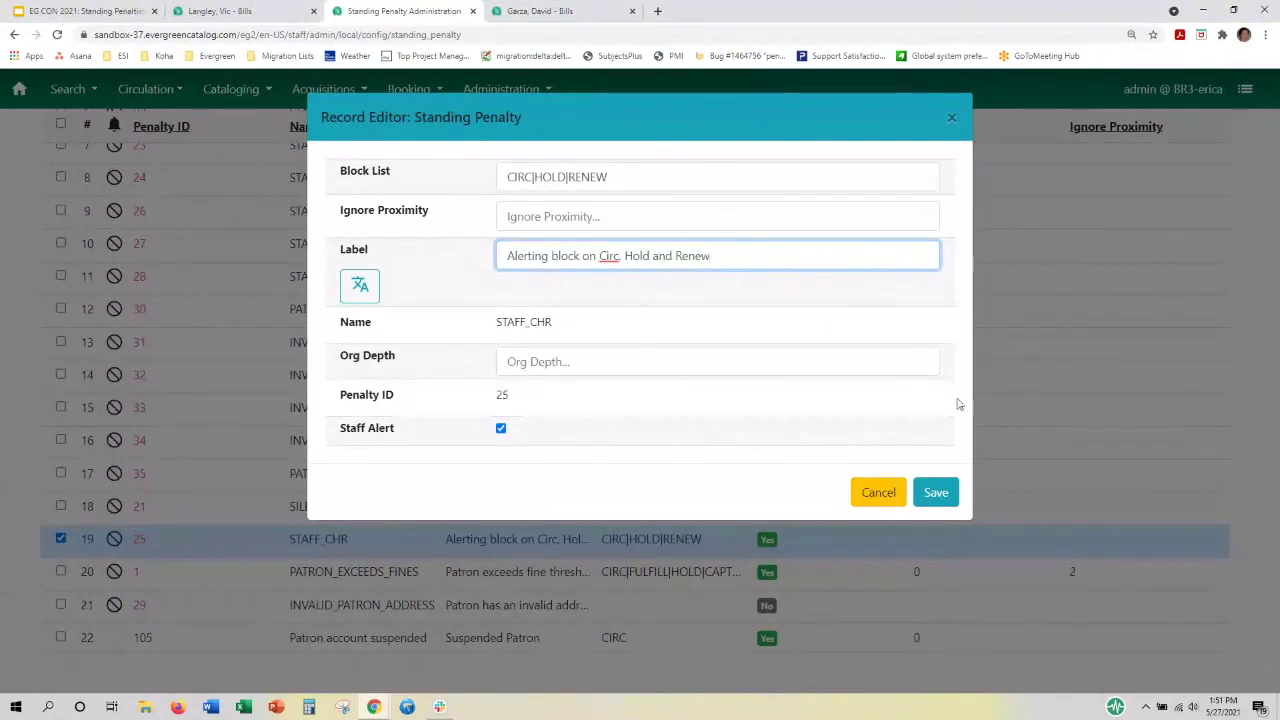
pyautogui.click(889, 500)
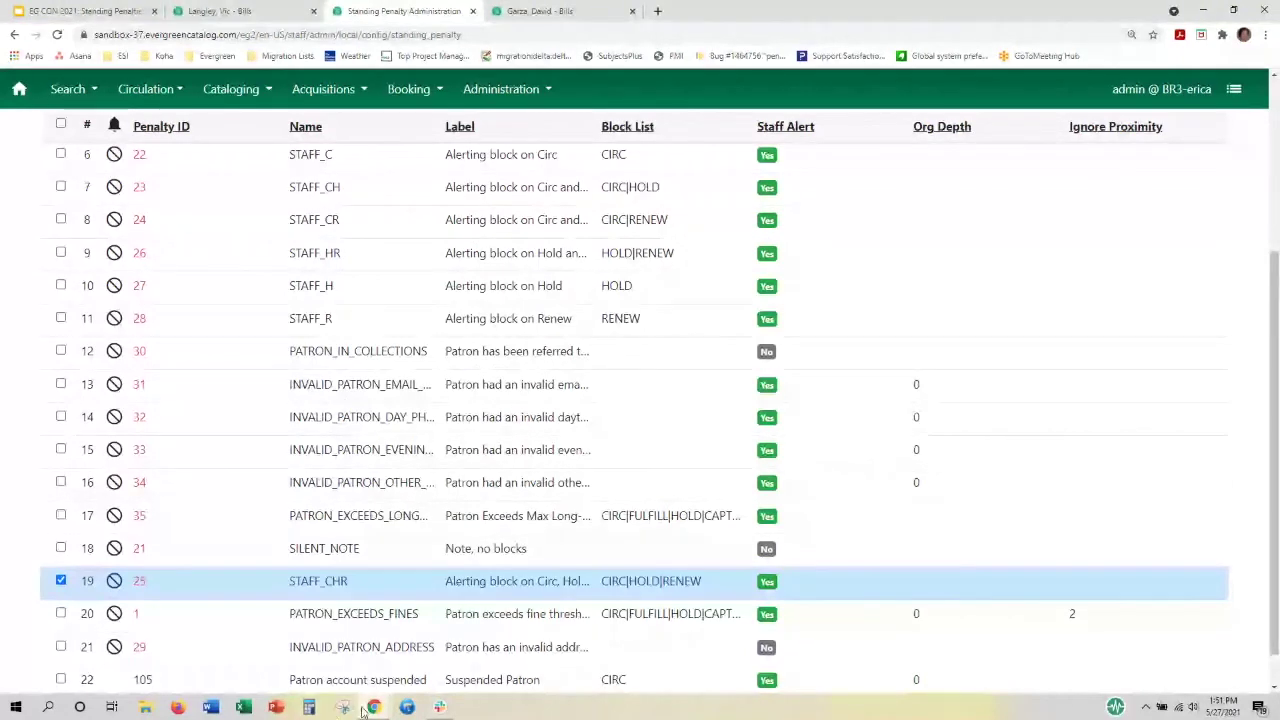
# Switch to the Launchpad window and read the bug description about the end-user visible penalty label
pyautogui.moveTo(376, 709)
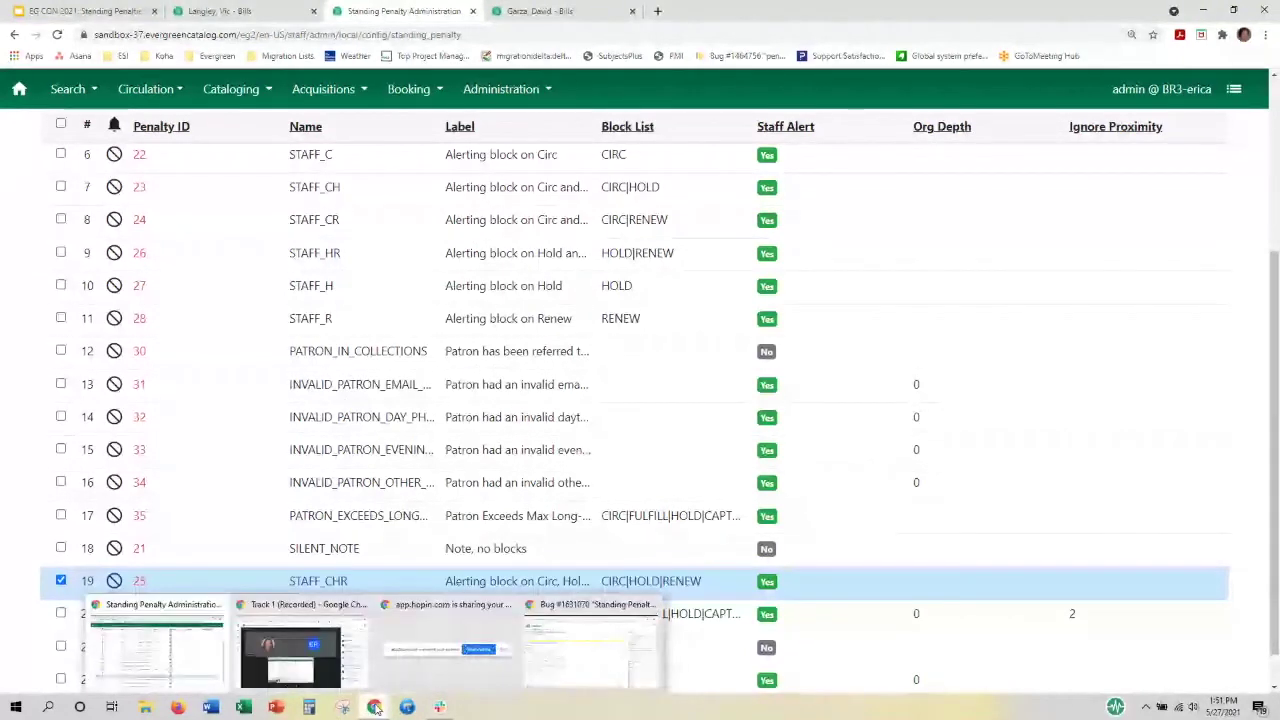
pyautogui.click(549, 650)
pyautogui.scroll(-1, 381, 313)
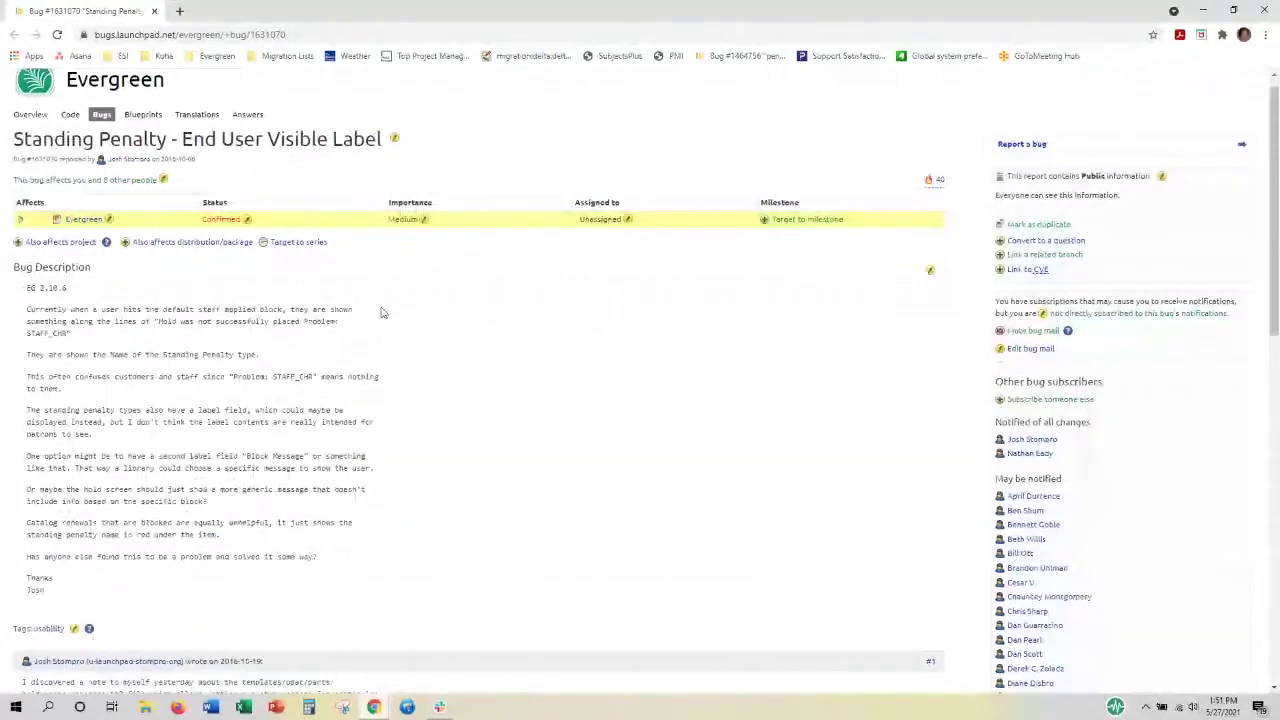
# Read through the comments on the Launchpad penalty label bug and return to its description
pyautogui.scroll(-5, 381, 313)
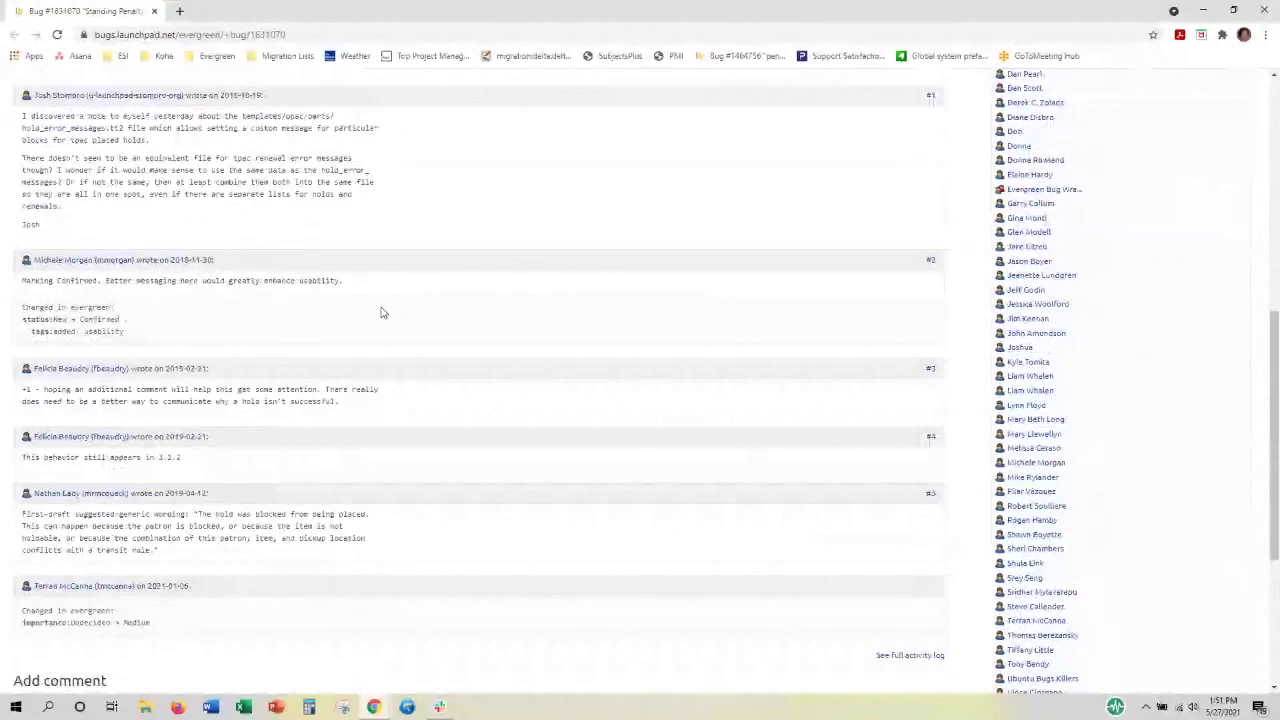
pyautogui.scroll(5, 381, 313)
pyautogui.scroll(-1, 463, 323)
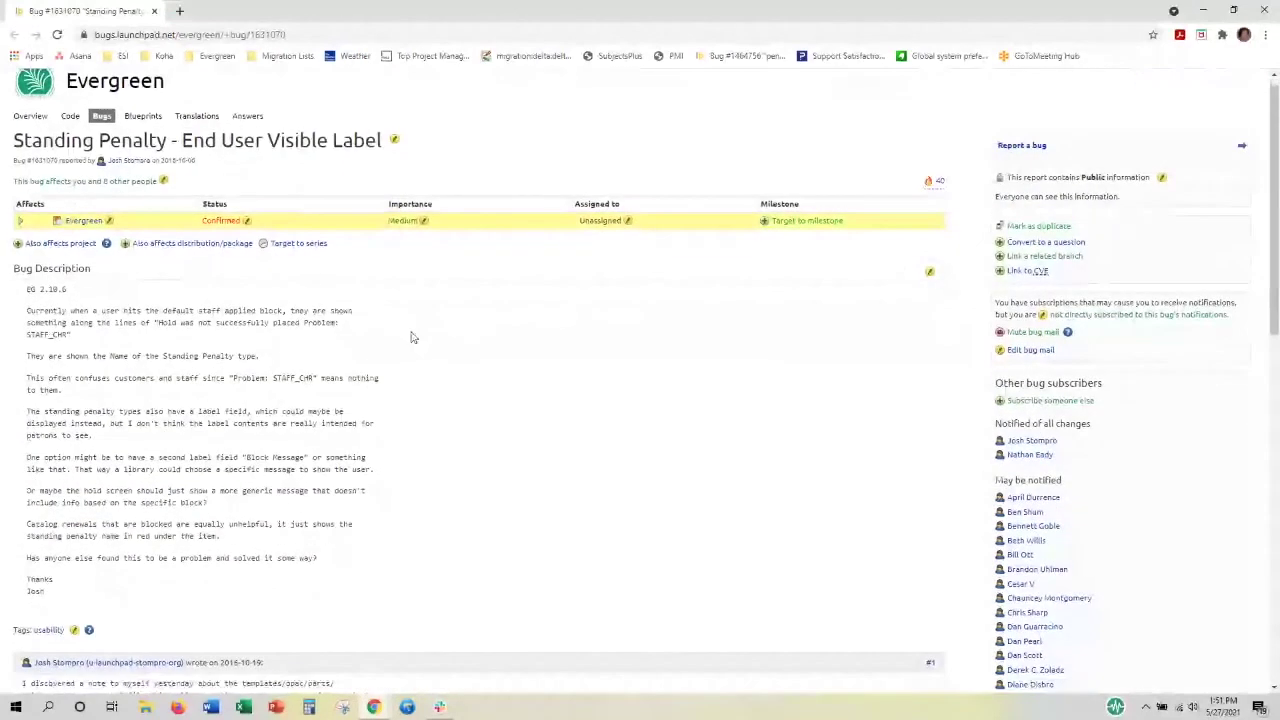
pyautogui.scroll(-1, 410, 337)
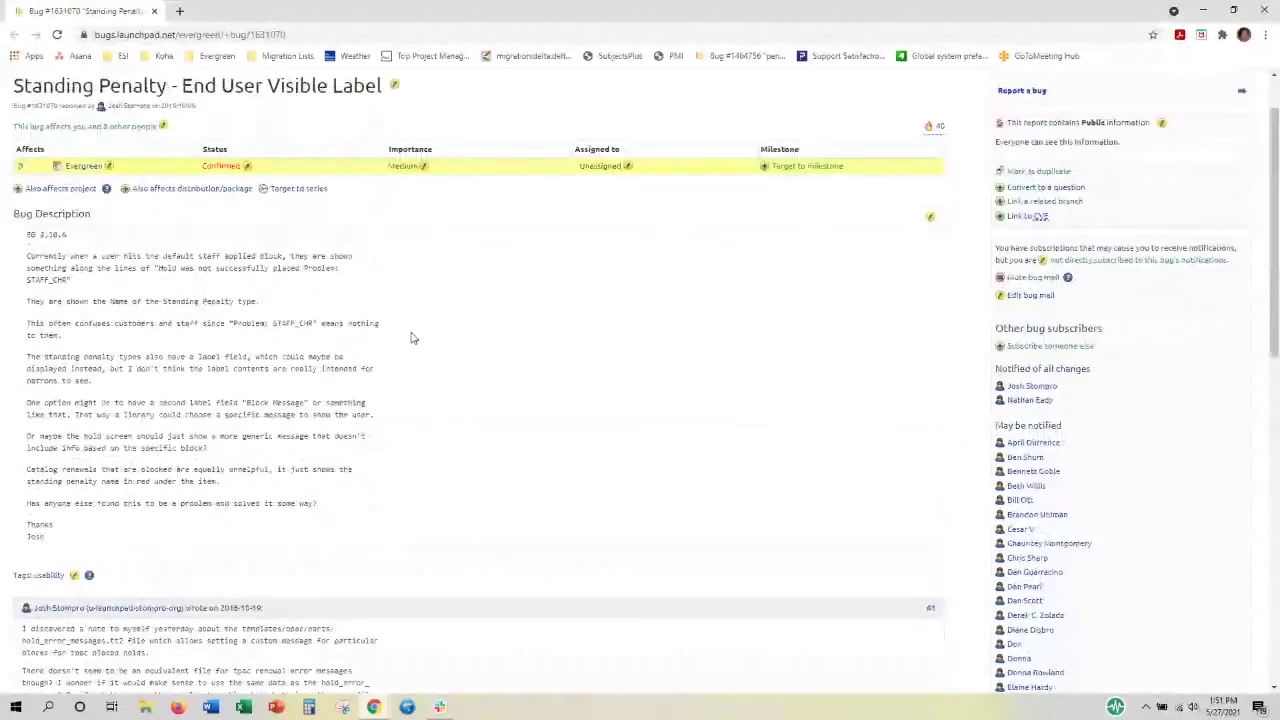
pyautogui.scroll(1, 410, 338)
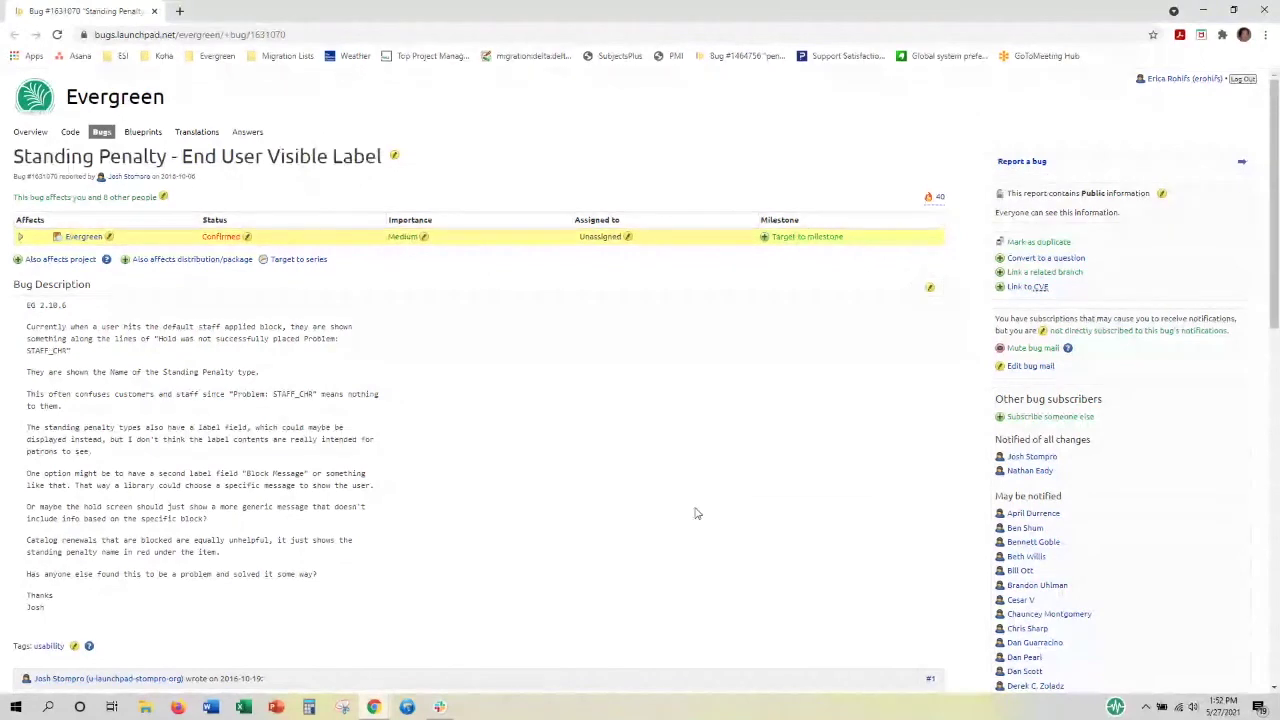
# Switch to the Evergreen window, reload the patron's Group Member Details page, and review the patron summary
pyautogui.moveTo(378, 710)
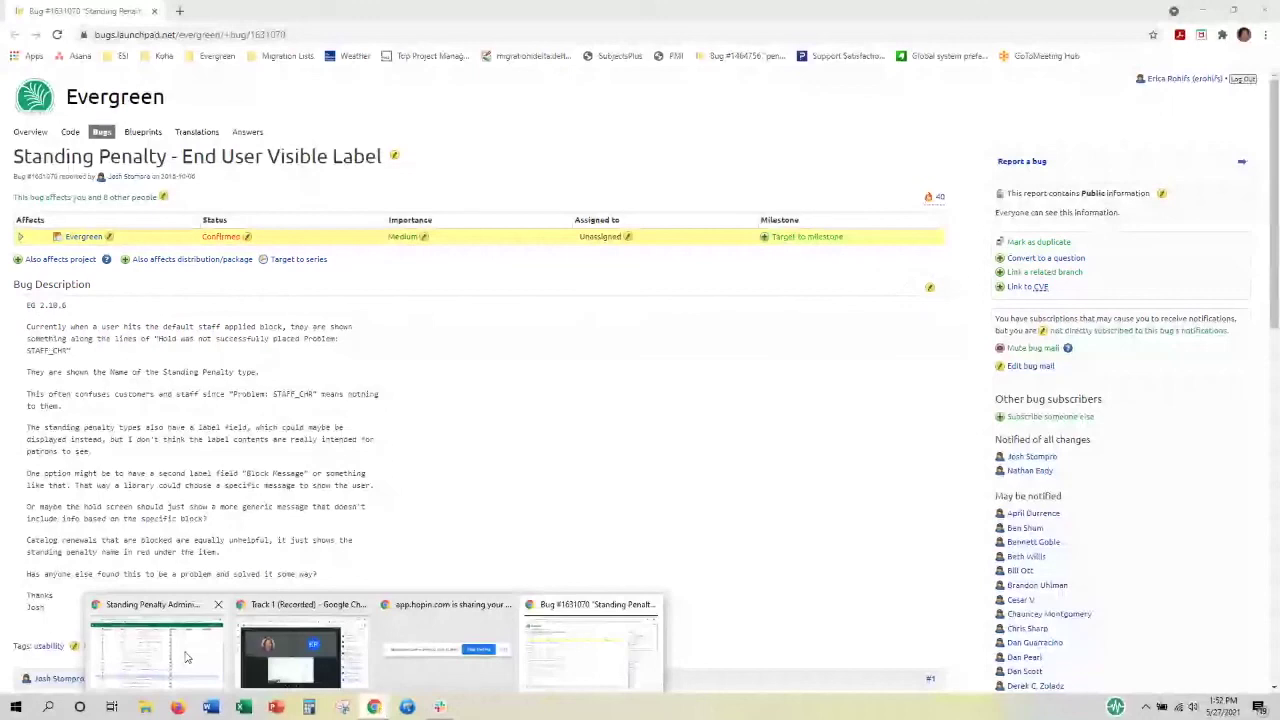
pyautogui.click(185, 657)
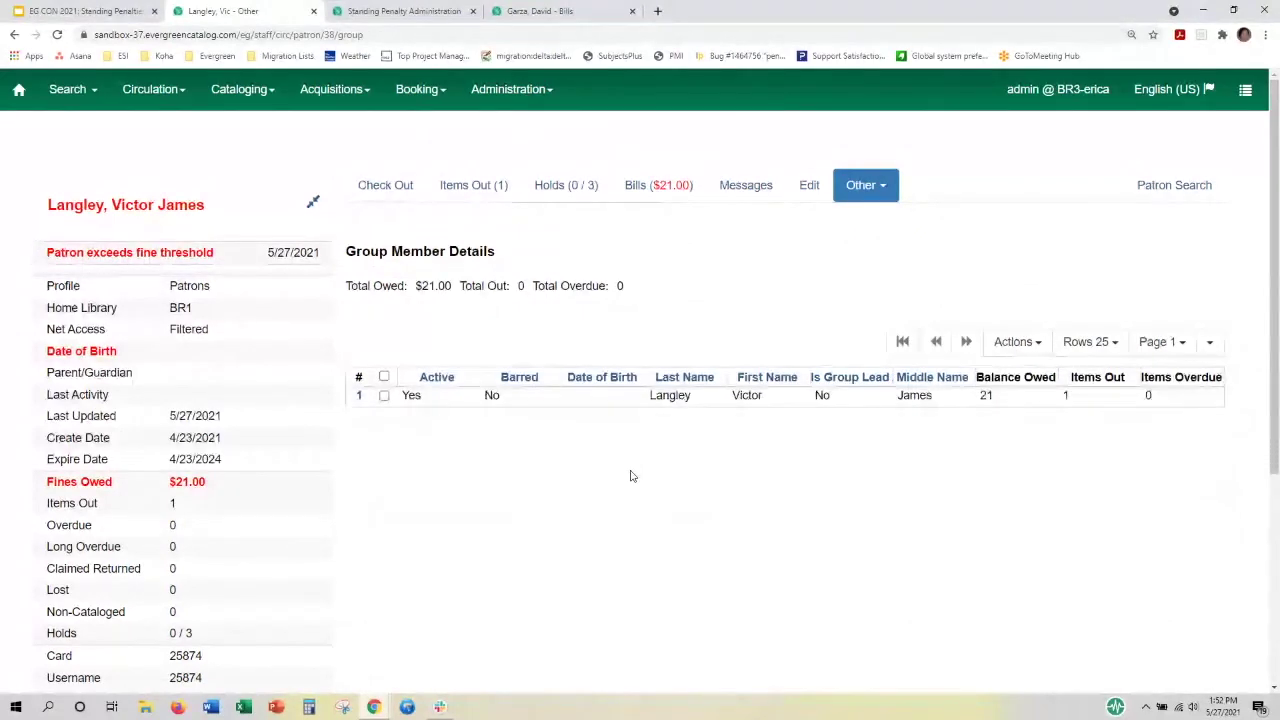
pyautogui.click(57, 35)
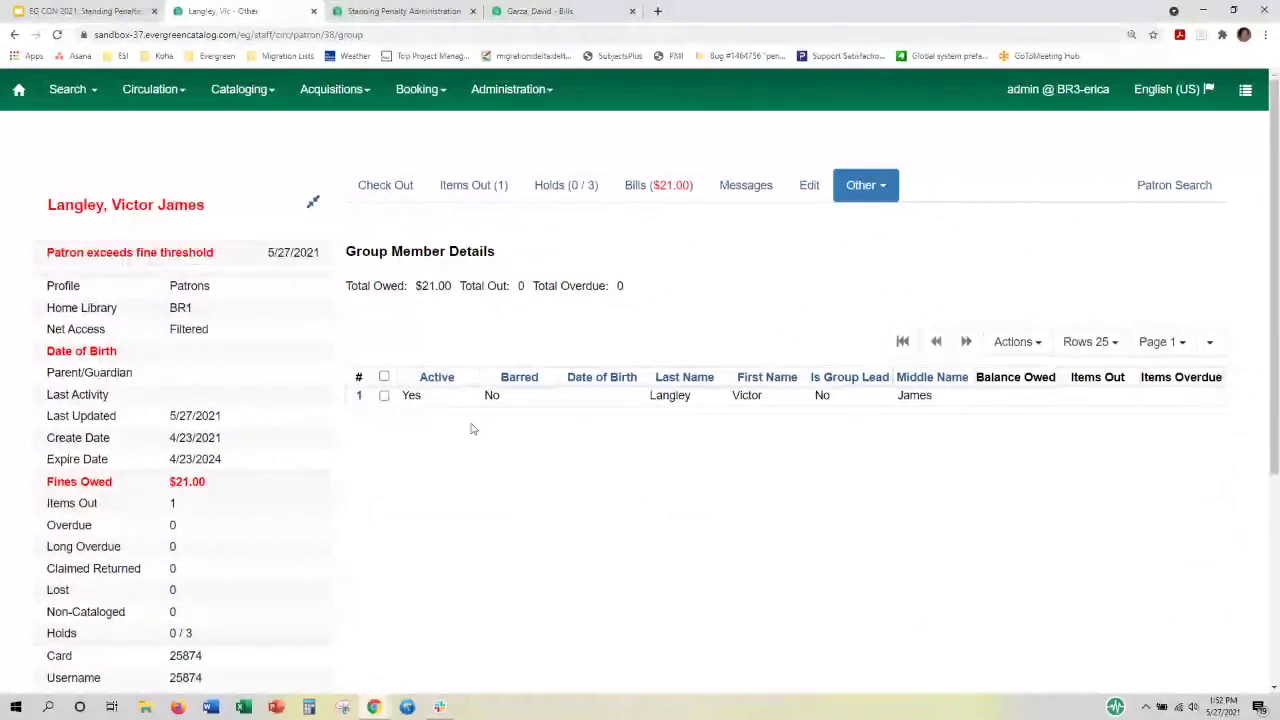
pyautogui.scroll(-1, 551, 446)
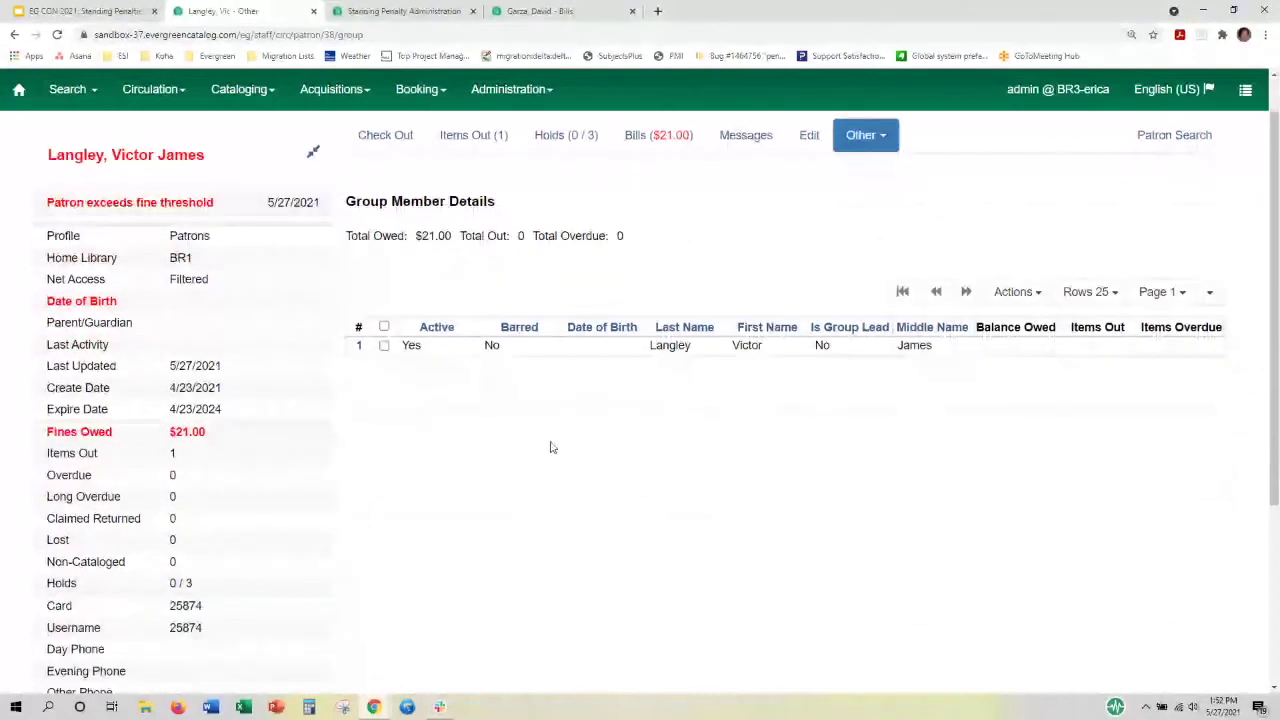
pyautogui.scroll(-2, 550, 447)
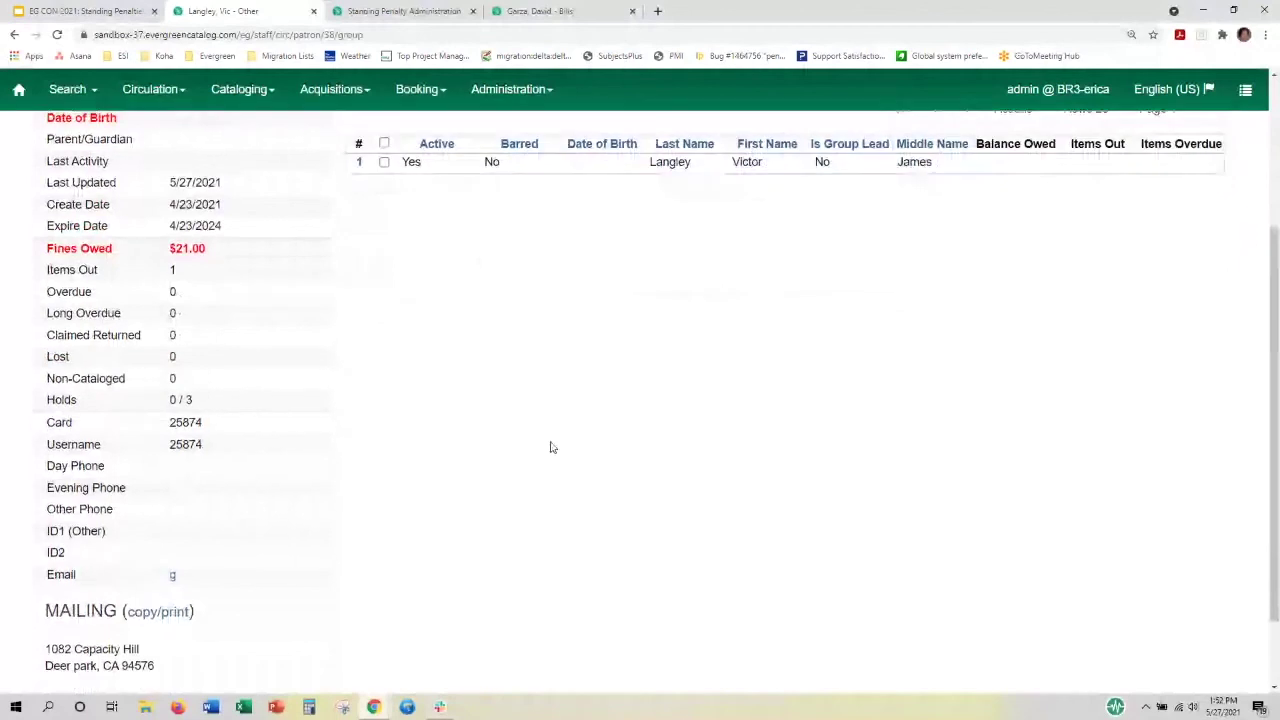
pyautogui.scroll(1, 550, 447)
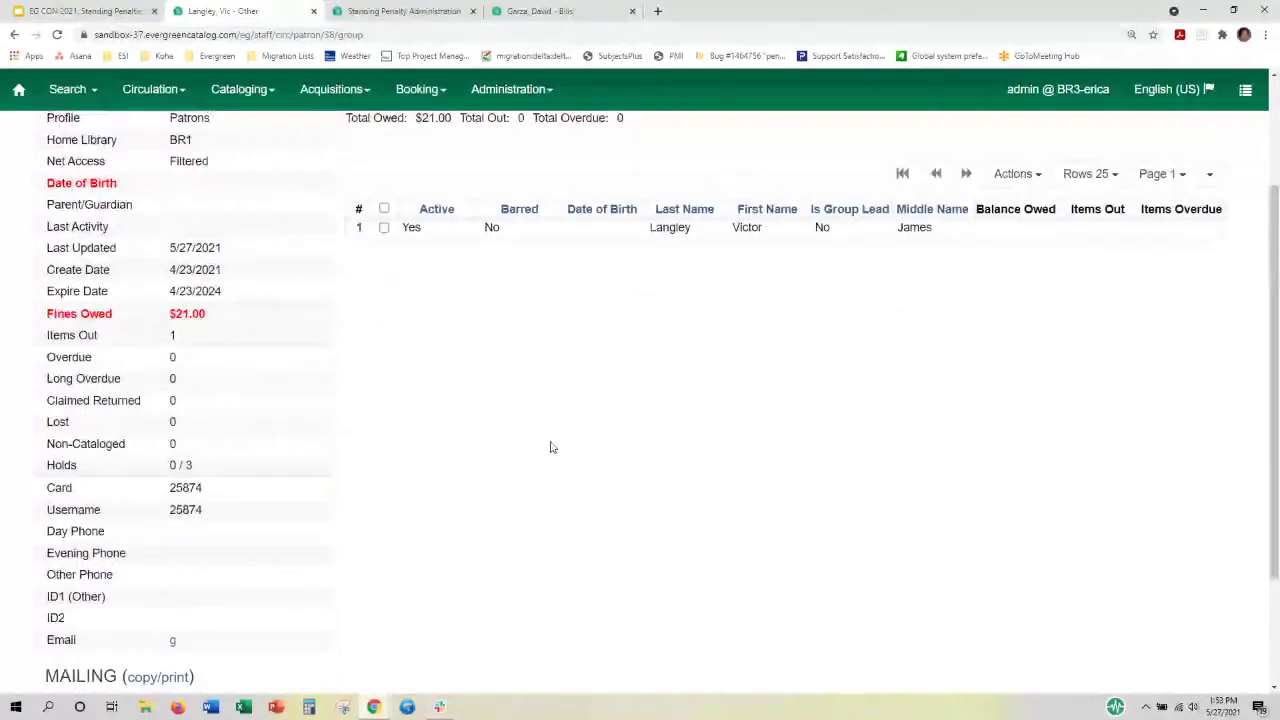
pyautogui.scroll(1, 550, 447)
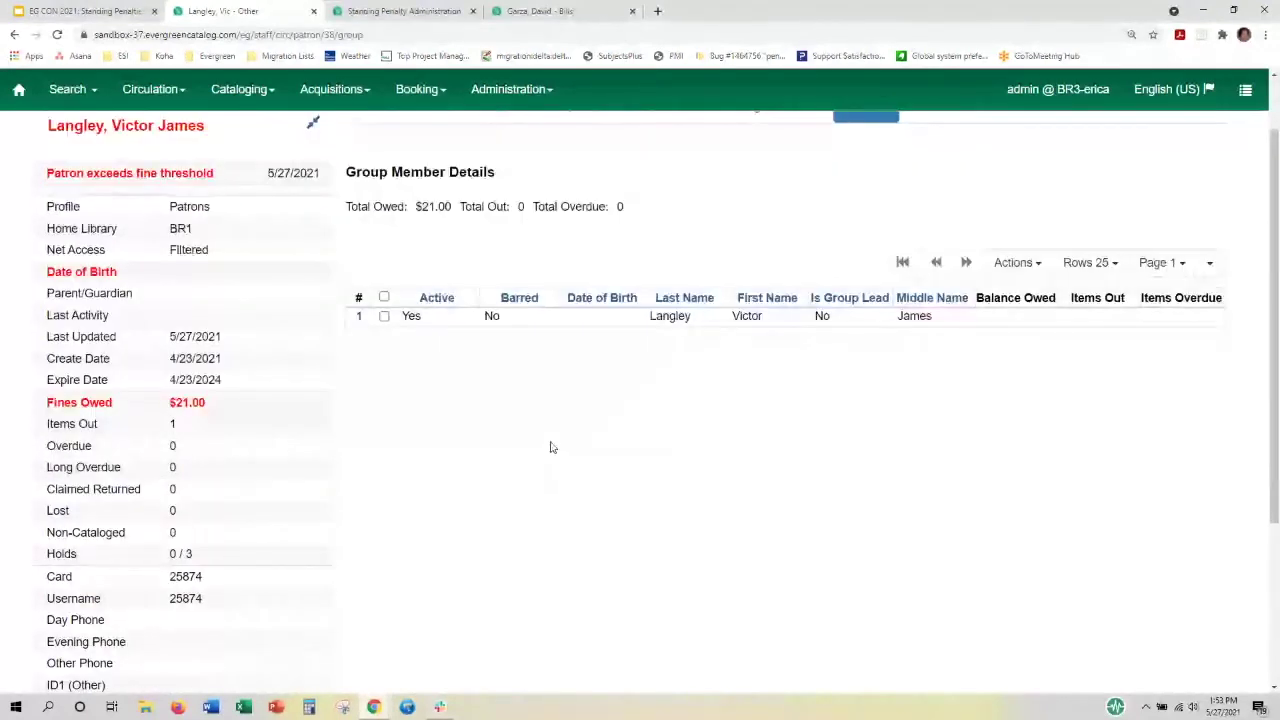
pyautogui.scroll(1, 550, 447)
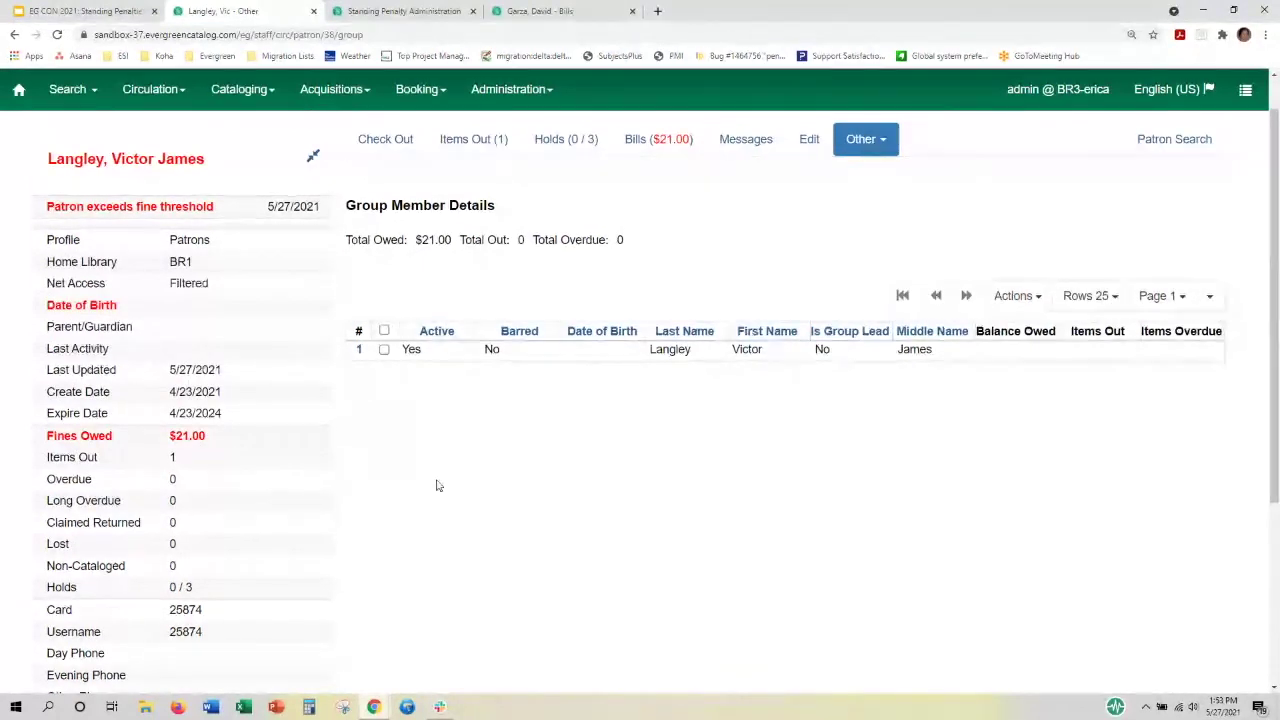
pyautogui.scroll(1, 436, 485)
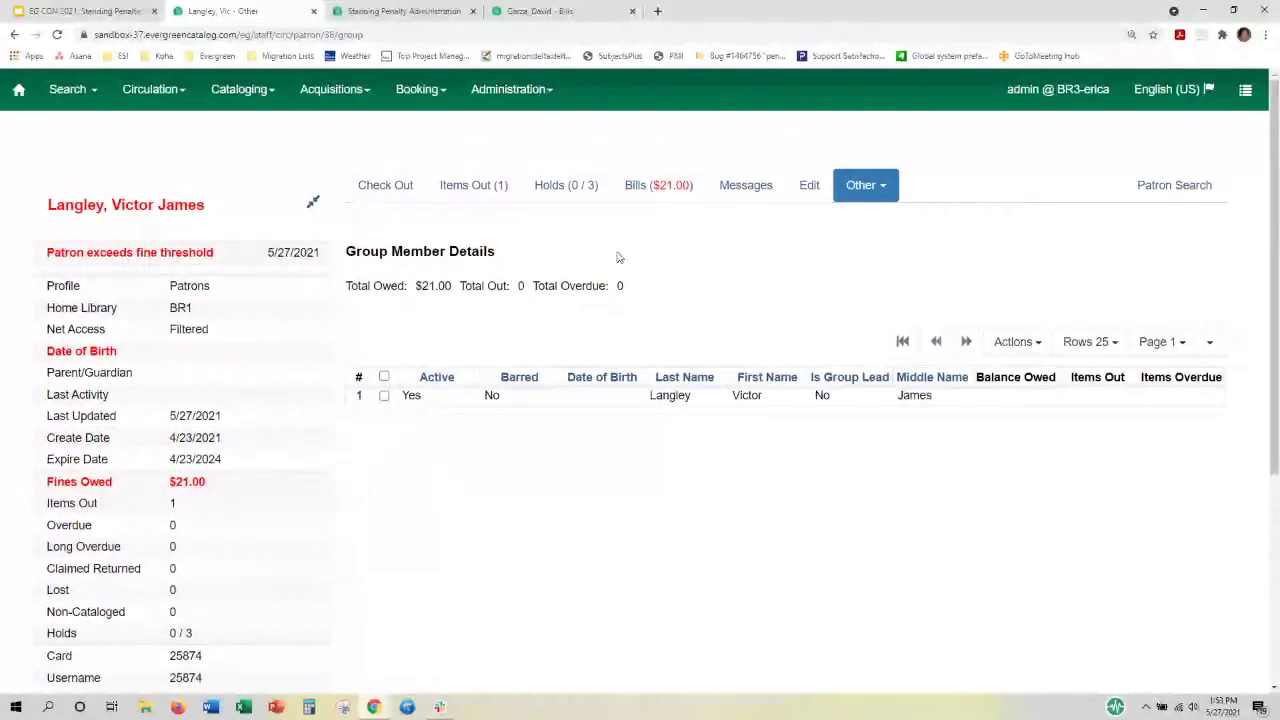
# Check the other open patron's bills, return to Group Member Details, and highlight the group's Total Owed amount
pyautogui.click(540, 11)
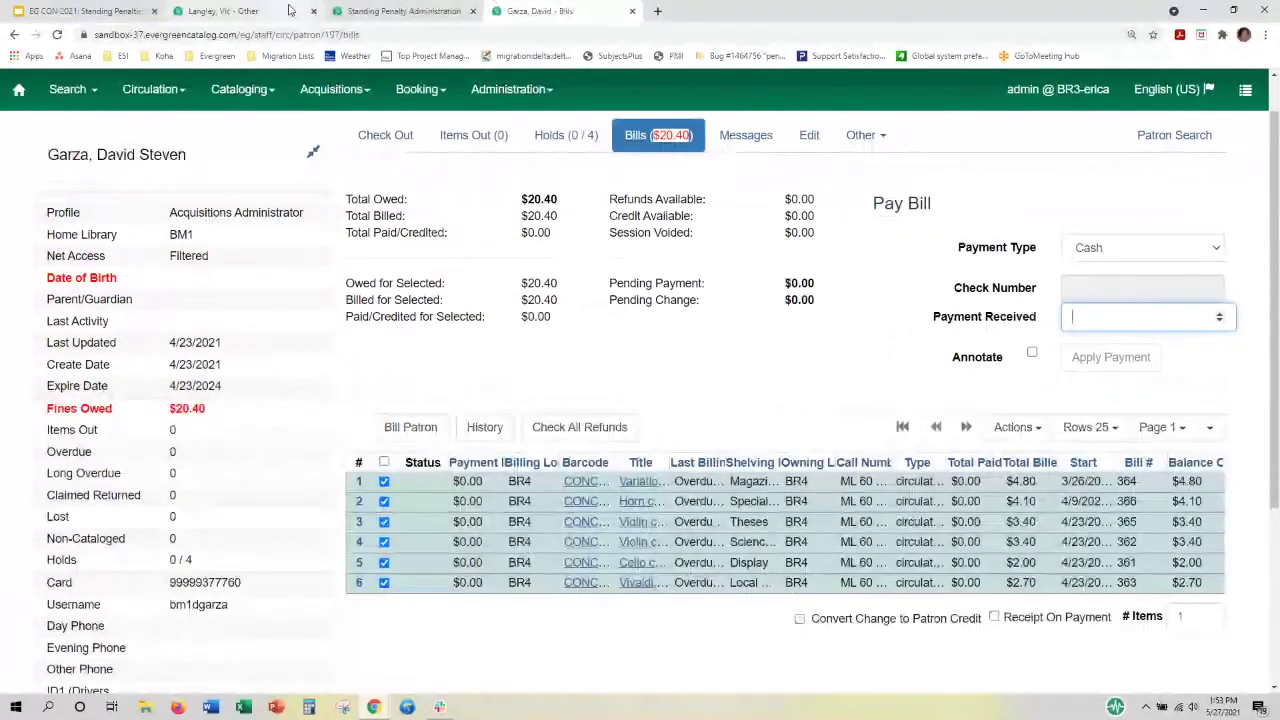
pyautogui.click(290, 10)
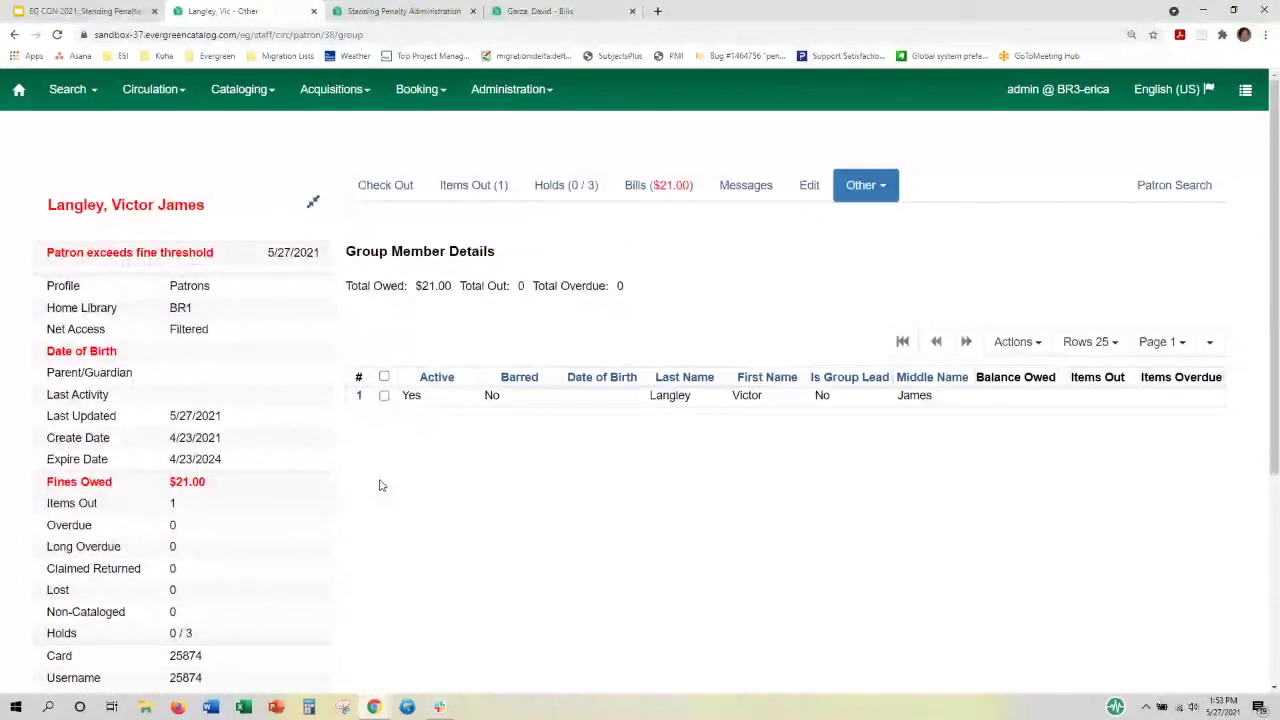
pyautogui.scroll(-1, 380, 485)
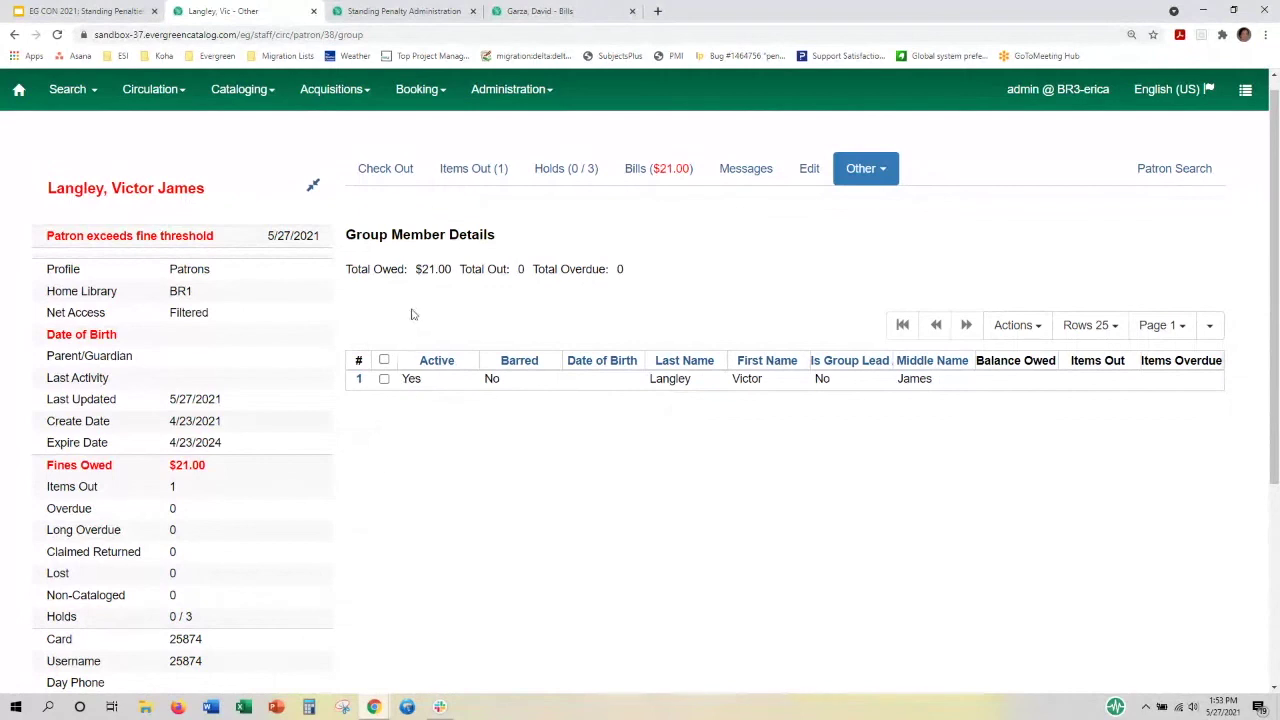
pyautogui.moveTo(452, 270); pyautogui.dragTo(346, 270)
pyautogui.click(376, 270)
pyautogui.moveTo(452, 270); pyautogui.dragTo(346, 270)
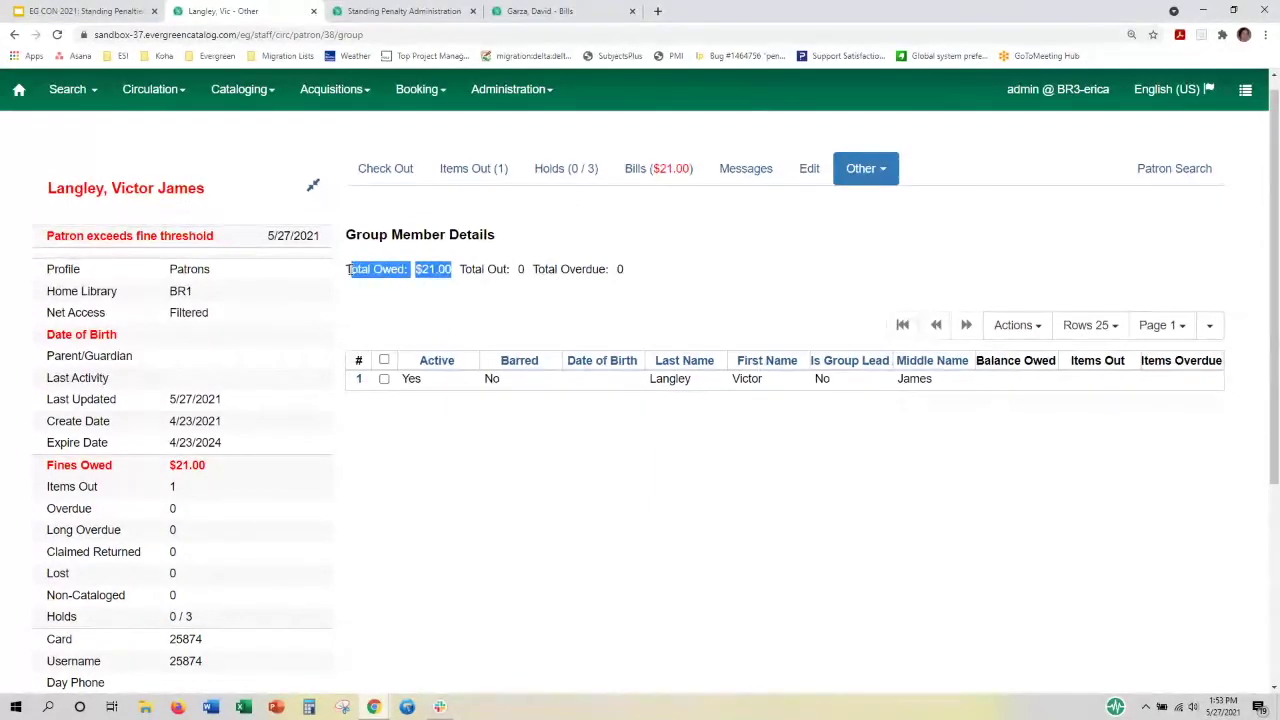
pyautogui.click(447, 268)
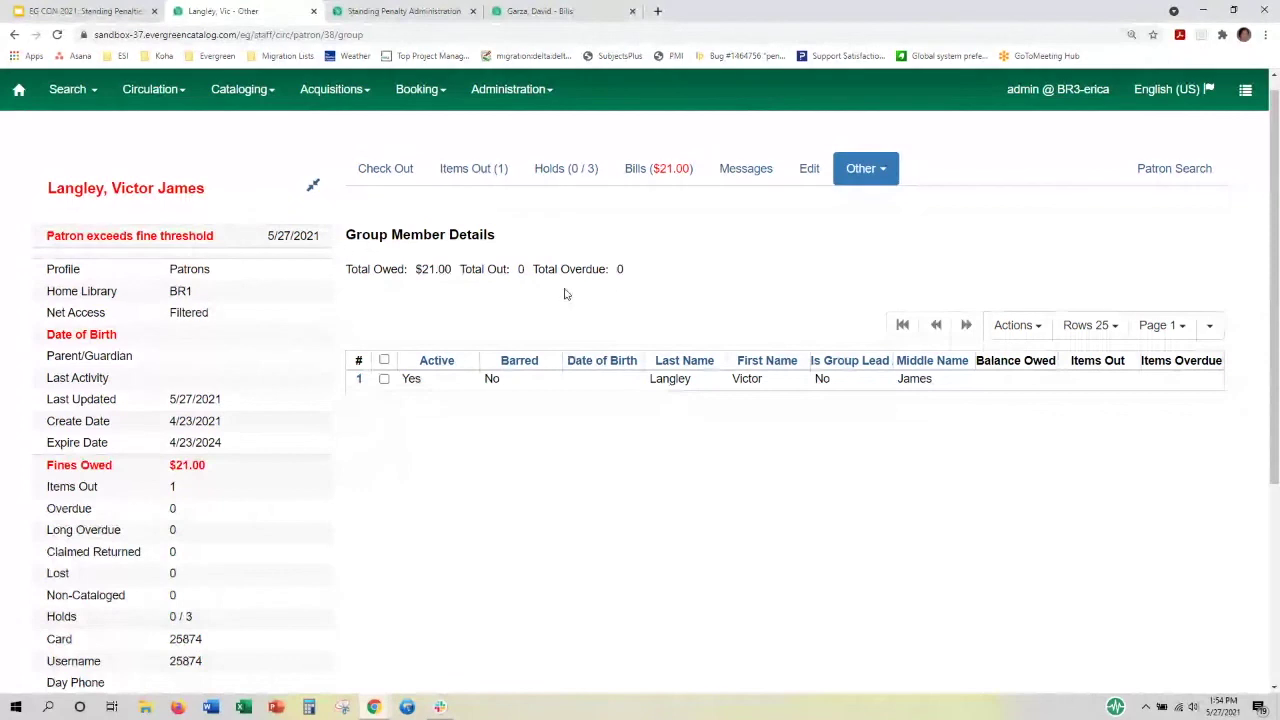
# Start a new standing penalty from the patron's messages, set it to Block, and show the available penalty types
pyautogui.click(745, 170)
pyautogui.click(455, 283)
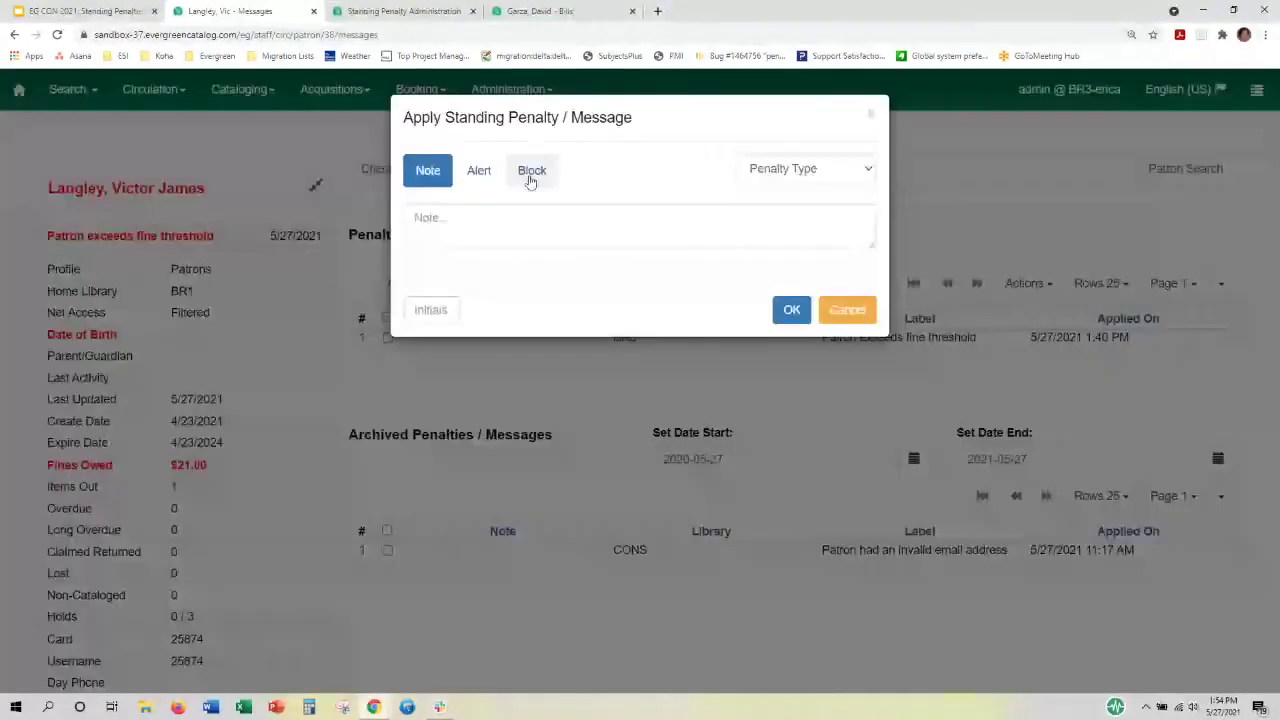
pyautogui.click(533, 175)
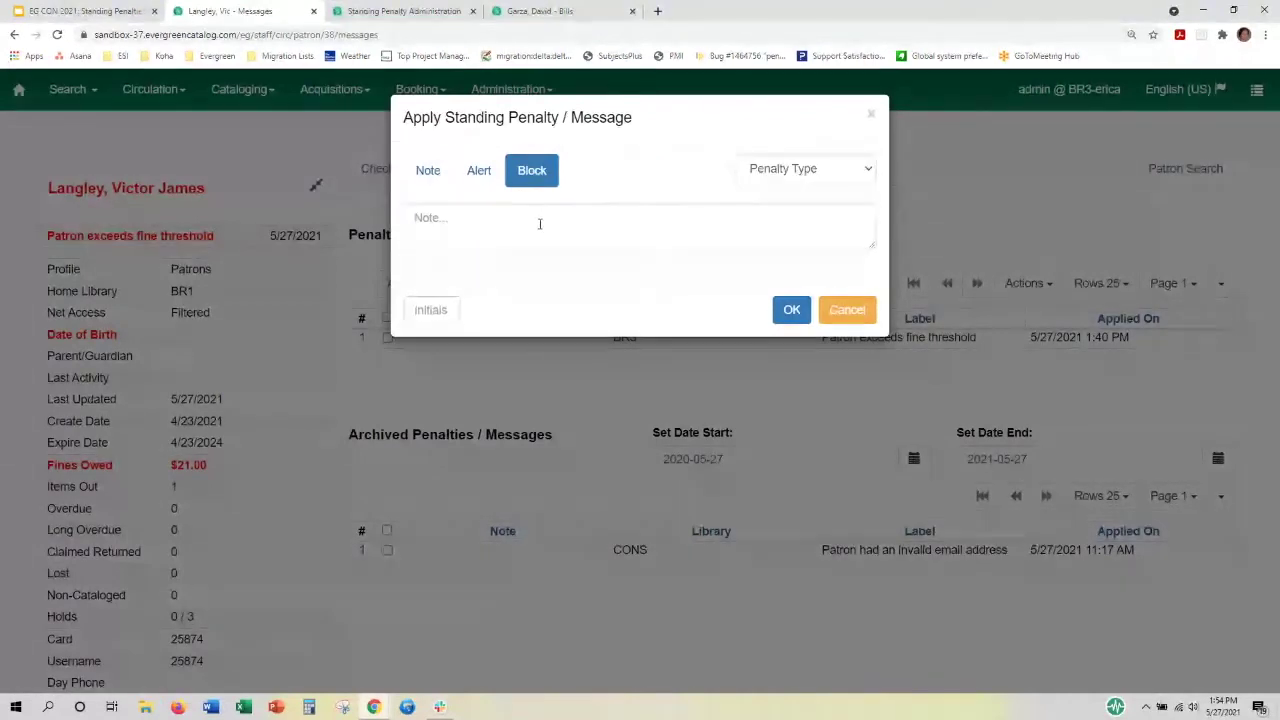
pyautogui.click(869, 173)
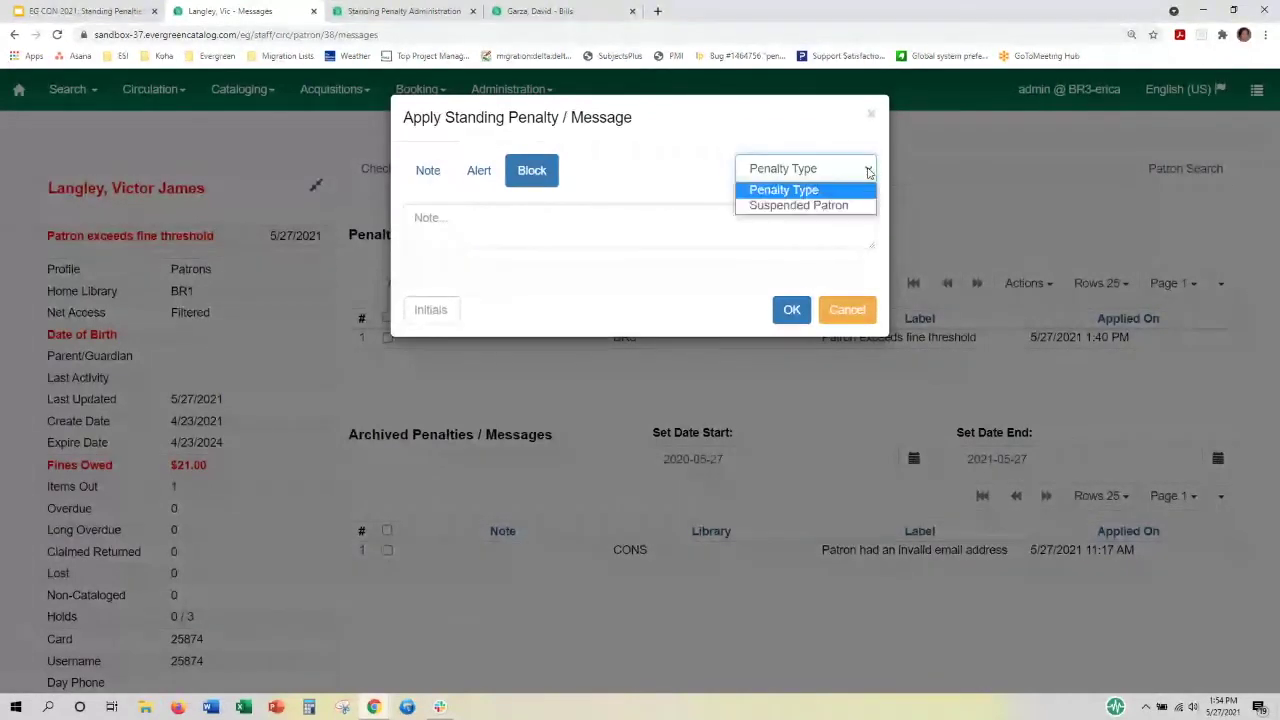